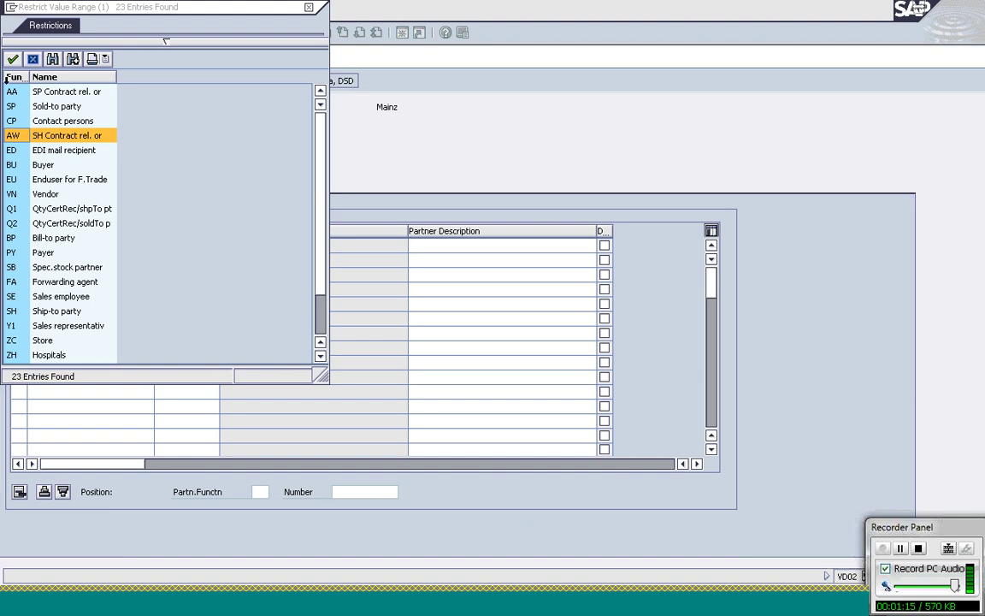
# - Add a partner row with function AA (SP Contract rel. order) and the customer number one above the sold-to party's
pyautogui.click(12, 94)
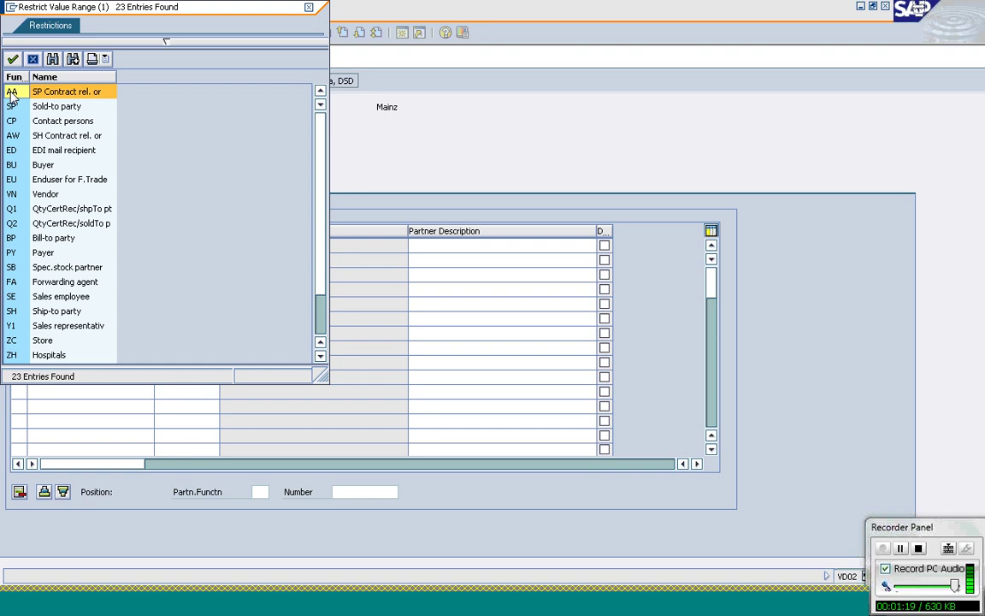
pyautogui.doubleClick(11, 93)
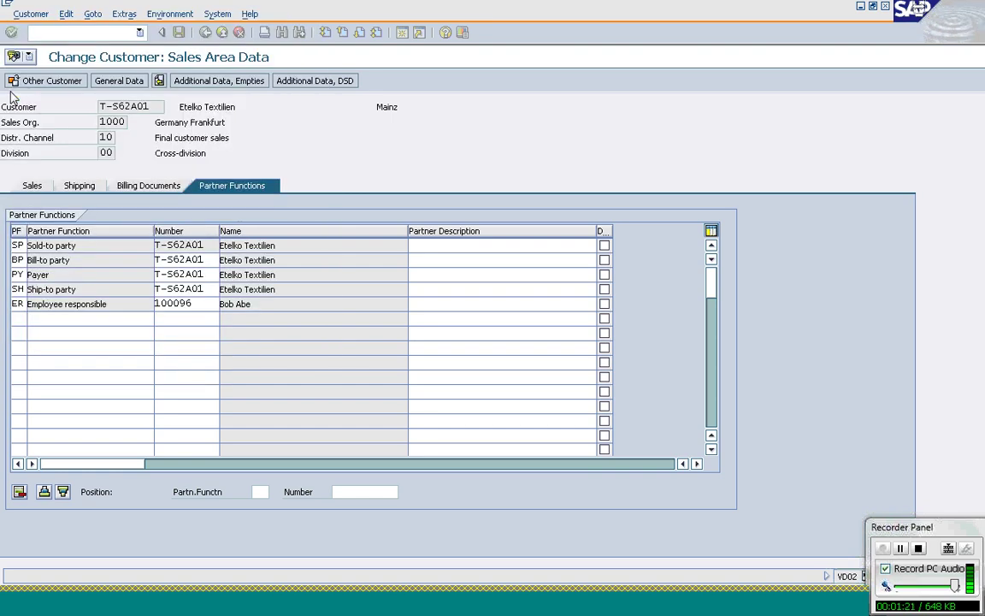
pyautogui.click(174, 319)
pyautogui.write('t')
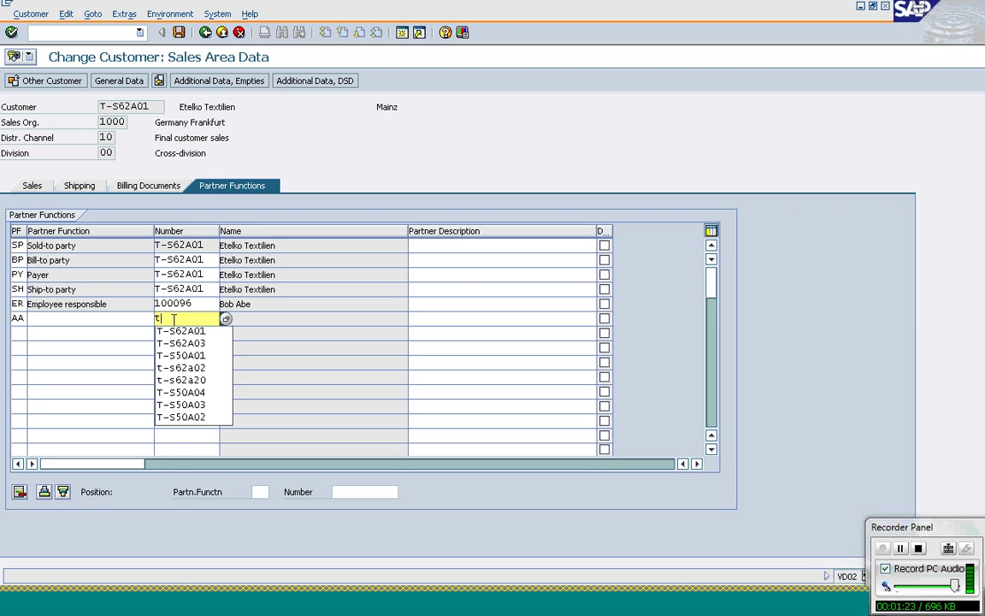
pyautogui.write('-s62a01')
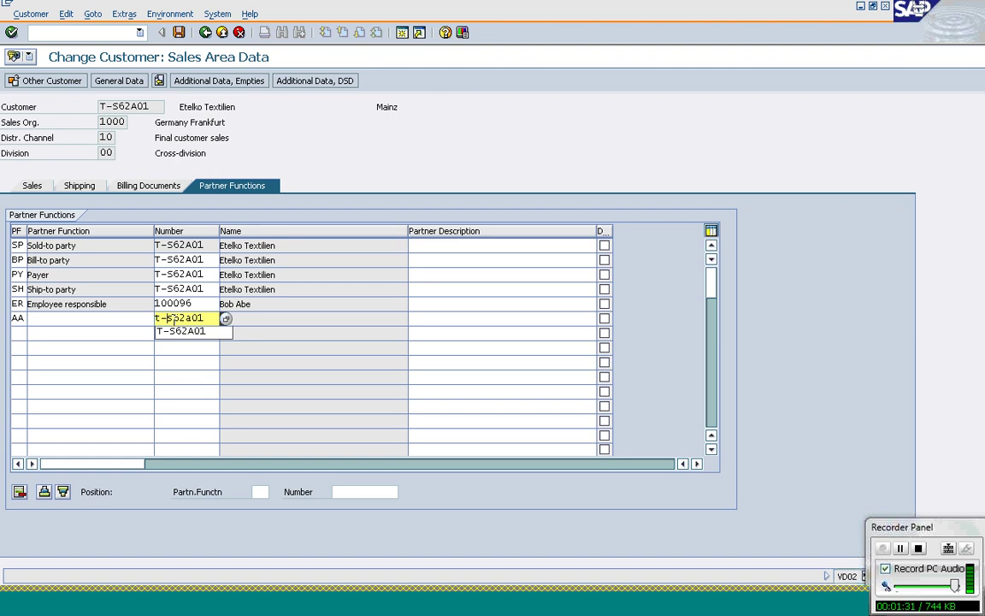
pyautogui.press('BackSpace')
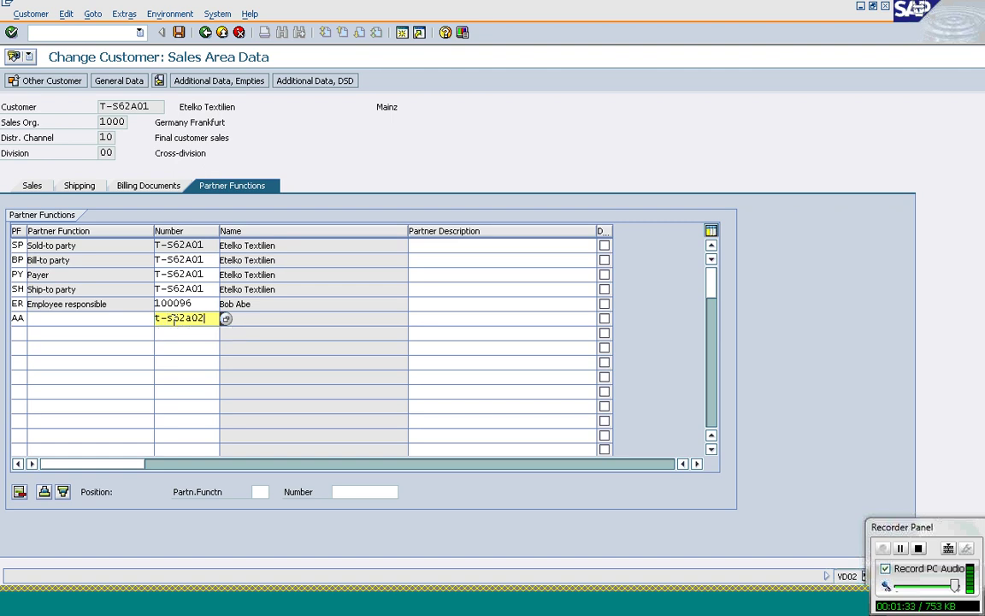
pyautogui.write('2')
# - Add a second AA partner row with the next consecutive customer number
pyautogui.click(11, 336)
pyautogui.write('AA')
pyautogui.press('Tab')
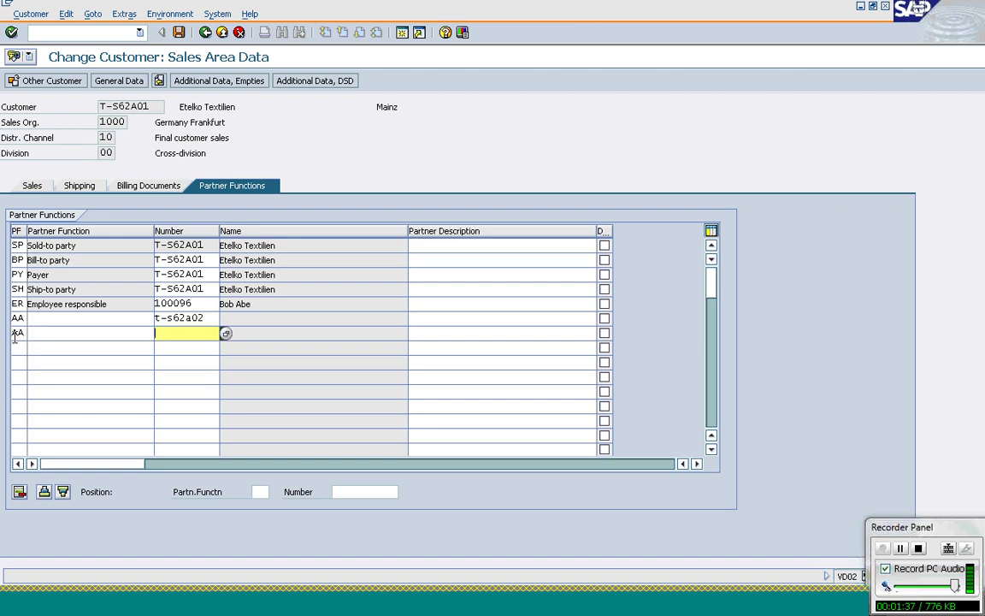
pyautogui.write('t-s62a03')
# - Add a third AA partner row, continuing the customer number sequence by one
pyautogui.click(24, 349)
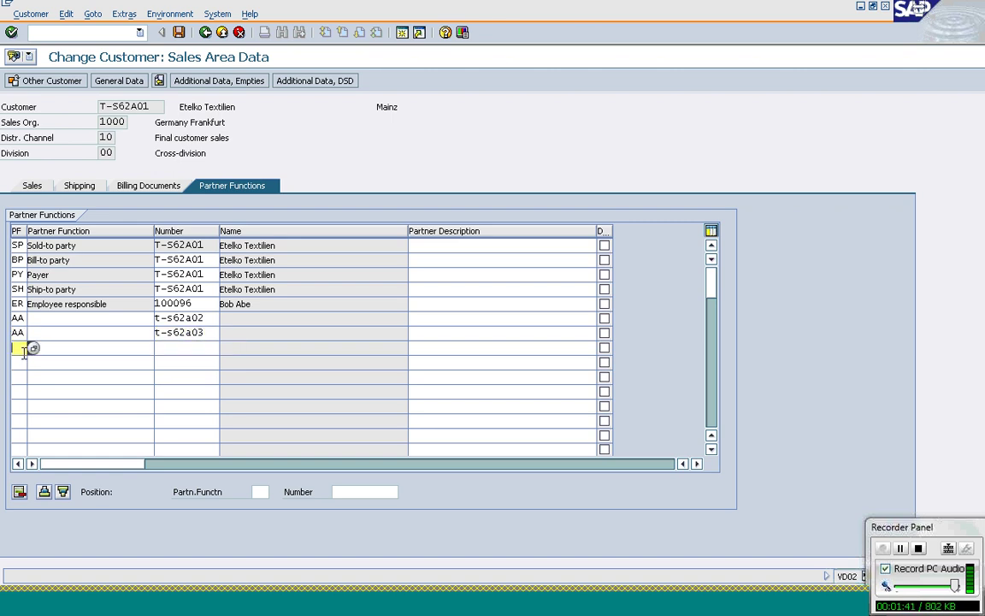
pyautogui.write('t-')
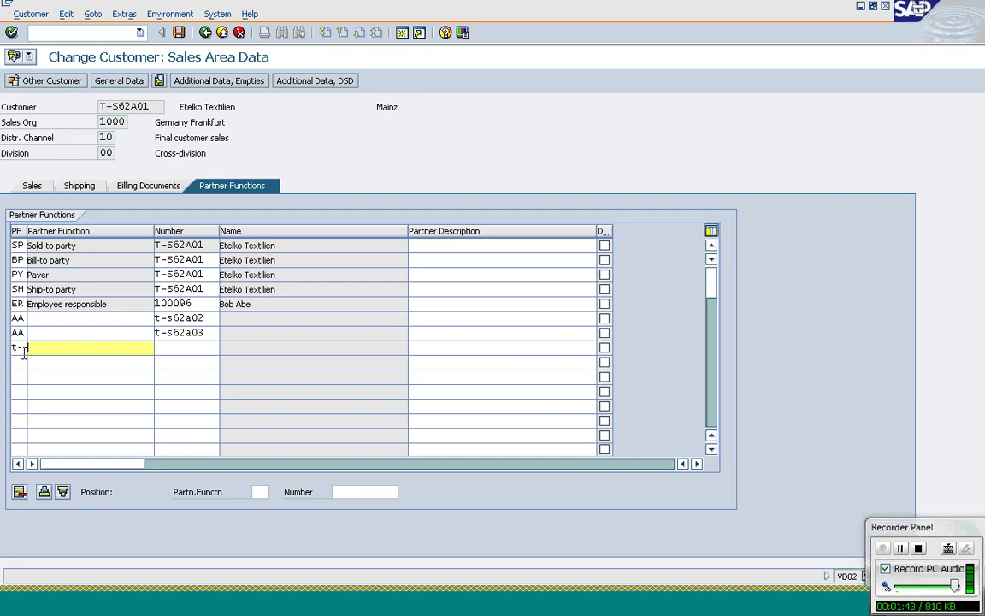
pyautogui.press('BackSpace')
pyautogui.press('BackSpace')
pyautogui.write('AA')
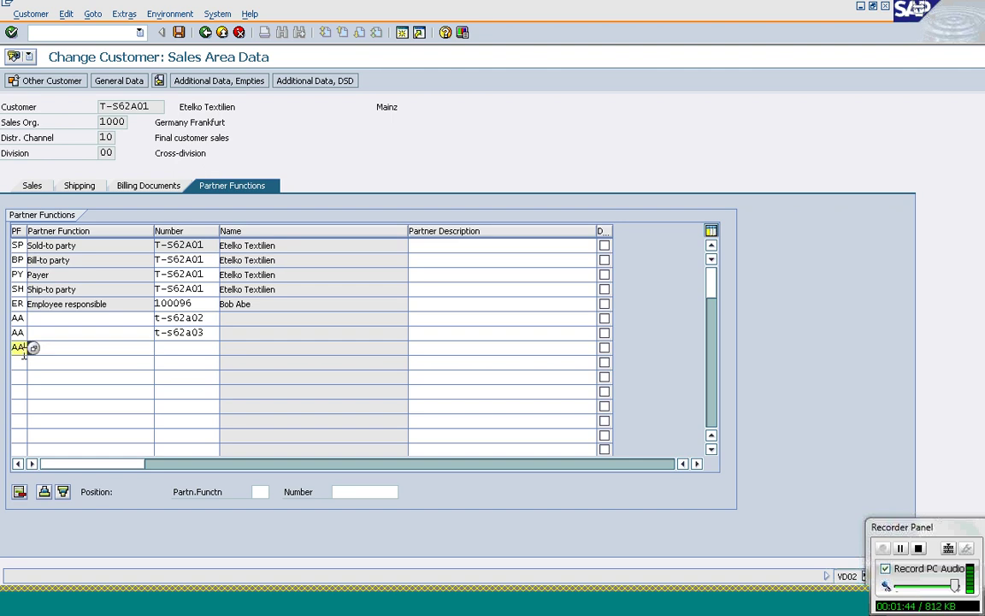
pyautogui.press('Tab')
pyautogui.press('Tab')
pyautogui.write('t-s62a0')
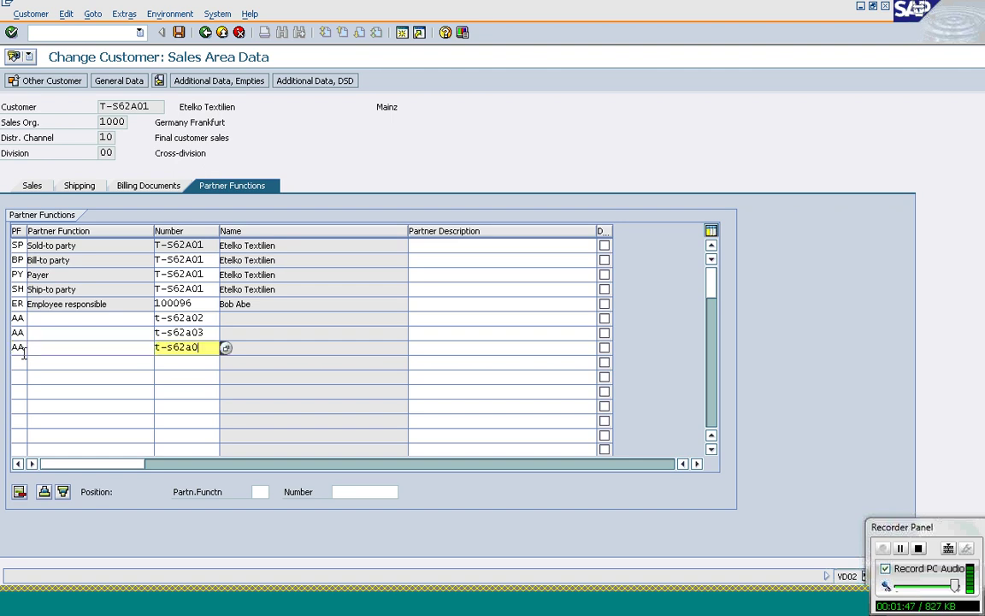
pyautogui.write('4')
# - Add a fourth AA partner row with the next customer number in the sequence and confirm the entries
pyautogui.click(23, 361)
pyautogui.write('AA')
pyautogui.press('Tab')
pyautogui.press('Tab')
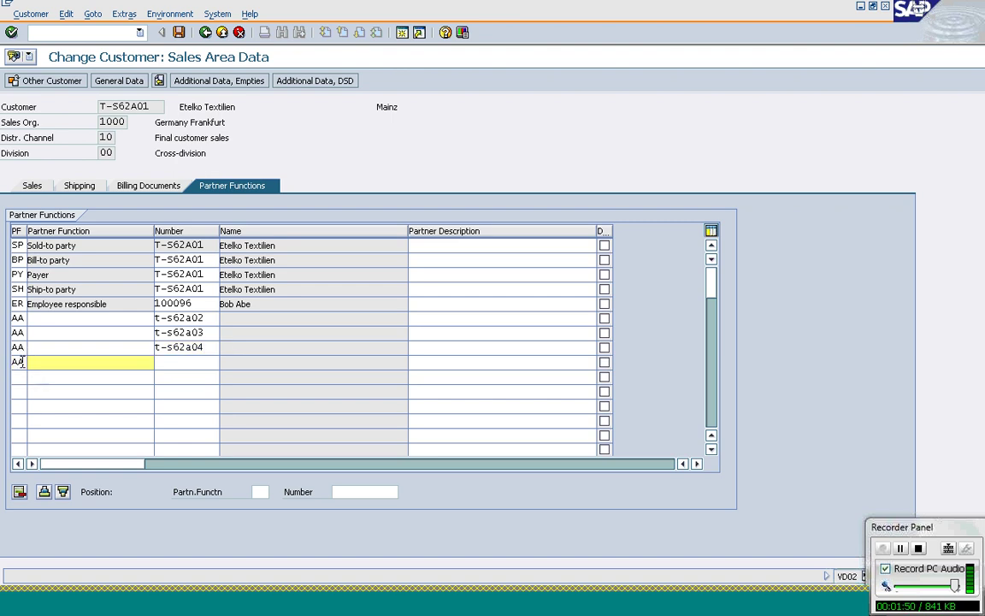
pyautogui.write('t-s62a05')
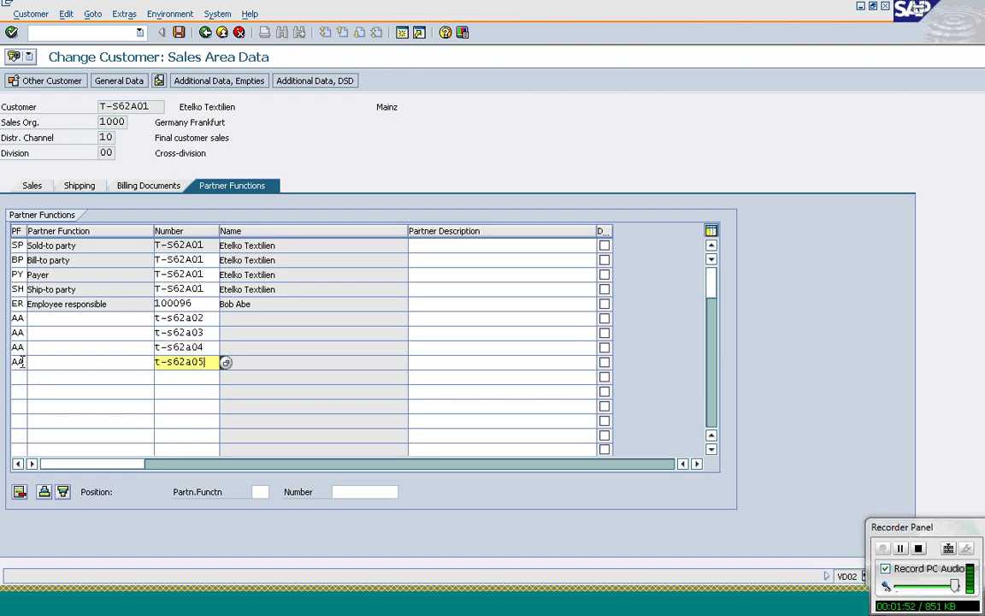
pyautogui.press('Return')
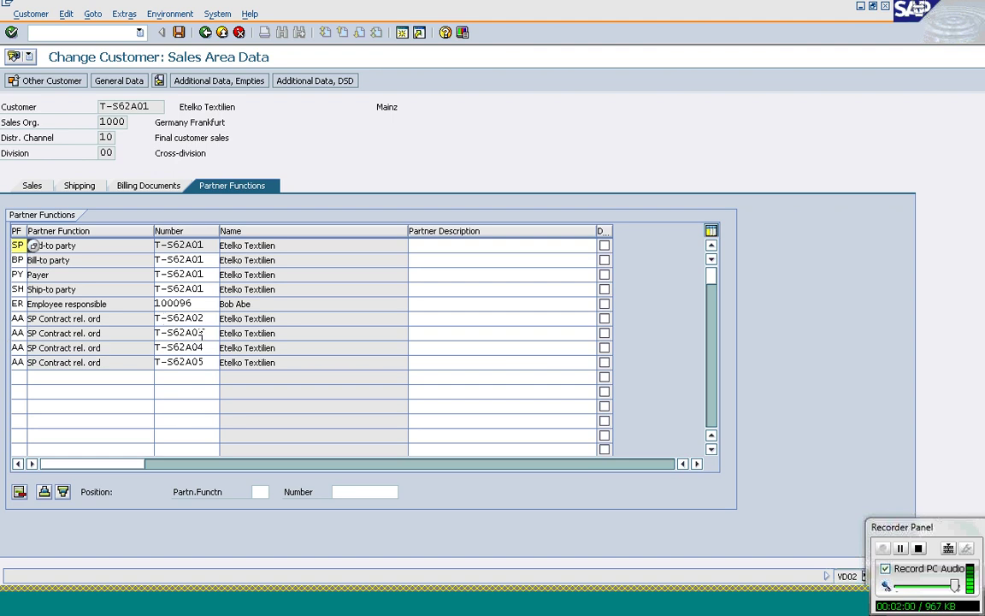
# - Add a partner row with function AW using the same customer number as the first AA row
pyautogui.click(206, 359)
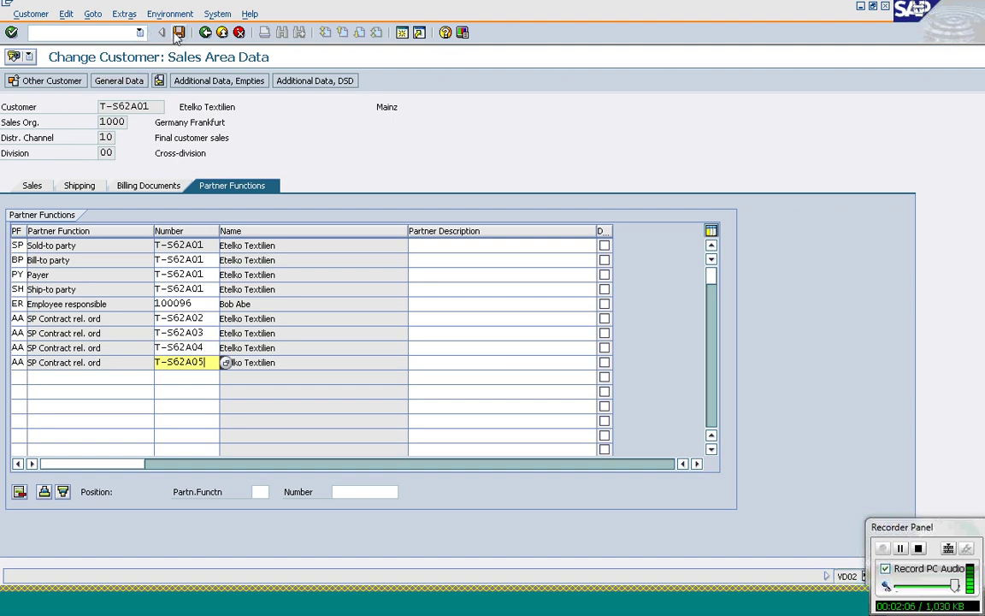
pyautogui.click(19, 378)
pyautogui.write('AW')
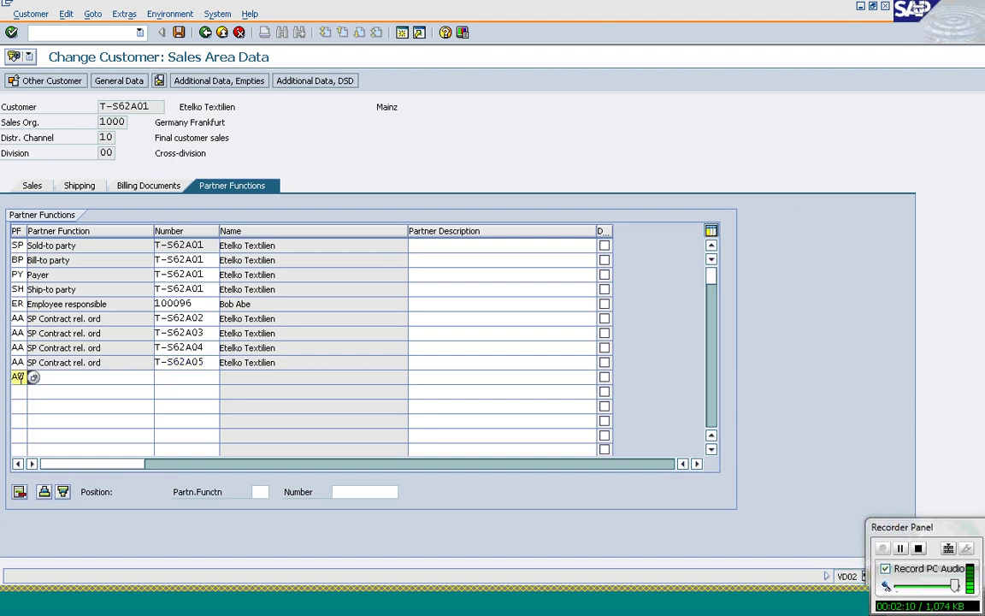
pyautogui.click(195, 378)
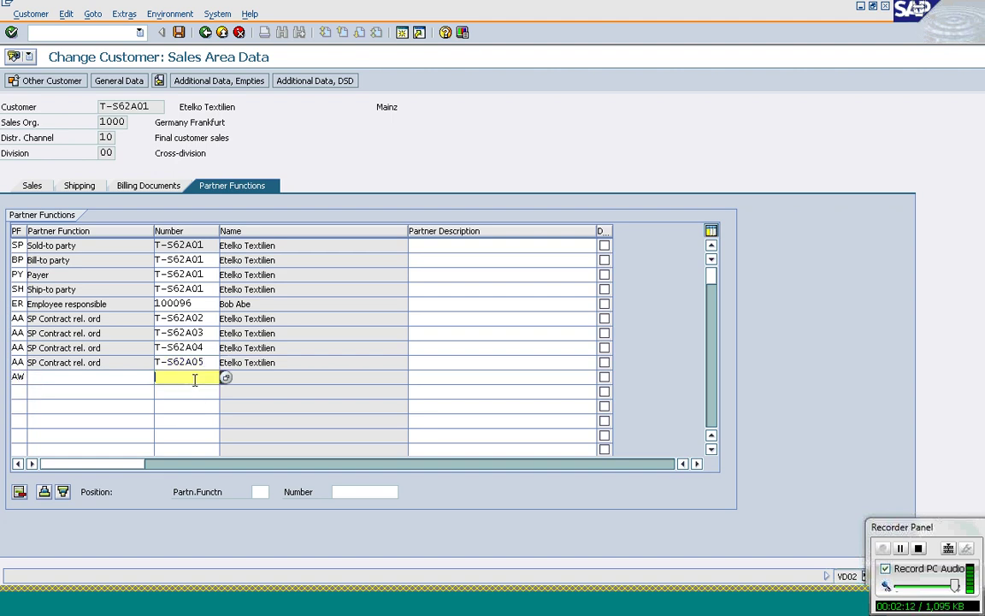
pyautogui.write('t-s62a02')
# - Add a second AW partner row with the customer number from the second AA row
pyautogui.click(21, 391)
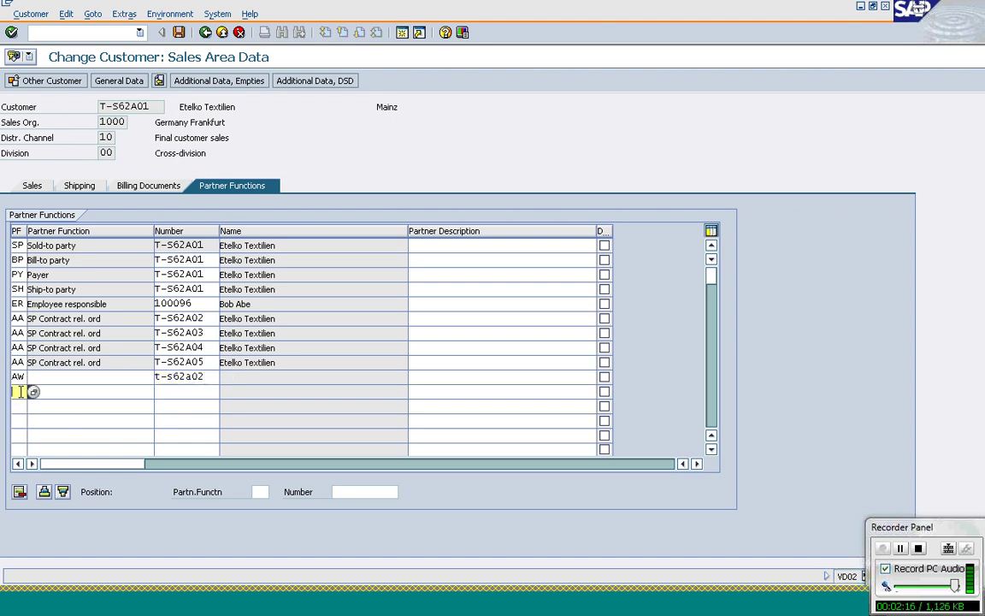
pyautogui.write('AW')
pyautogui.press('Tab')
pyautogui.press('Tab')
pyautogui.write('t-s62a0')
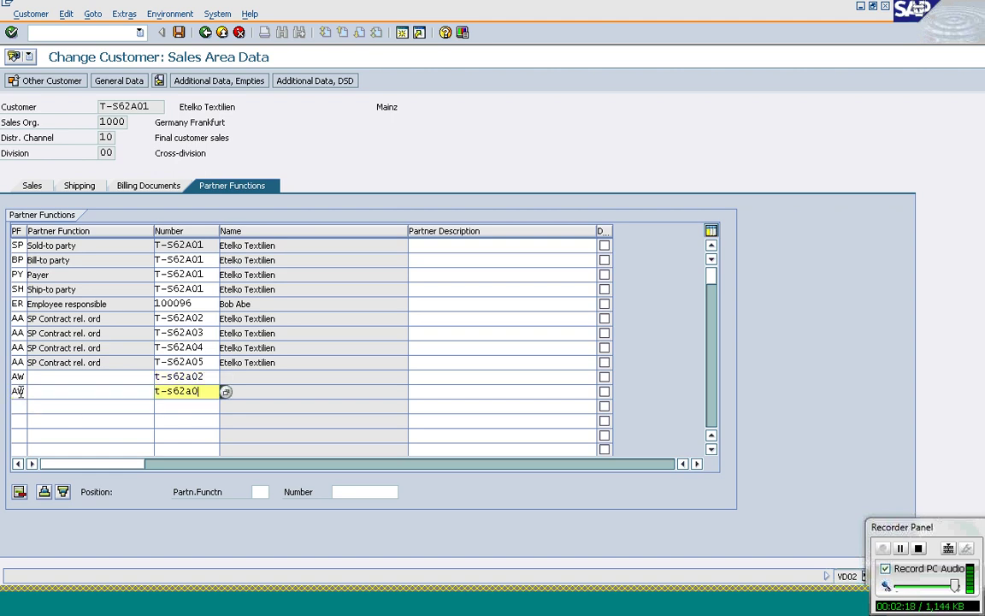
pyautogui.write('3')
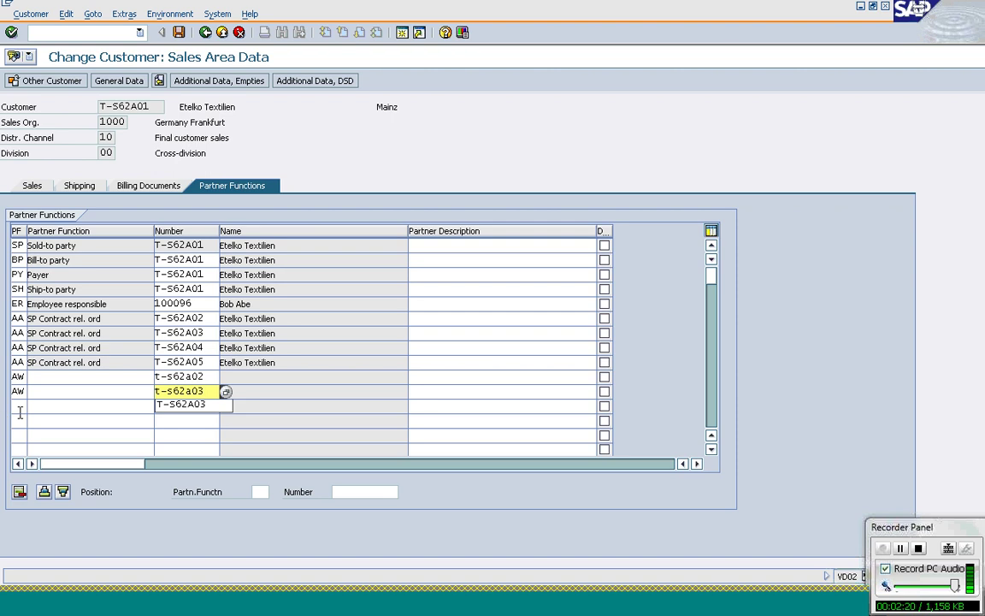
# - Add a third AW partner row with the customer number from the third AA row
pyautogui.click(20, 407)
pyautogui.write('AW')
pyautogui.press('Tab')
pyautogui.press('Tab')
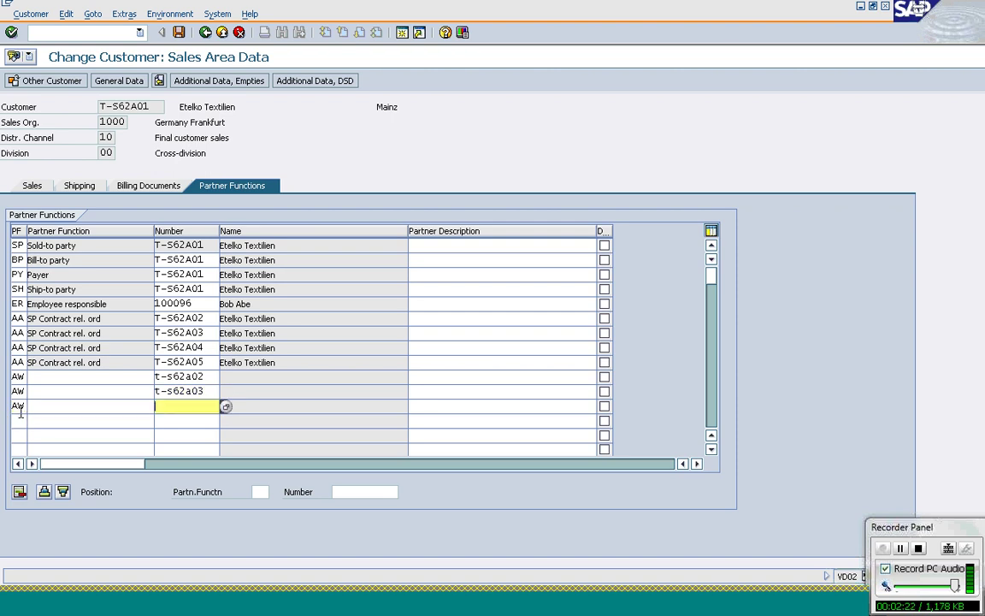
pyautogui.write('t-s62a04')
# - Add a fourth AW partner row with the customer number from the fourth AA row and confirm the entries
pyautogui.click(21, 420)
pyautogui.write('AW')
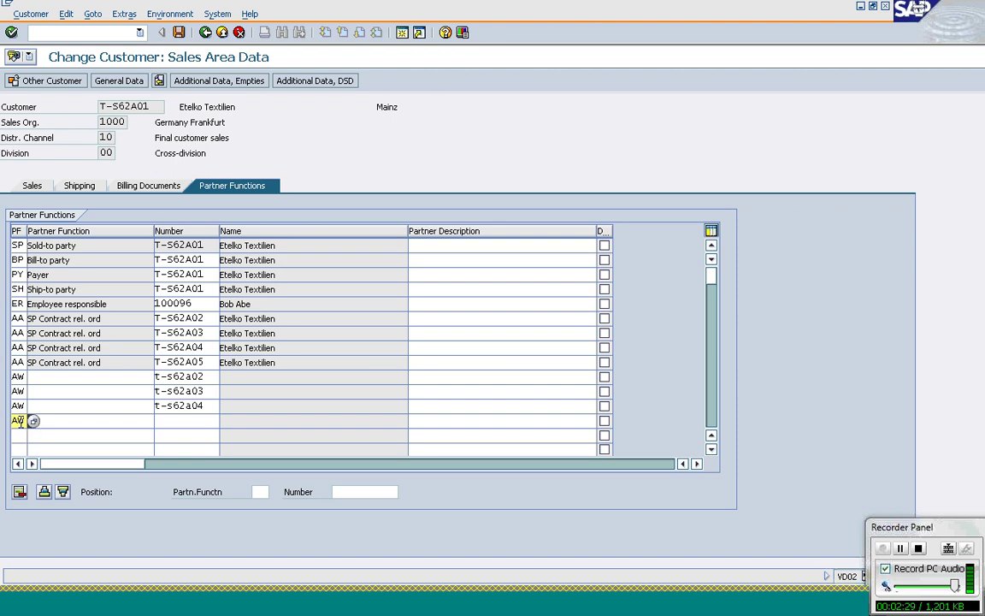
pyautogui.press('Tab')
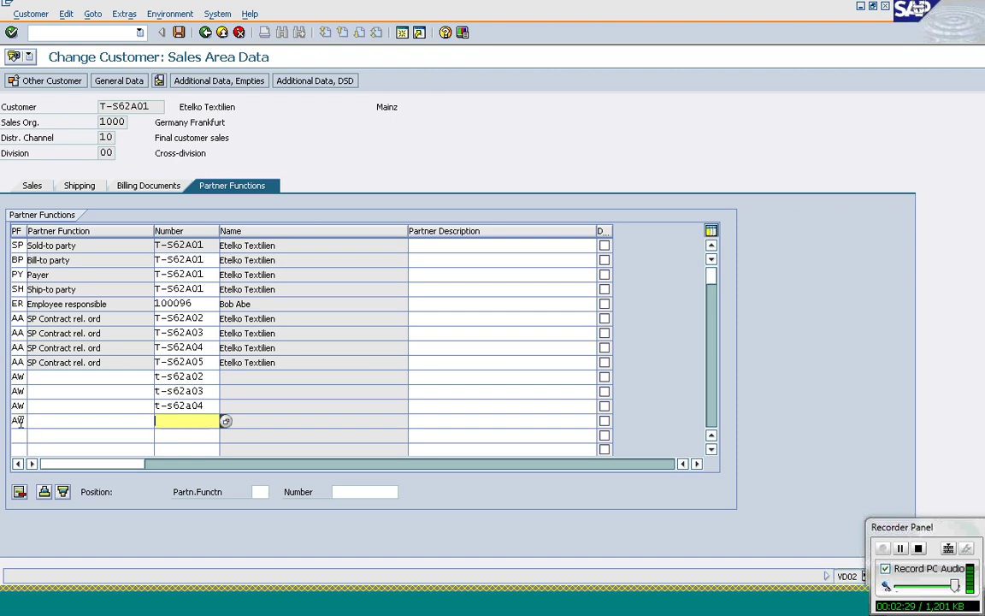
pyautogui.write('t-s62a05')
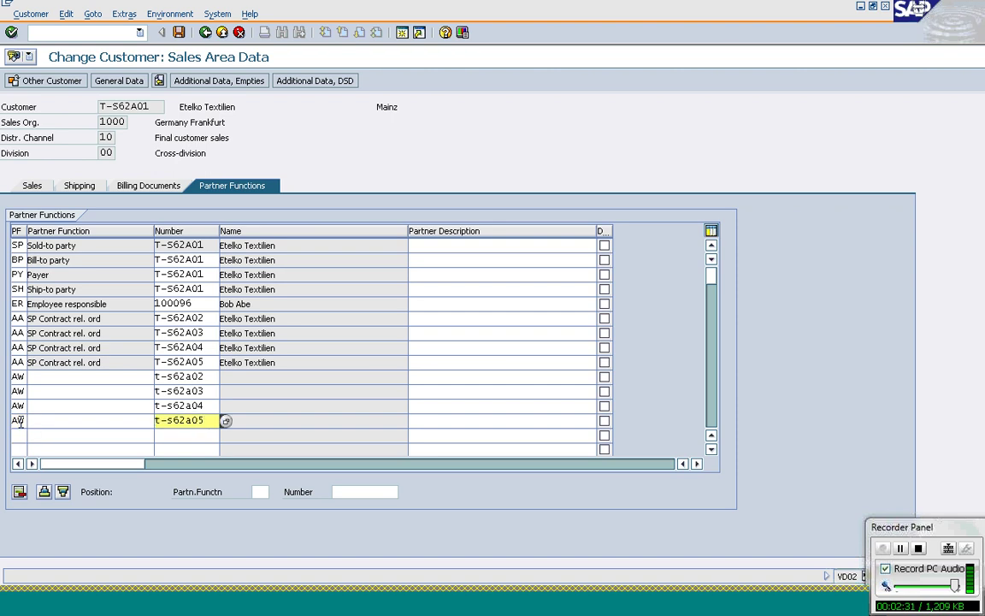
pyautogui.press('Return')
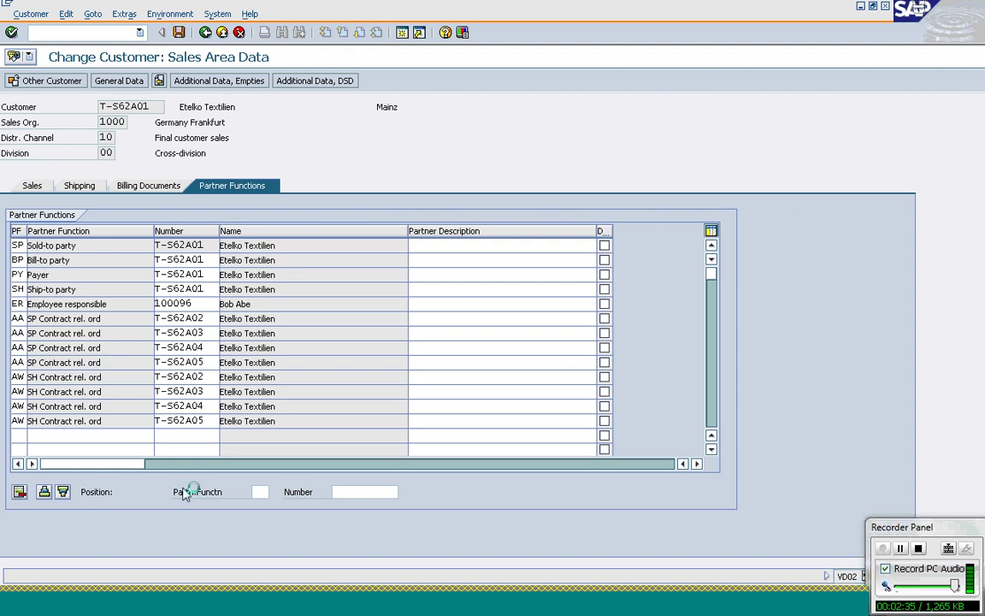
# - Leave the customer change transaction and open contract creation (VA41) under Sales and Distribution
pyautogui.moveTo(247, 610)
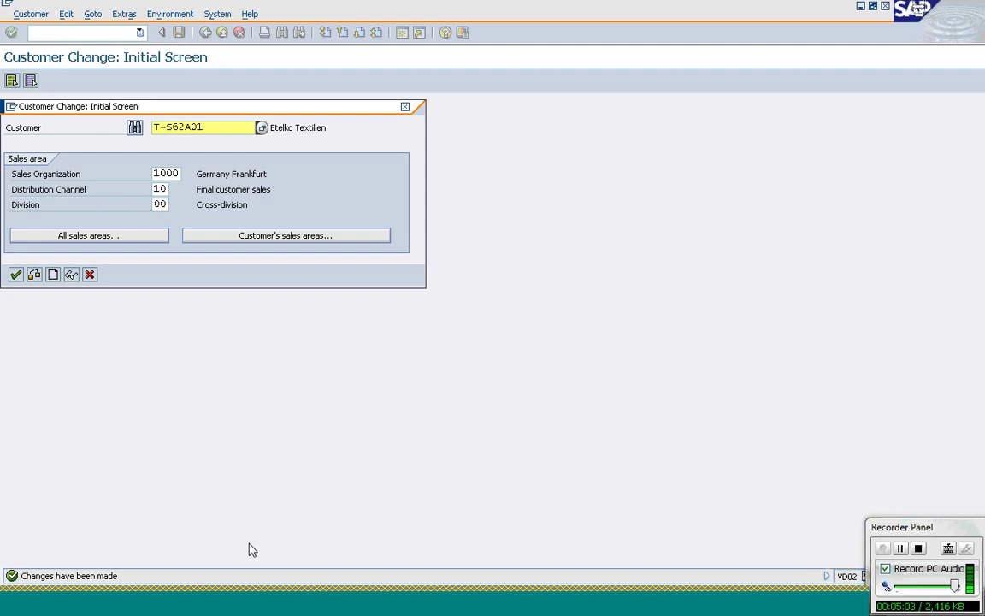
pyautogui.click(407, 107)
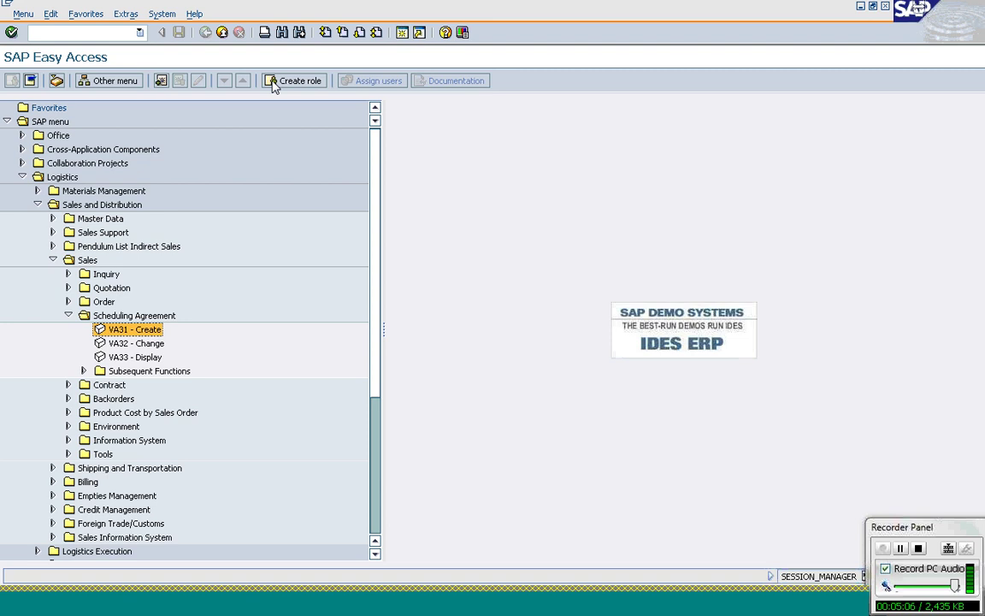
pyautogui.click(69, 316)
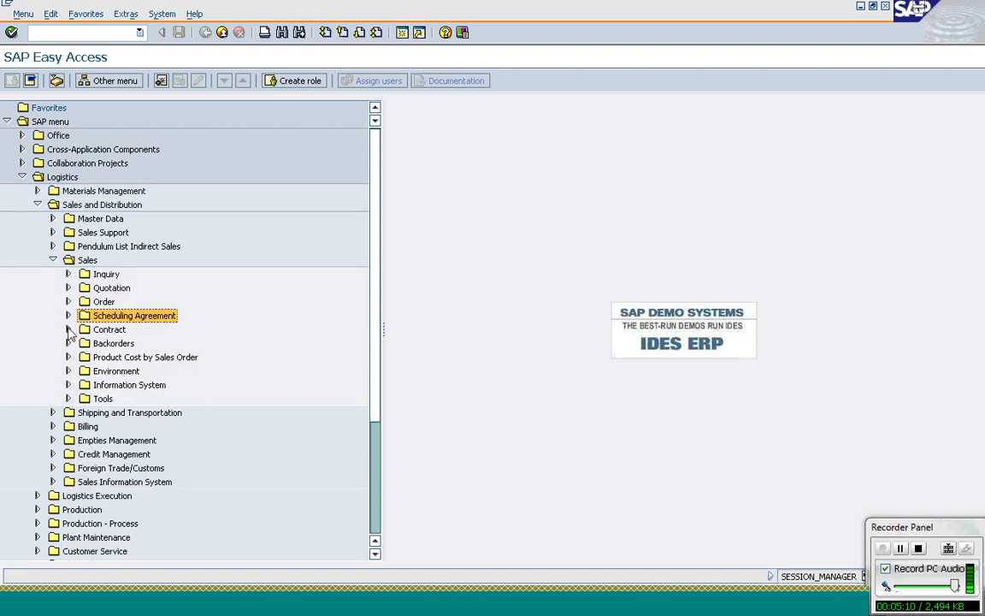
pyautogui.click(68, 329)
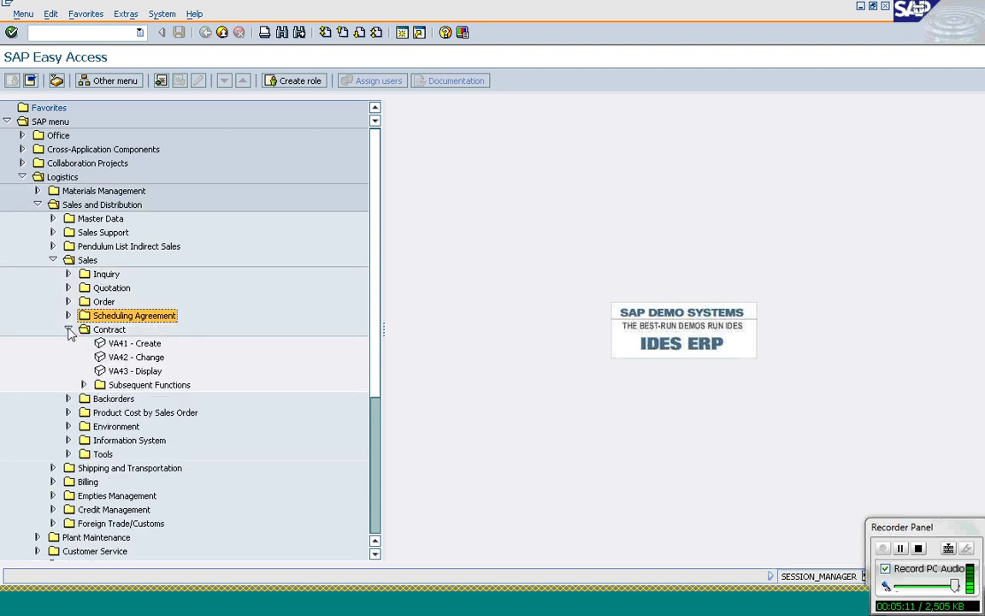
pyautogui.doubleClick(134, 344)
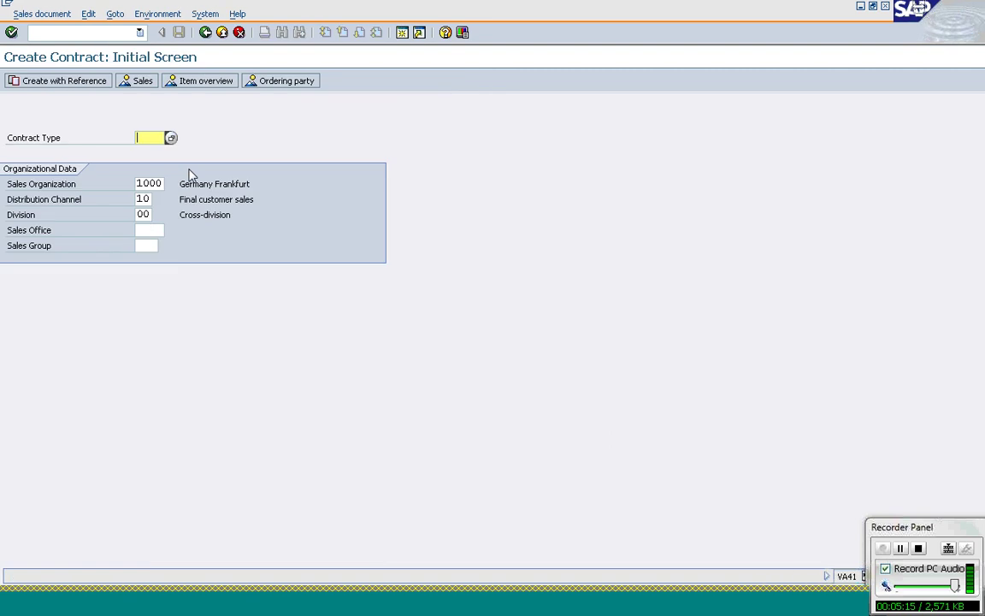
# - Start a value contract of type WK1 and examine the target value and assortment module fields in the item overview
pyautogui.write('WK1')
pyautogui.press('Return')
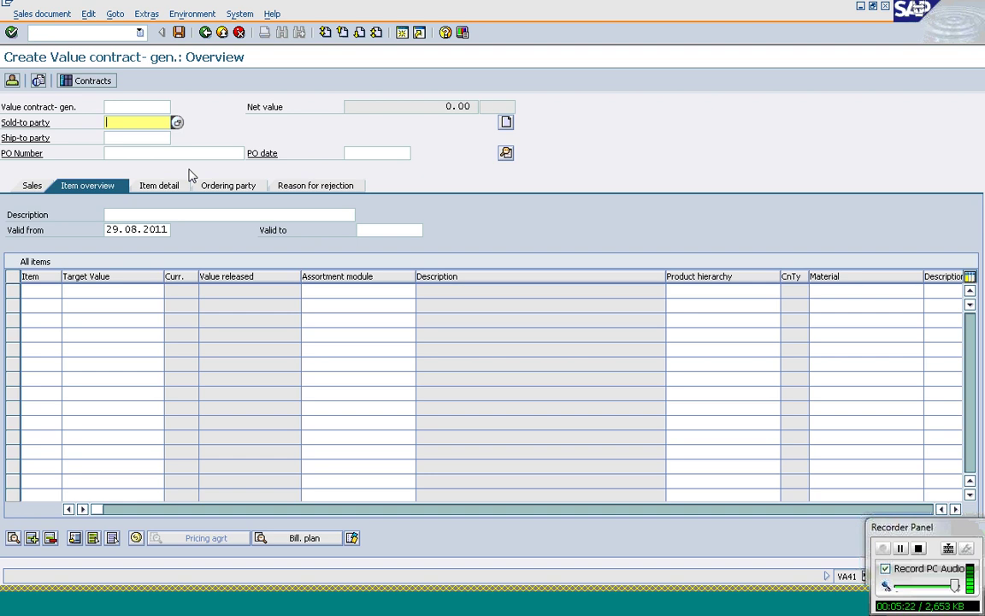
pyautogui.click(94, 292)
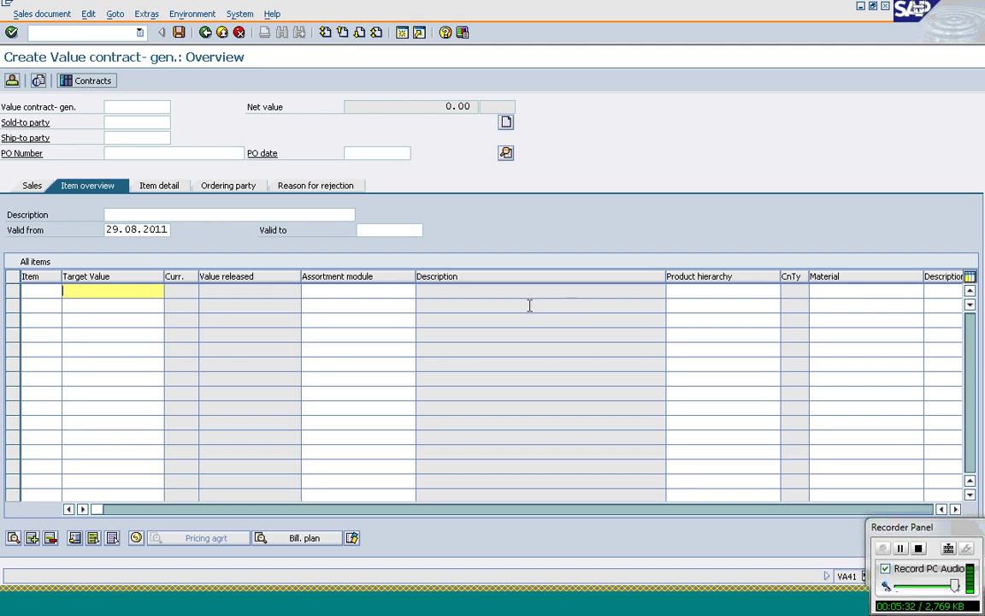
pyautogui.click(388, 290)
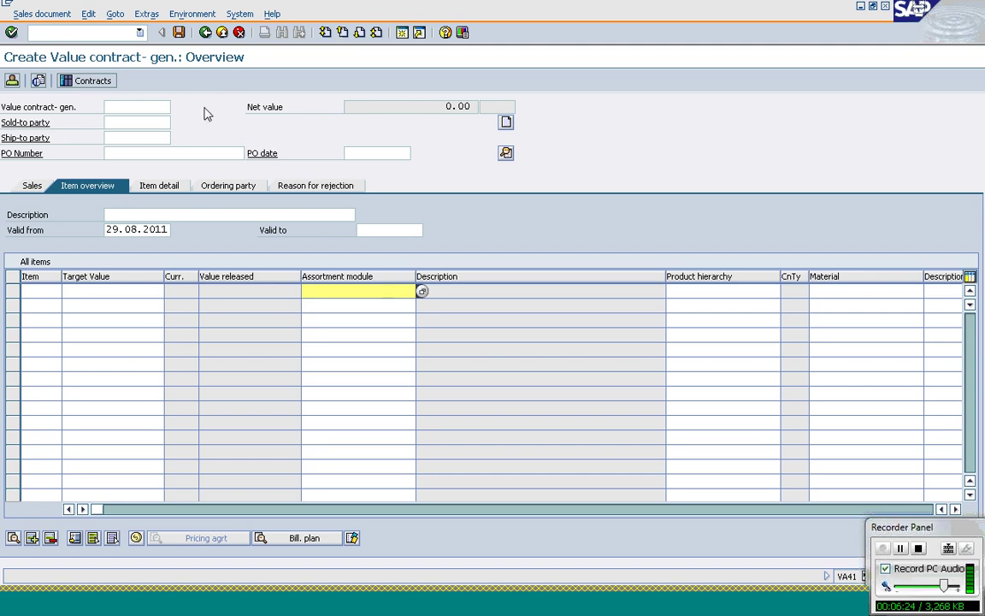
# - Exit contract creation back to SAP Easy Access and collapse the Sales folder
pyautogui.click(206, 33)
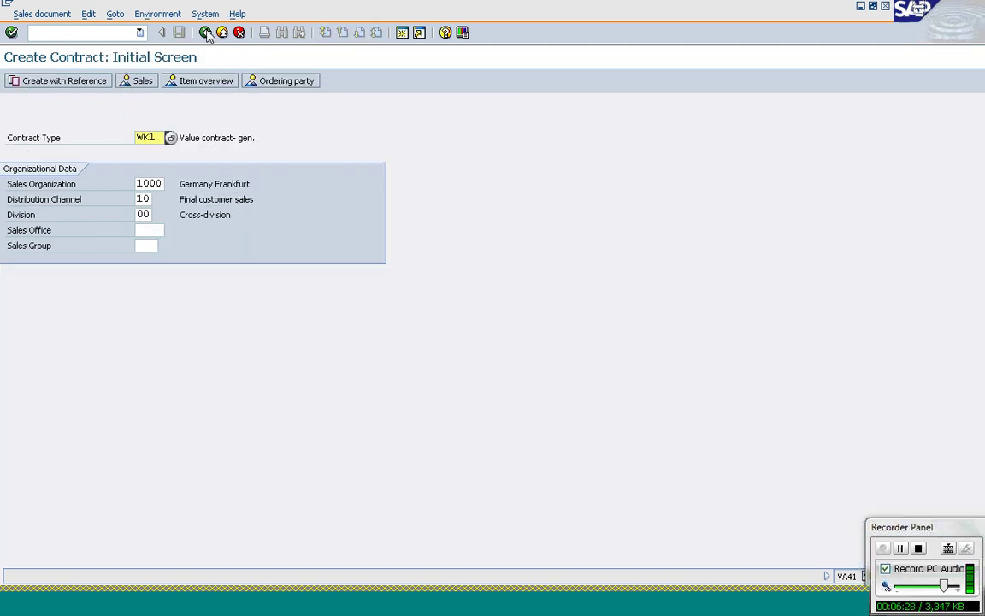
pyautogui.click(206, 32)
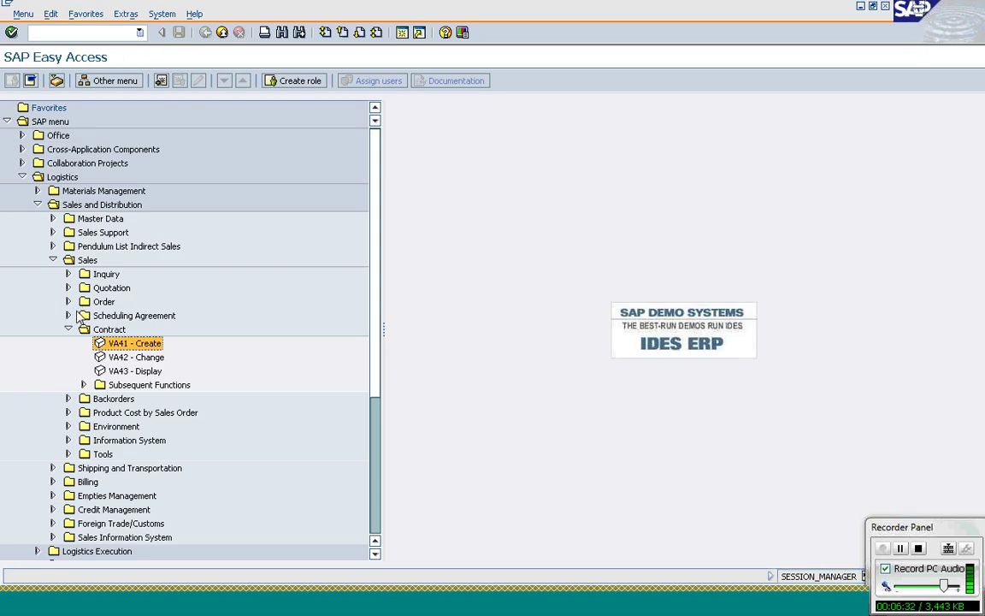
pyautogui.click(52, 262)
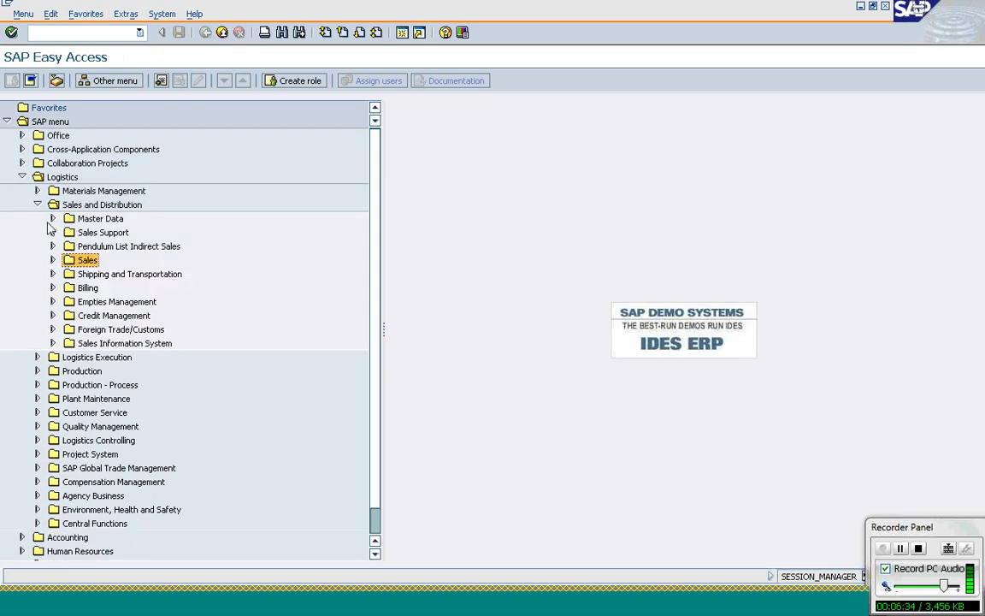
# - Open assortment module creation (WSO1) under Sales and Distribution master data, within Products, Assortments, Assortment, Module
pyautogui.click(52, 218)
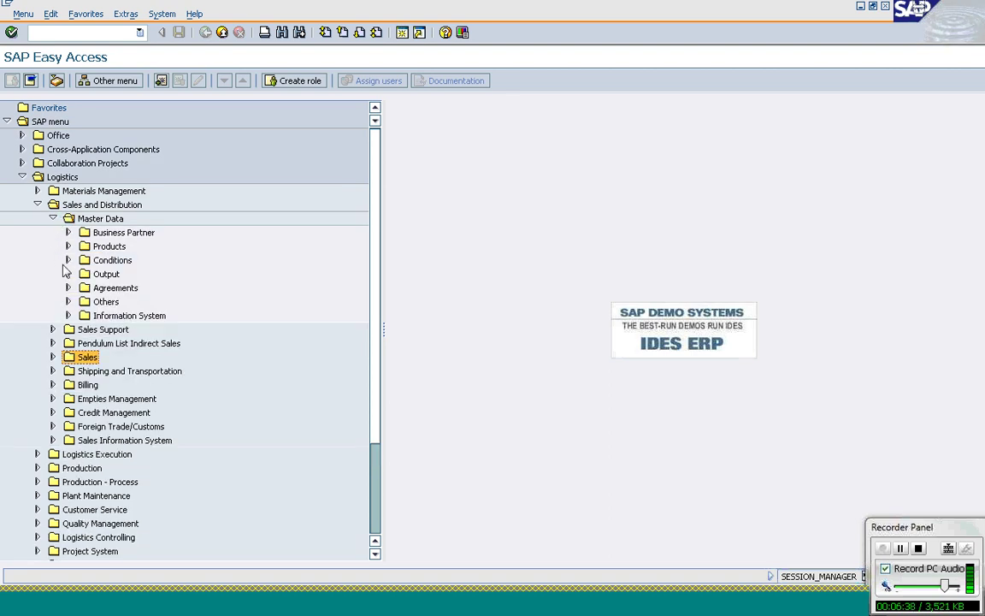
pyautogui.click(68, 260)
pyautogui.moveTo(61, 272)
pyautogui.mouseDown()
pyautogui.moveTo(89, 332)
pyautogui.moveTo(66, 363)
pyautogui.moveTo(75, 374)
pyautogui.moveTo(68, 259)
pyautogui.mouseUp()
pyautogui.click(67, 260)
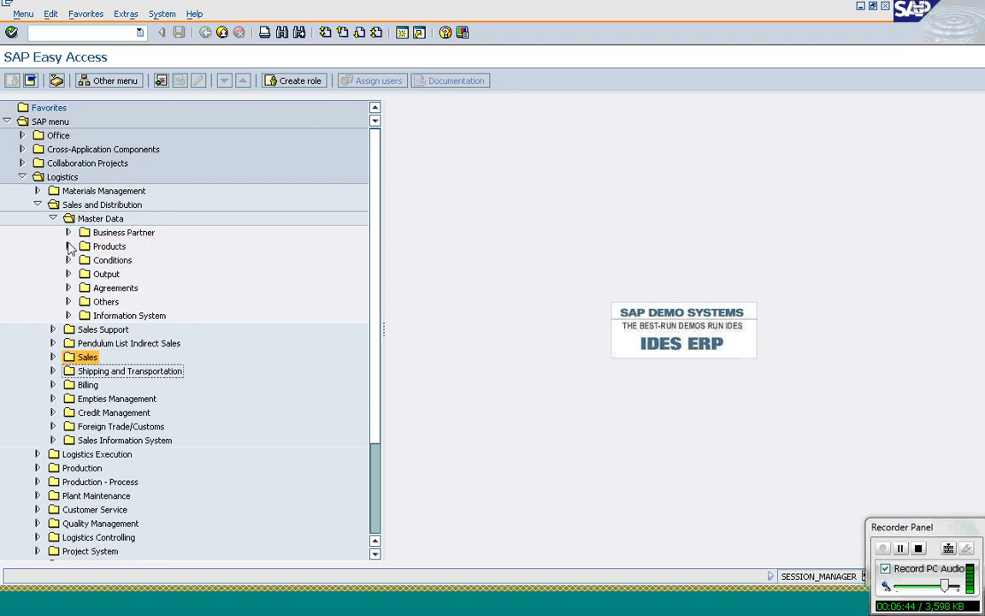
pyautogui.click(68, 246)
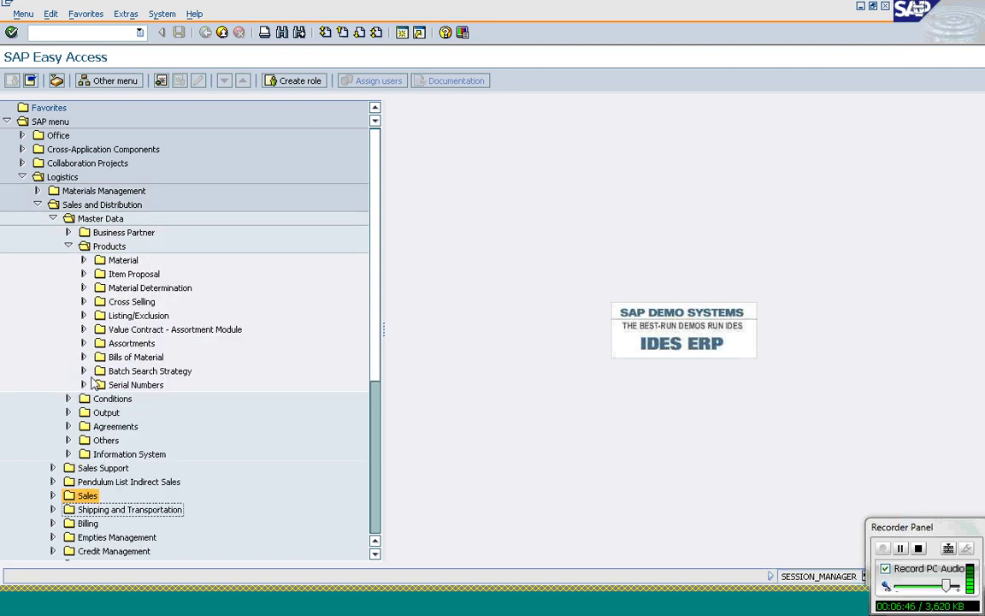
pyautogui.click(84, 343)
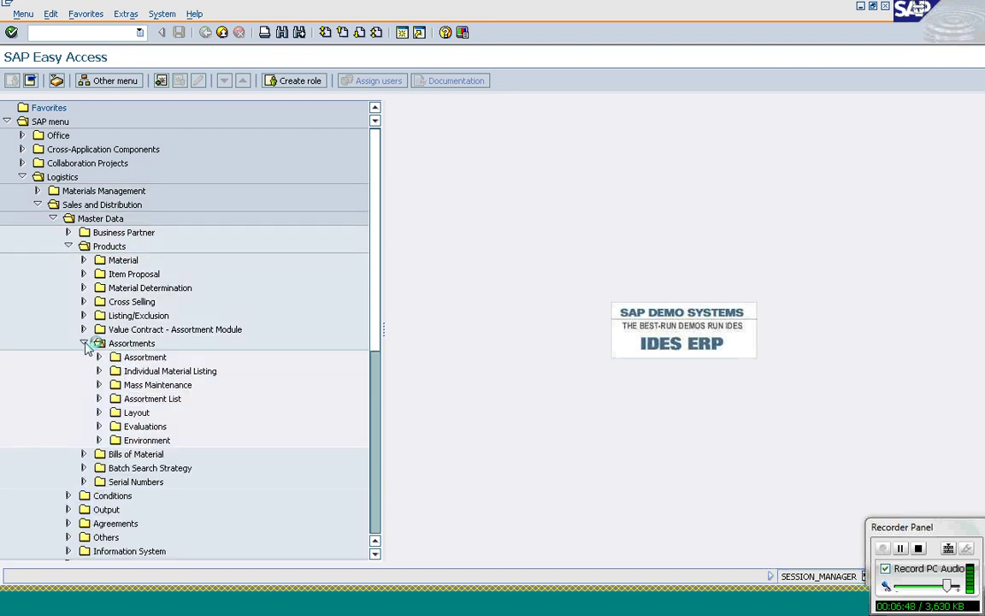
pyautogui.click(100, 357)
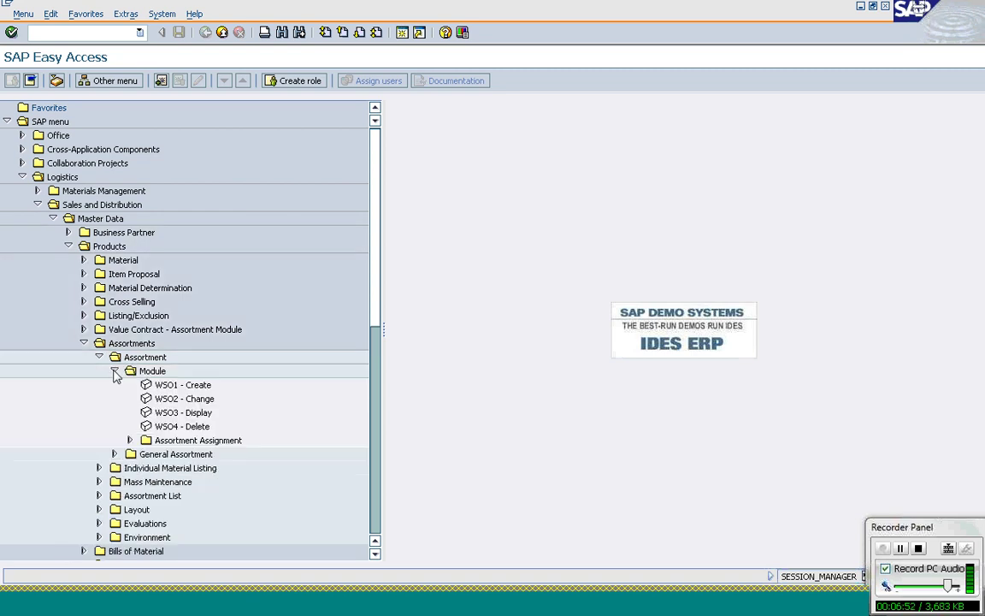
pyautogui.doubleClick(160, 390)
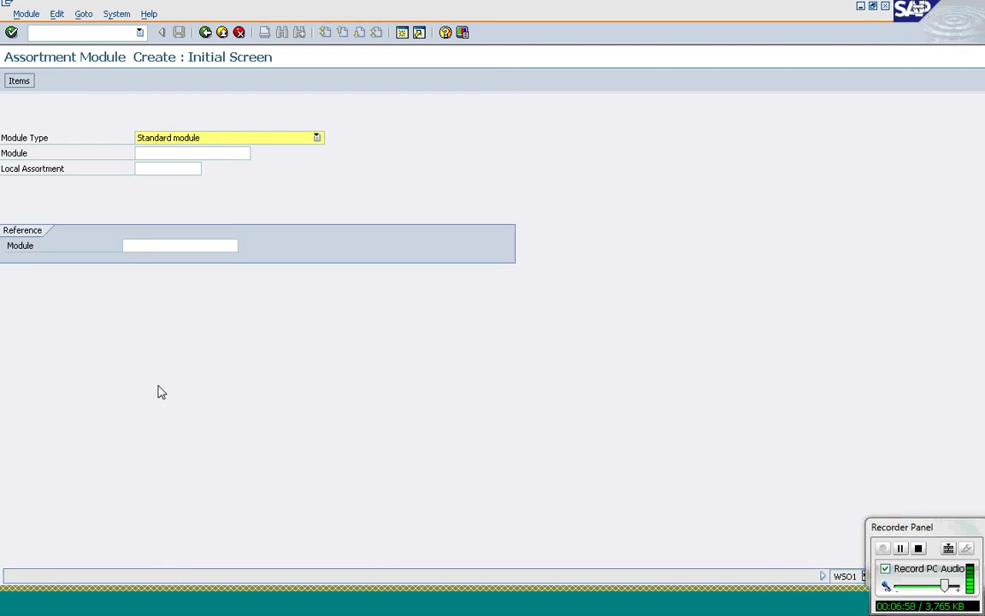
pyautogui.click(319, 137)
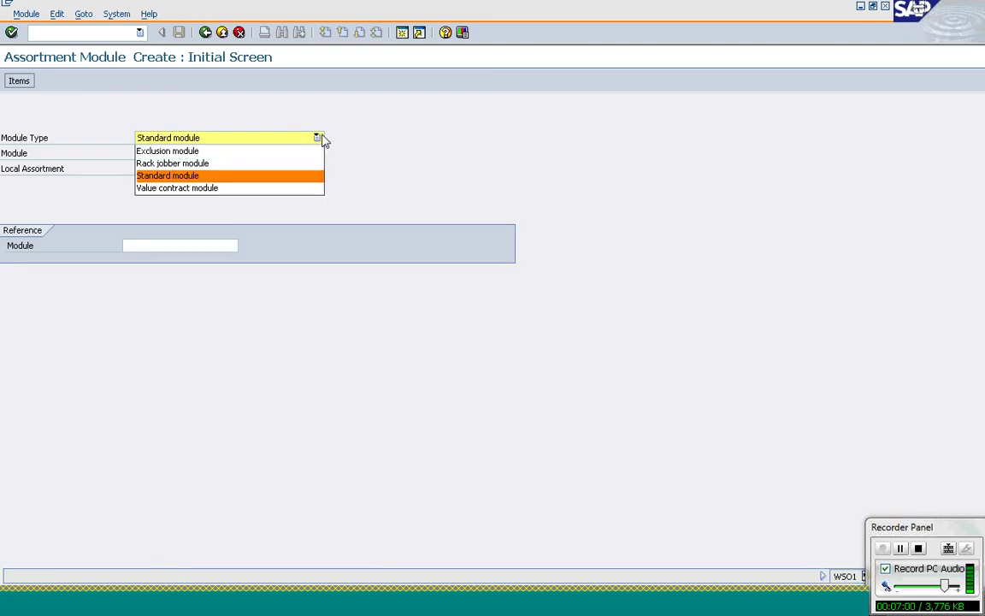
pyautogui.click(242, 188)
pyautogui.click(169, 154)
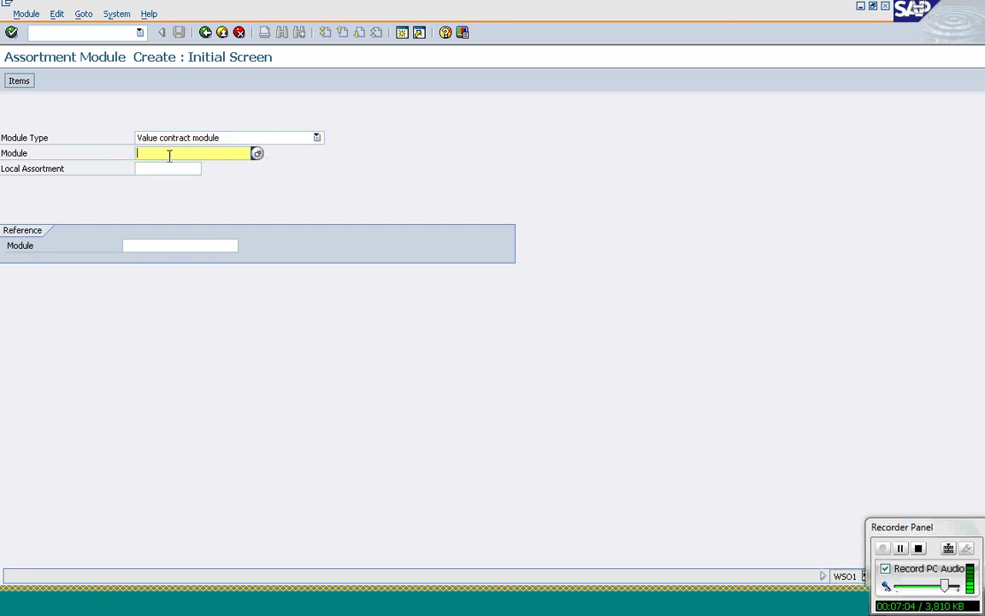
pyautogui.write('90')
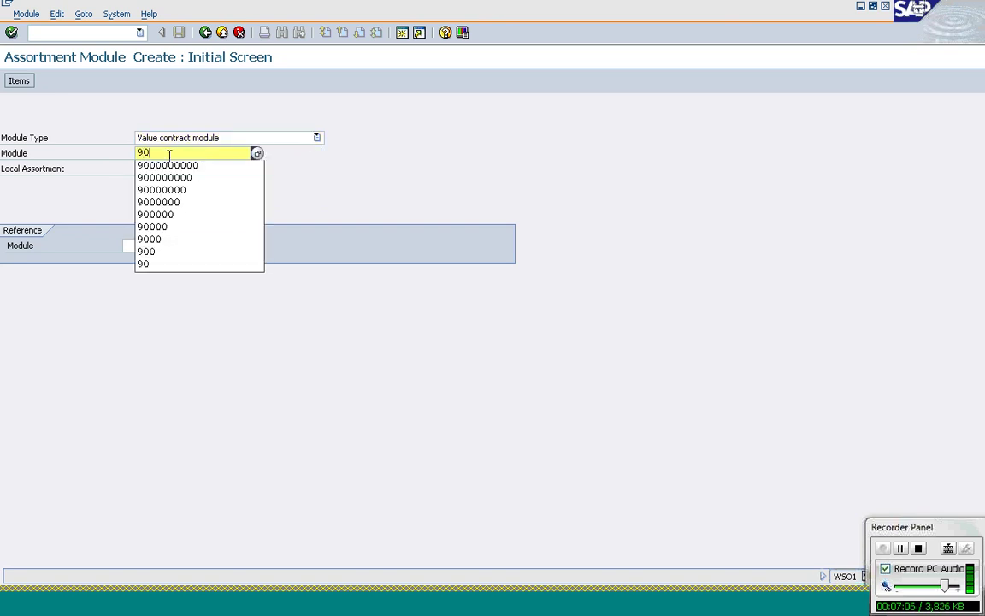
pyautogui.write('00000001')
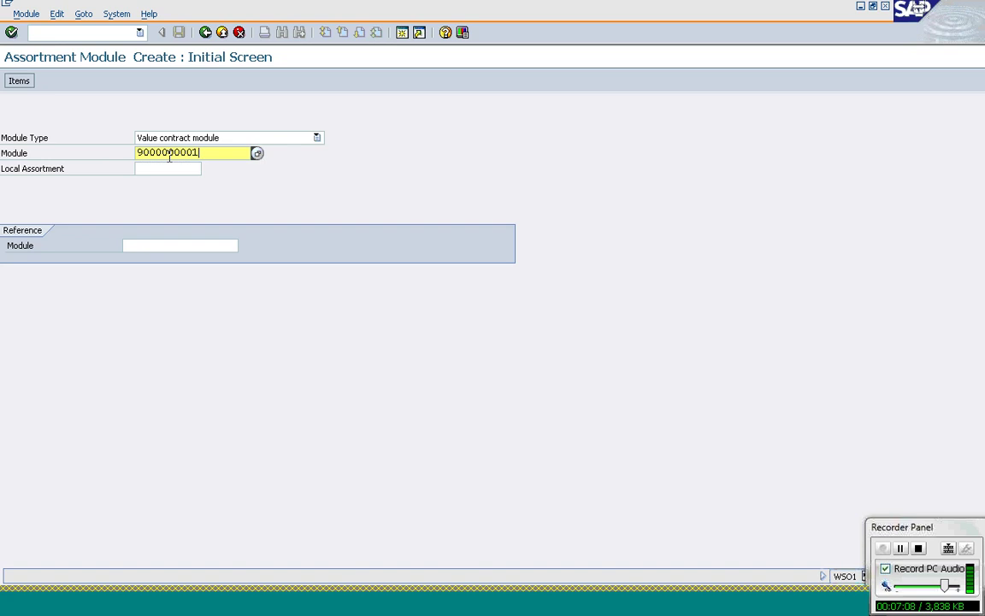
pyautogui.press('Return')
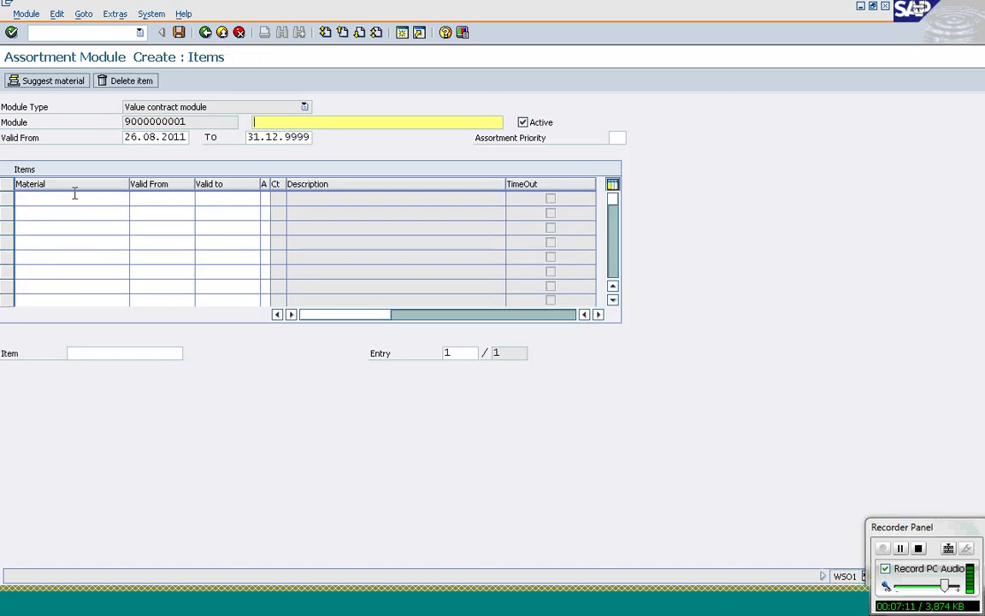
# - Set the module's validity end to 31.12.2011 and enter a description made of the person's first name and "Asst. Module"
pyautogui.click(163, 138)
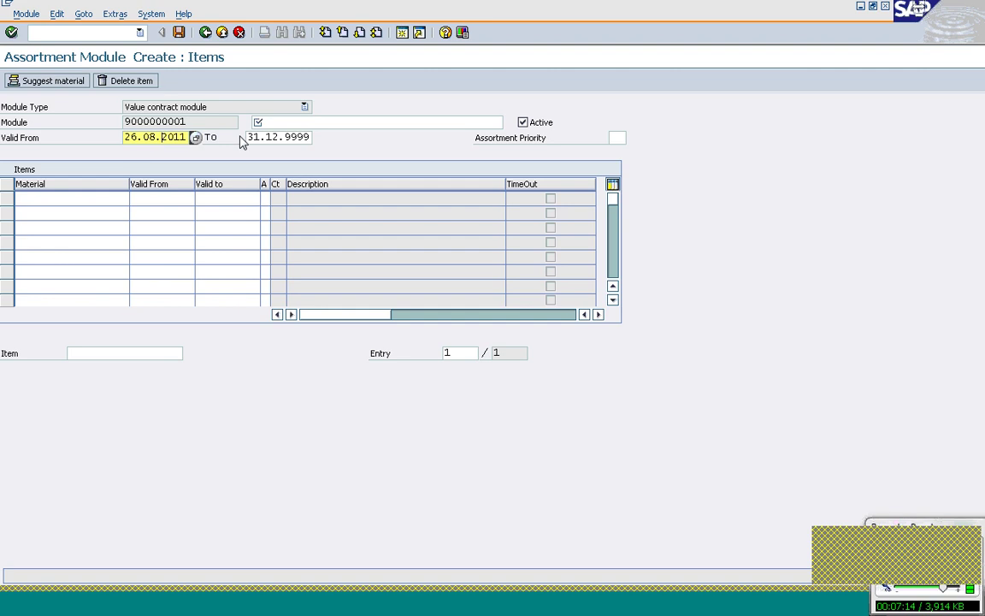
pyautogui.click(321, 123)
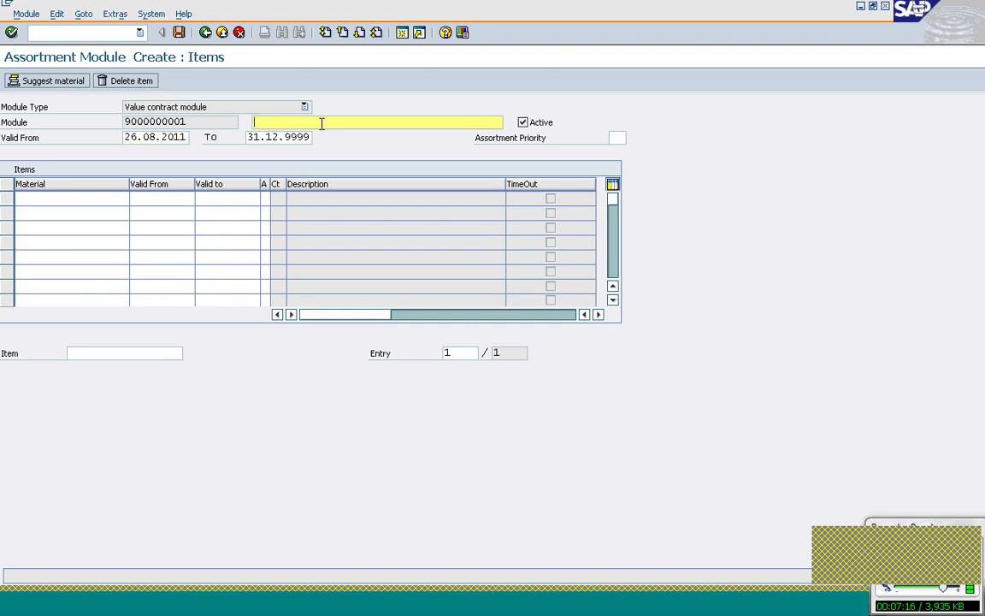
pyautogui.click(286, 138)
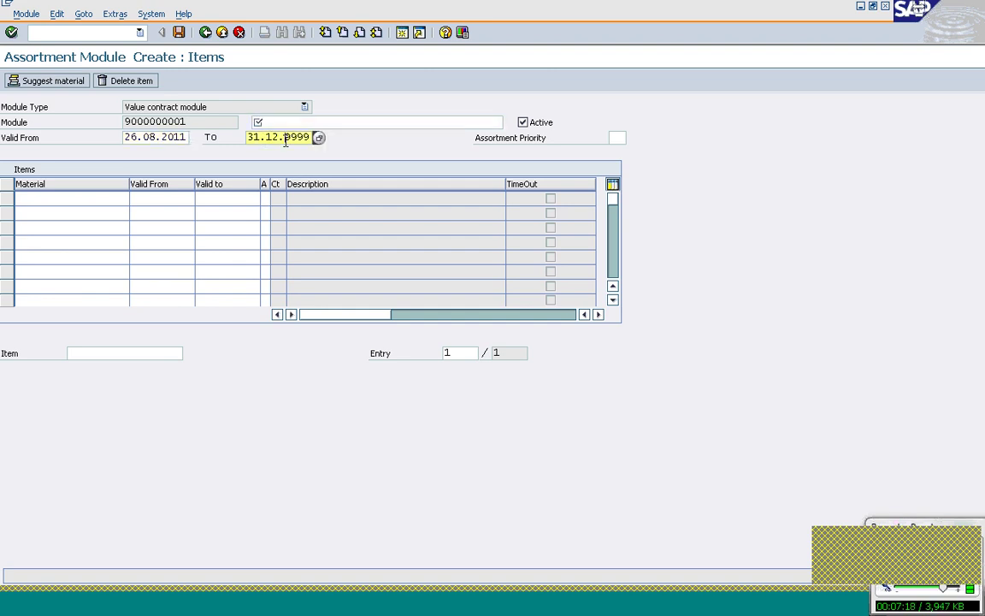
pyautogui.write('2011')
pyautogui.click(292, 123)
pyautogui.write('Ab1')
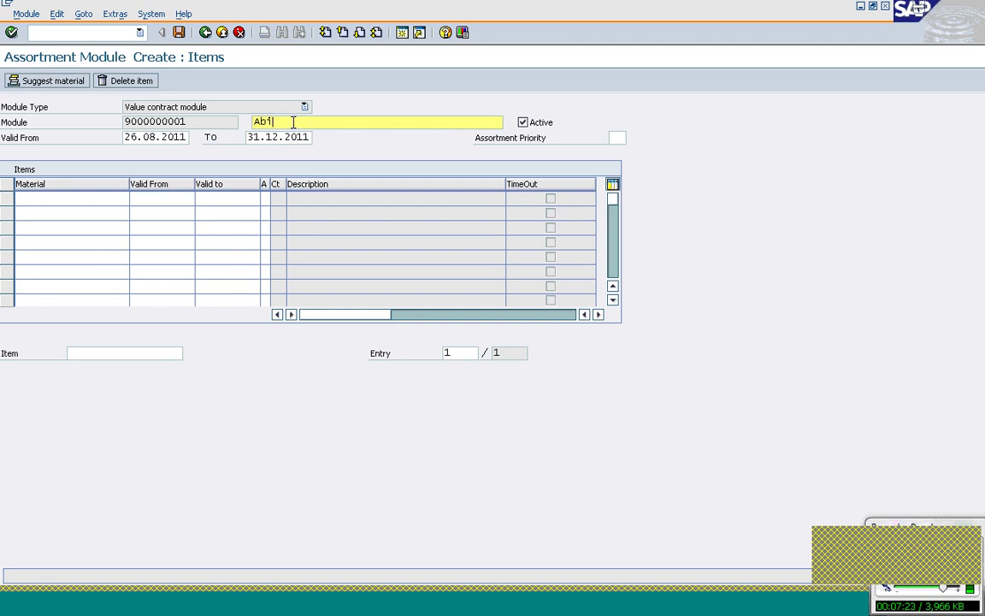
pyautogui.write('d A')
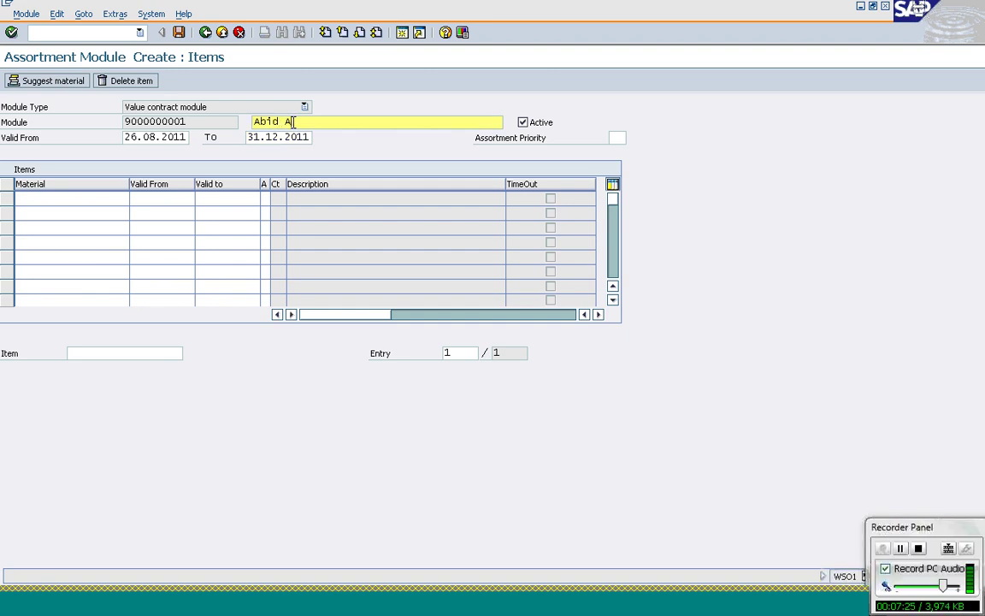
pyautogui.write('sst. Module')
pyautogui.press('Return')
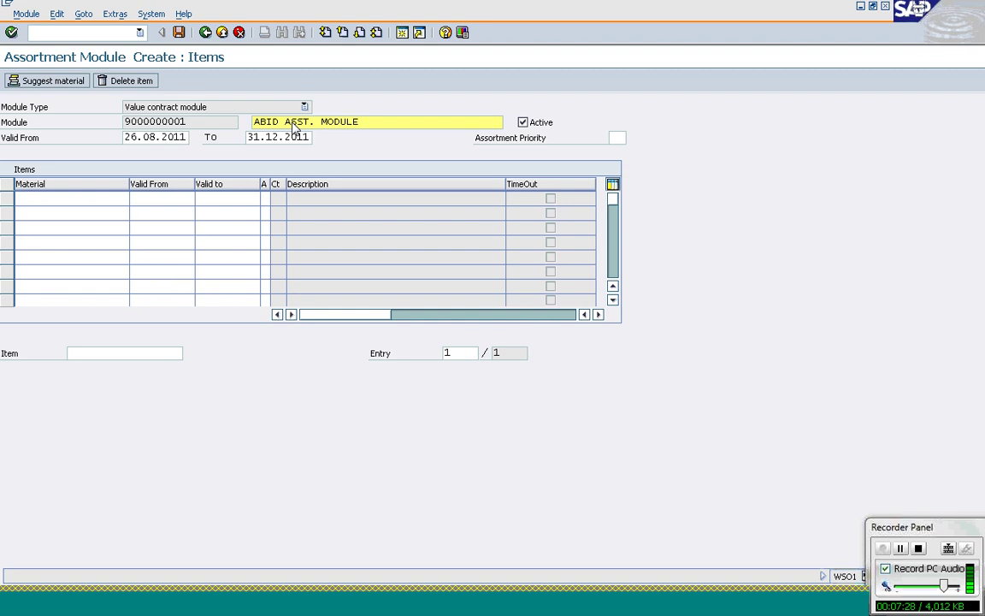
# - Enter material T-AT121 in the first item row of the assortment module
pyautogui.click(64, 197)
pyautogui.write('t-a')
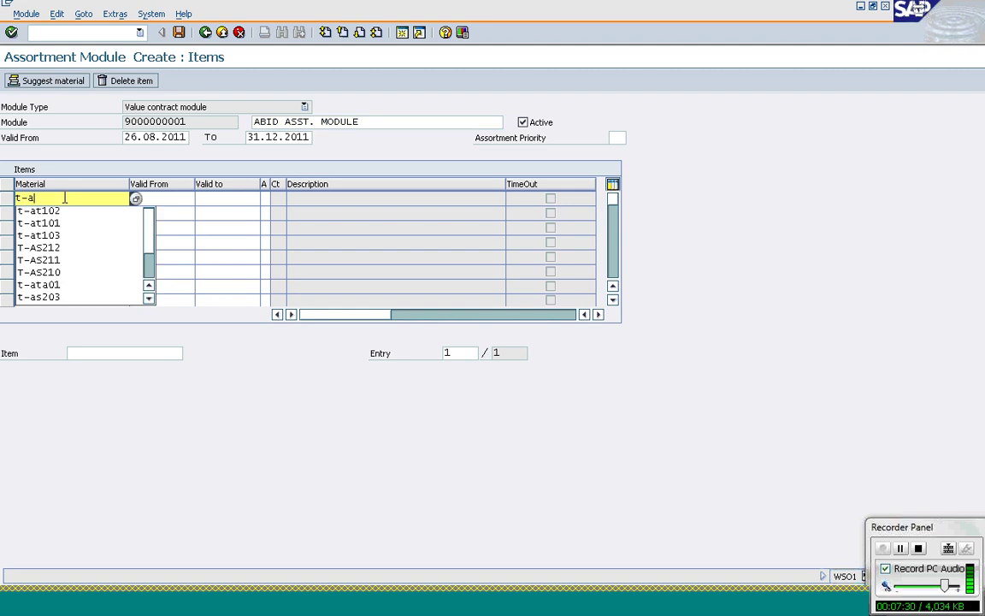
pyautogui.write('t101')
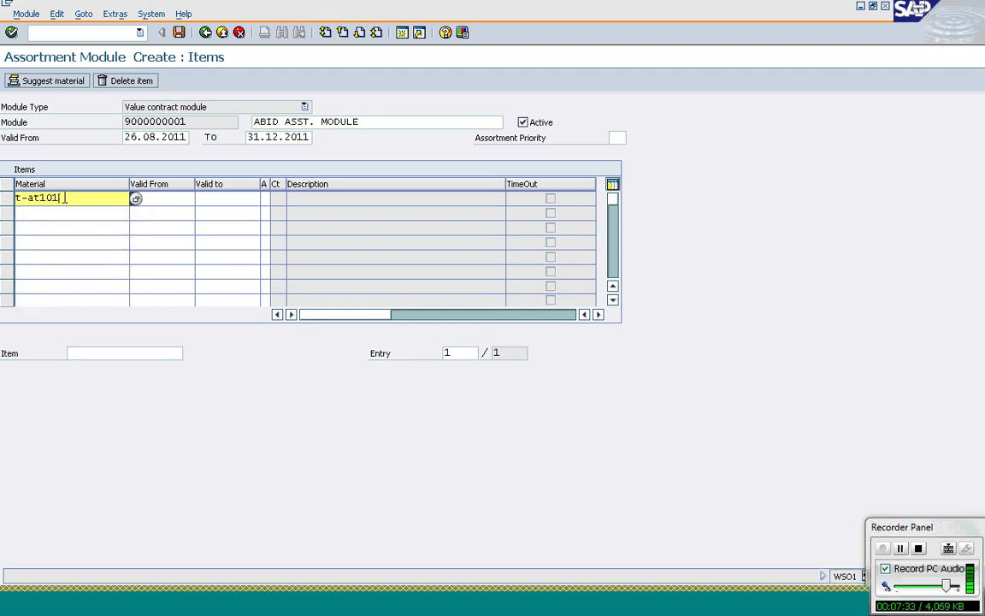
pyautogui.press('Tab')
pyautogui.click(65, 198)
pyautogui.hotkey('shift', 'Right')
pyautogui.write('21')
pyautogui.press('Tab')
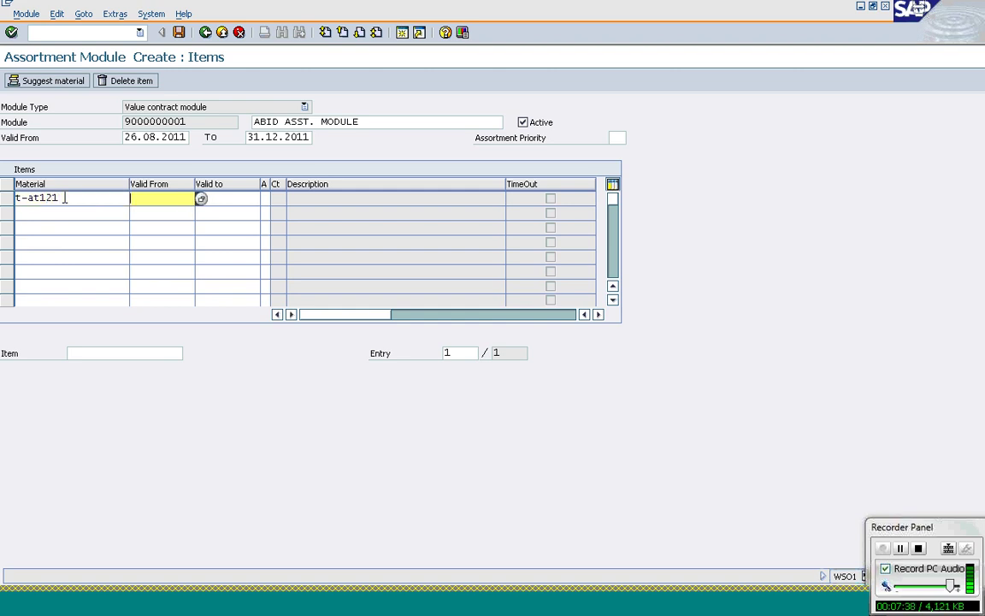
# - Add materials T-AT122 and T-AT123 in the second and third item rows and confirm the entries
pyautogui.click(53, 214)
pyautogui.write('t')
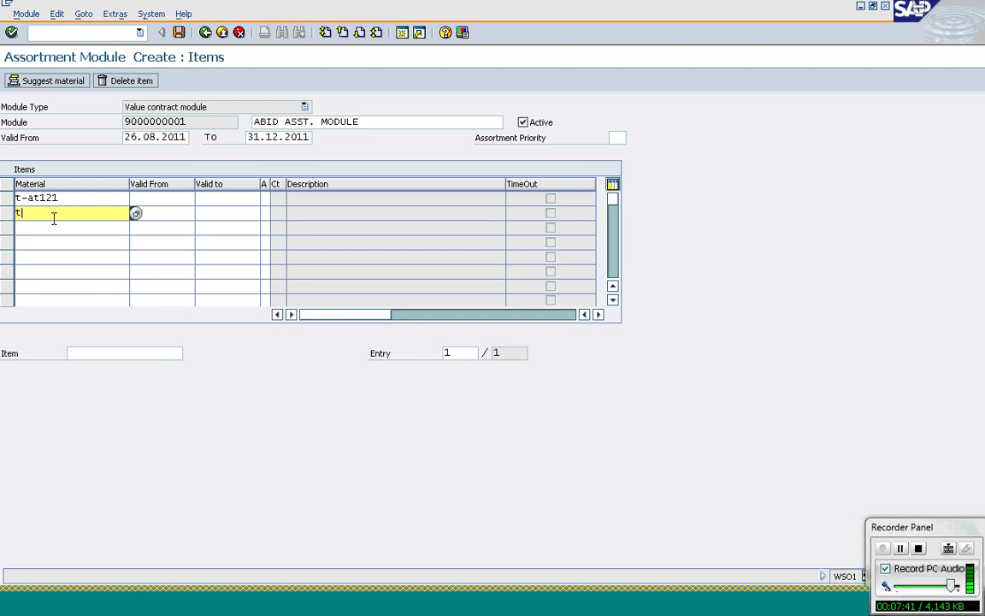
pyautogui.write('-at123')
pyautogui.click(56, 228)
pyautogui.write('t')
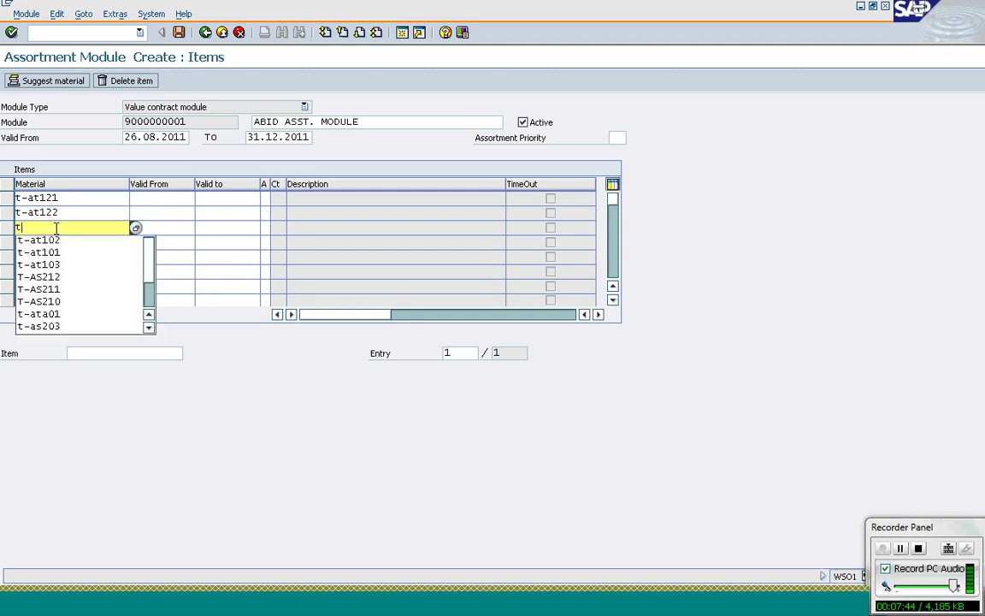
pyautogui.write('-at123')
pyautogui.press('Return')
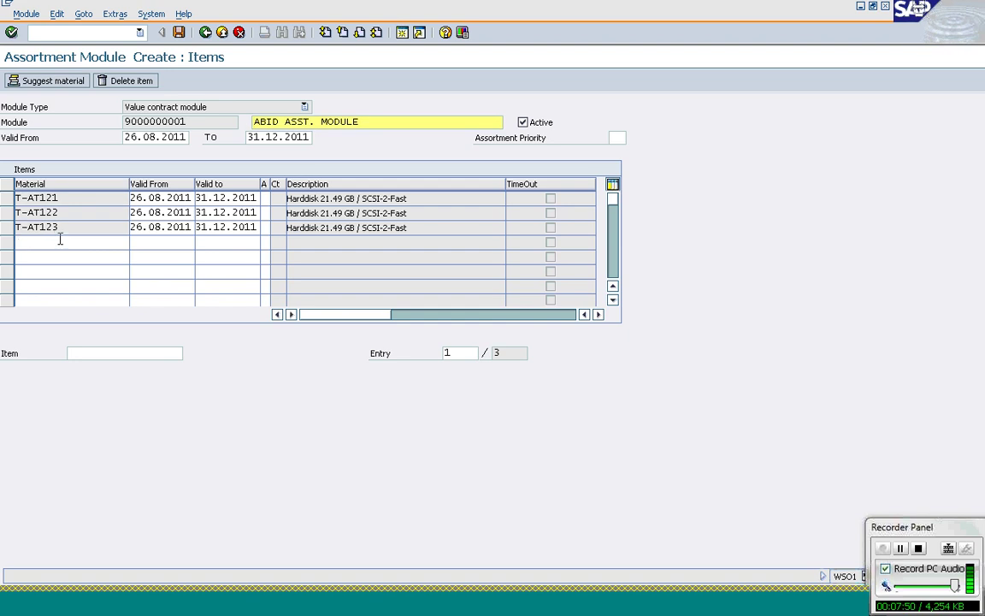
pyautogui.click(83, 229)
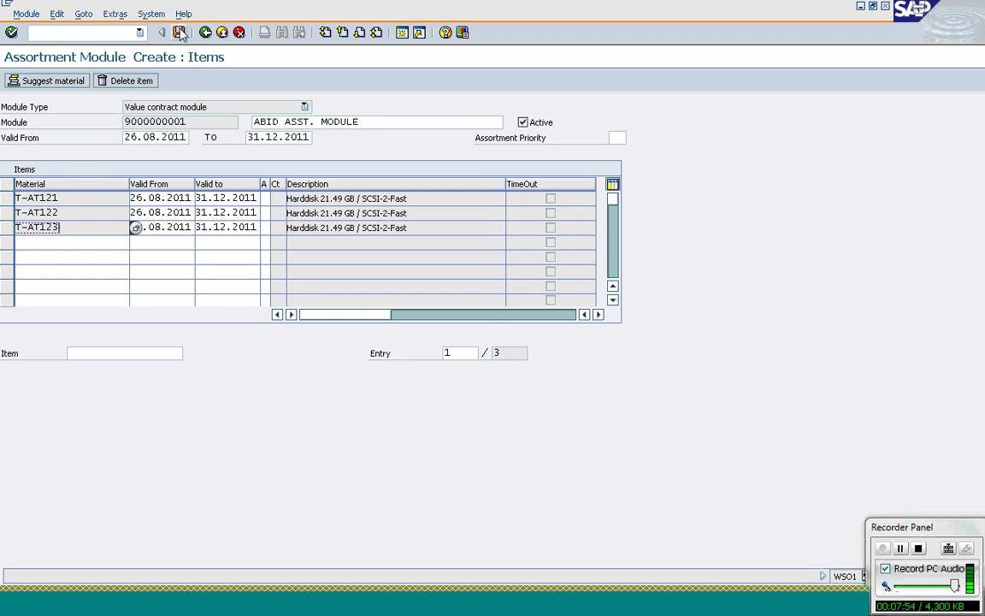
pyautogui.doubleClick(126, 121)
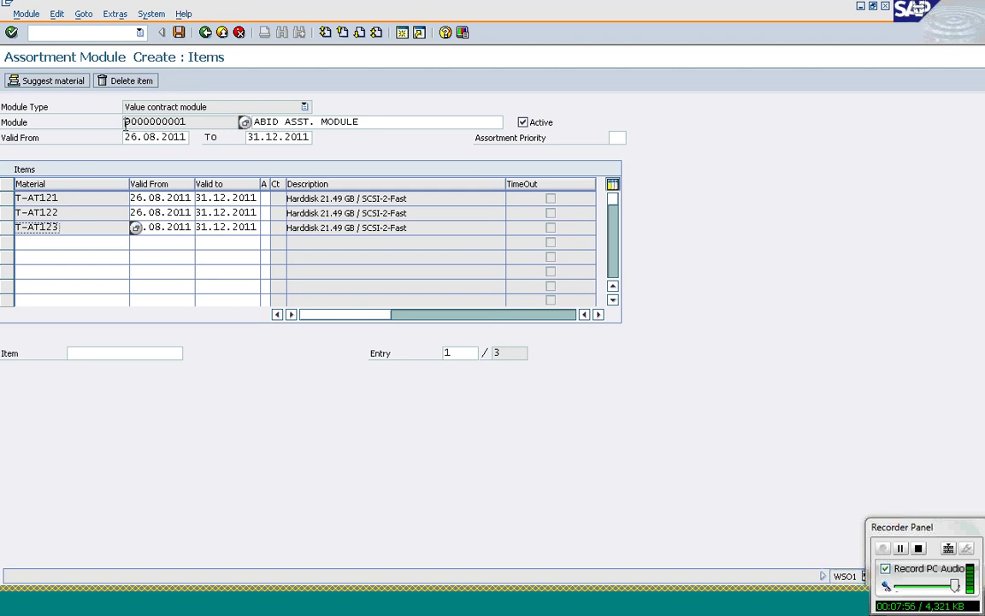
pyautogui.write('9000000001')
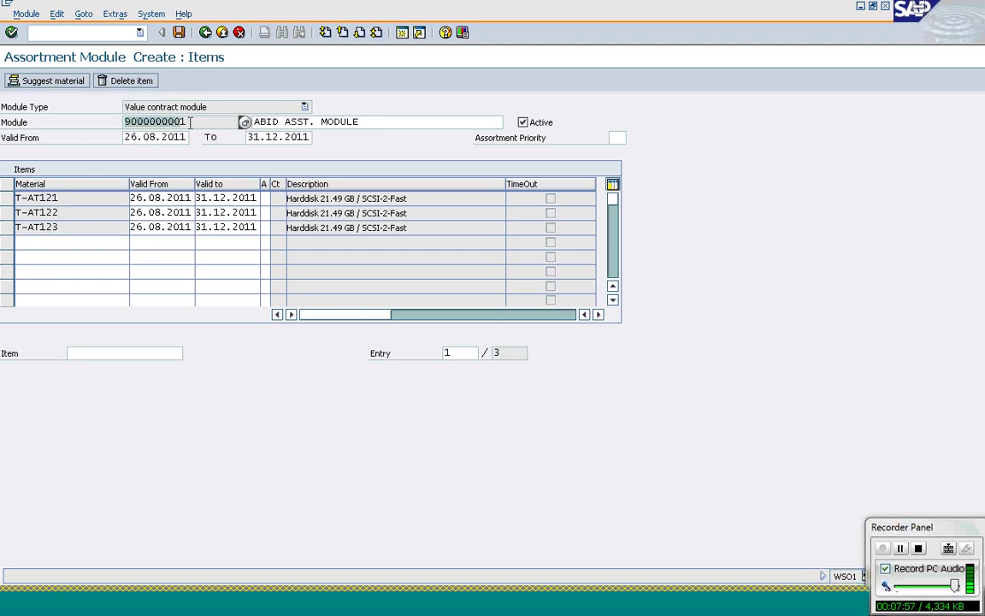
pyautogui.click(179, 32)
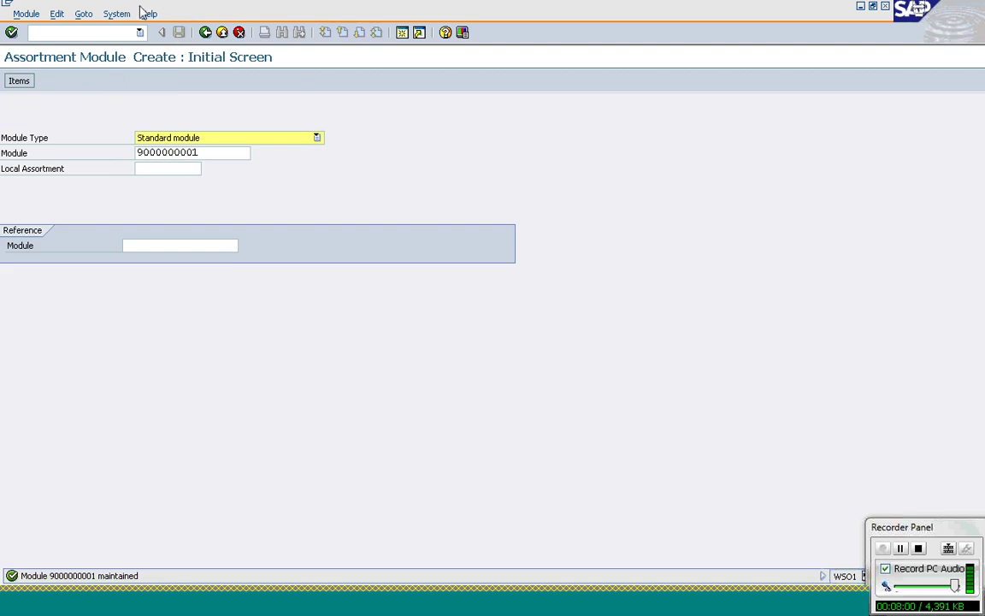
pyautogui.click(206, 32)
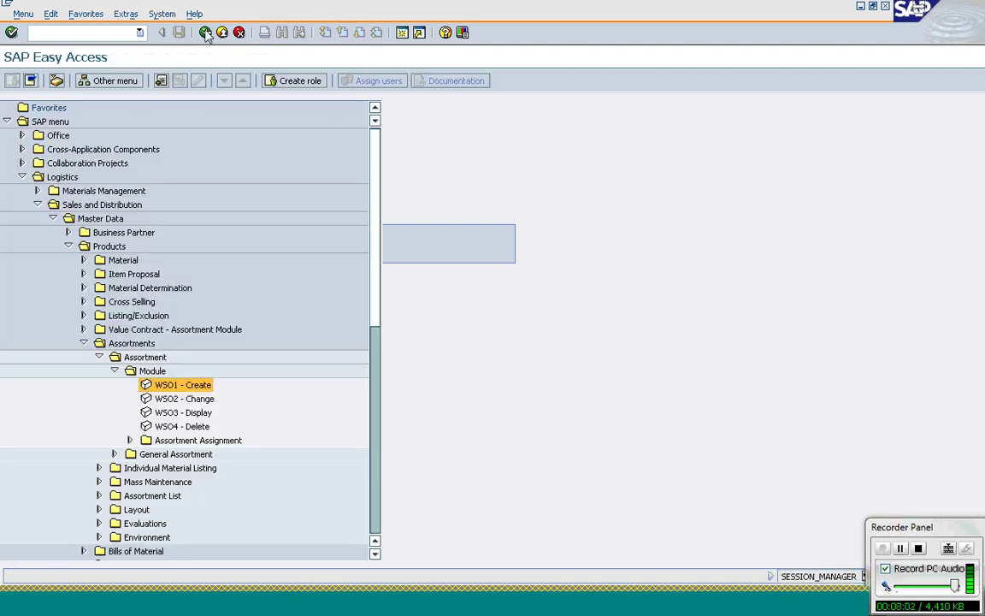
# - Collapse the Products and Master Data folders and start a WK1 value contract with VA41 under Sales, Contract
pyautogui.click(68, 247)
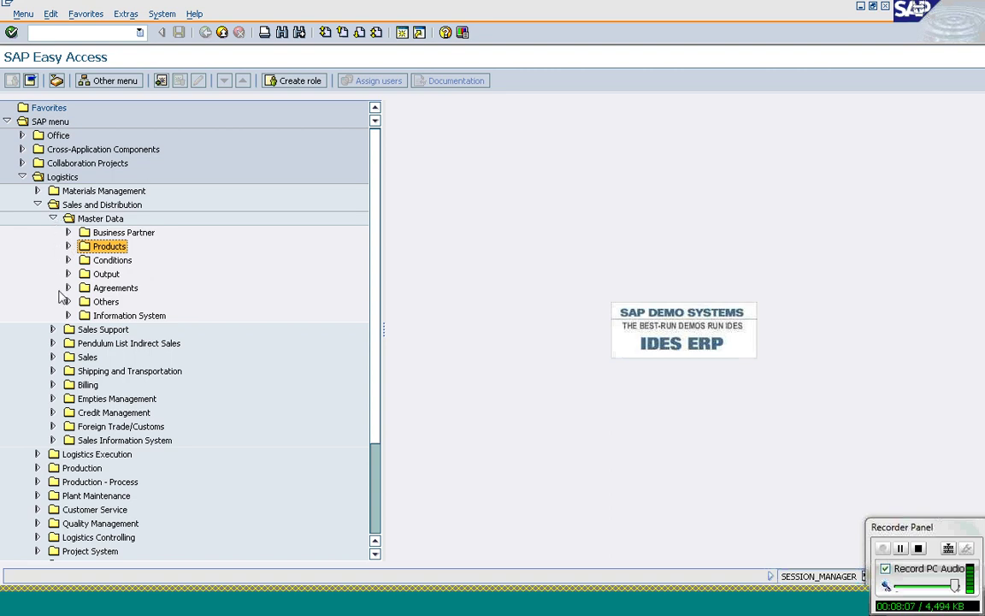
pyautogui.click(54, 219)
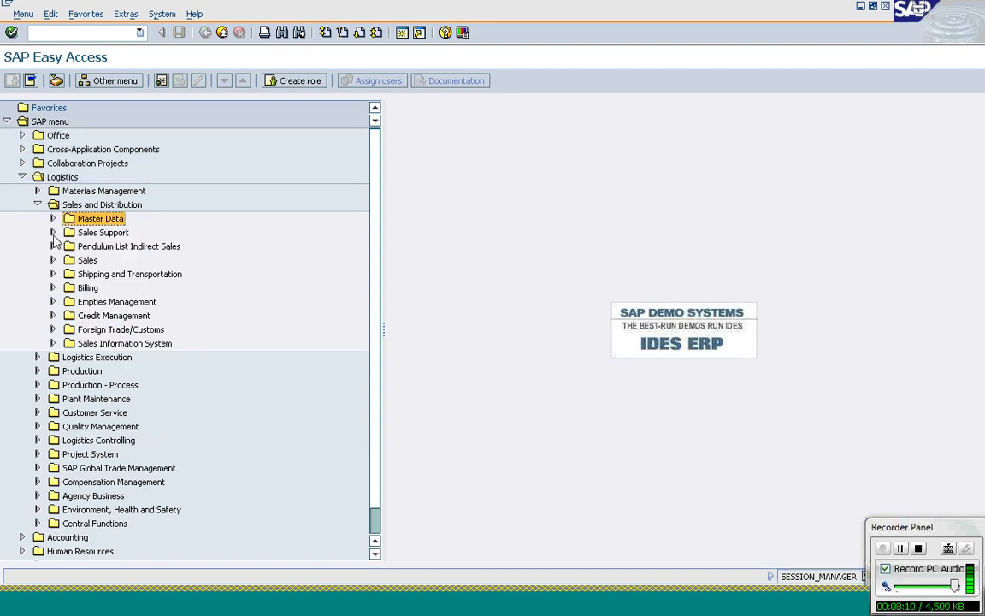
pyautogui.click(52, 260)
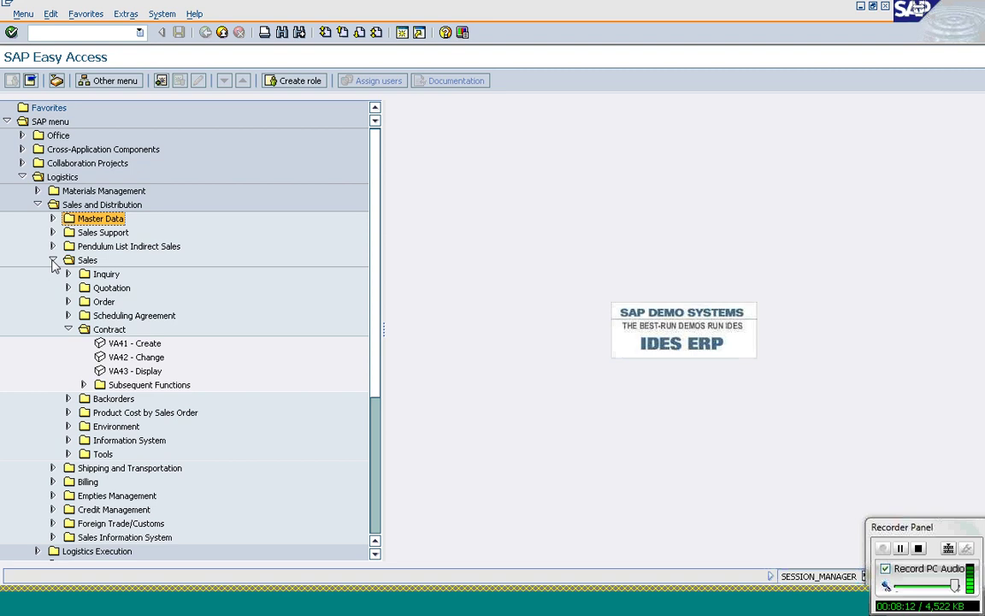
pyautogui.doubleClick(120, 347)
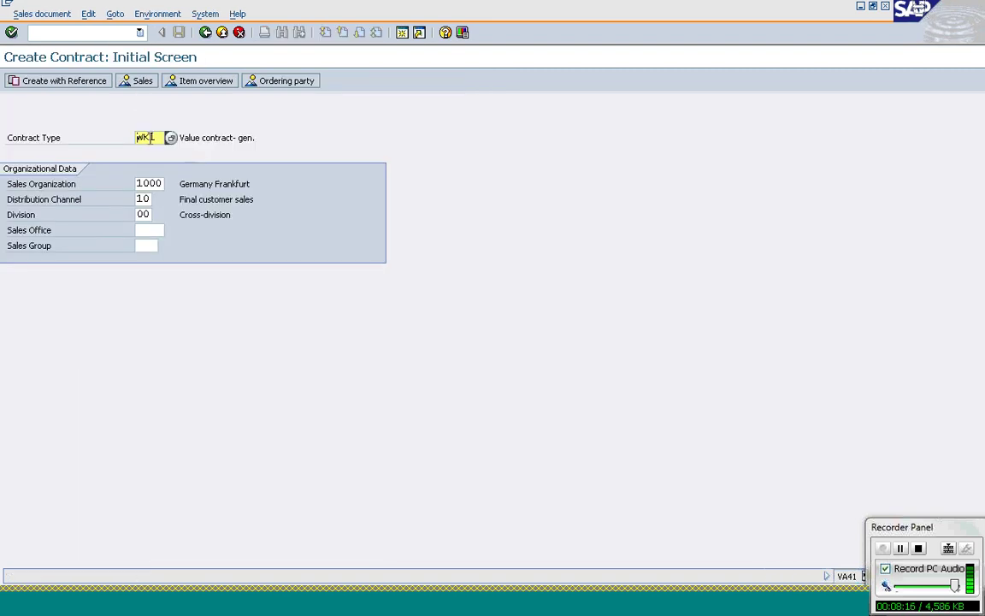
pyautogui.press('Return')
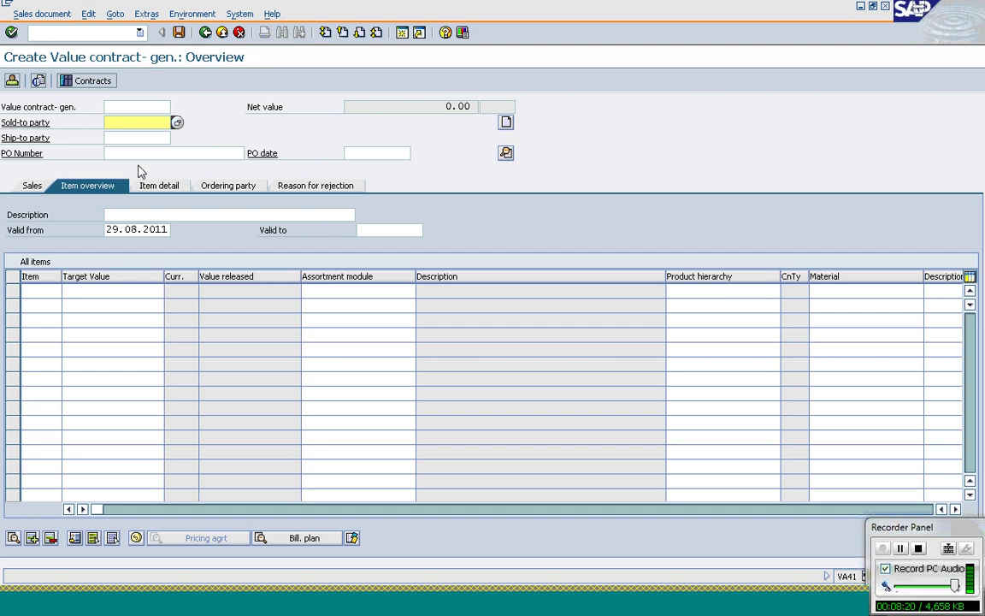
# - Enter the sold-to party's customer number and set the PO number to Value Contract
pyautogui.write('t')
pyautogui.press('Up')
pyautogui.press('Up')
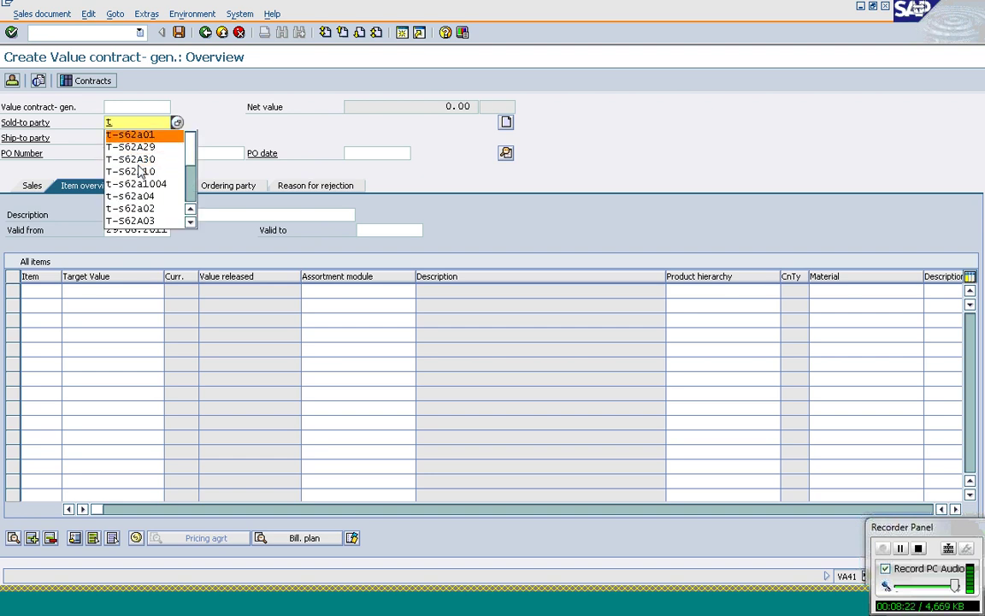
pyautogui.press('Return')
pyautogui.press('Tab')
pyautogui.press('Tab')
pyautogui.write('Va')
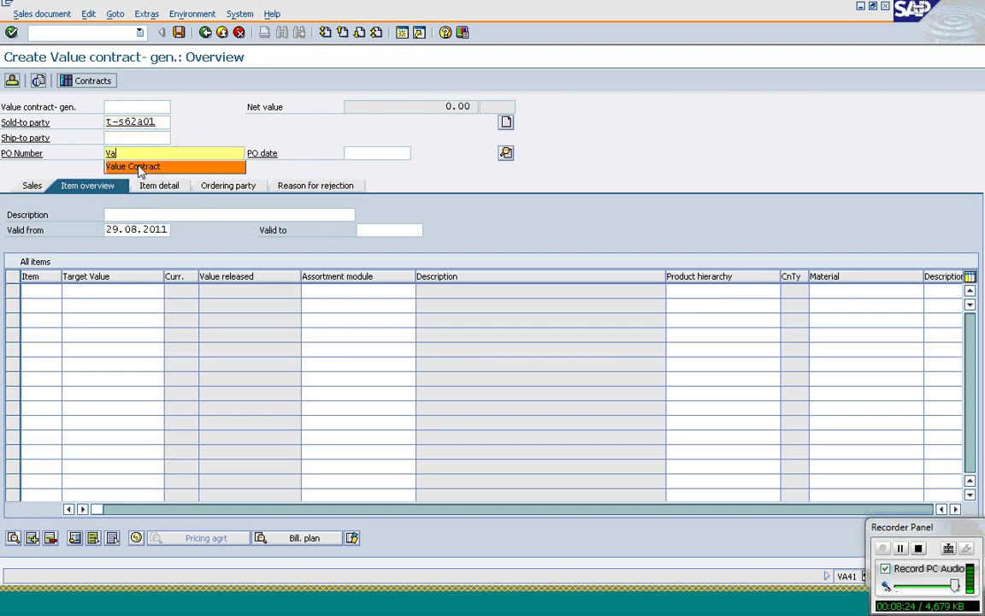
pyautogui.click(139, 168)
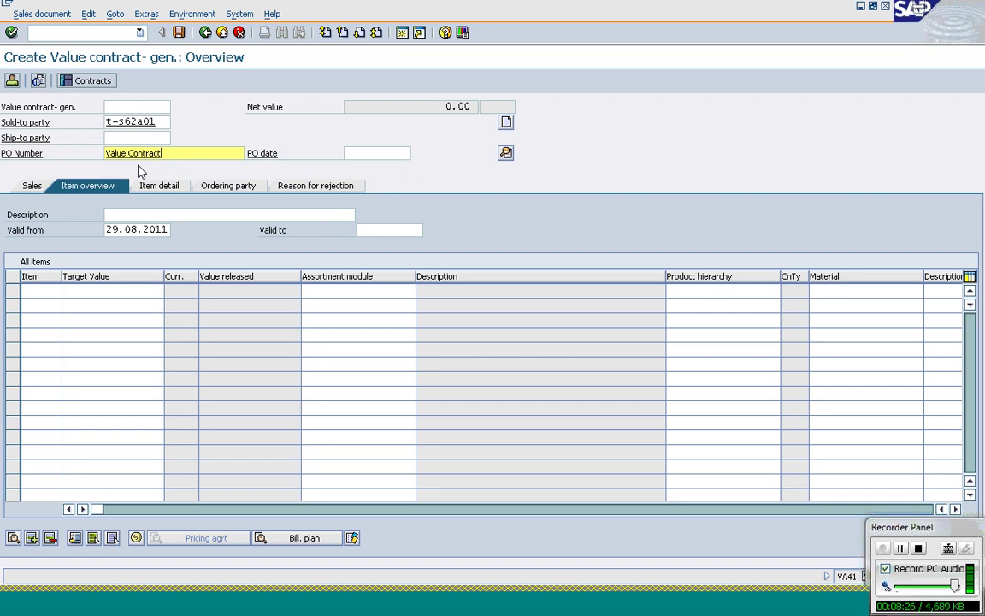
# - Set the contract's valid-to date to 31.12.2011 and accept the preselected AA and AW contract release partners
pyautogui.click(376, 230)
pyautogui.write('3')
pyautogui.click(381, 242)
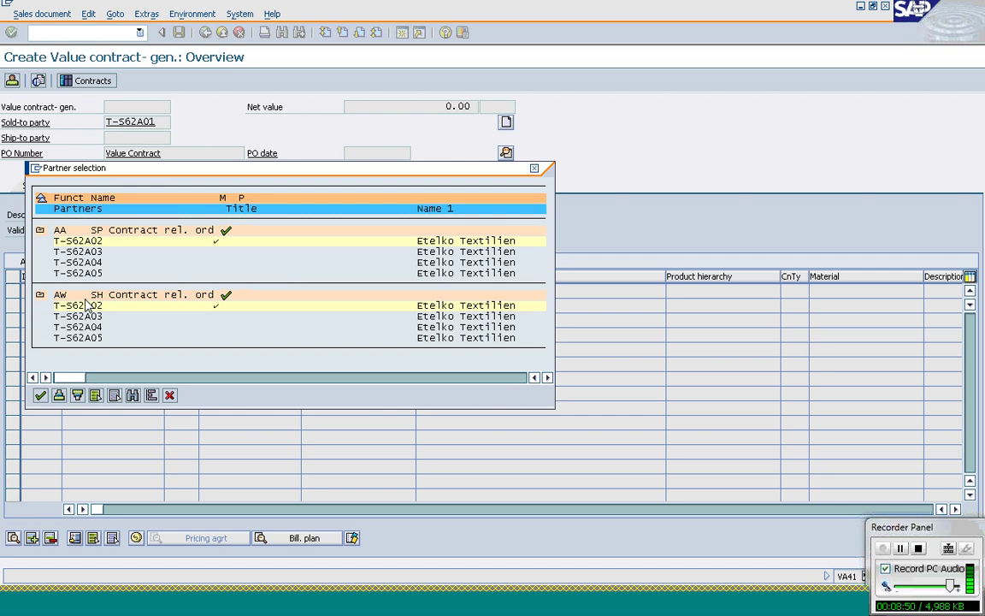
pyautogui.click(41, 395)
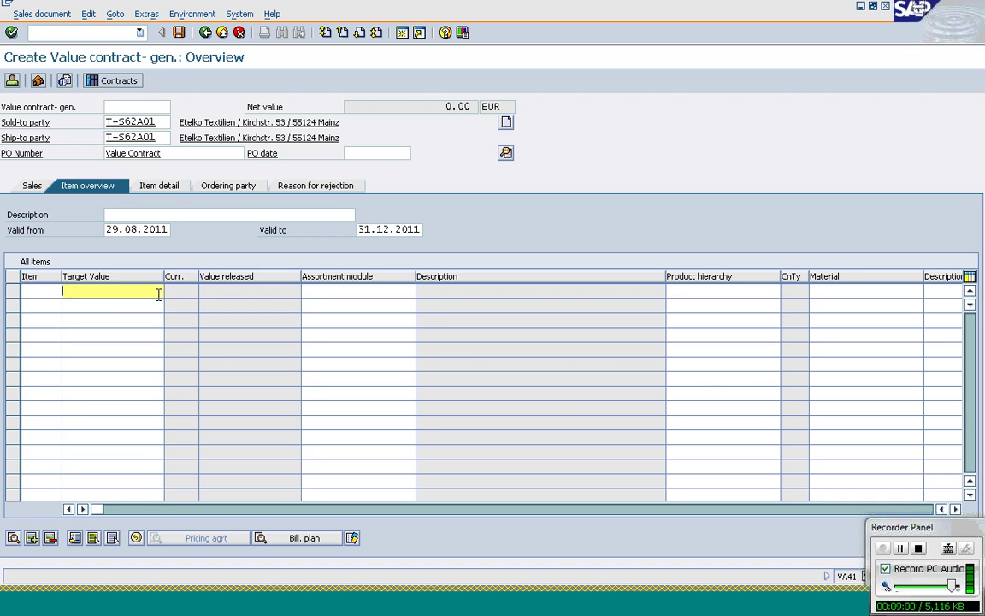
pyautogui.write('40')
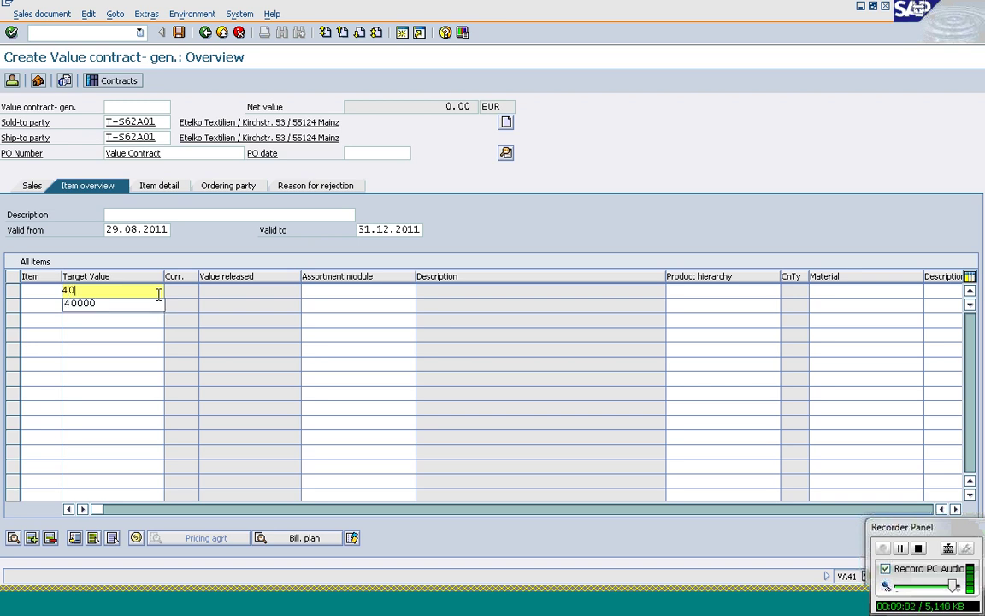
pyautogui.write('000')
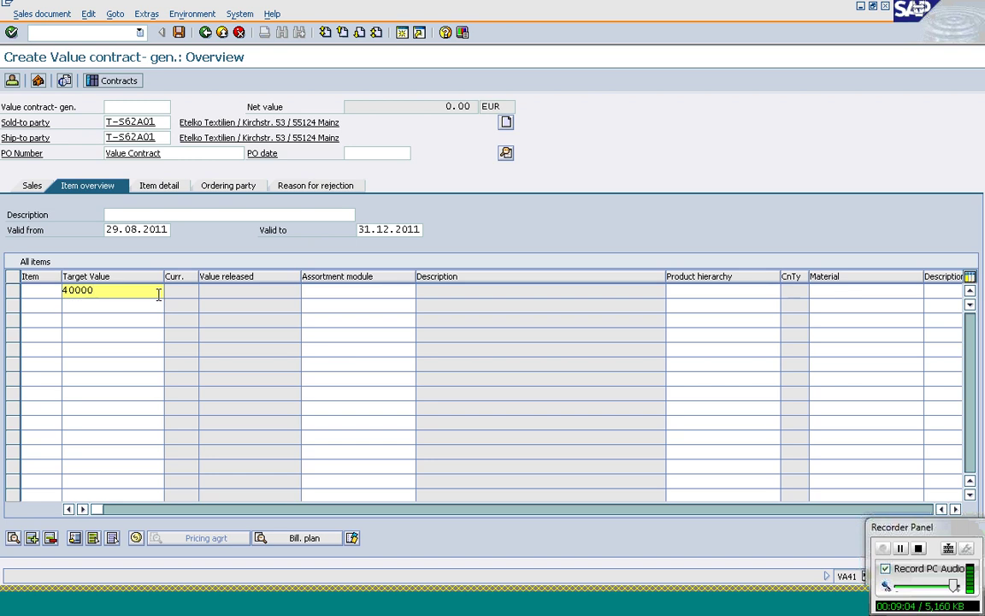
pyautogui.press('Tab')
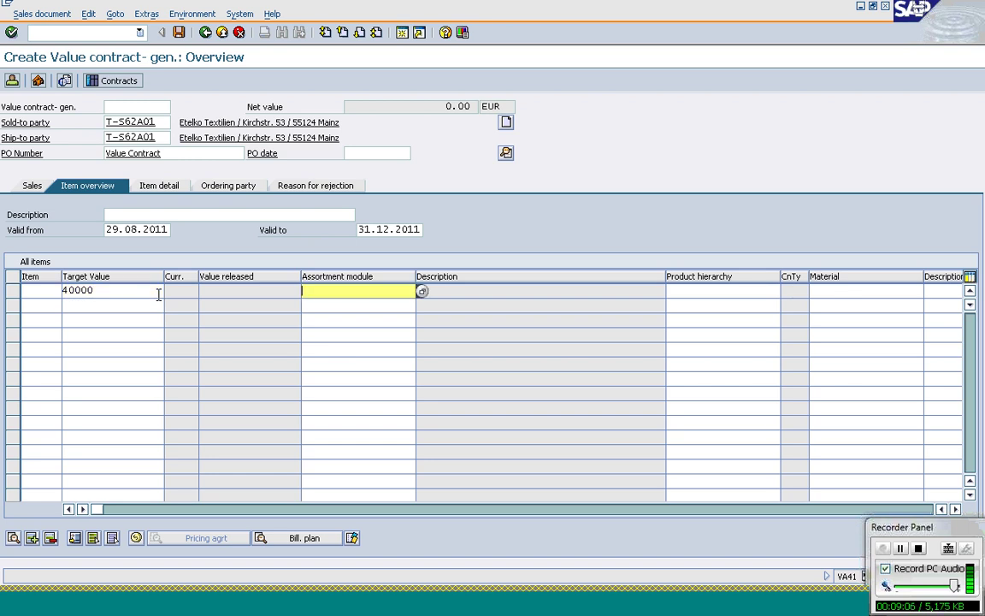
pyautogui.write('9000000001')
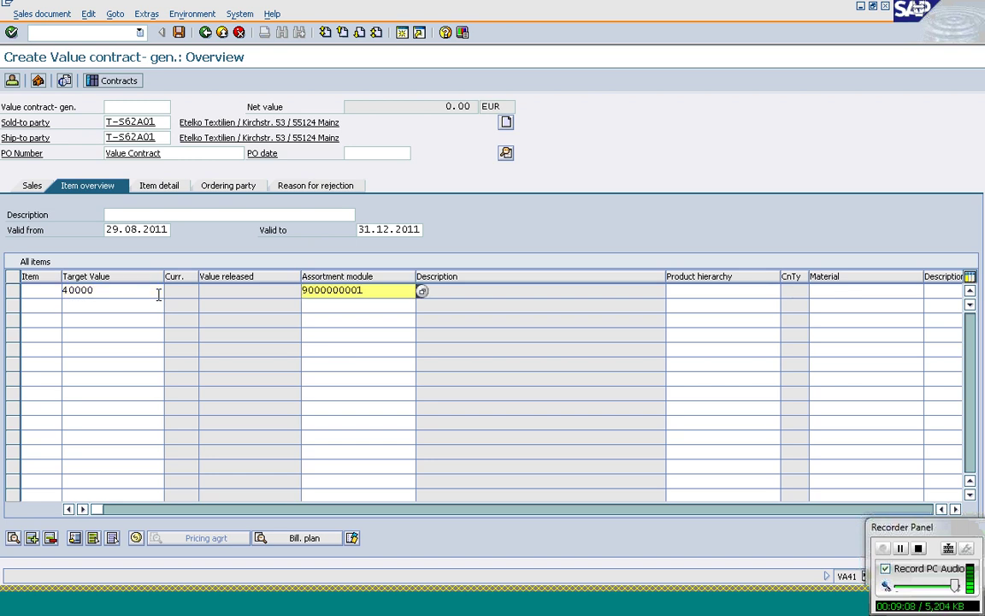
pyautogui.press('Return')
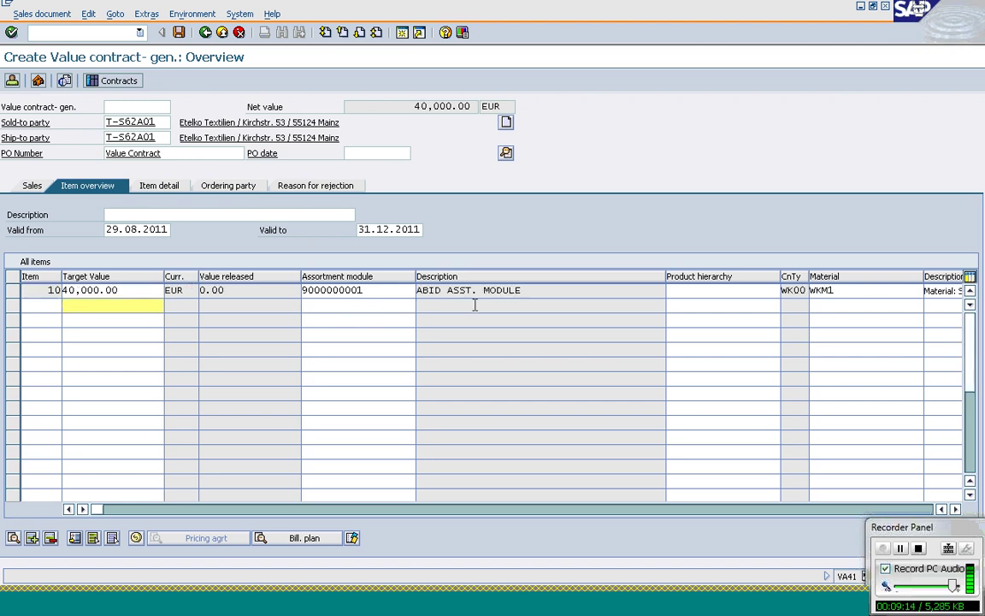
# - Examine the product hierarchy and material fields of the contract item
pyautogui.click(714, 295)
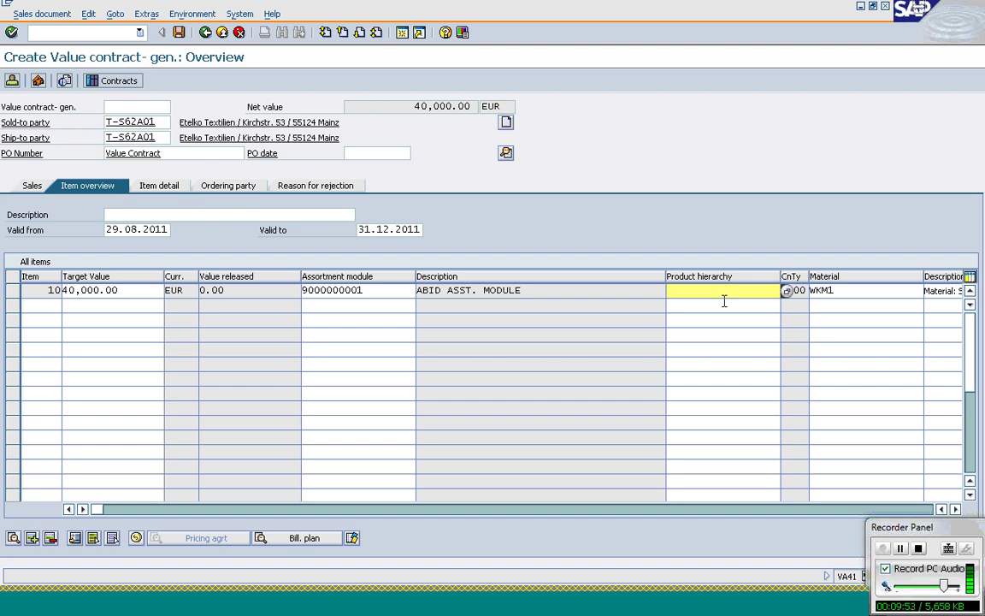
pyautogui.doubleClick(852, 293)
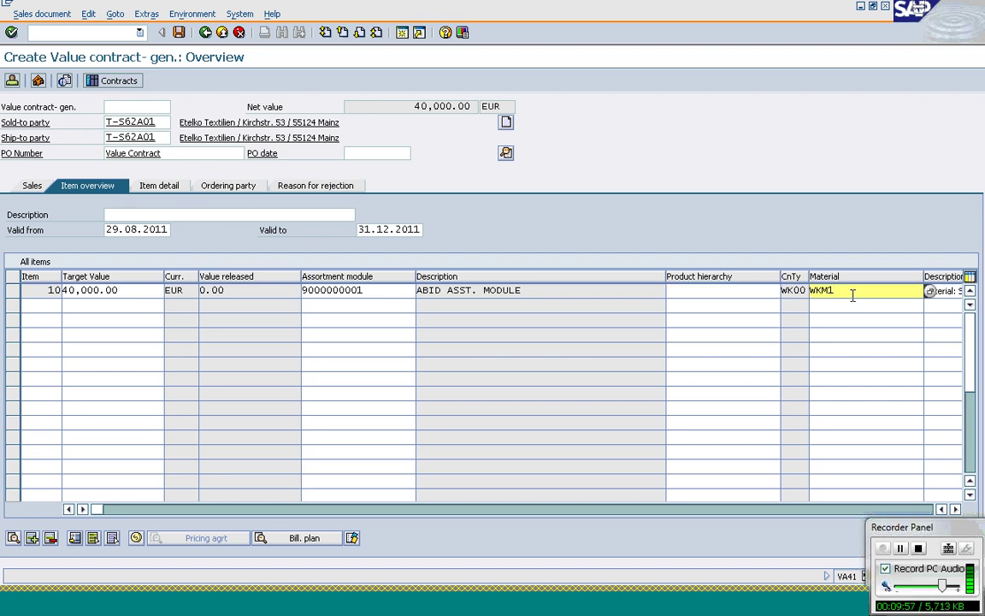
pyautogui.click(804, 306)
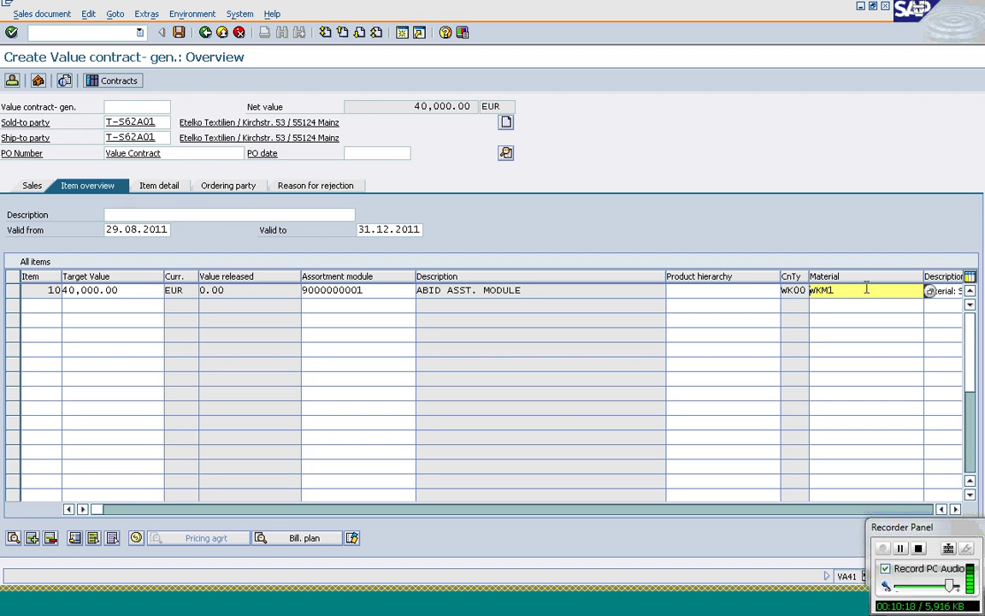
pyautogui.moveTo(864, 290); pyautogui.dragTo(813, 290)
# - In the Change Outbound Delivery session, start transaction VOV8 and open the details of sales document type WK1
pyautogui.click(260, 612)
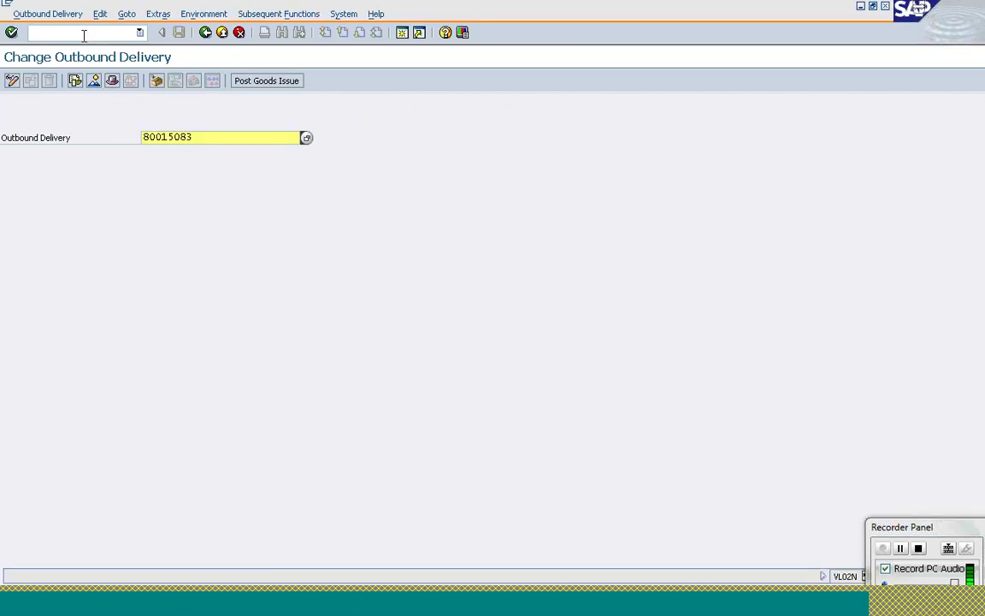
pyautogui.click(84, 35)
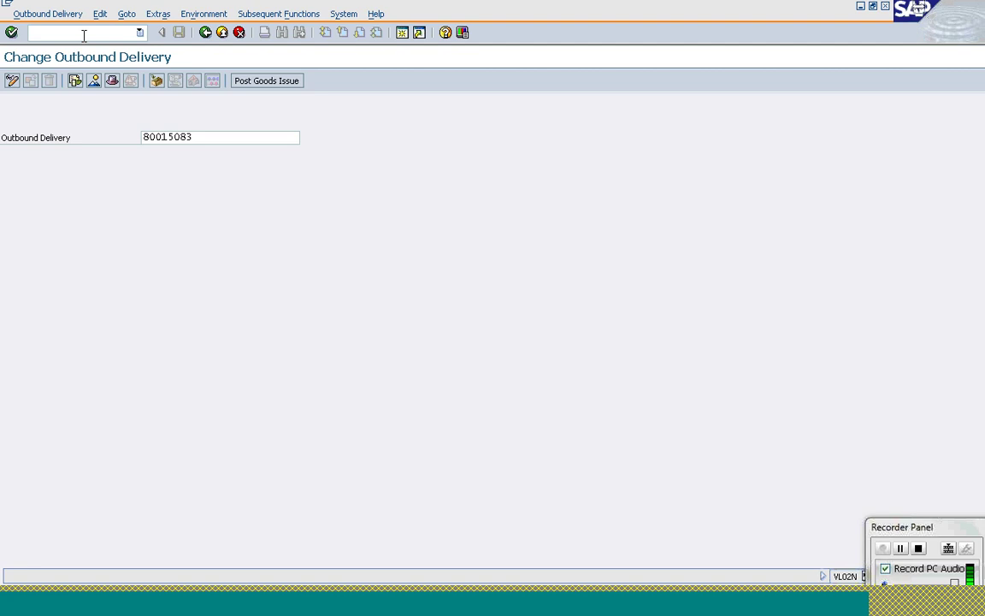
pyautogui.write('/nvov8')
pyautogui.press('Return')
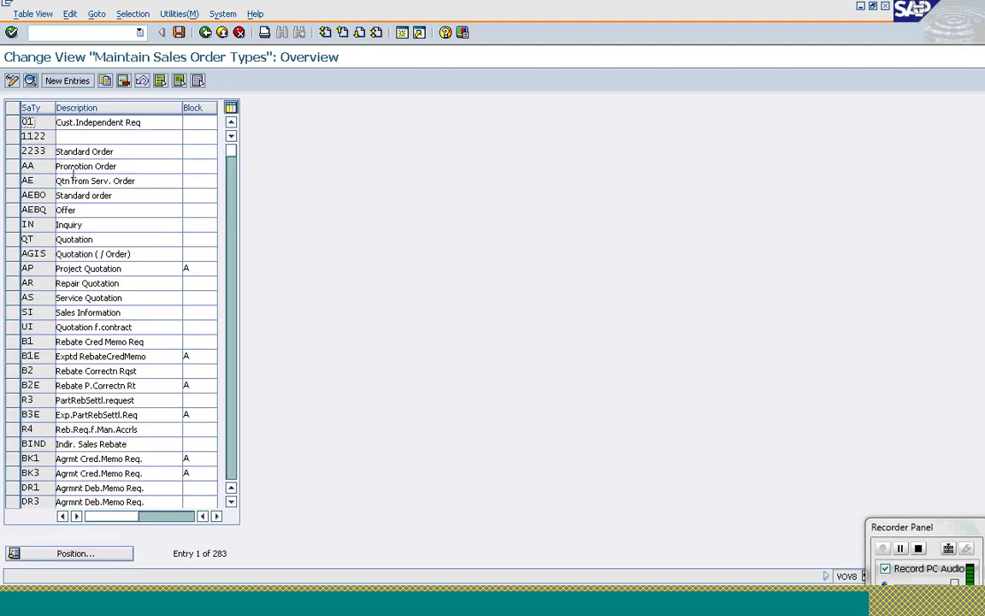
pyautogui.click(69, 554)
pyautogui.write('wk1')
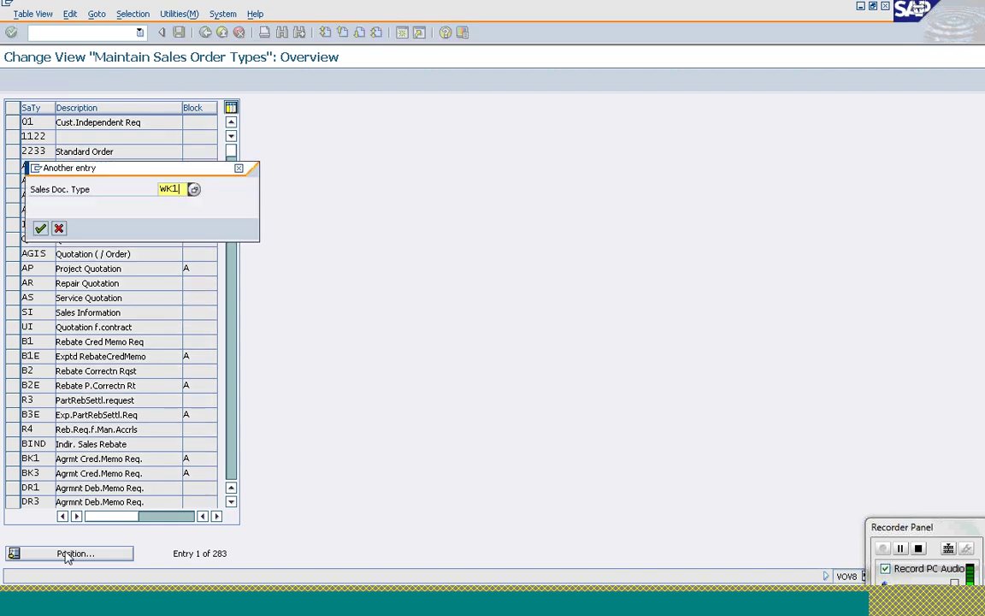
pyautogui.press('Return')
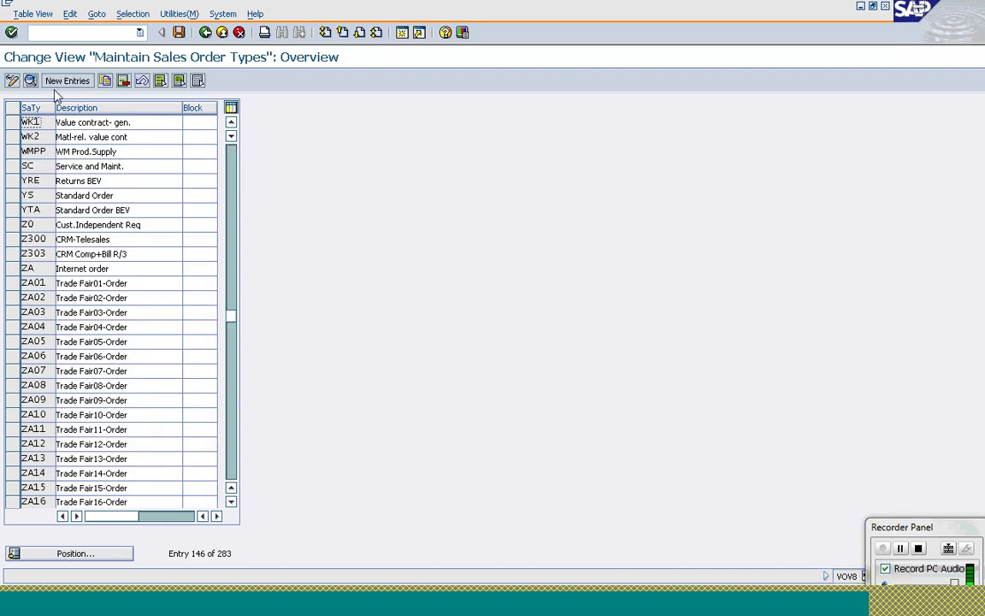
pyautogui.doubleClick(39, 123)
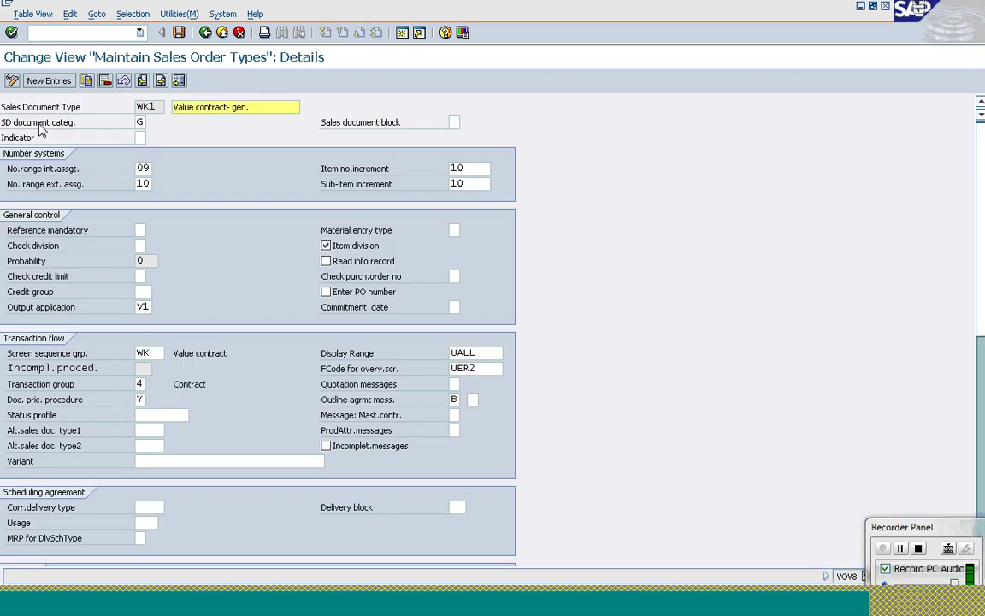
# - Examine WK1's screen sequence group, billing and contract settings, outline agreement message, credit limit check and credit group
pyautogui.click(158, 353)
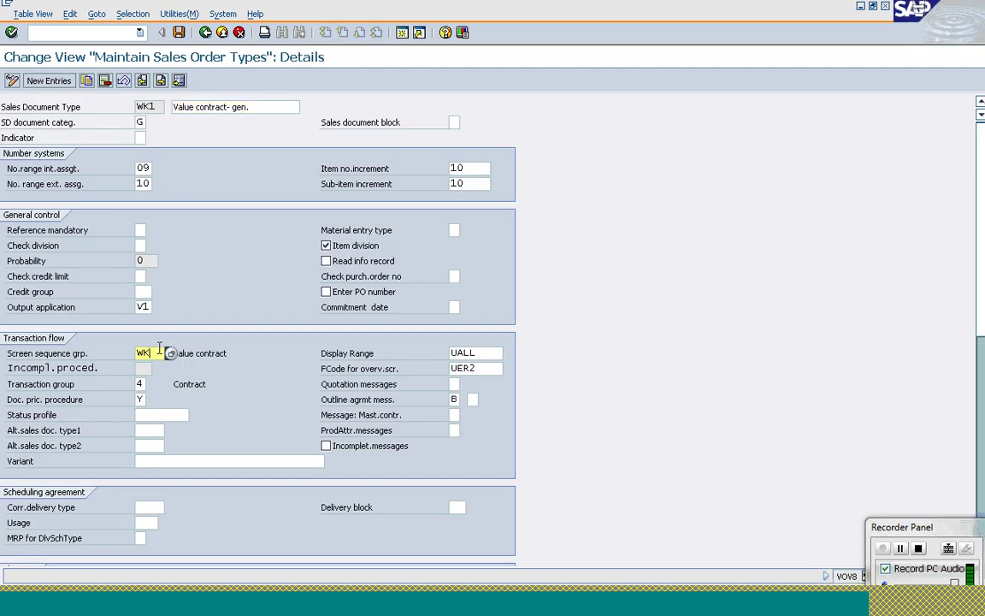
pyautogui.scroll(-3, 982, 235)
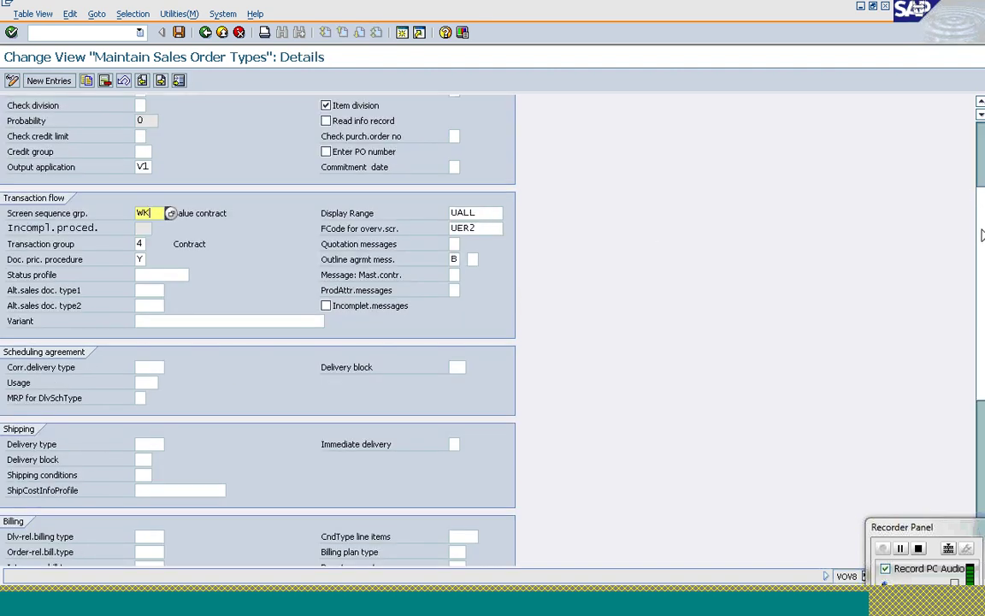
pyautogui.scroll(-7, 982, 235)
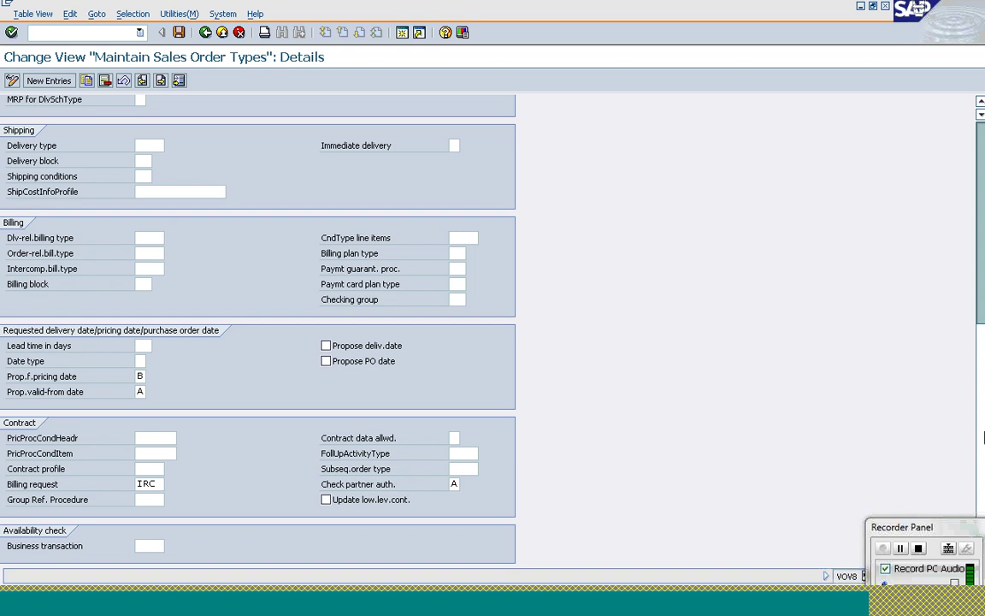
pyautogui.scroll(6, 983, 436)
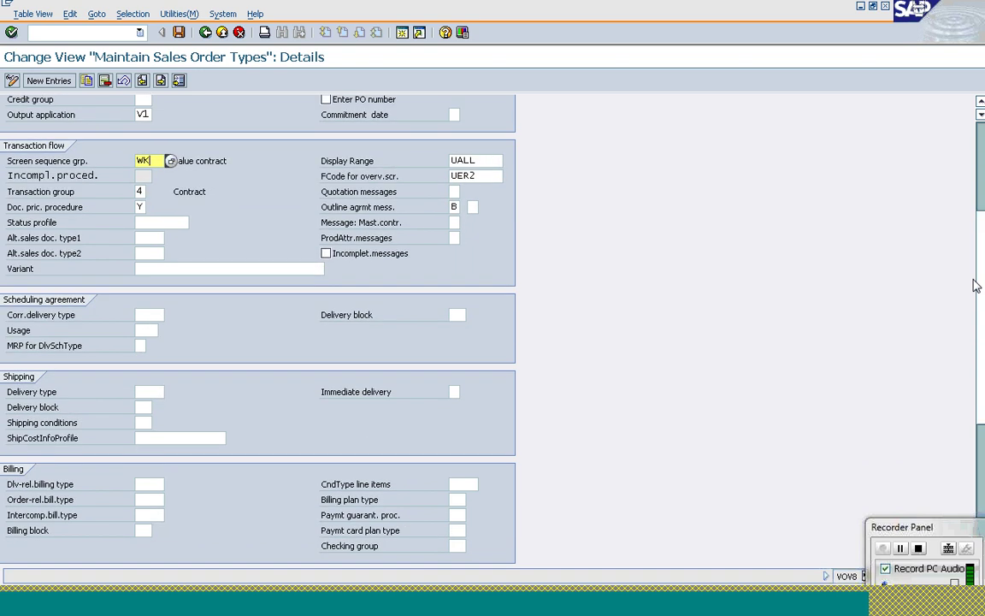
pyautogui.click(454, 207)
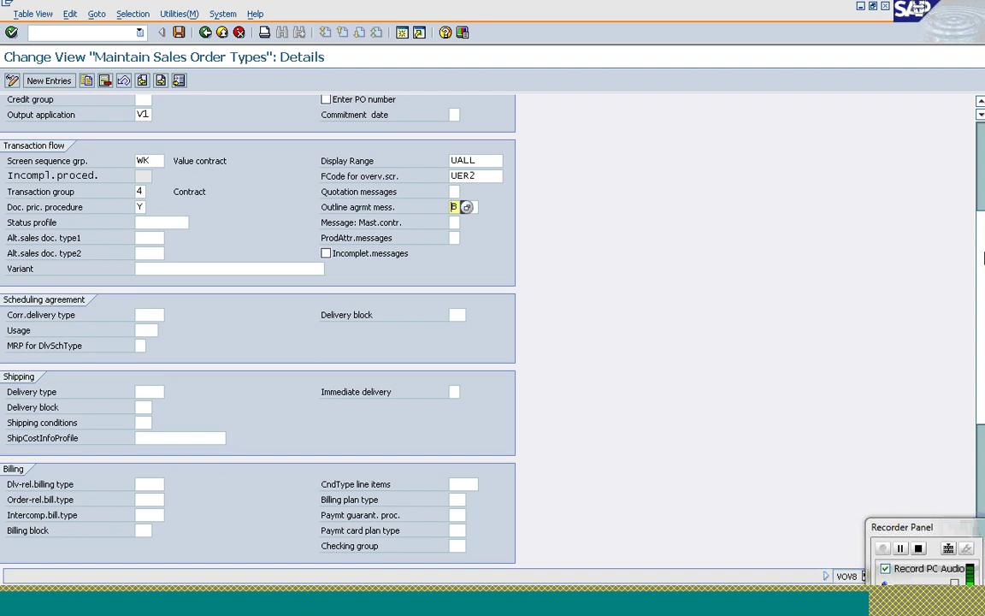
pyautogui.scroll(5, 984, 159)
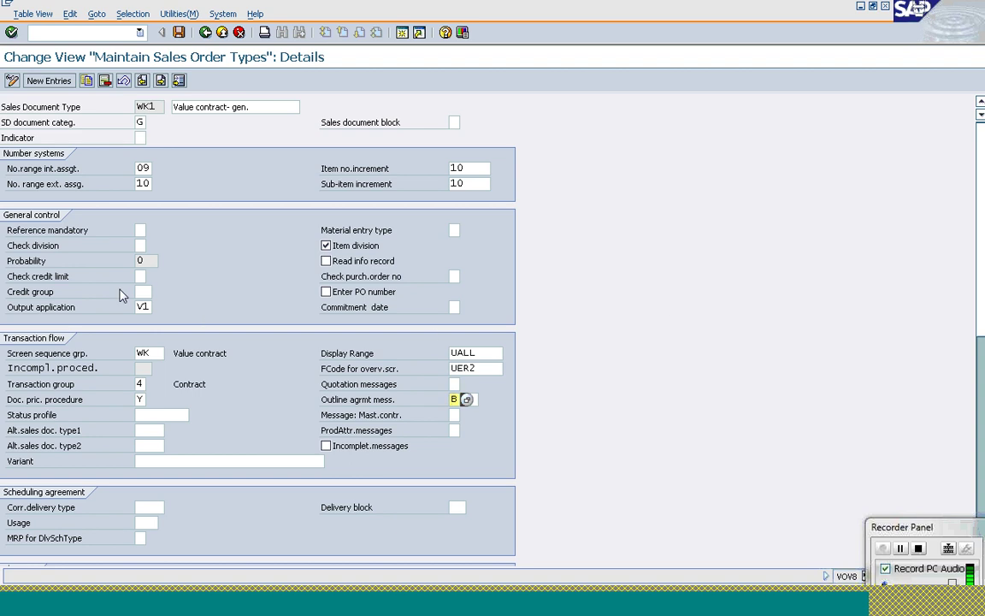
pyautogui.click(142, 292)
pyautogui.click(142, 276)
pyautogui.click(142, 291)
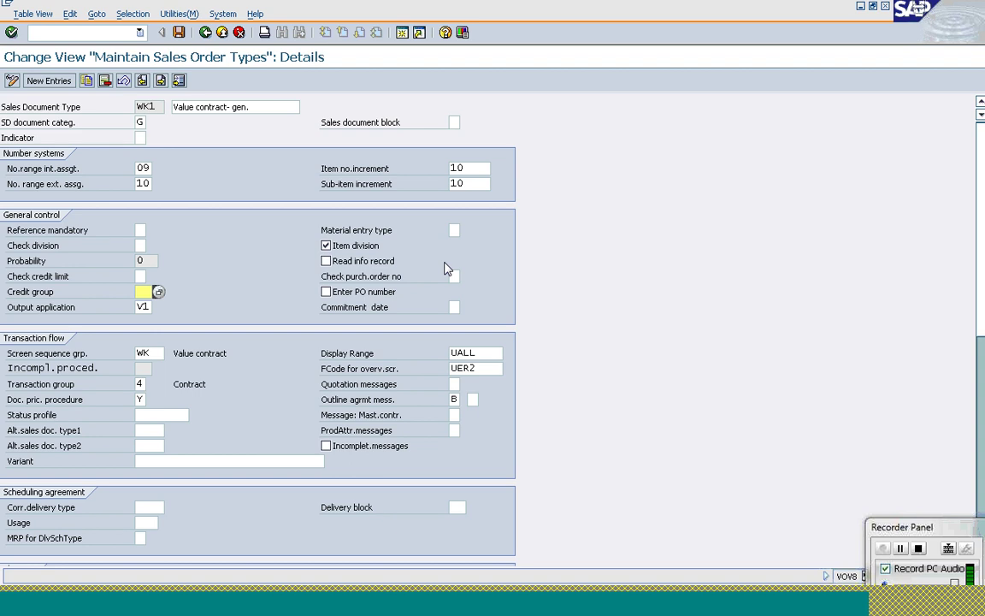
# - Start transaction VOV7 to maintain item categories in place of the sales document type view
pyautogui.click(106, 35)
pyautogui.write('/nvov7')
pyautogui.press('Return')
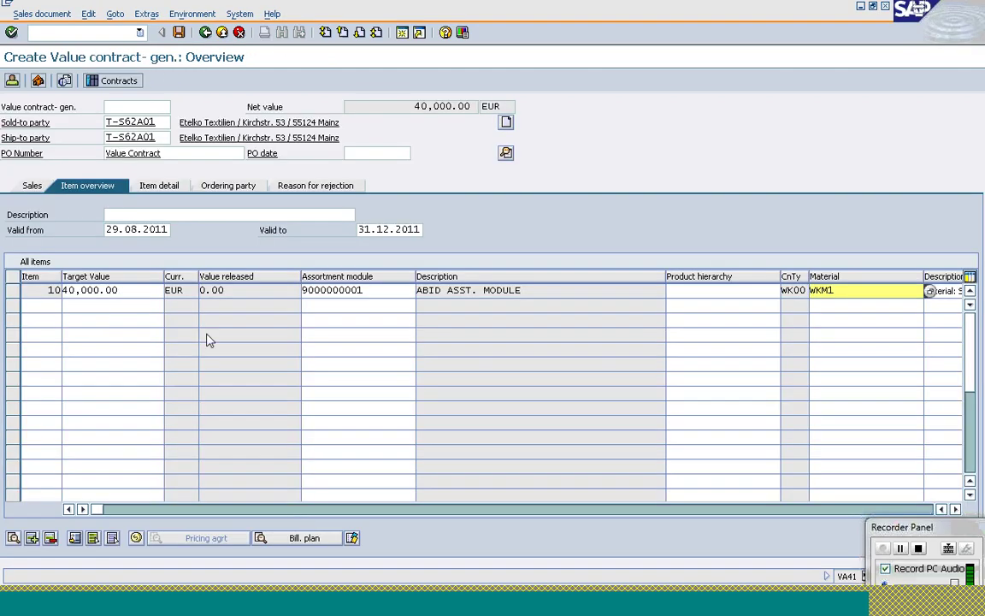
# - In the value contract session, open item 10's item data to check its item category, and return to the VOV7 session
pyautogui.click(12, 291)
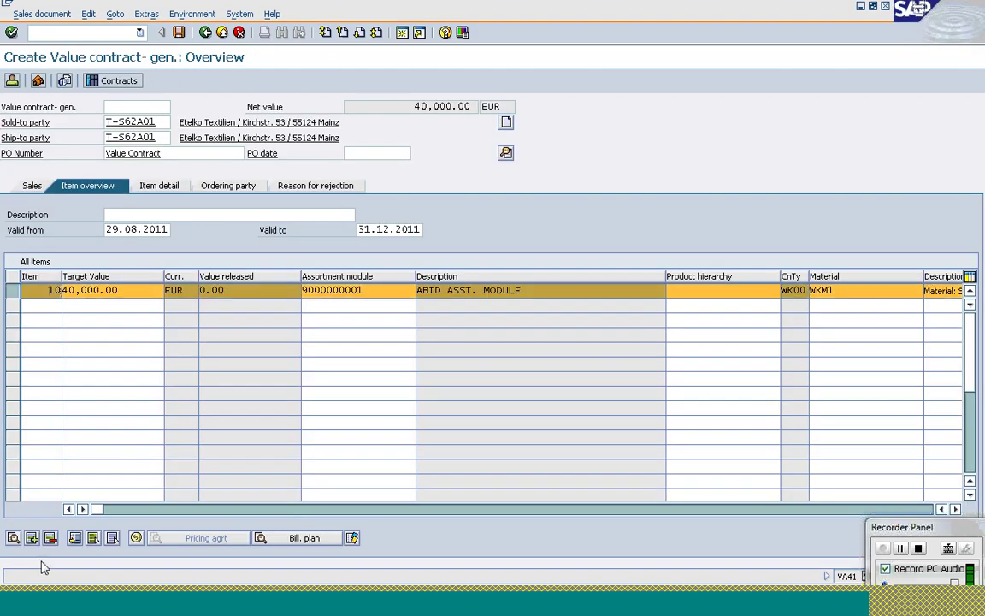
pyautogui.click(12, 538)
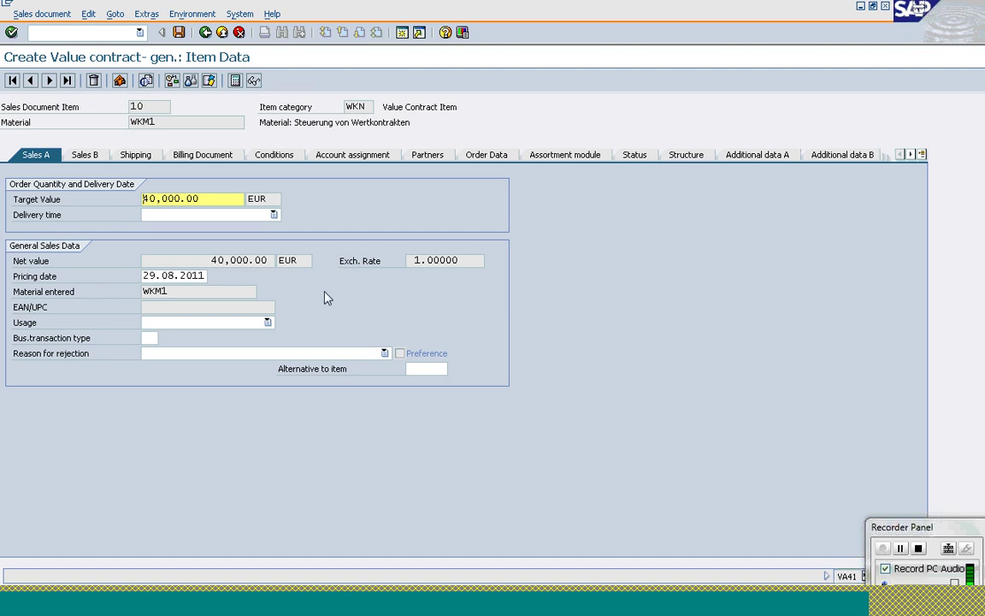
pyautogui.click(261, 587)
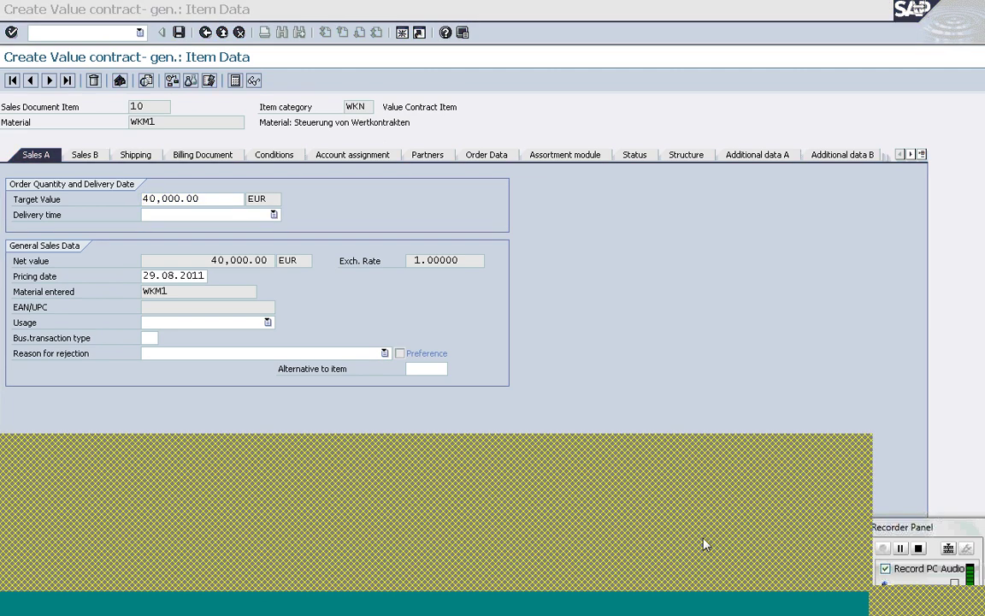
pyautogui.click(760, 529)
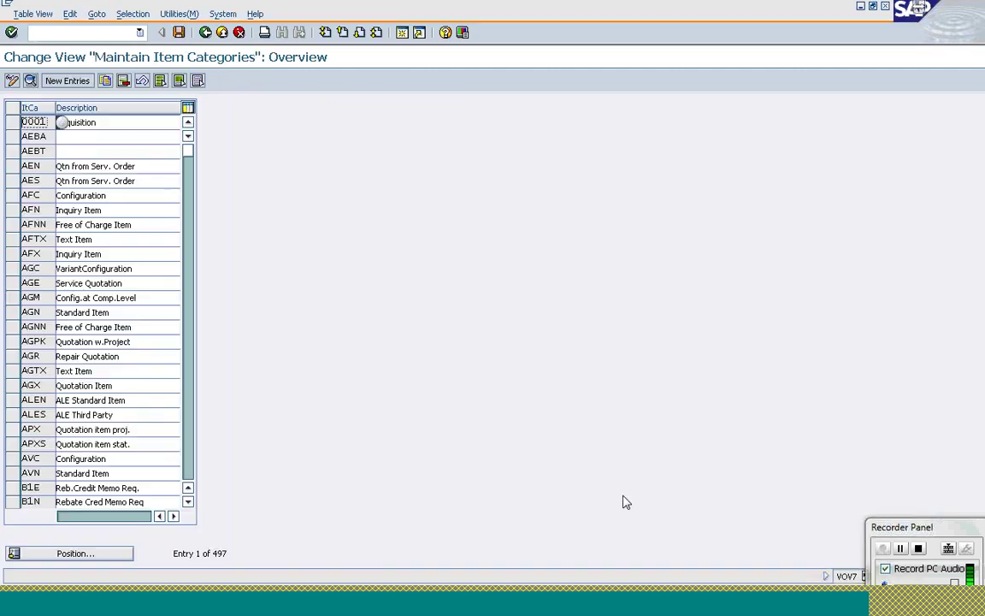
# - Locate item category WKN, open its details and examine the completion rule
pyautogui.click(102, 557)
pyautogui.write('WKN')
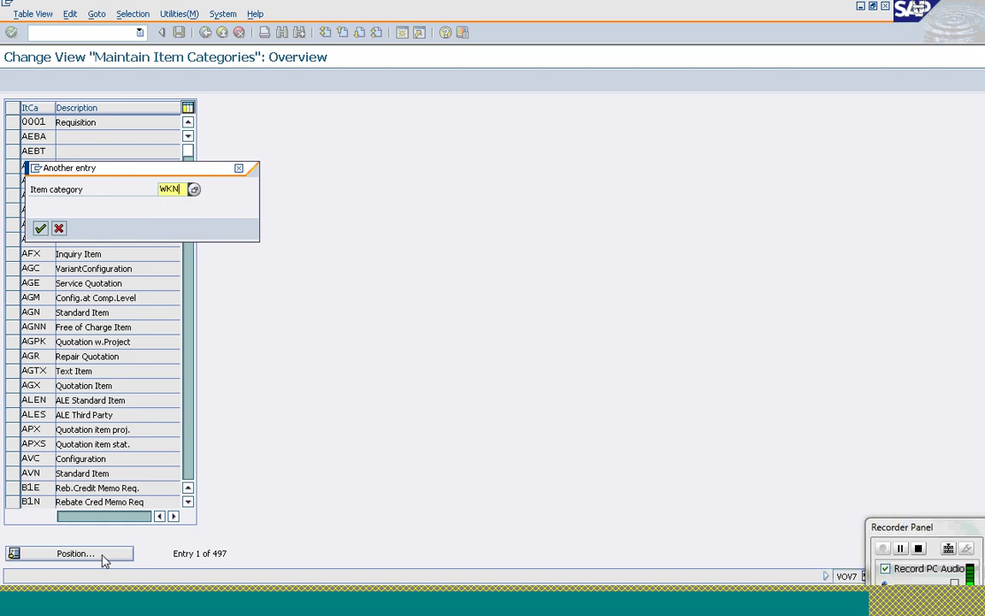
pyautogui.press('Return')
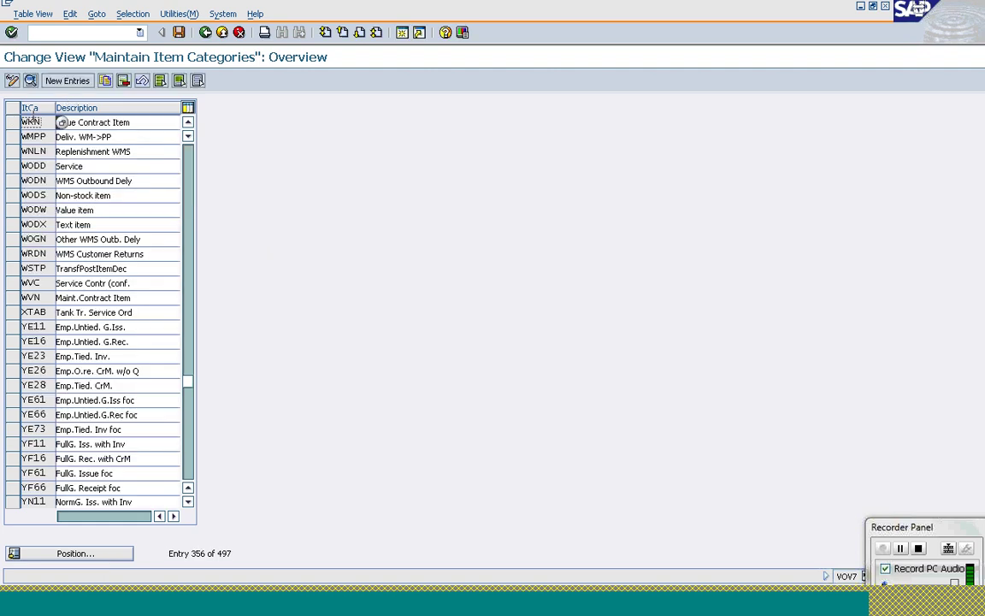
pyautogui.doubleClick(33, 120)
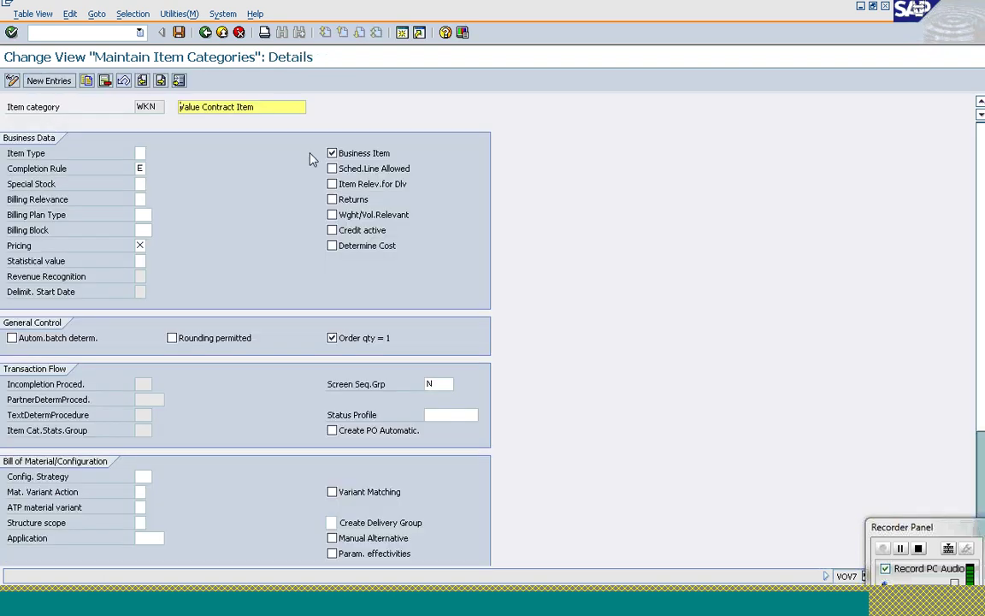
pyautogui.click(142, 169)
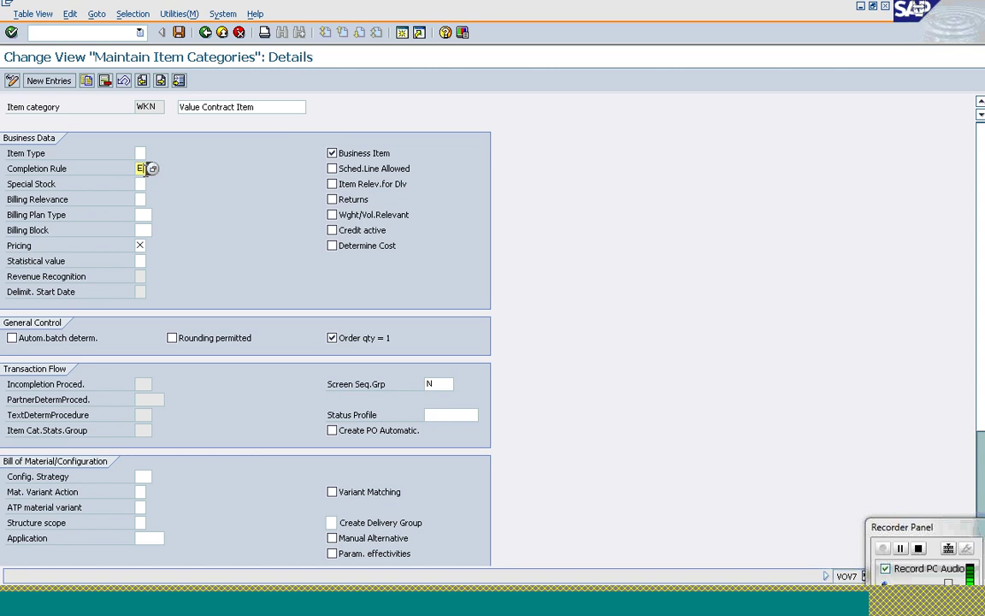
# - Review the possible completion rule entries for item category WKN and close the list without choosing one
pyautogui.click(152, 170)
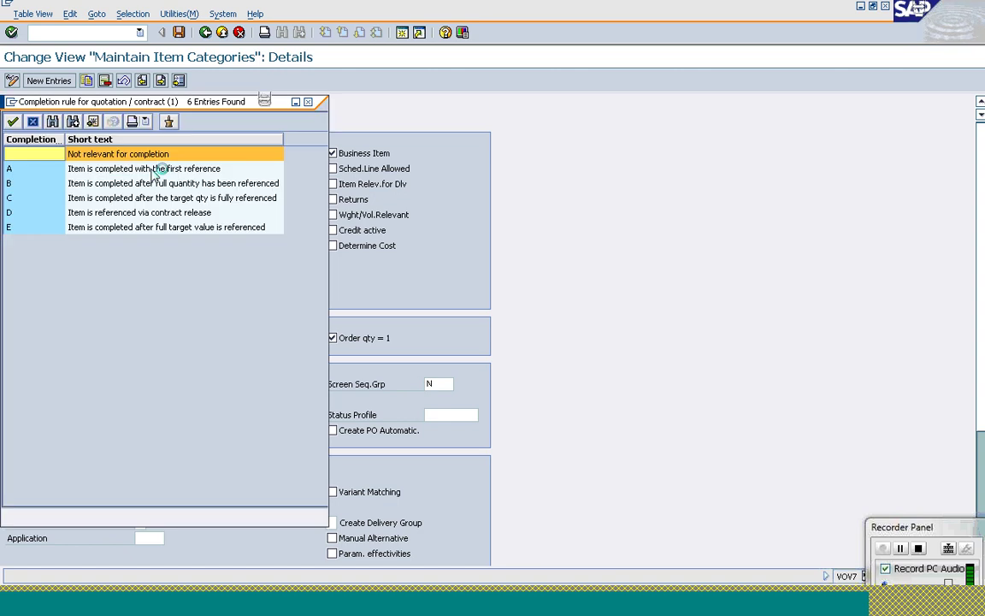
pyautogui.click(73, 171)
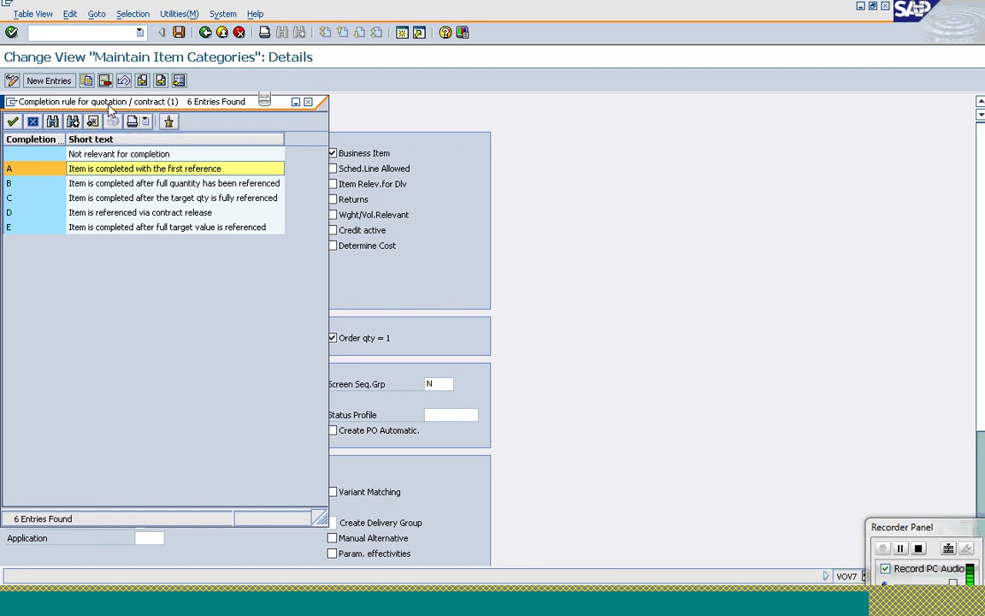
pyautogui.moveTo(109, 107); pyautogui.dragTo(425, 95)
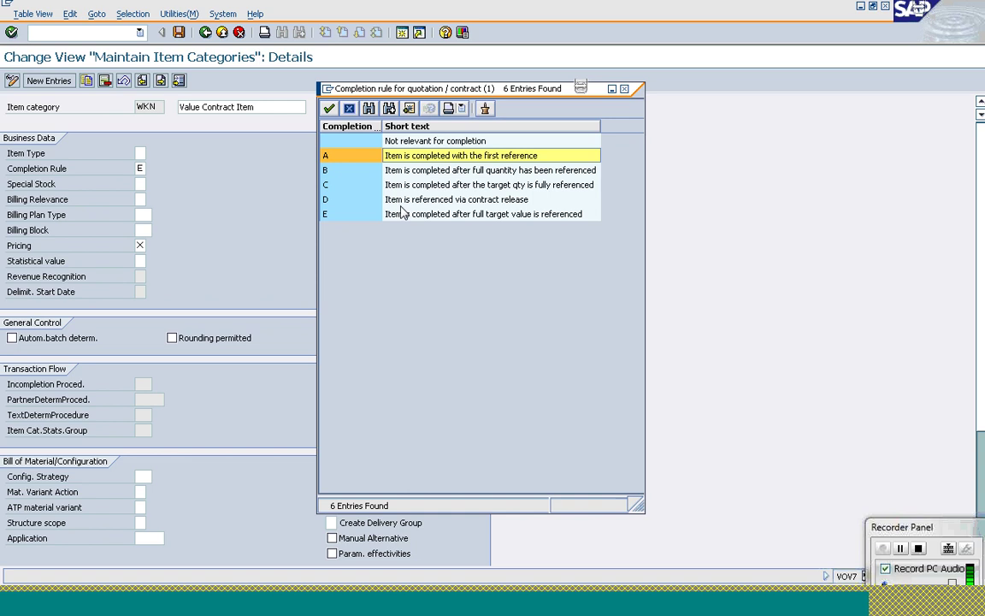
pyautogui.click(350, 109)
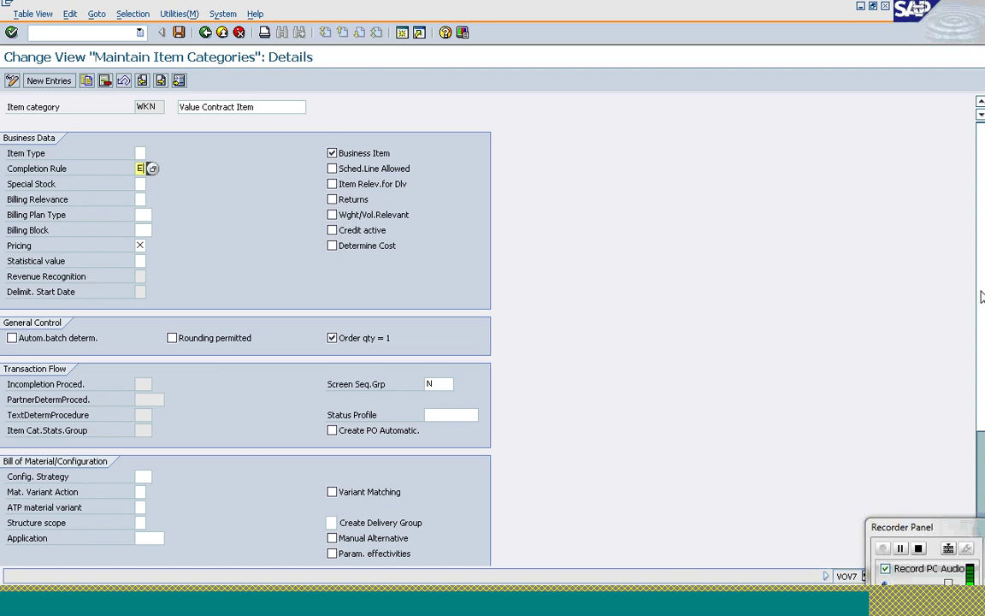
# - Examine the remaining WKN item category settings, including the value contract material and contract release control
pyautogui.moveTo(982, 296); pyautogui.dragTo(984, 392)
pyautogui.scroll(1, 550, 448)
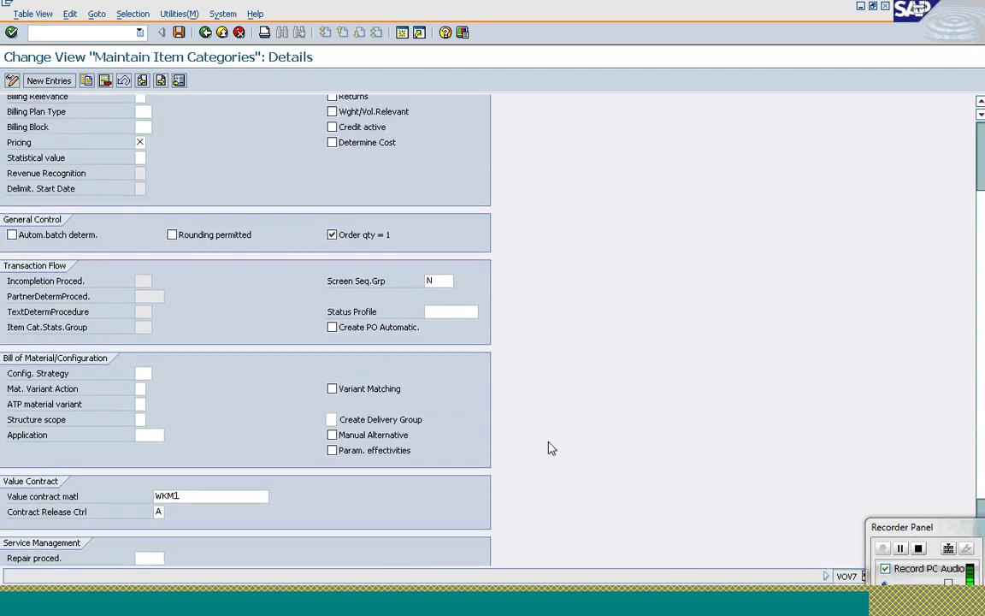
pyautogui.scroll(2, 550, 448)
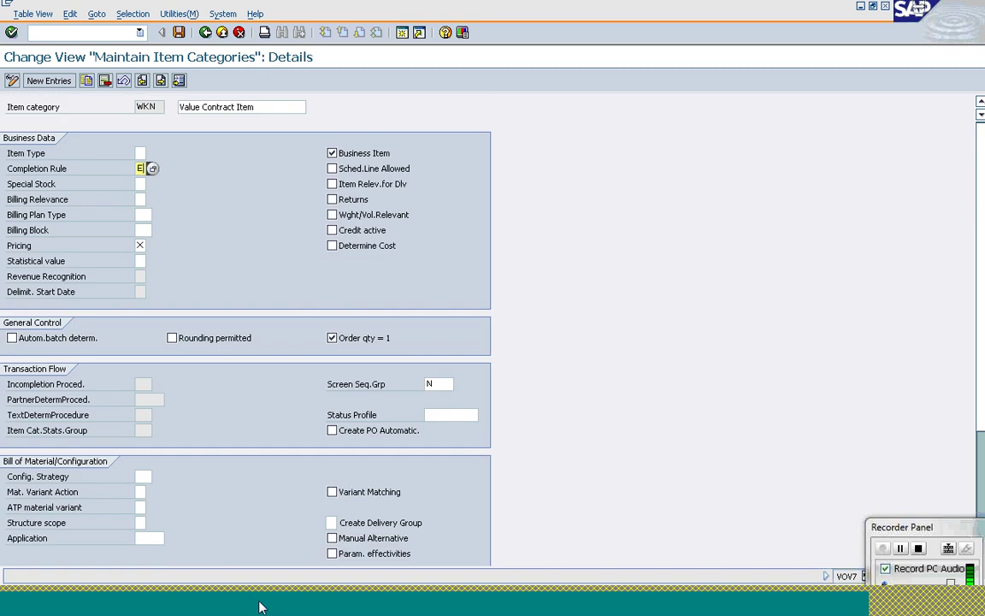
pyautogui.scroll(-2, 550, 448)
pyautogui.scroll(3, 550, 449)
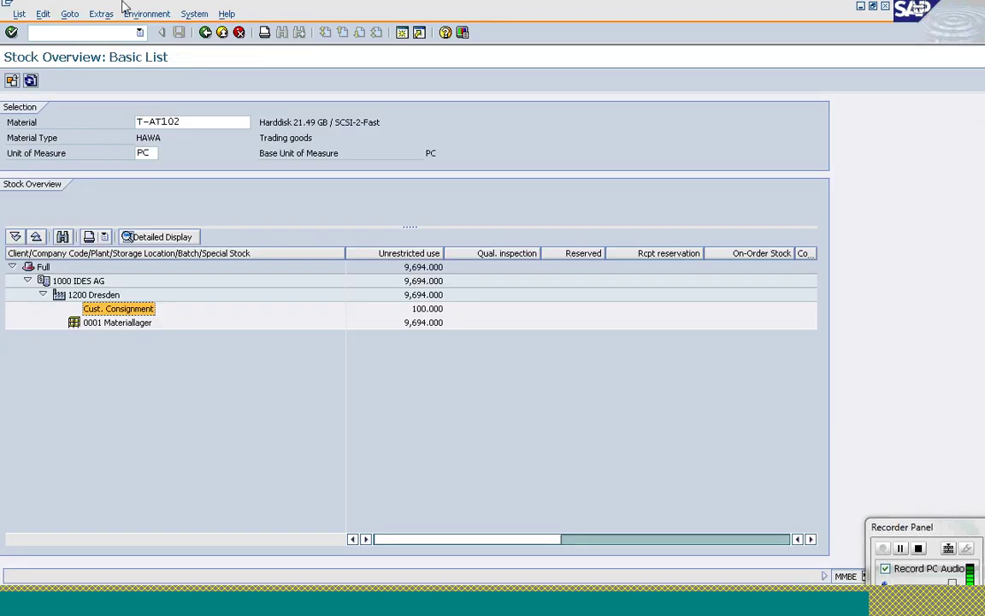
# - In the stock overview session, start transaction VOV8, locate sales document type WK1 and open its details
pyautogui.click(70, 32)
pyautogui.write('/nvov')
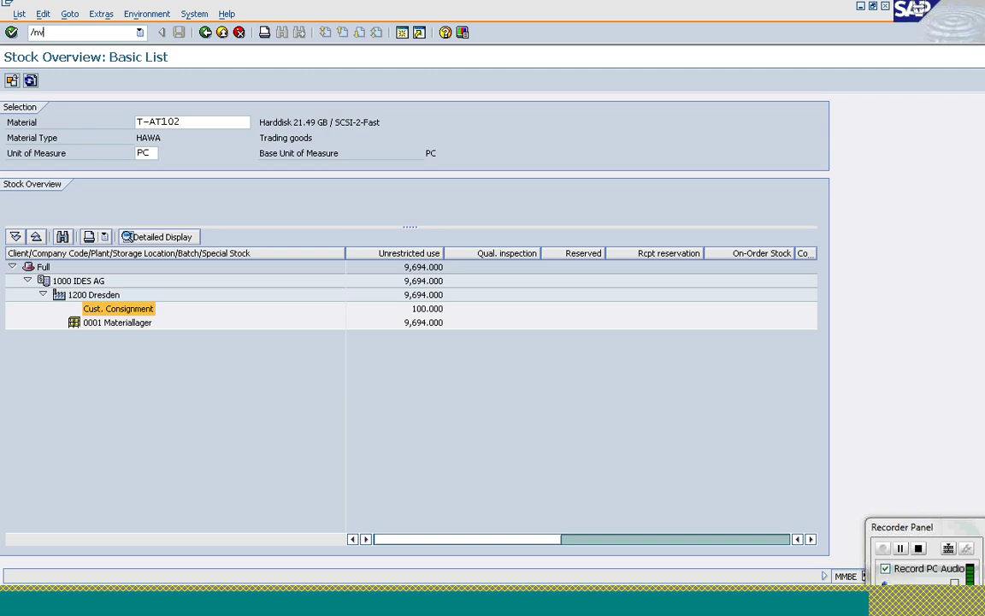
pyautogui.write('8')
pyautogui.press('Return')
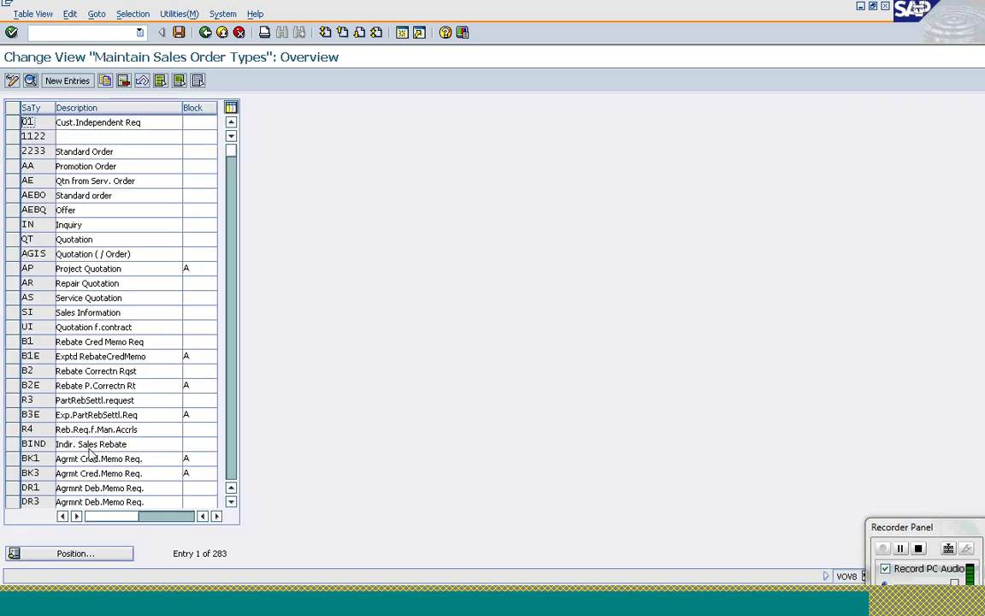
pyautogui.click(77, 553)
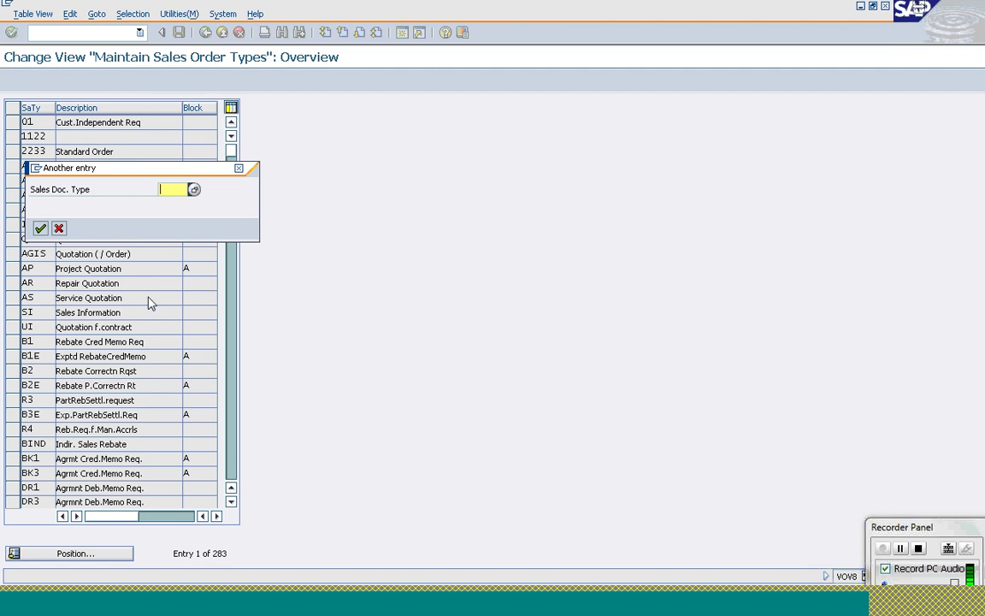
pyautogui.write('wk1')
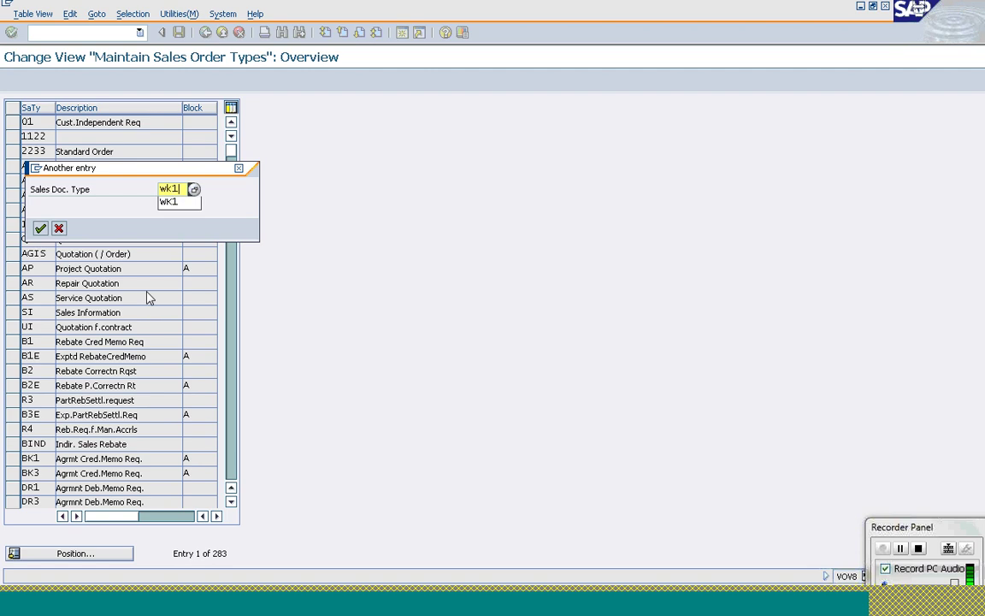
pyautogui.press('Return')
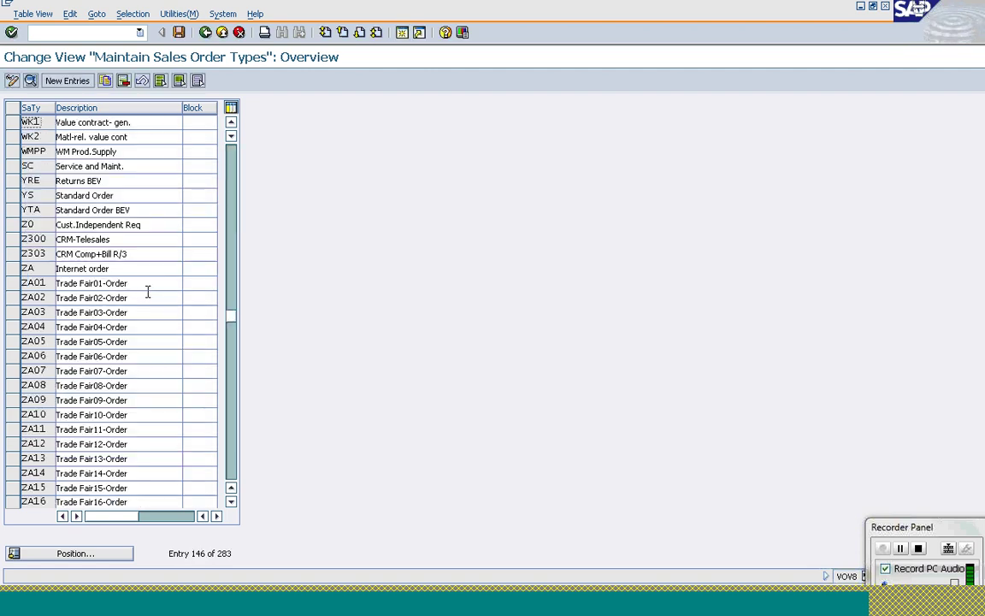
pyautogui.doubleClick(35, 124)
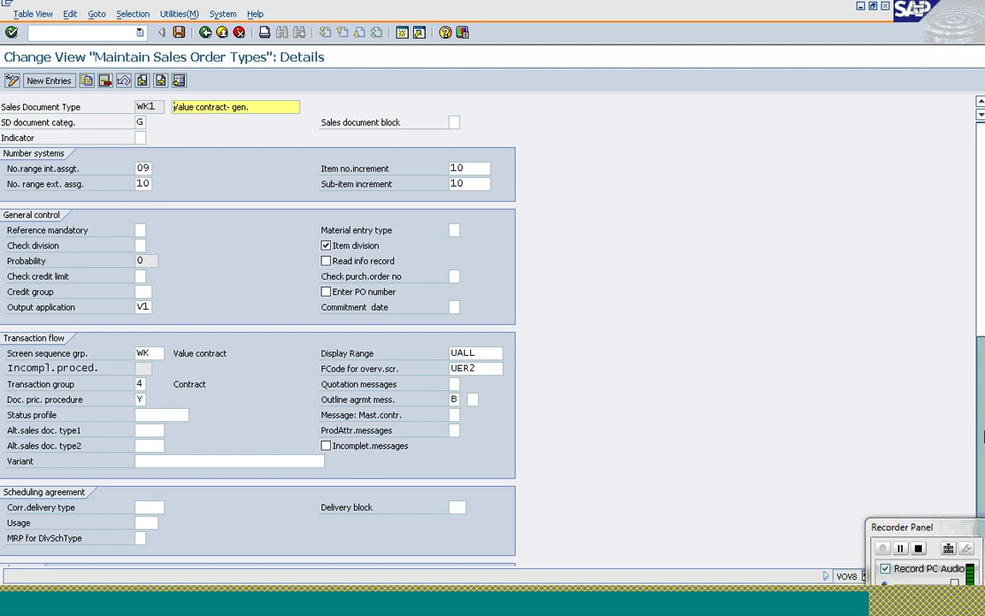
# - Set WK1's reference to contracts for authorized partners, beside the outline agreement message, to A for partners authorized to release in the contract
pyautogui.click(469, 399)
pyautogui.click(454, 400)
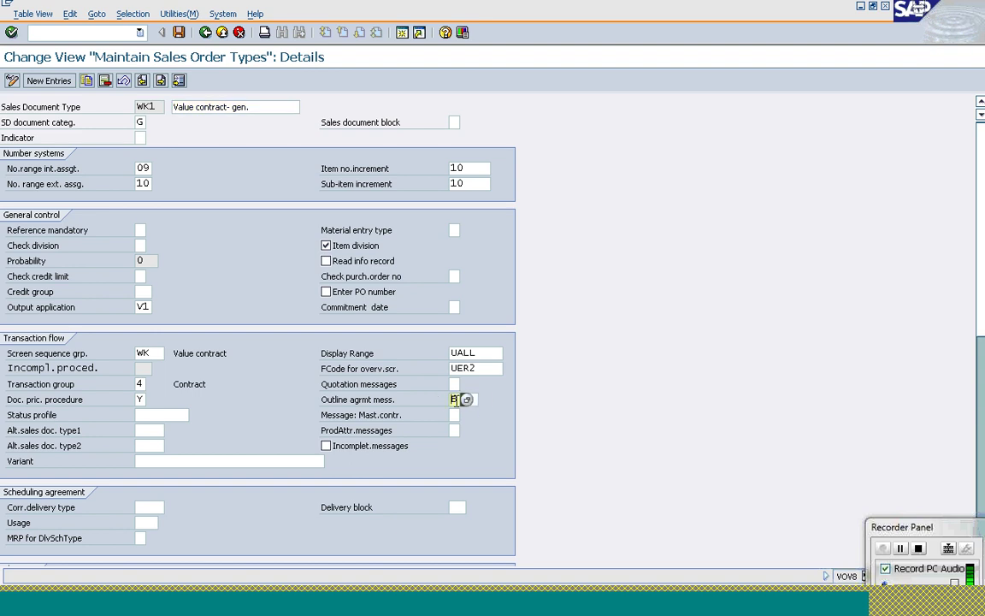
pyautogui.click(475, 400)
pyautogui.click(484, 399)
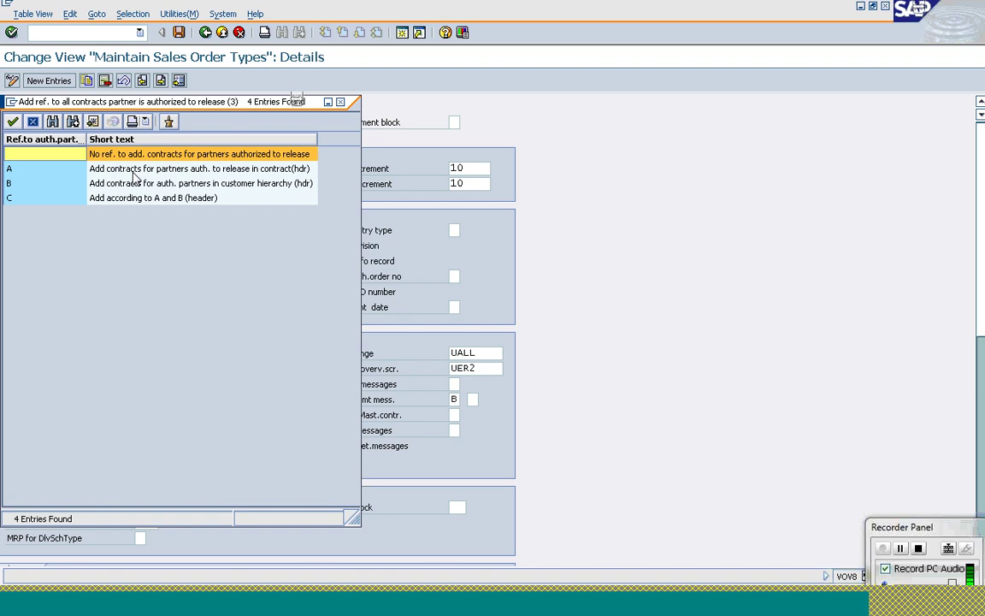
pyautogui.click(49, 172)
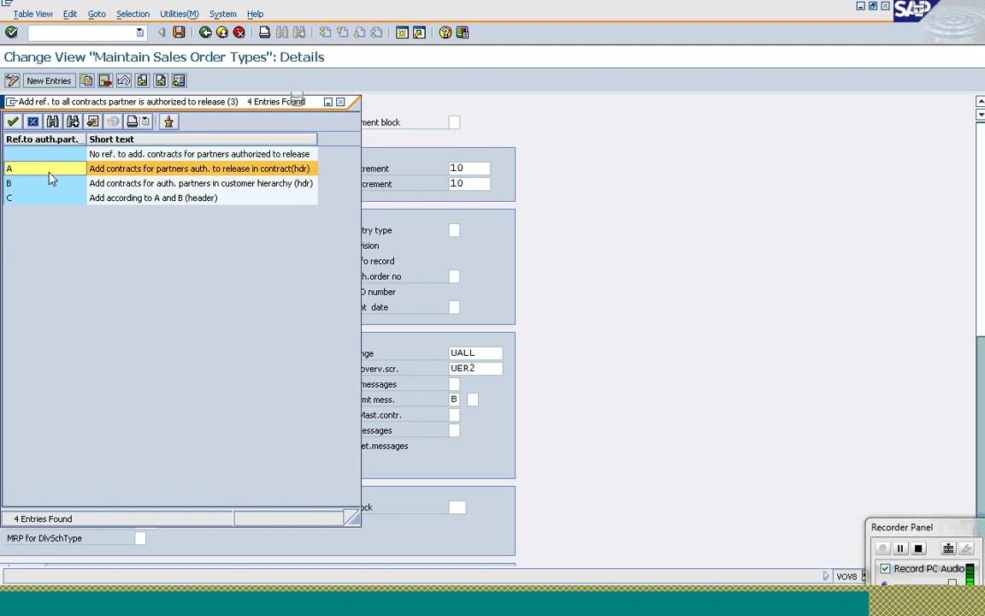
pyautogui.click(15, 118)
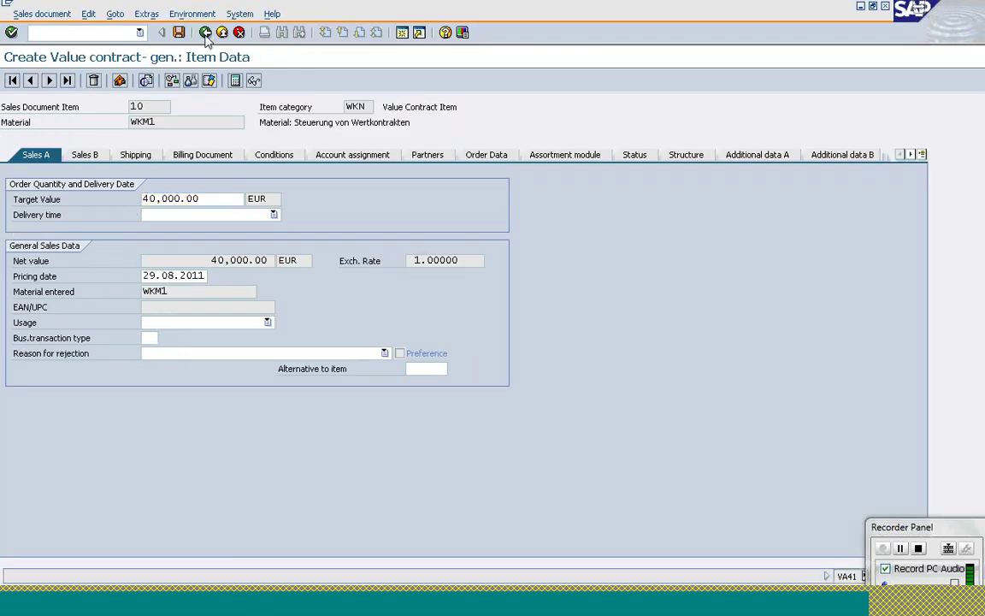
# - In the value contract session, return from the item data, save the contract and exit to the SAP Easy Access screen
pyautogui.click(179, 32)
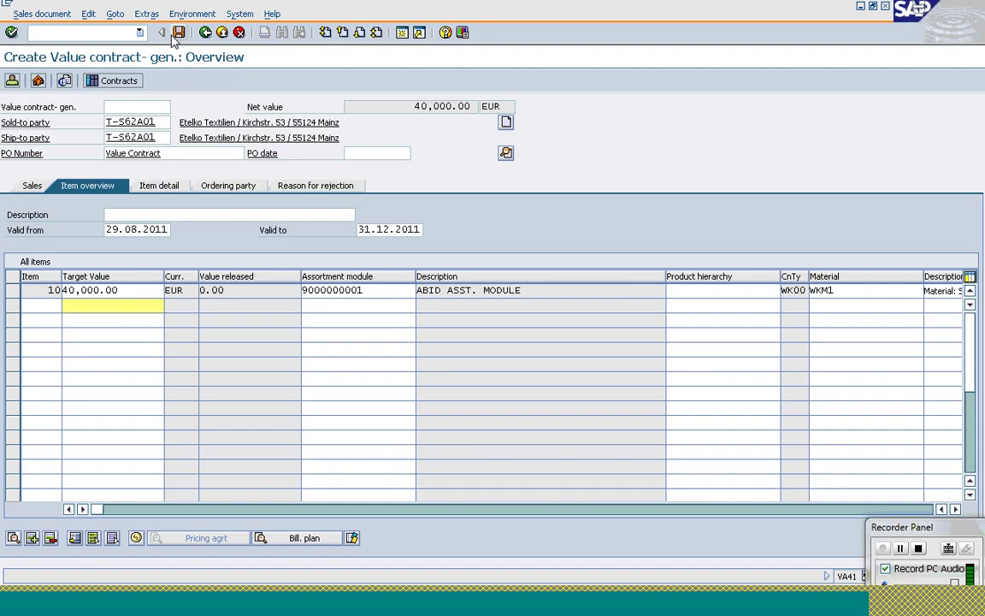
pyautogui.click(176, 34)
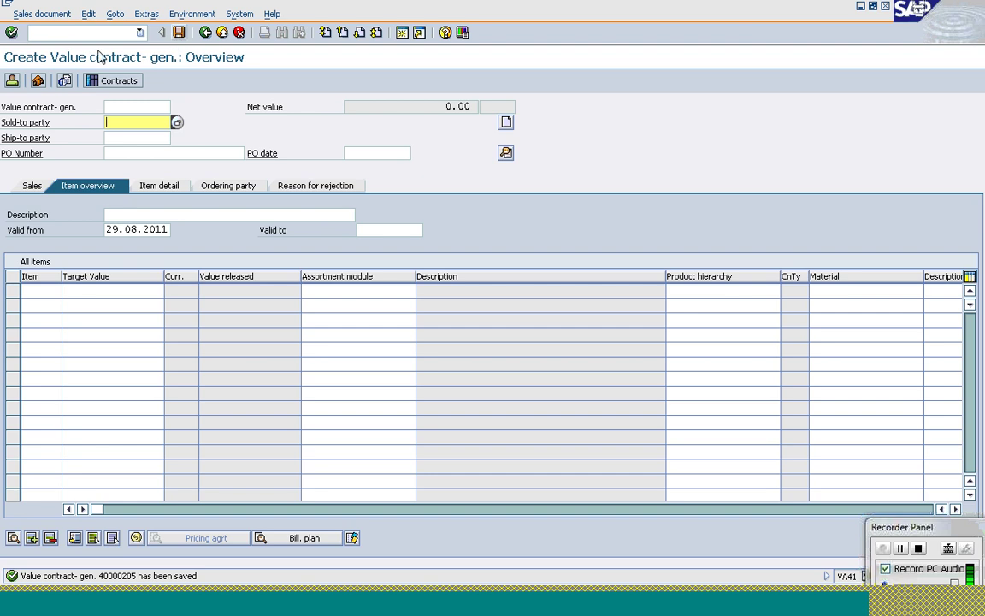
pyautogui.click(207, 36)
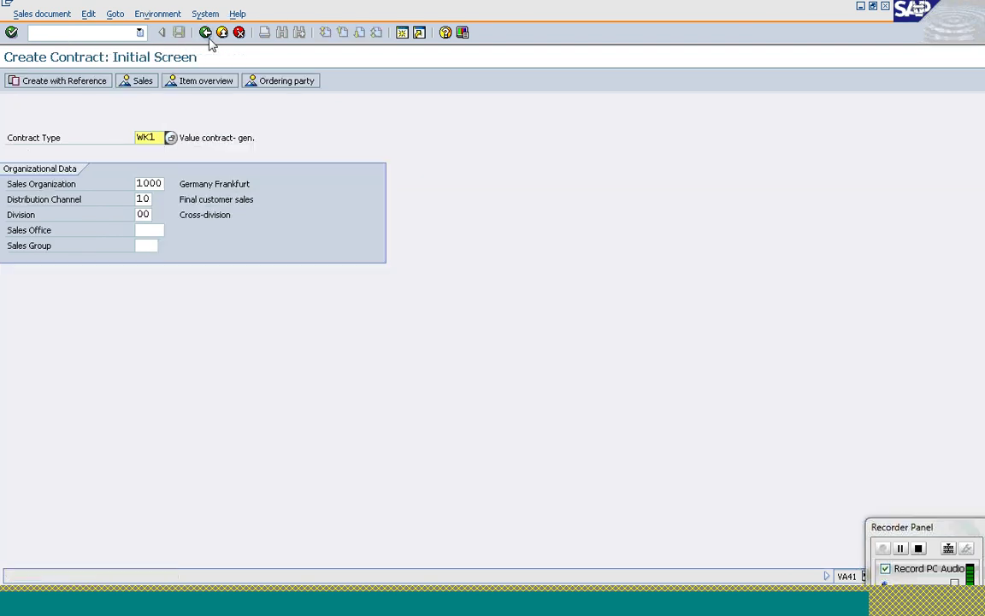
pyautogui.click(206, 34)
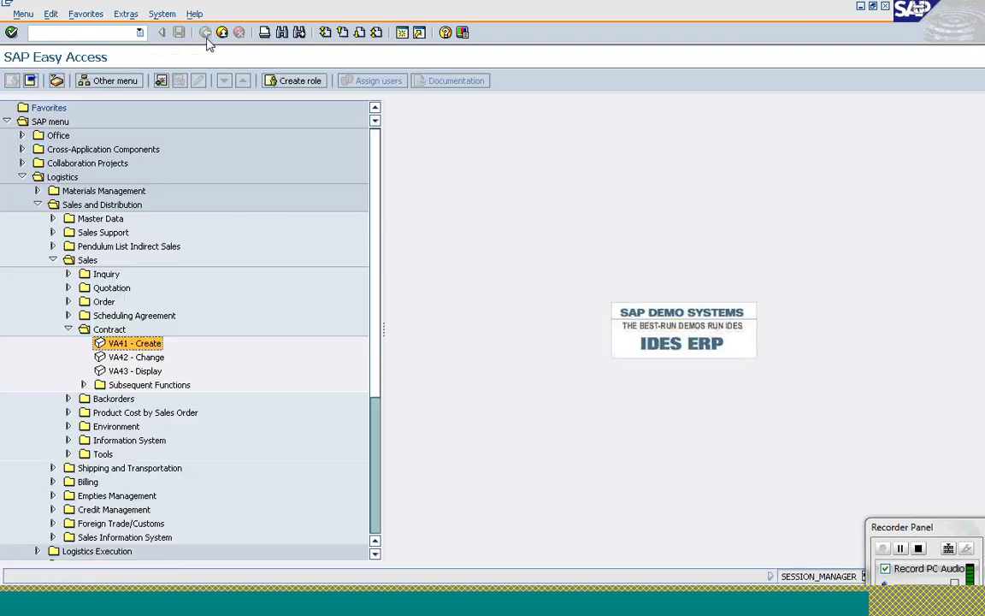
# - Start VA01 for a sales order of type OR, created with reference to a contract
pyautogui.click(68, 329)
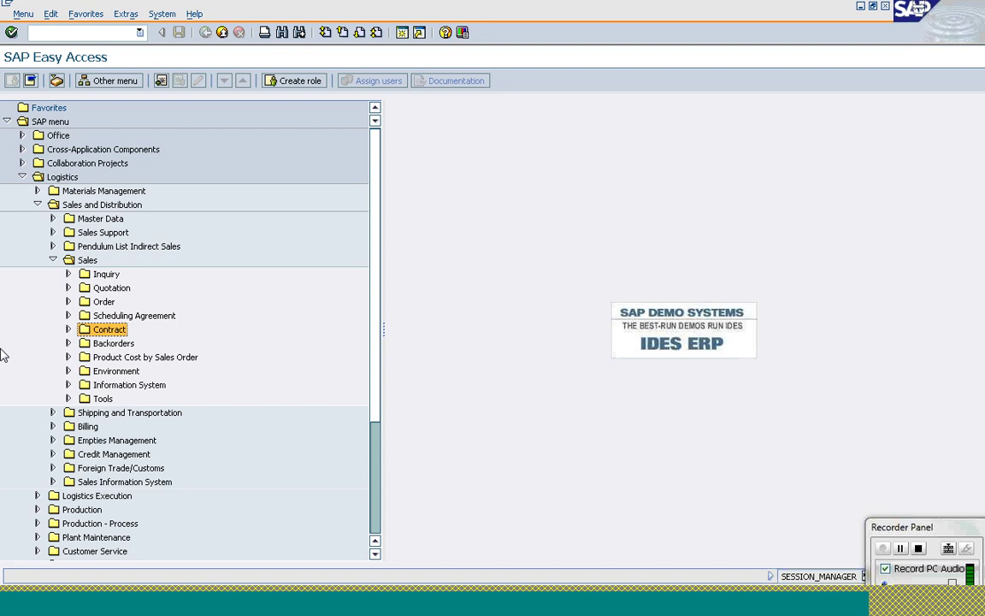
pyautogui.click(67, 302)
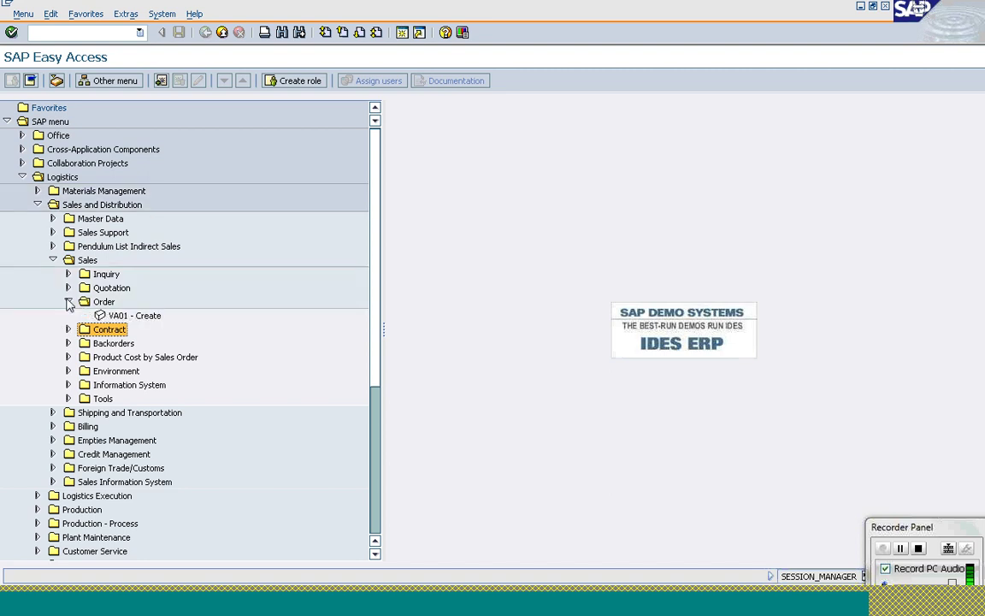
pyautogui.doubleClick(112, 317)
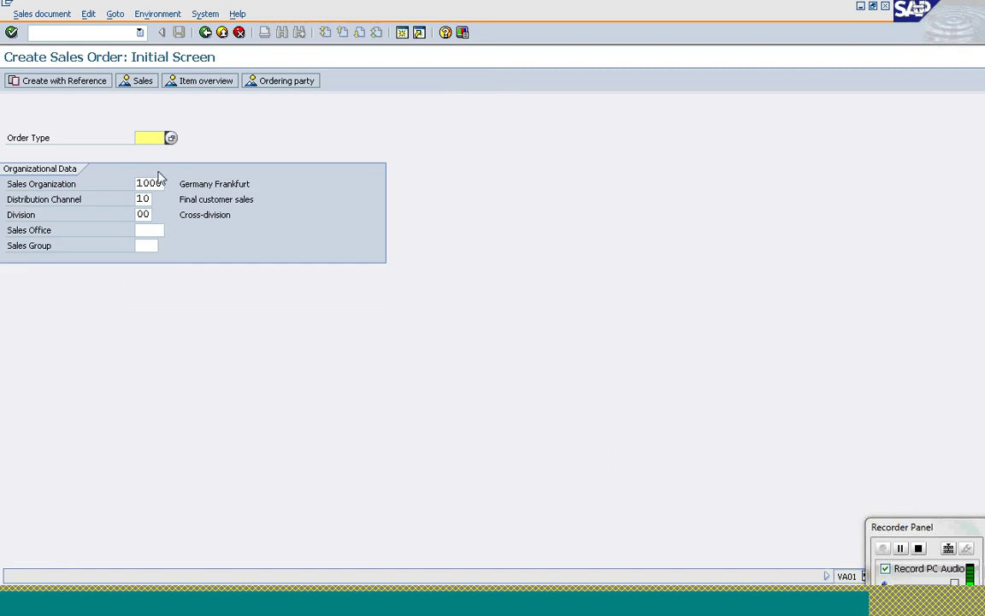
pyautogui.write('OR')
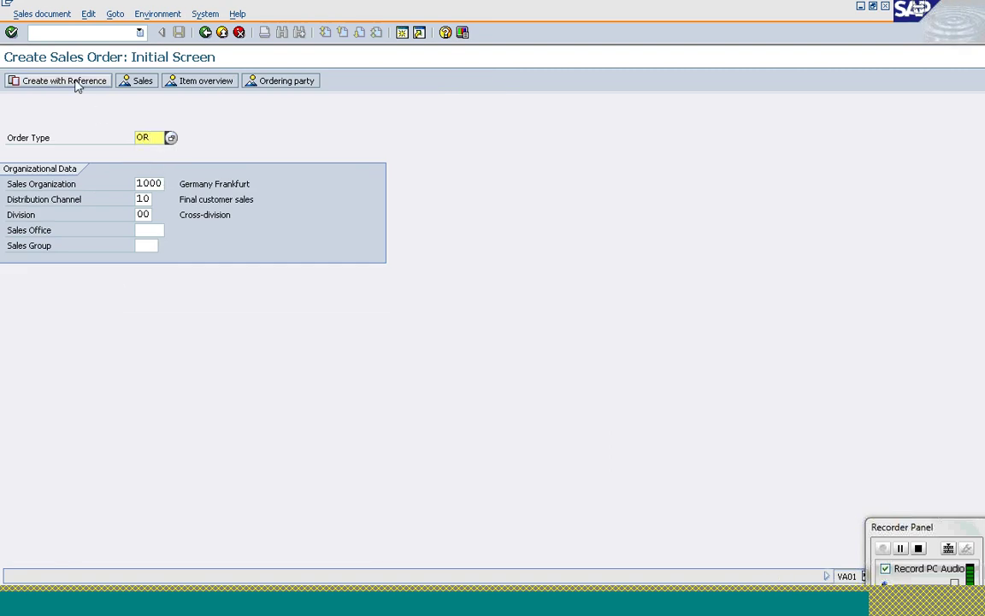
pyautogui.click(75, 83)
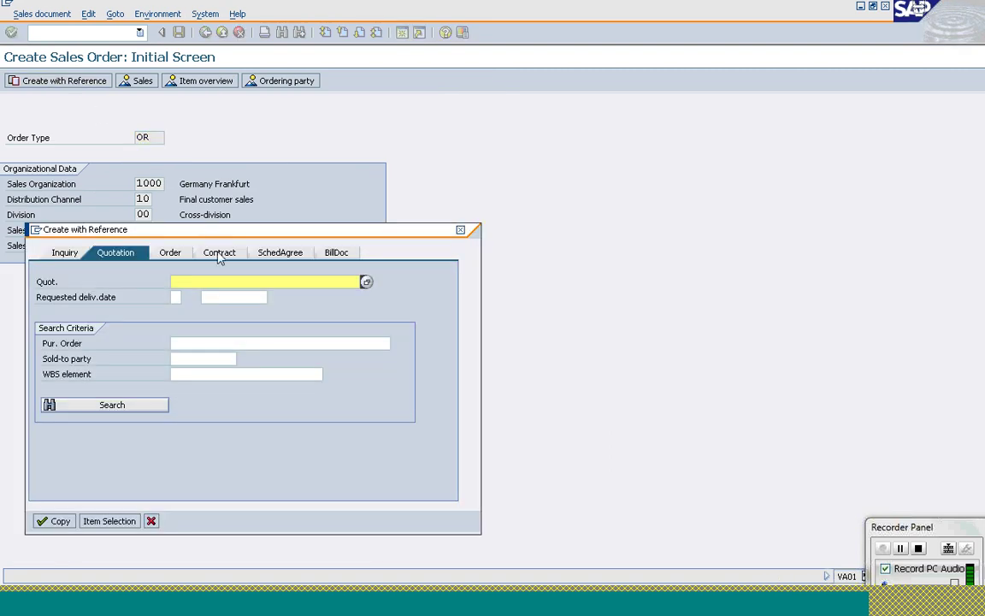
pyautogui.click(219, 255)
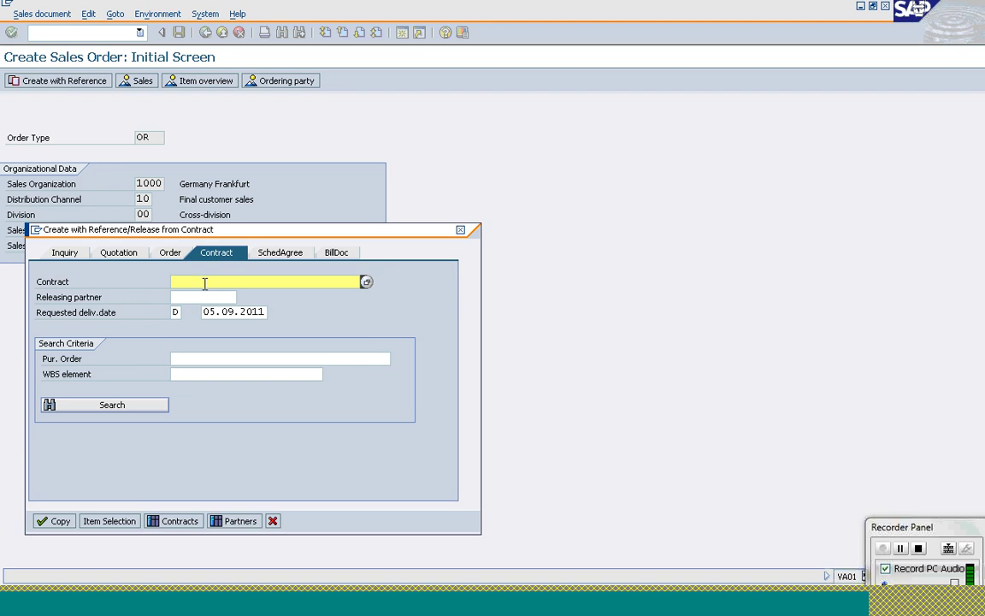
# - Enter the newly saved value contract as the reference and choose the second listed sold-to party as releasing partner
pyautogui.write('4')
pyautogui.press('Down')
pyautogui.press('Return')
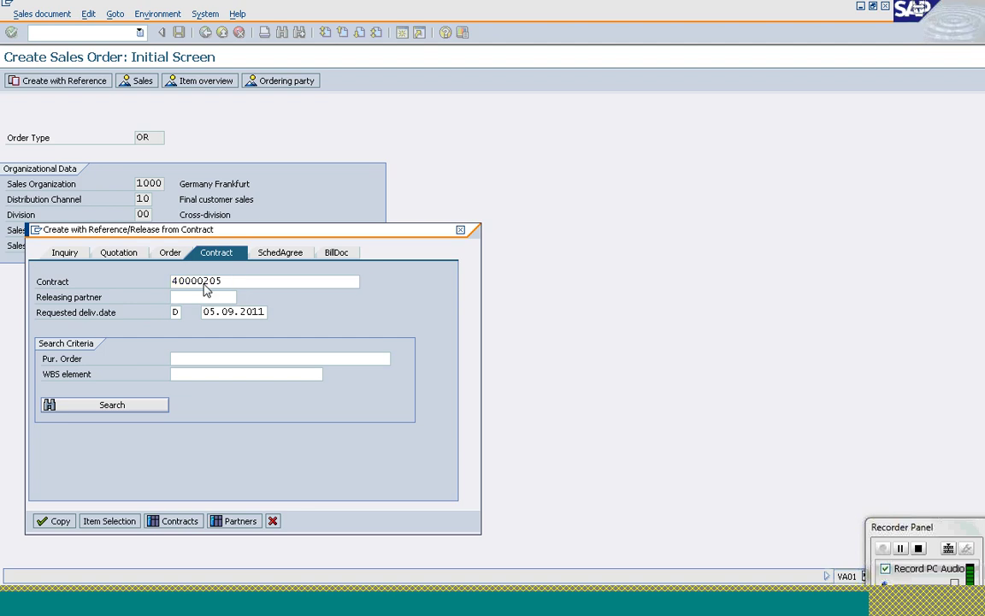
pyautogui.press('Return')
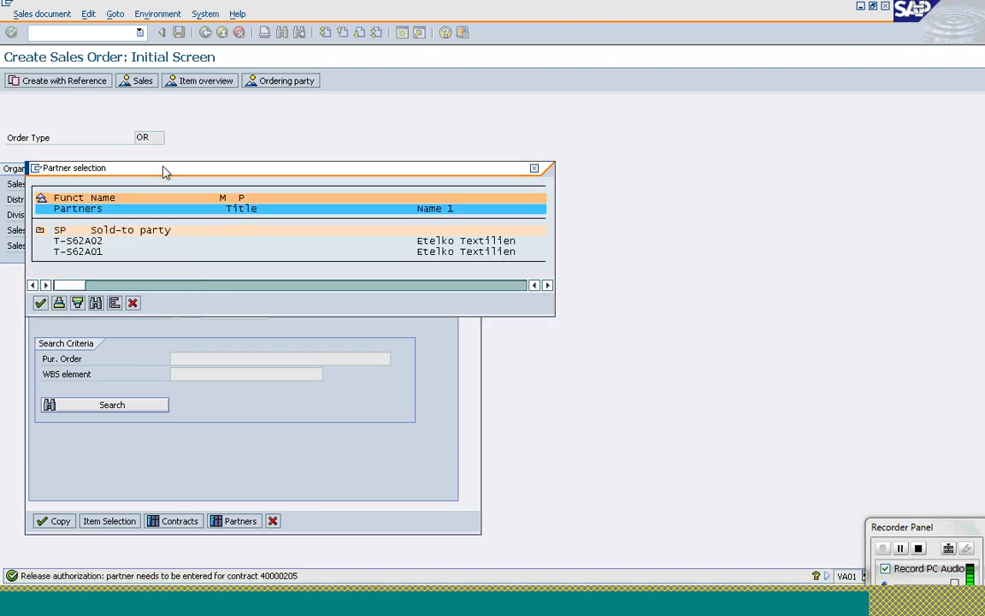
pyautogui.moveTo(165, 169); pyautogui.dragTo(253, 130)
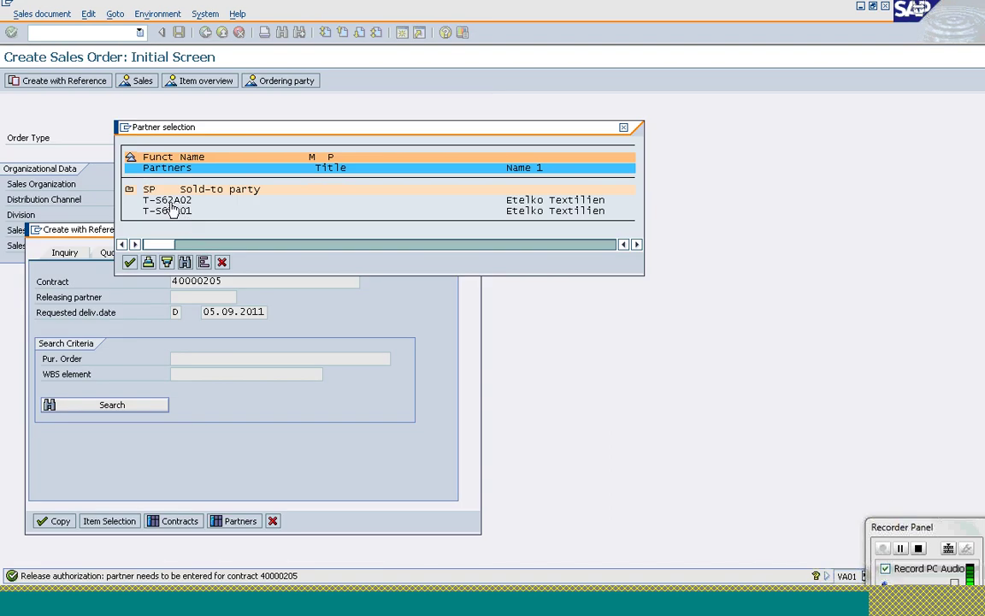
pyautogui.click(172, 213)
pyautogui.doubleClick(172, 214)
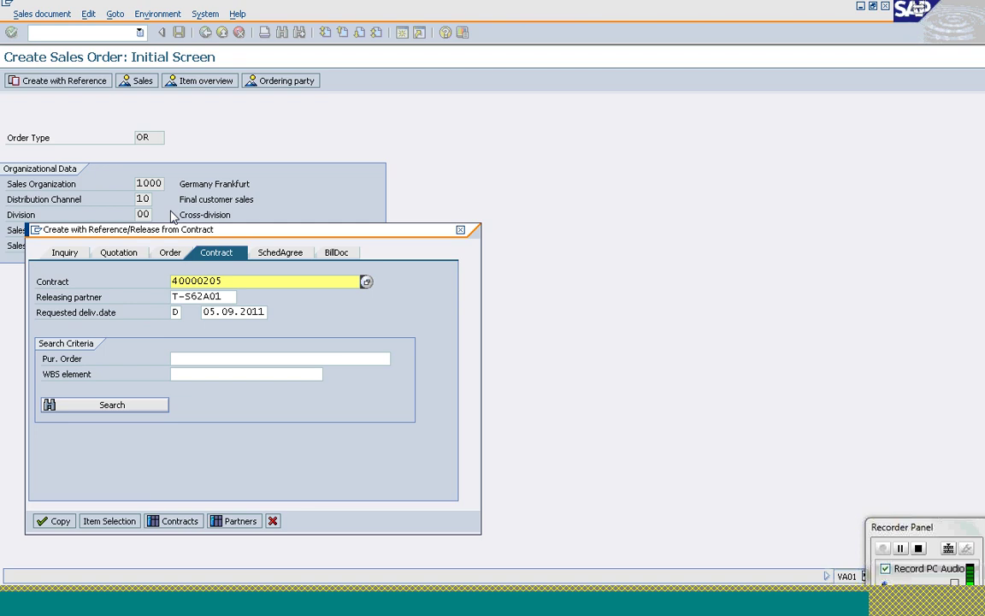
# - Copy the contract with the second listed ship-to party, and expand the assortment module of item 10
pyautogui.click(66, 525)
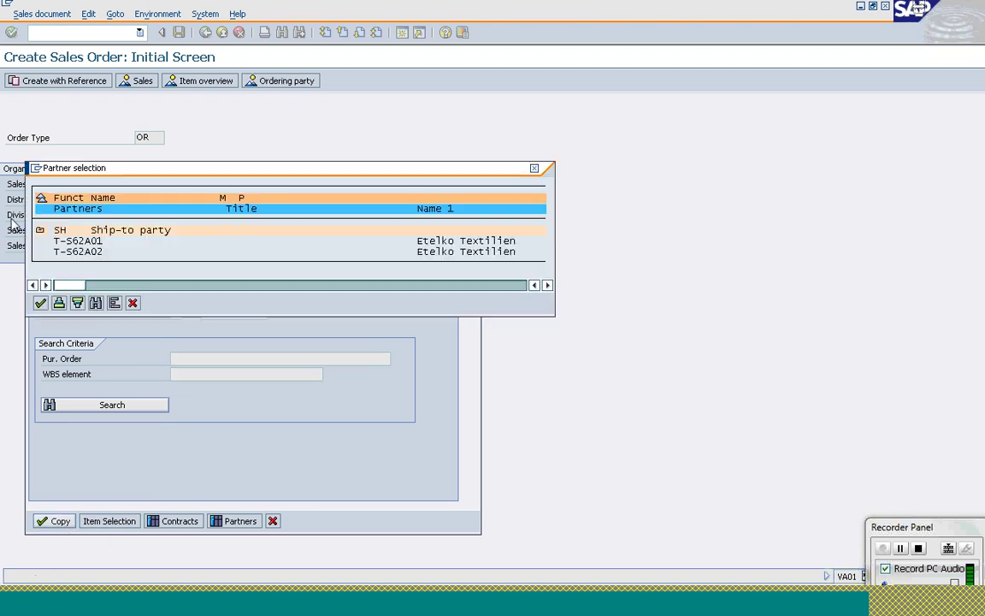
pyautogui.doubleClick(84, 254)
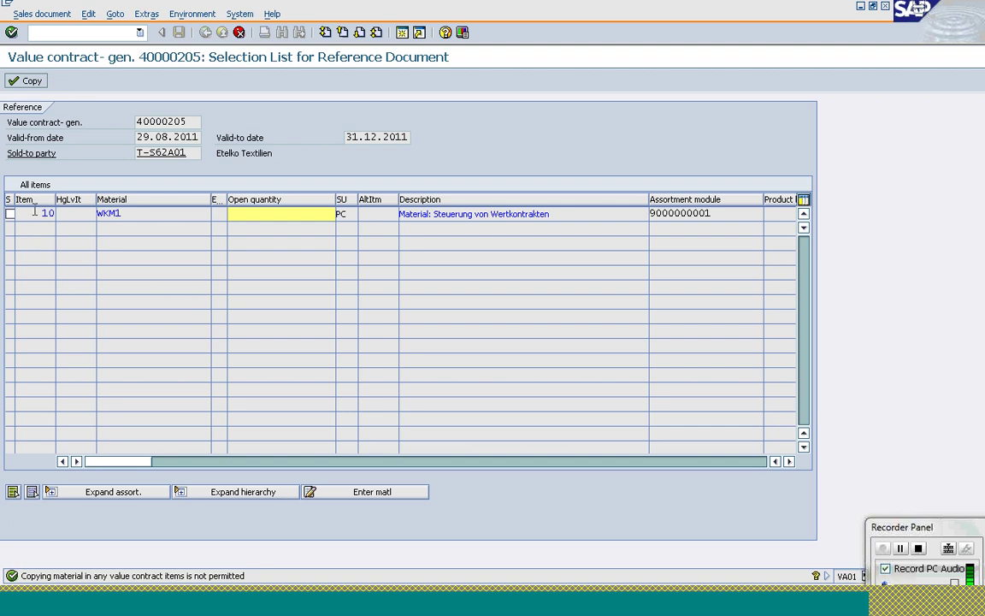
pyautogui.click(9, 214)
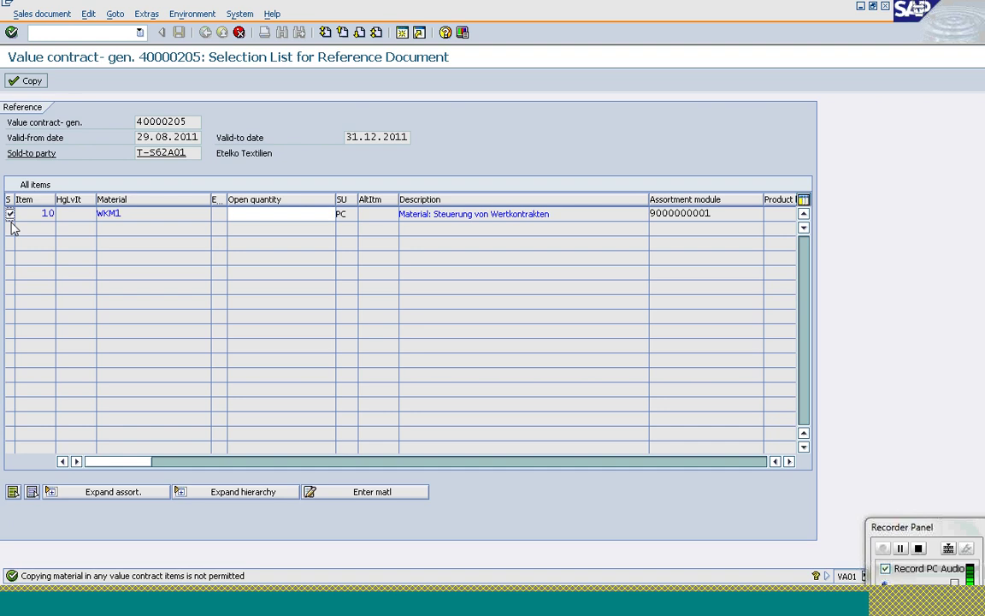
pyautogui.click(75, 497)
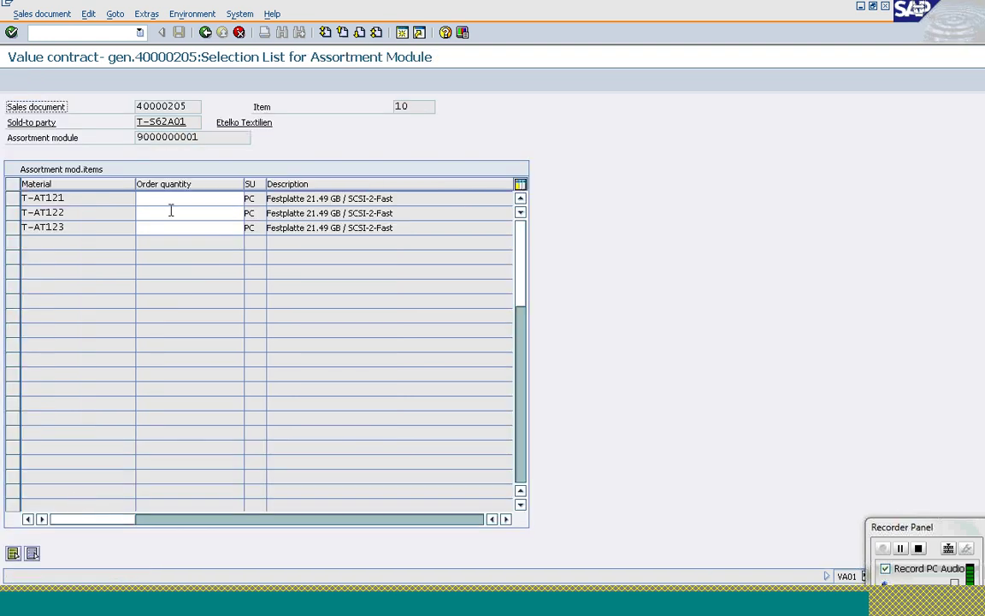
# - Set order quantities of 10 for T-AT121, 5 for T-AT122 and 10 for T-AT123, and copy them into the sales order
pyautogui.click(171, 203)
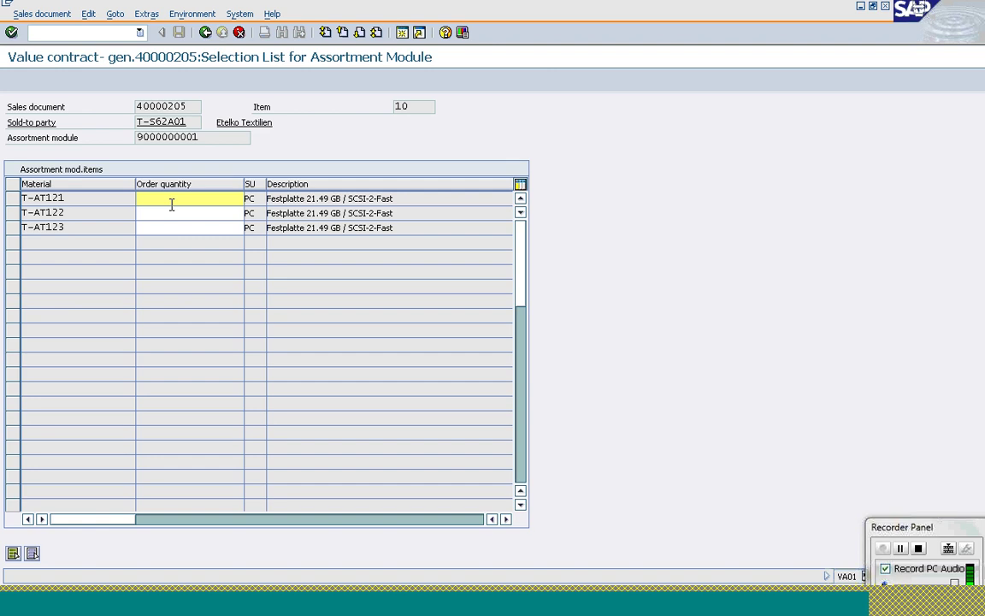
pyautogui.write('10')
pyautogui.press('Tab')
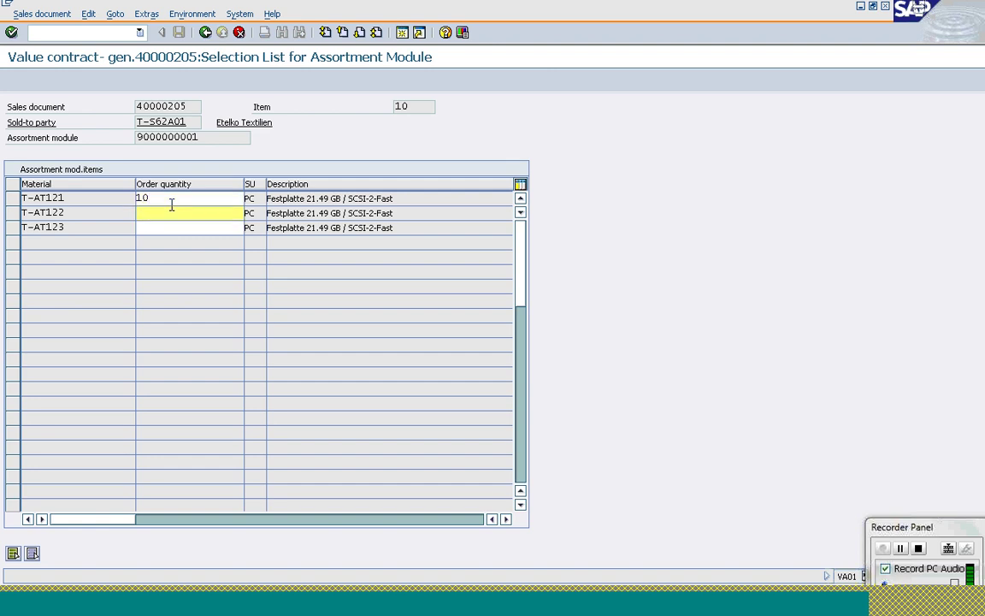
pyautogui.write('5')
pyautogui.press('Tab')
pyautogui.write('10')
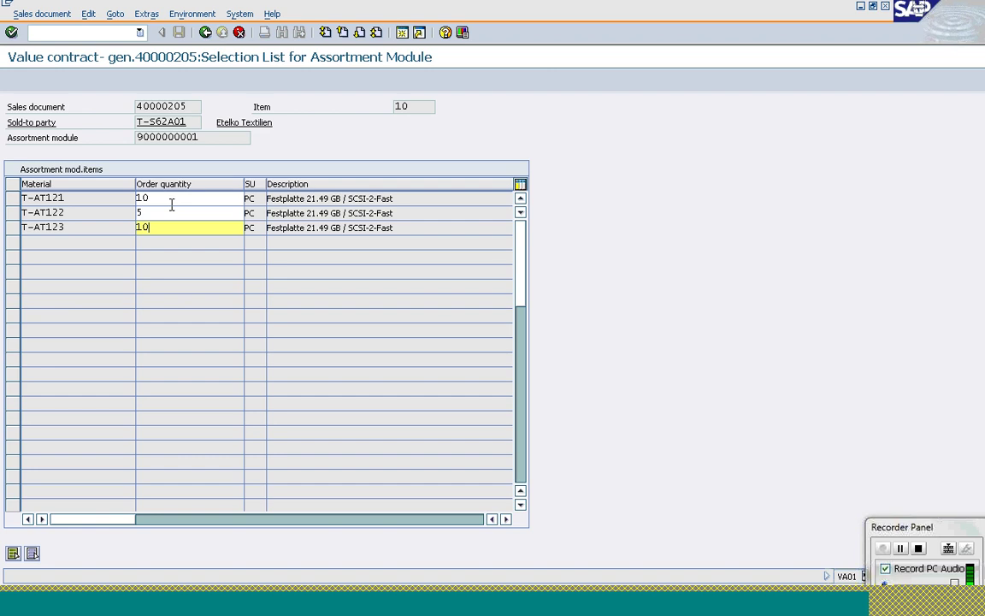
pyautogui.press('Return')
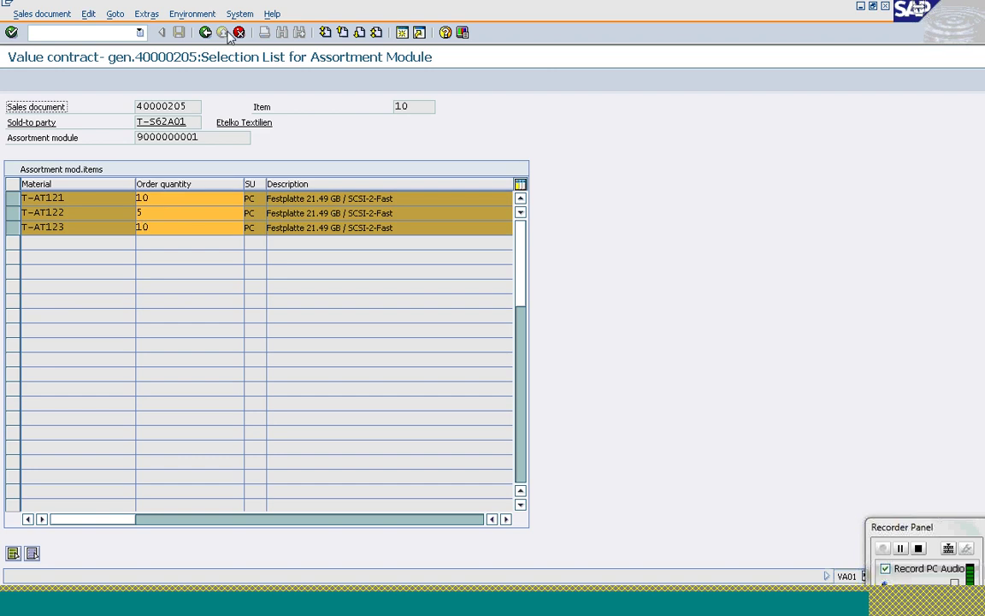
pyautogui.click(205, 32)
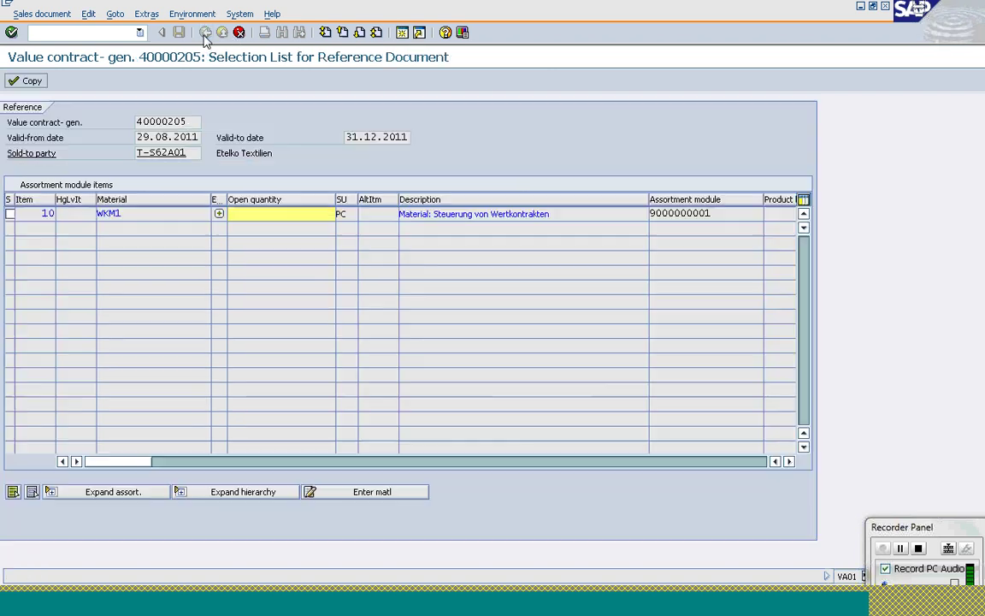
pyautogui.click(15, 83)
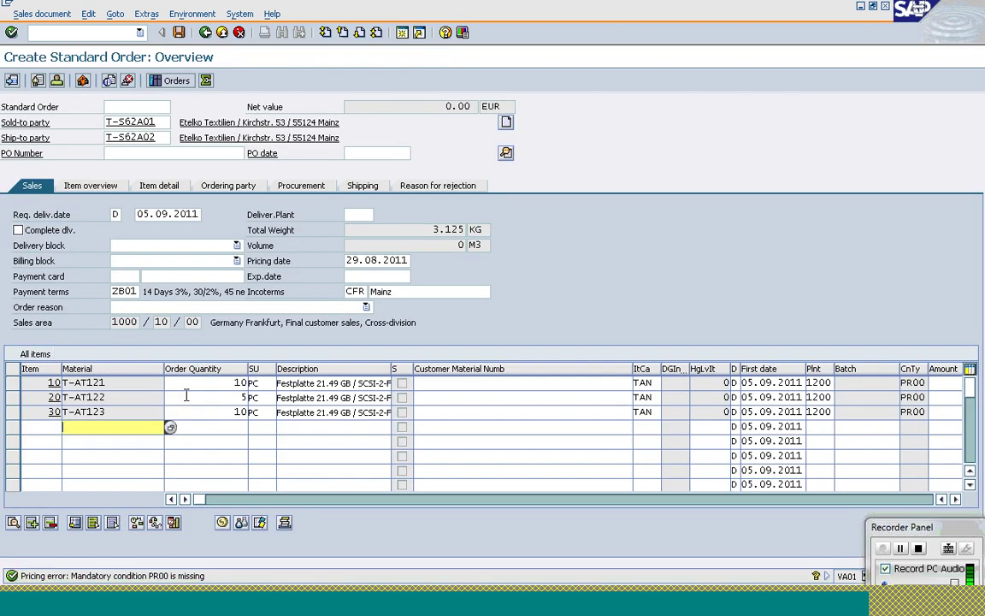
# - Select all three order items, show their pricing conditions and add condition PR00 of 400 EUR to item 10
pyautogui.click(12, 383)
pyautogui.click(12, 397)
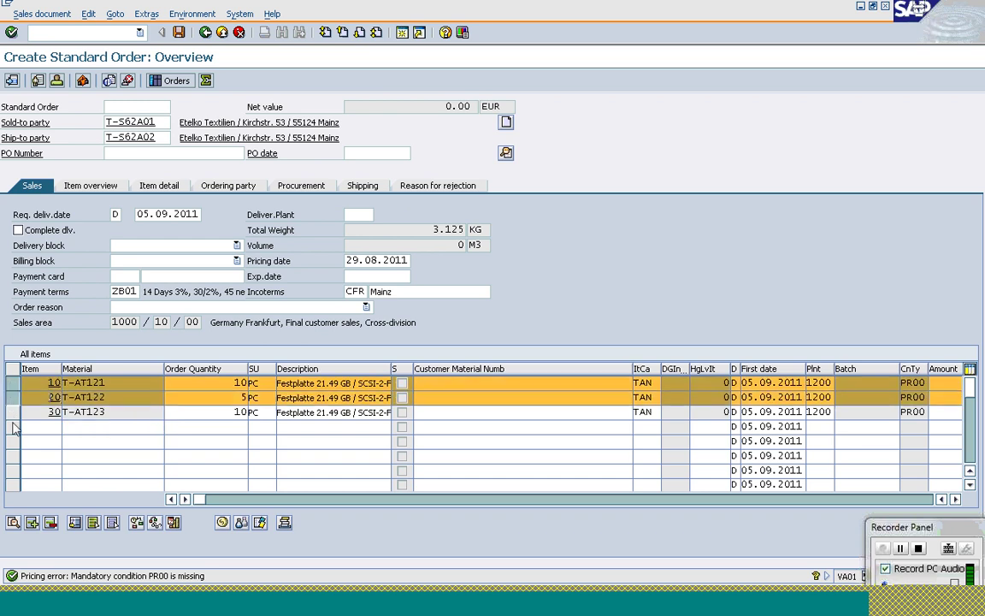
pyautogui.click(12, 412)
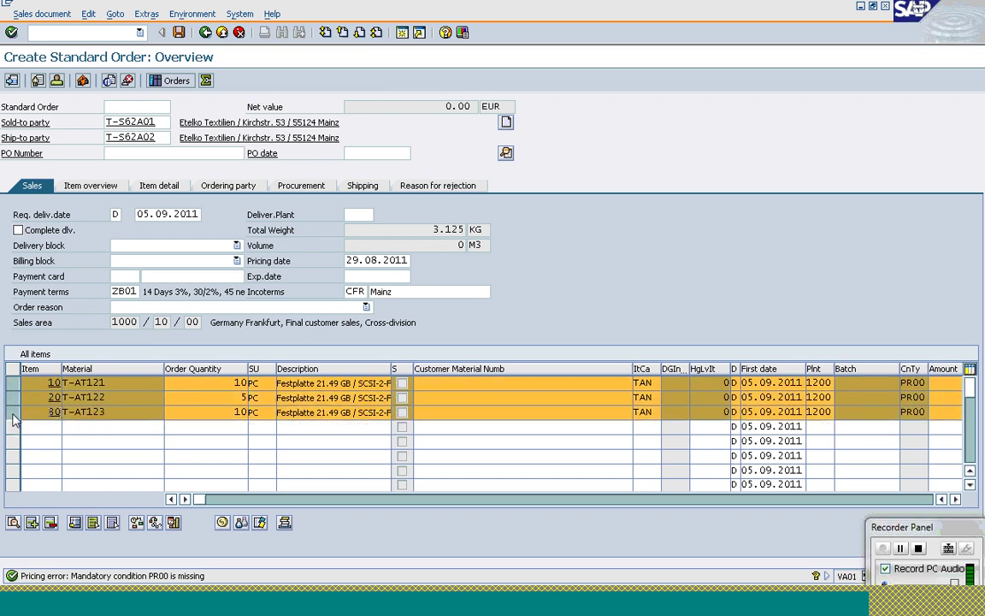
pyautogui.click(222, 523)
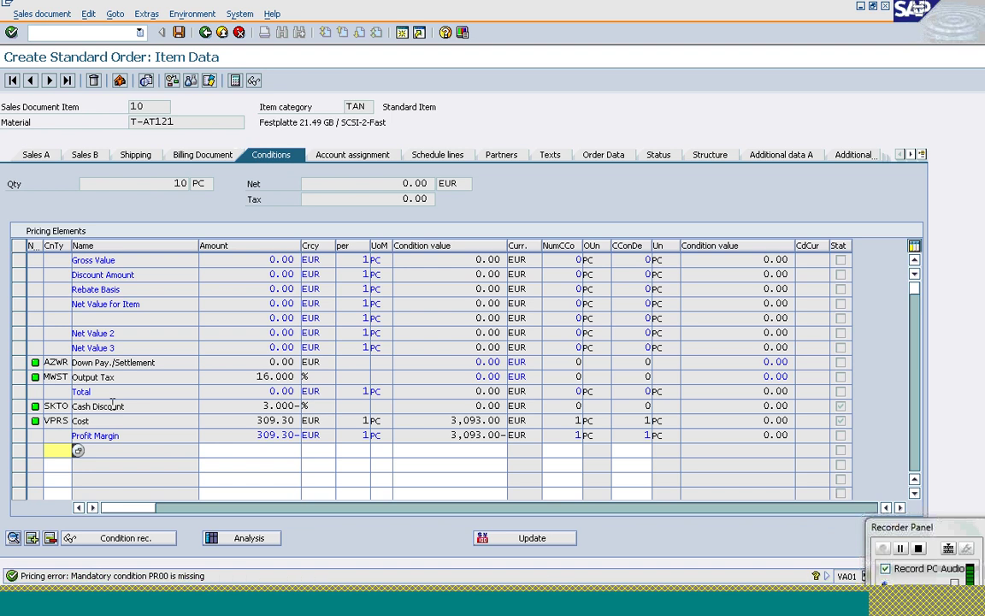
pyautogui.write('PR00')
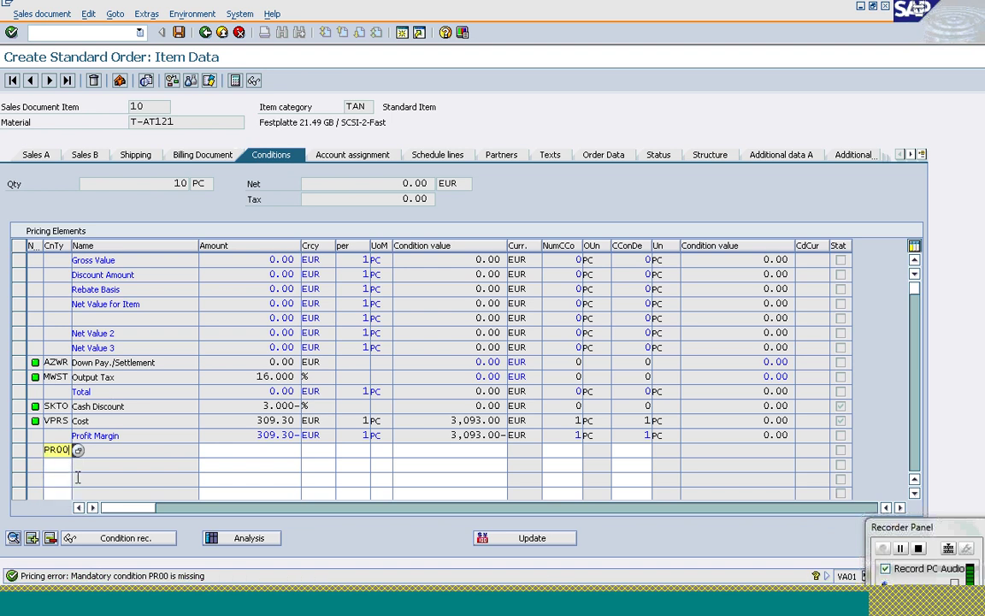
pyautogui.press('Tab')
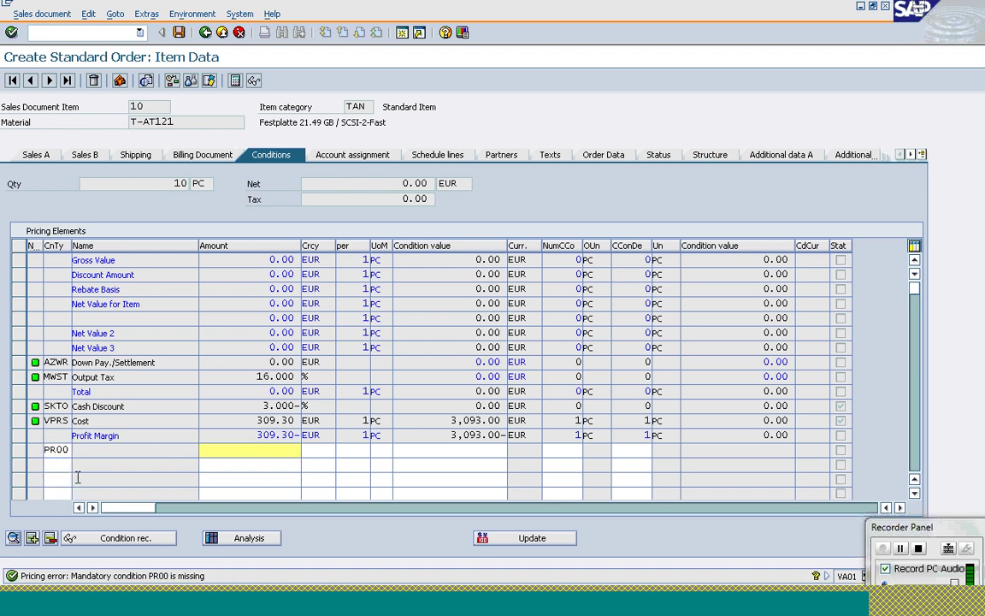
pyautogui.write('400')
pyautogui.press('Return')
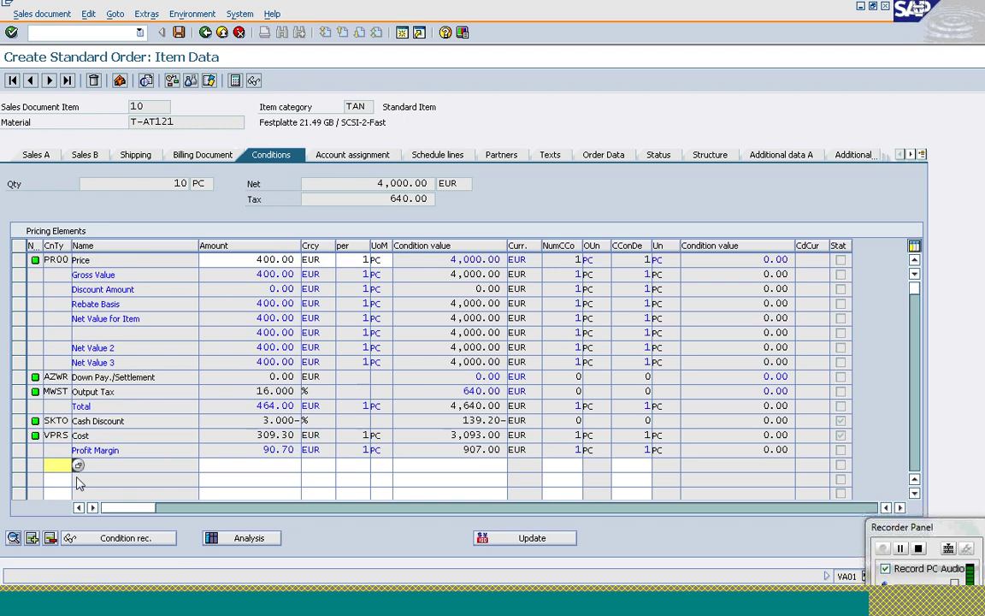
# - Go to the conditions of item 20 and add price condition PR00 with an amount of 400 EUR
pyautogui.click(49, 80)
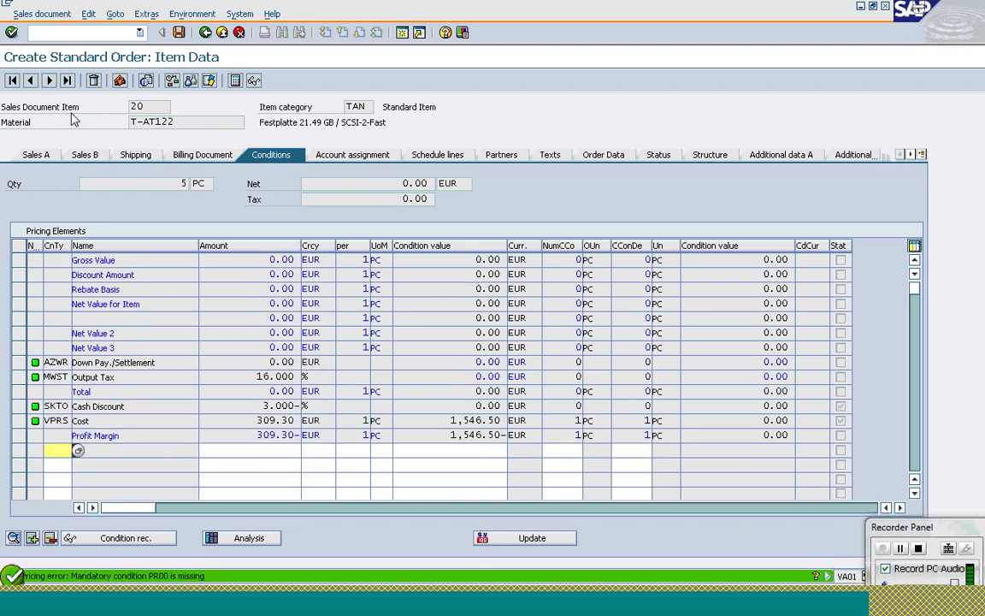
pyautogui.write('PR00')
pyautogui.press('Tab')
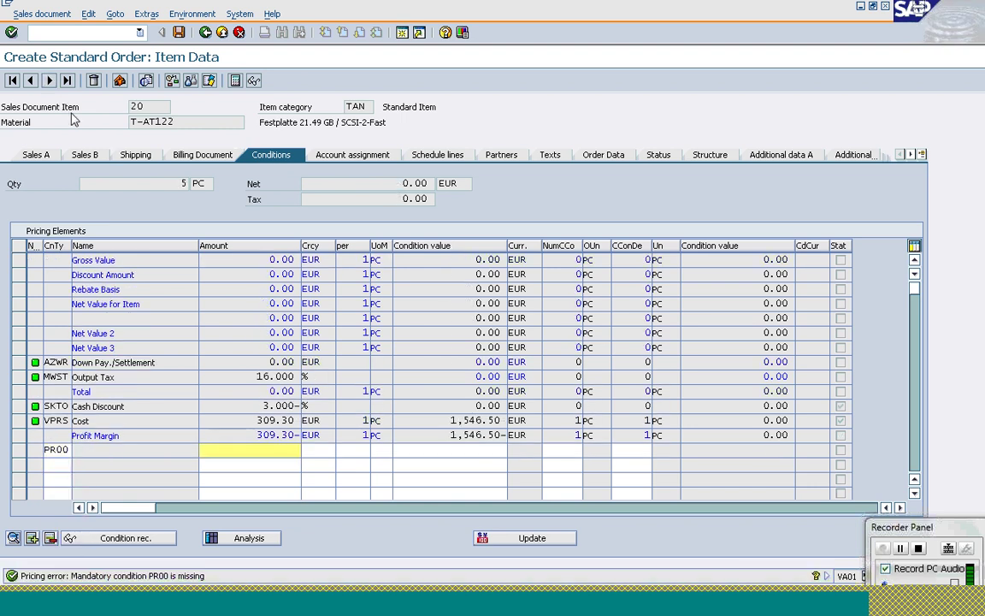
pyautogui.write('400')
pyautogui.press('Return')
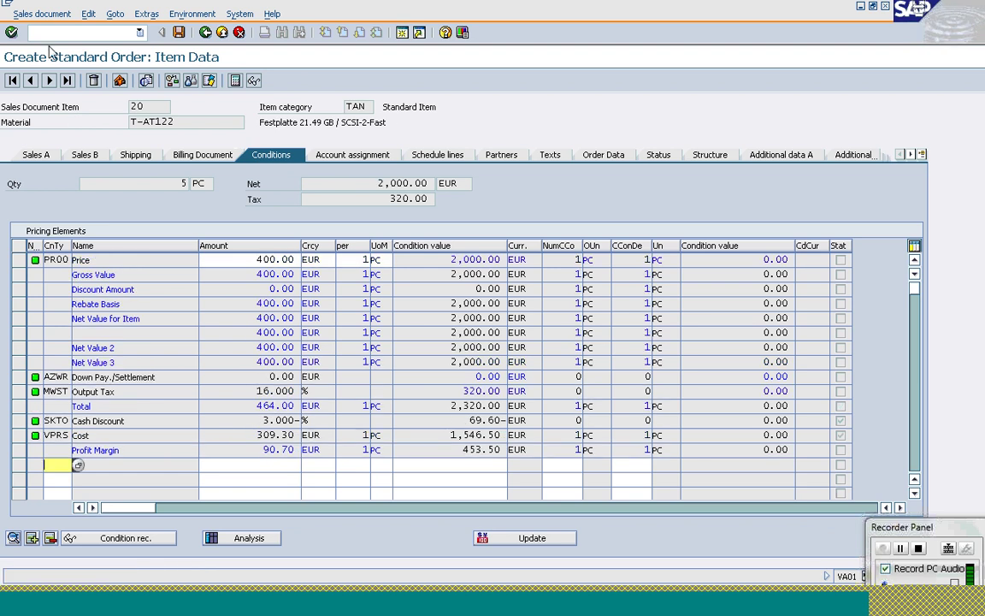
# - Go to the conditions of item 30 and add price condition PR00 with an amount of 400 EUR
pyautogui.click(49, 81)
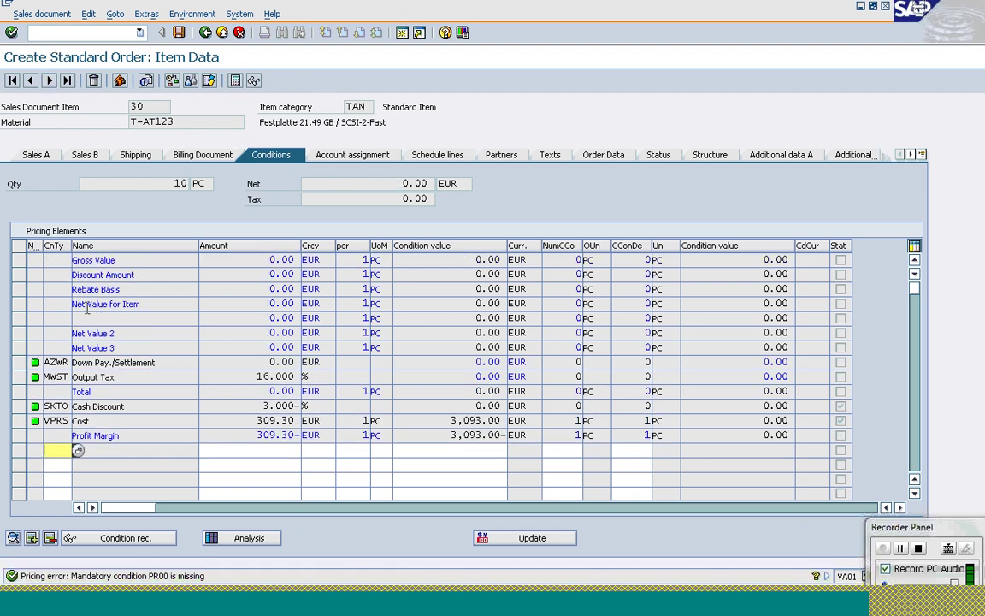
pyautogui.write('PR00')
pyautogui.press('Tab')
pyautogui.write('40')
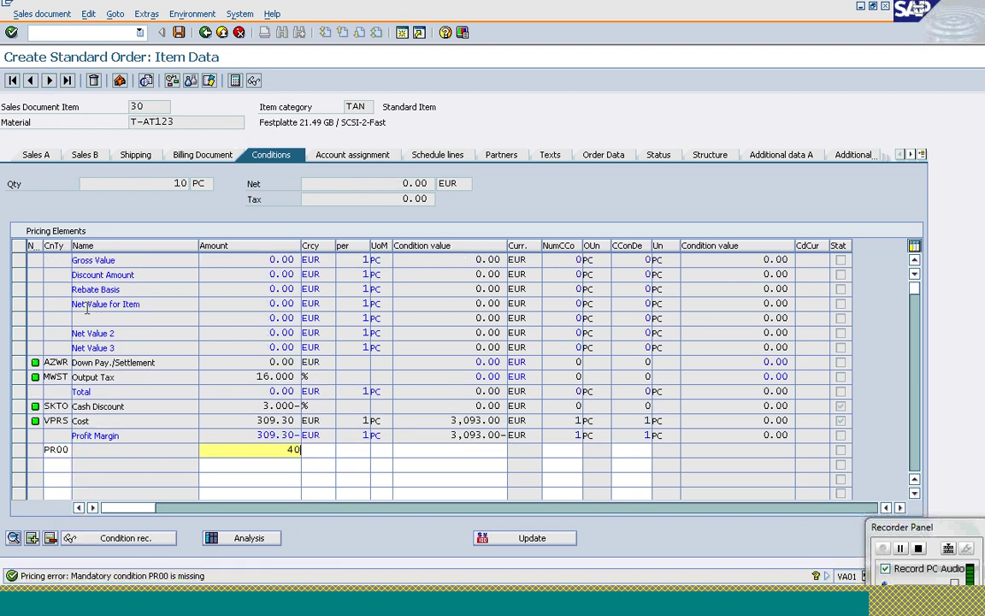
pyautogui.write('0')
pyautogui.press('Return')
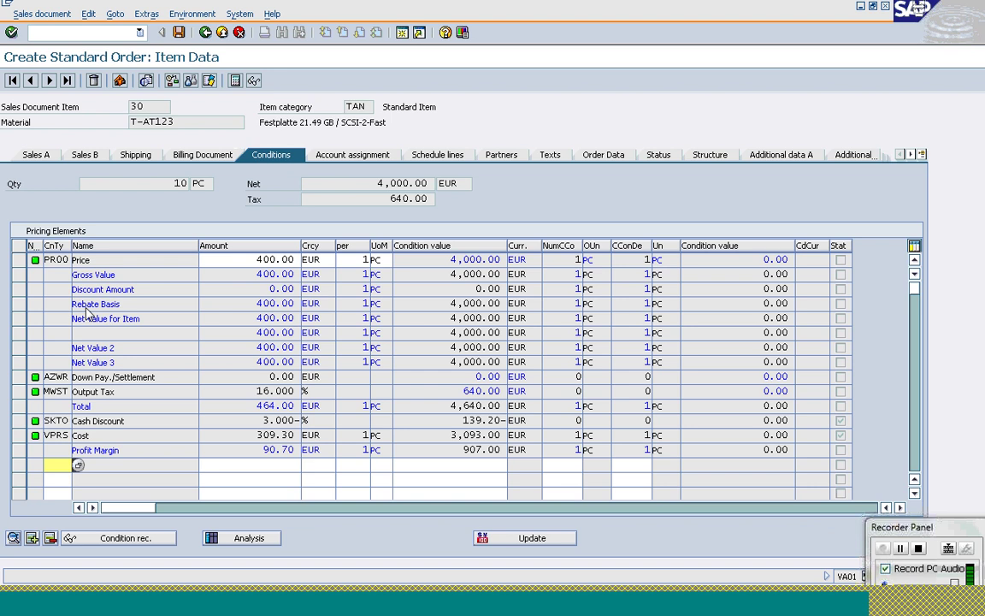
# - Return to the order overview, save the standard order and go back to the initial screen of order creation
pyautogui.click(205, 32)
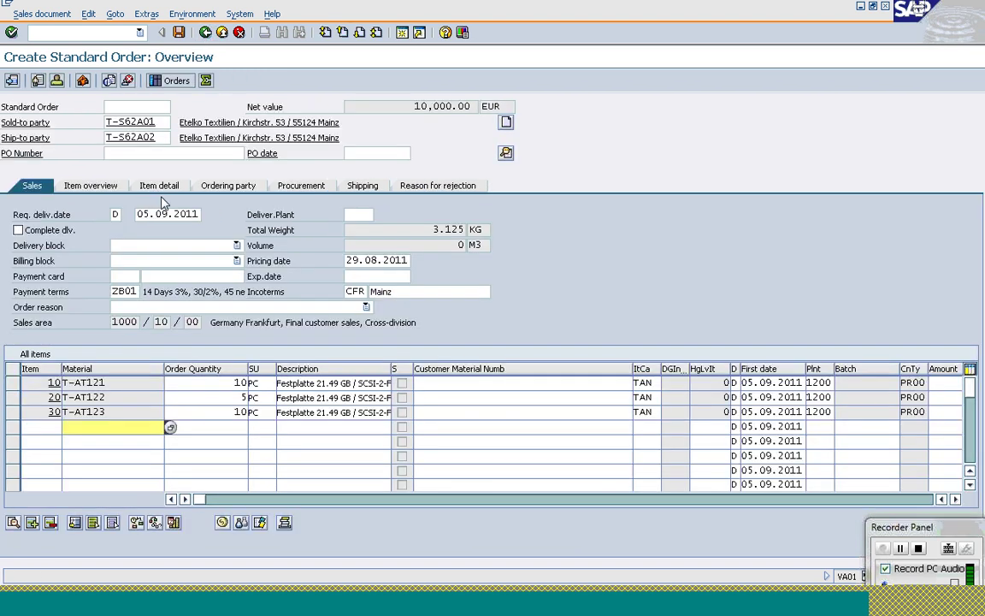
pyautogui.click(180, 35)
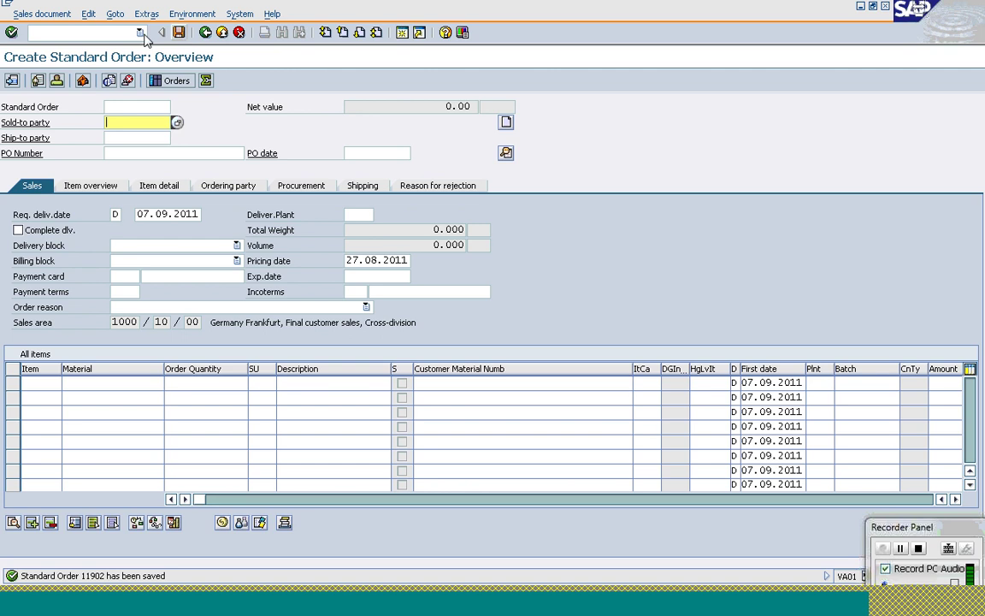
pyautogui.click(205, 33)
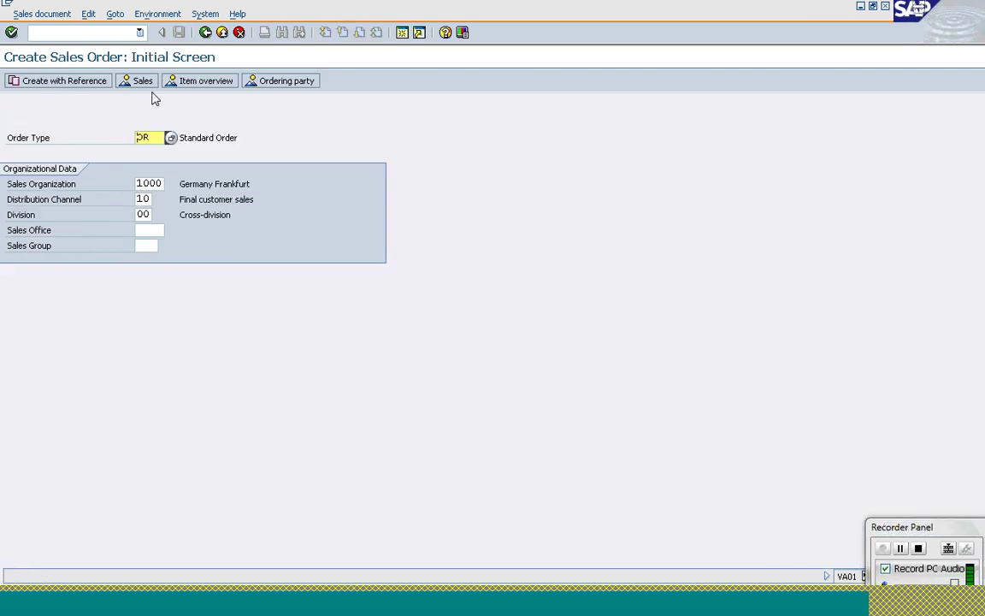
# - Start another OR sales order without a reference, entering the sold-to party and Value Contract as the PO number
pyautogui.press('Return')
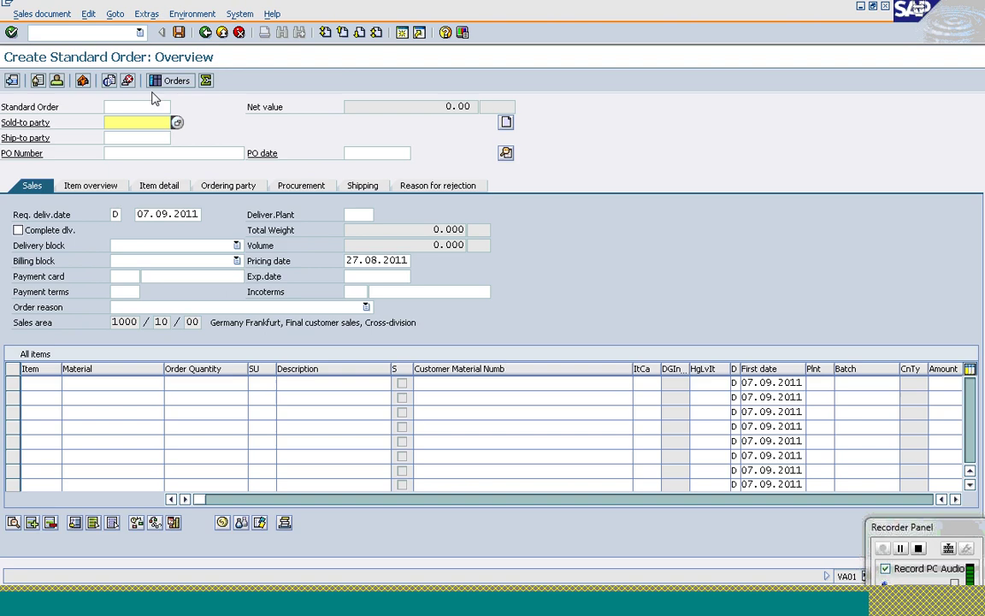
pyautogui.press('Return')
pyautogui.press('Tab')
pyautogui.press('Tab')
pyautogui.press('Down')
pyautogui.press('Return')
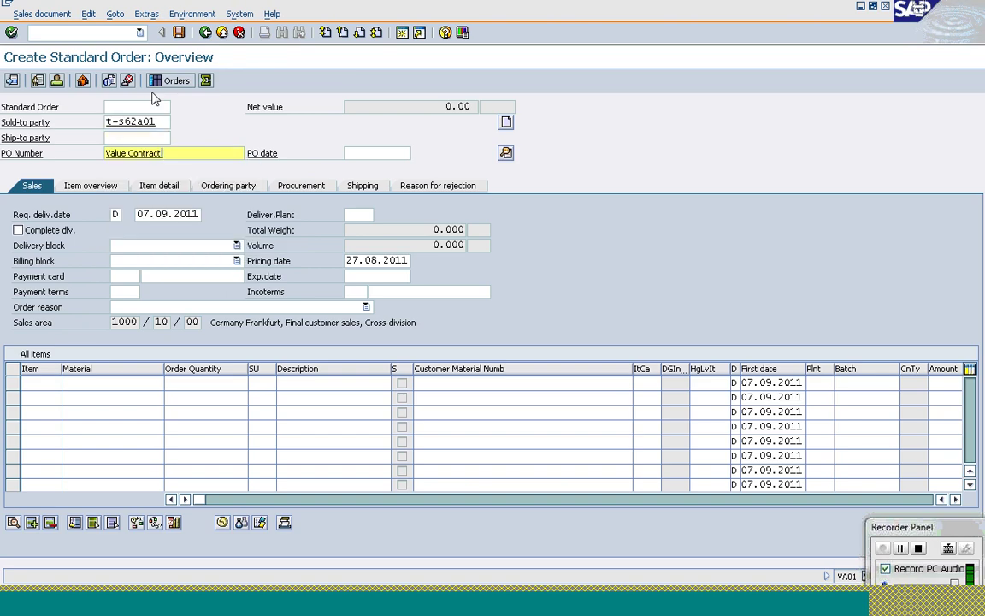
pyautogui.press('Return')
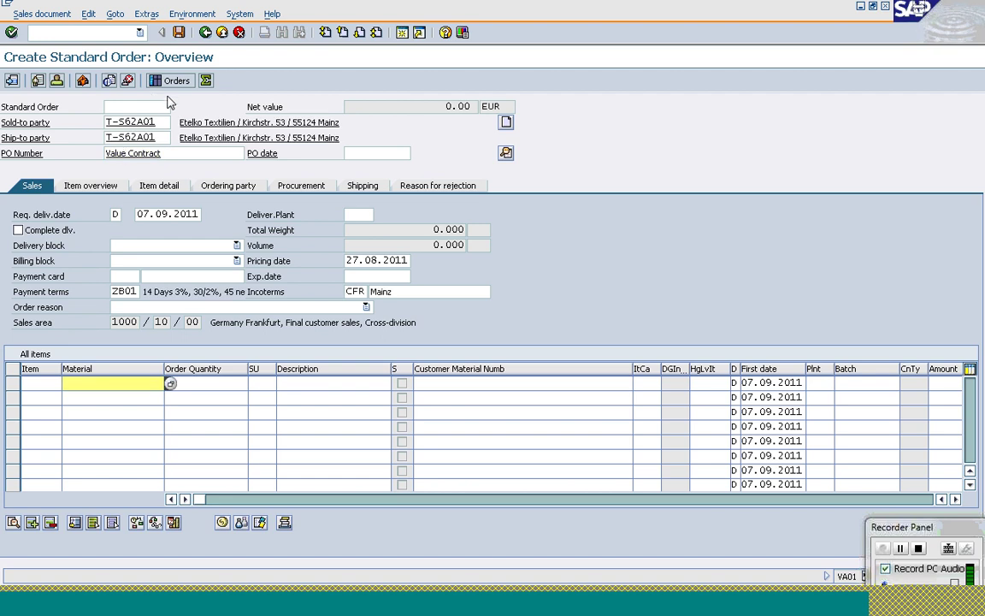
# - Enter material T-AT121 with an order quantity of 20 as the first item
pyautogui.click(88, 384)
pyautogui.press('Down')
pyautogui.press('Return')
pyautogui.press('Tab')
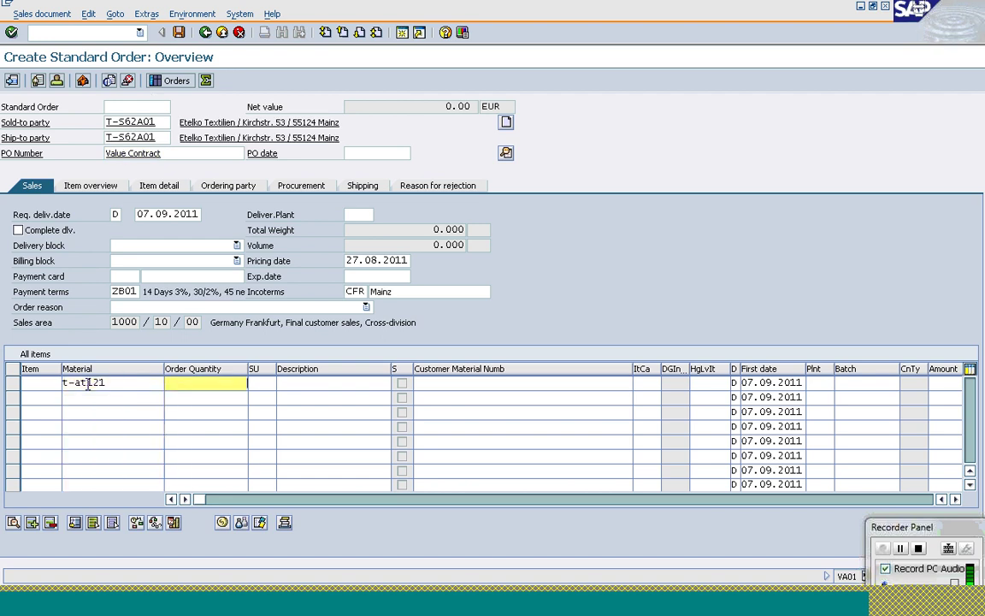
pyautogui.write('20')
pyautogui.press('Return')
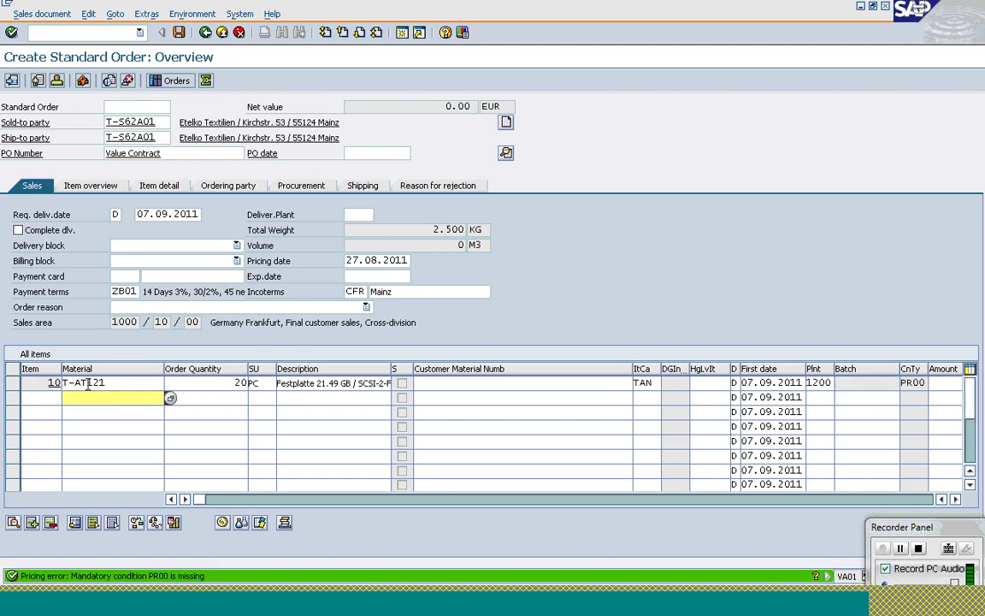
# - Add price condition PR00 of 400 EUR to the T-AT121 item, return to the overview and save the order
pyautogui.click(12, 382)
pyautogui.click(222, 523)
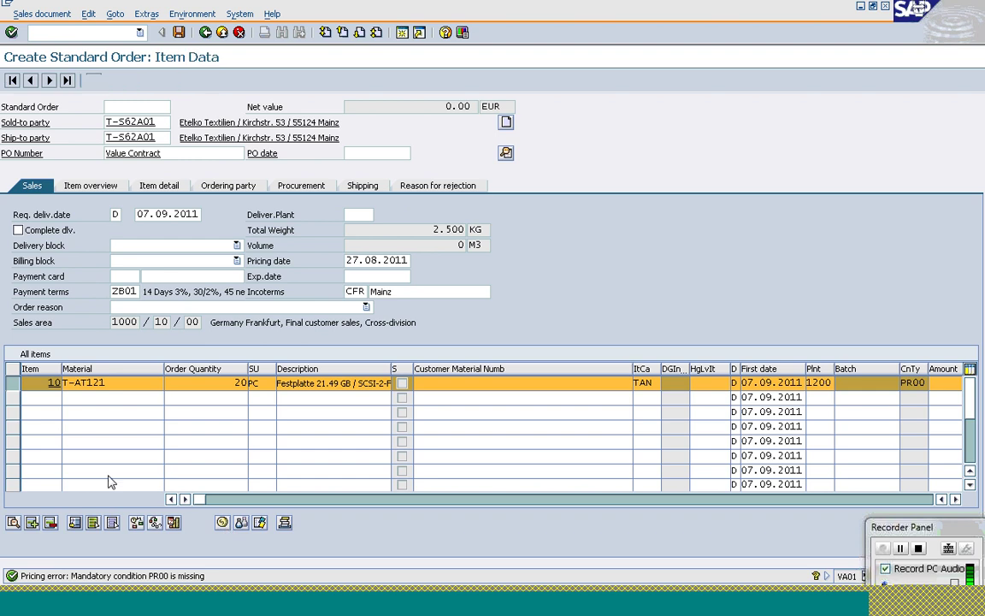
pyautogui.write('PR00')
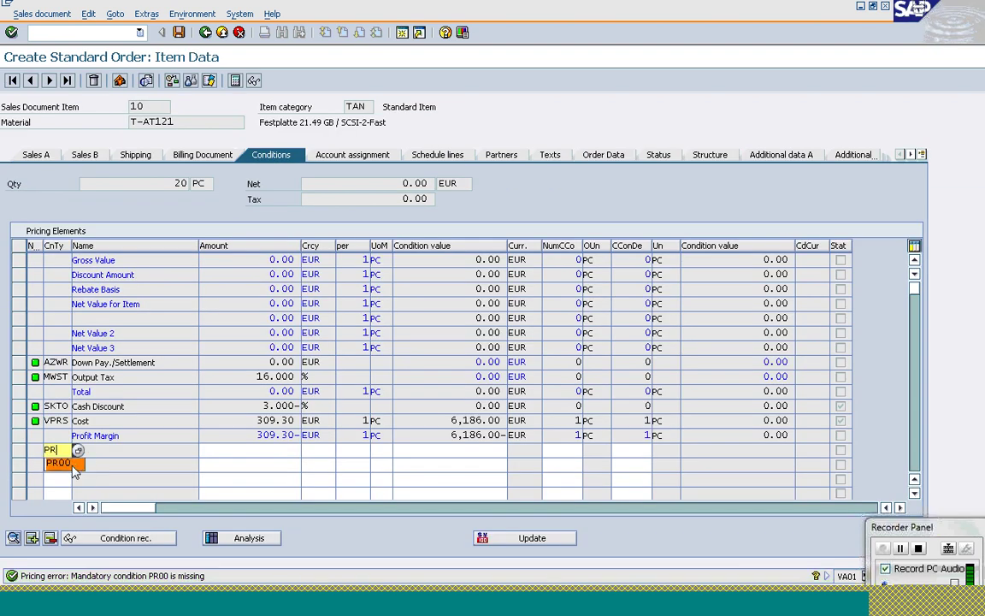
pyautogui.press('Tab')
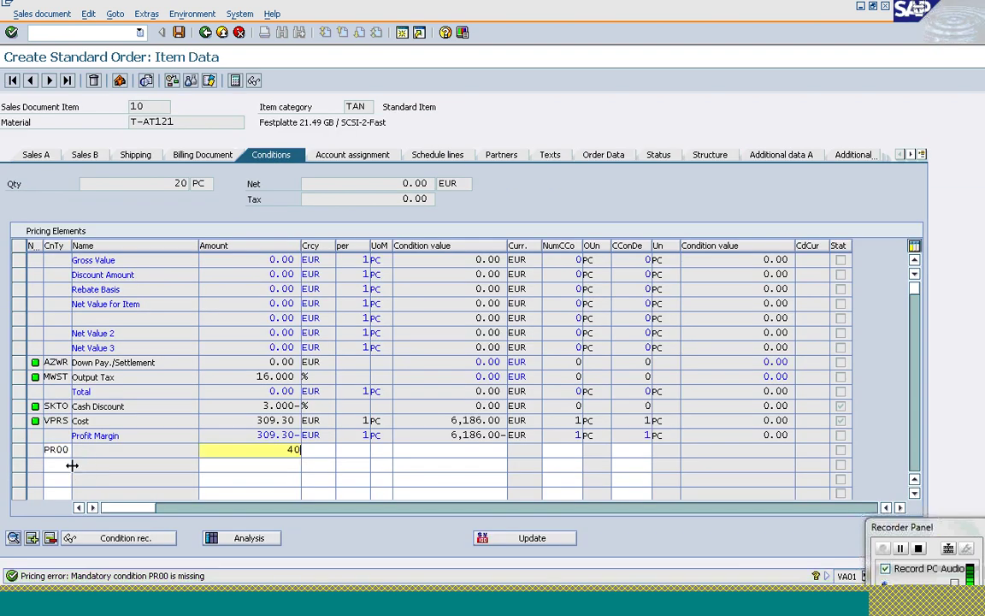
pyautogui.press('Return')
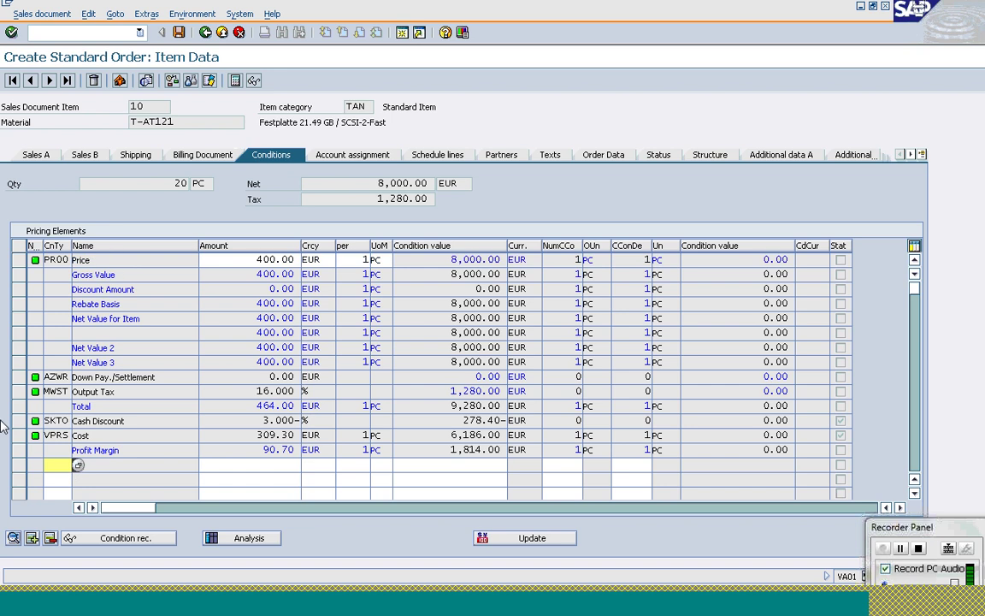
pyautogui.click(207, 33)
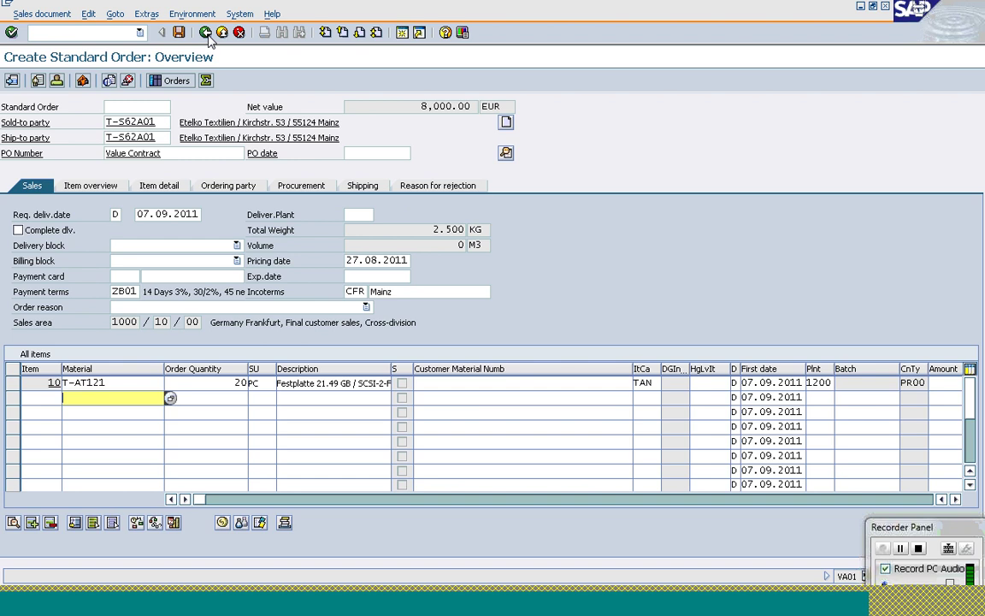
pyautogui.click(180, 34)
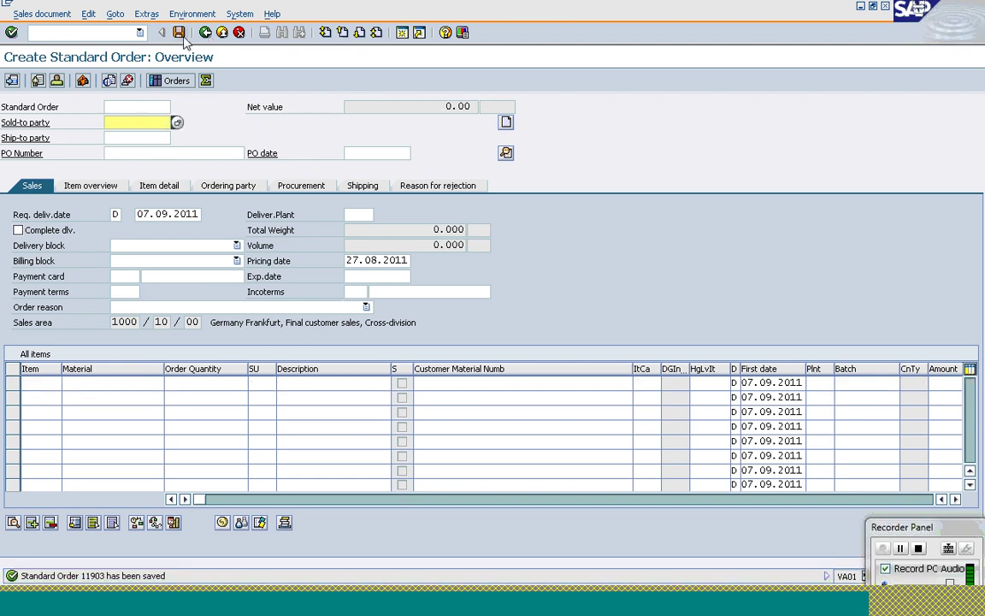
# - Exit order creation with /n to the SAP Easy Access screen and start VA02 to change a sales order
pyautogui.click(112, 32)
pyautogui.write('/n')
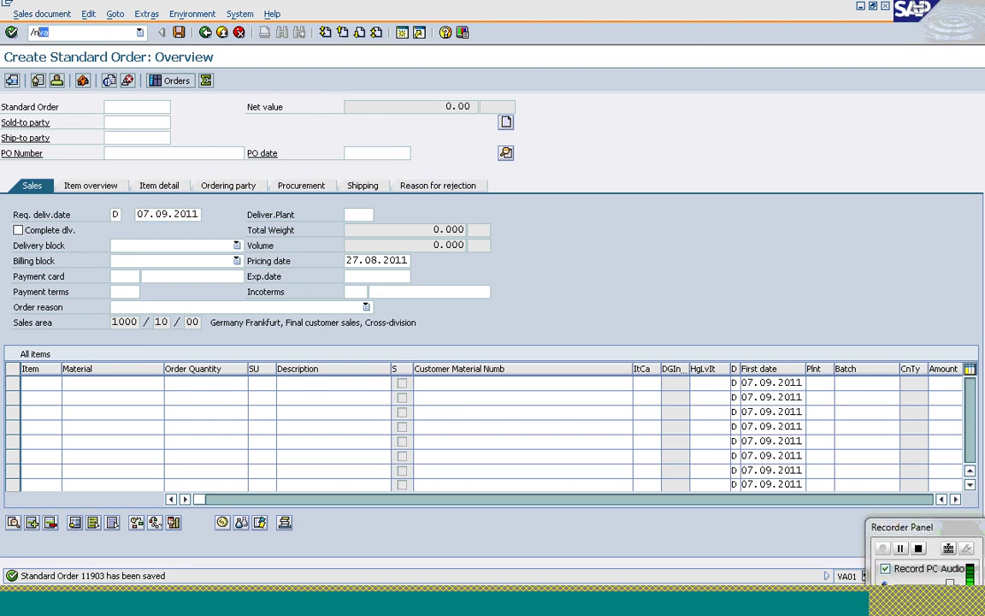
pyautogui.press('Return')
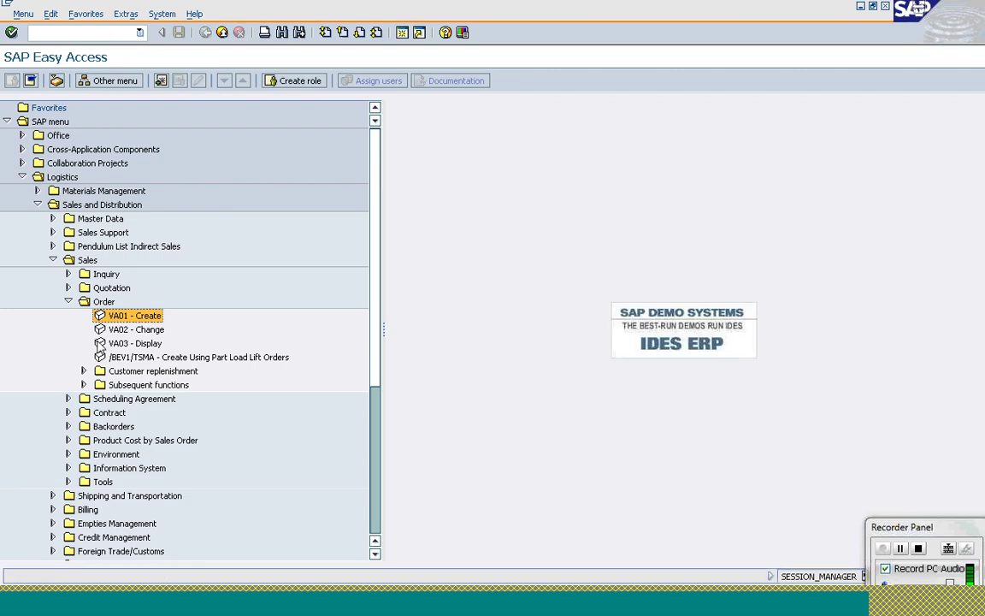
pyautogui.doubleClick(111, 334)
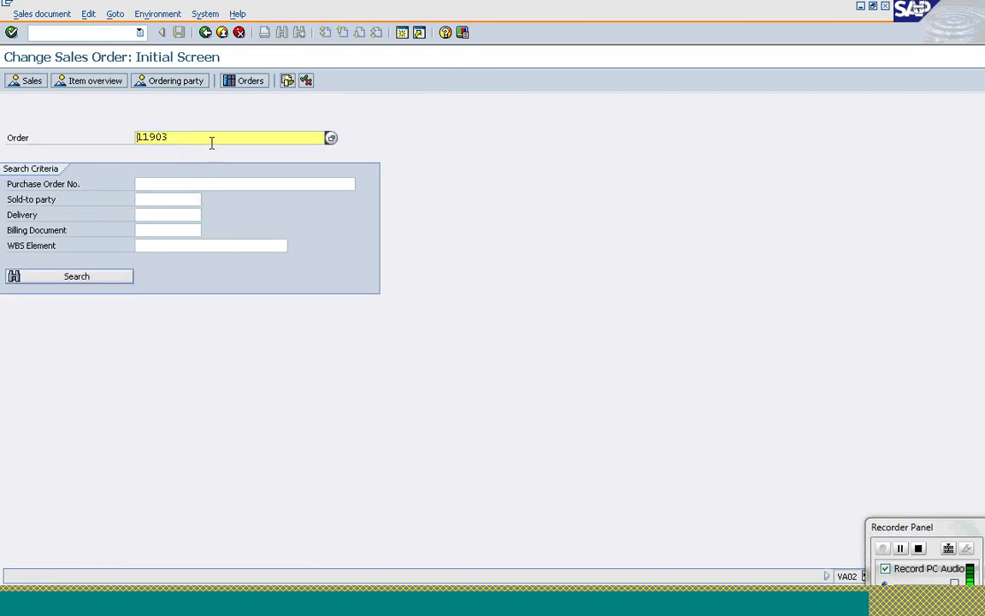
# - Open the last sales order for change and start VL01N outbound delivery creation in a new session with /ovl01n
pyautogui.press('Return')
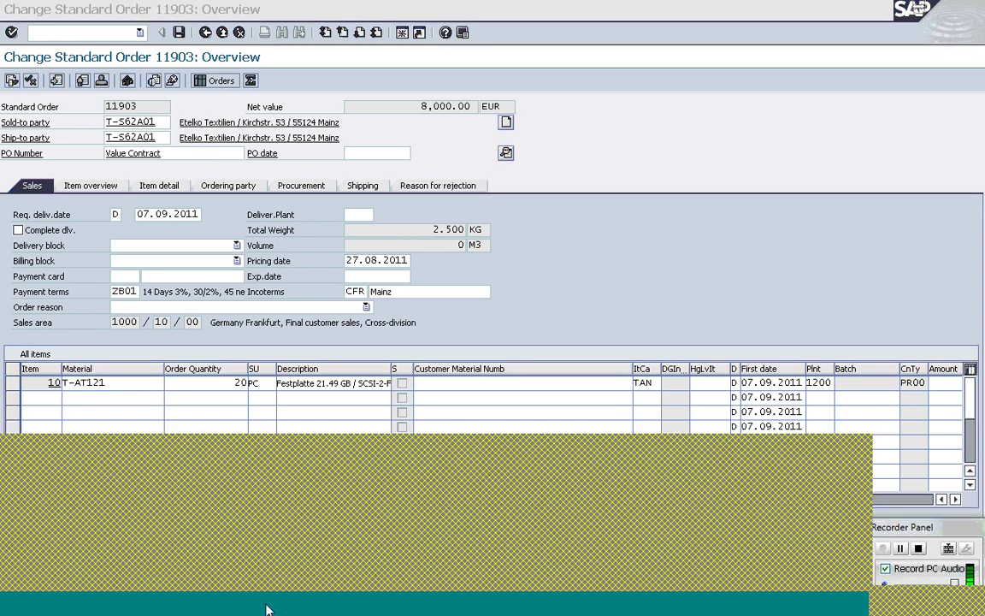
pyautogui.click(102, 36)
pyautogui.write('/ov')
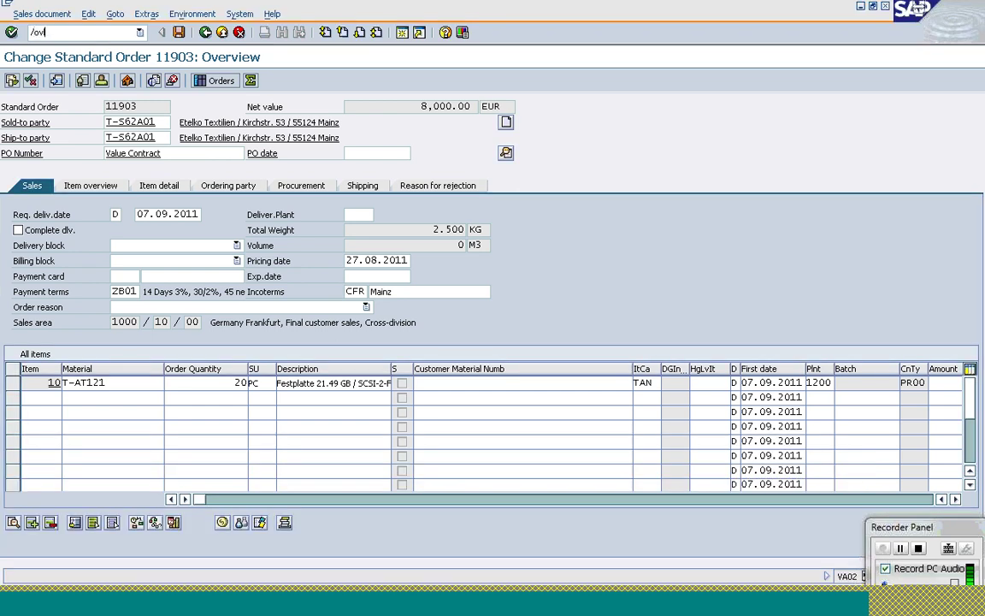
pyautogui.write('l01n')
pyautogui.press('Return')
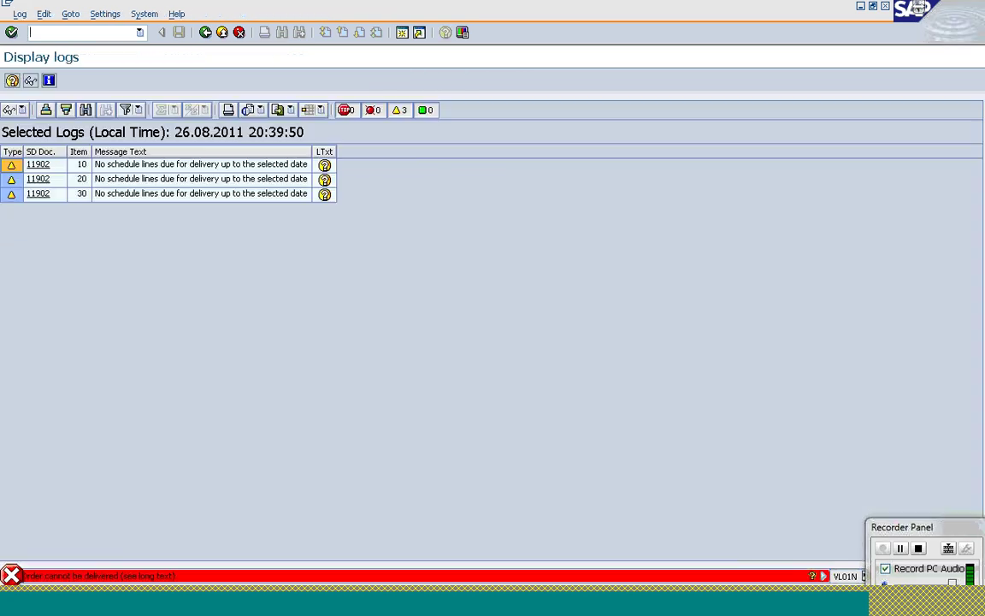
# - Leave the delivery log, create the release order's outbound delivery with an adjusted selection date, and save it while continuing to transfer order creation
pyautogui.click(204, 34)
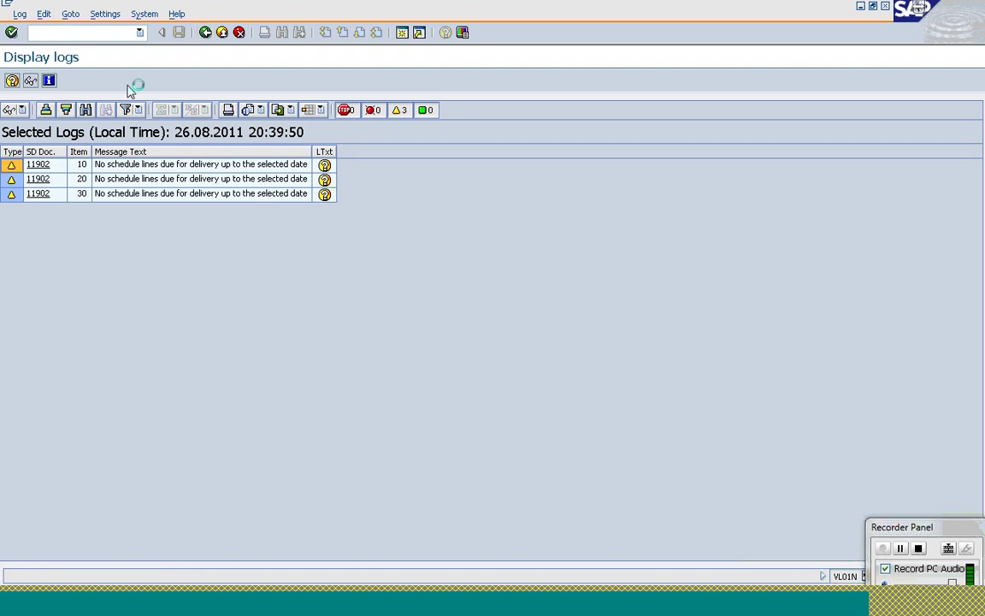
pyautogui.click(151, 183)
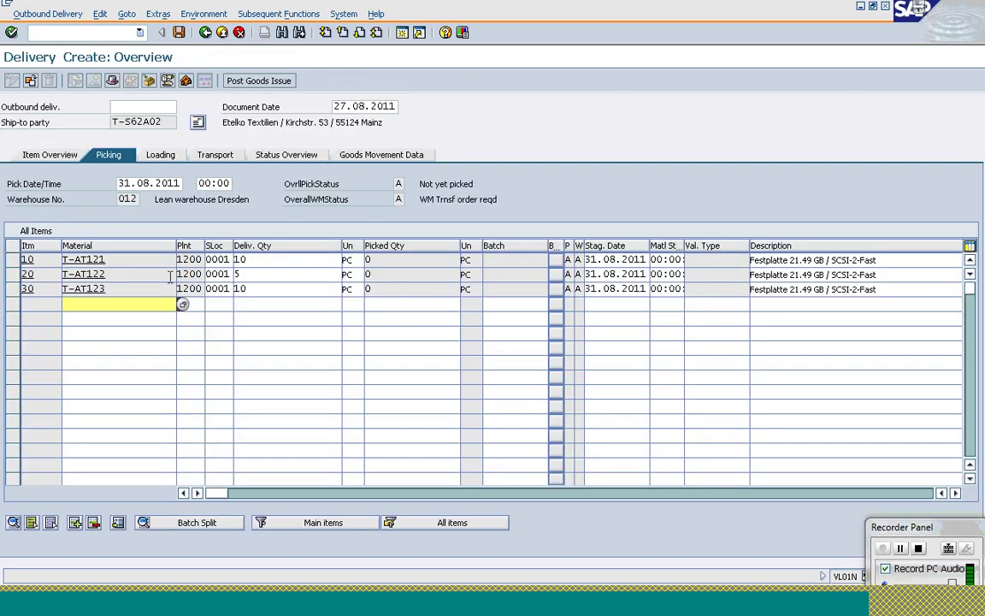
pyautogui.click(271, 14)
pyautogui.click(278, 31)
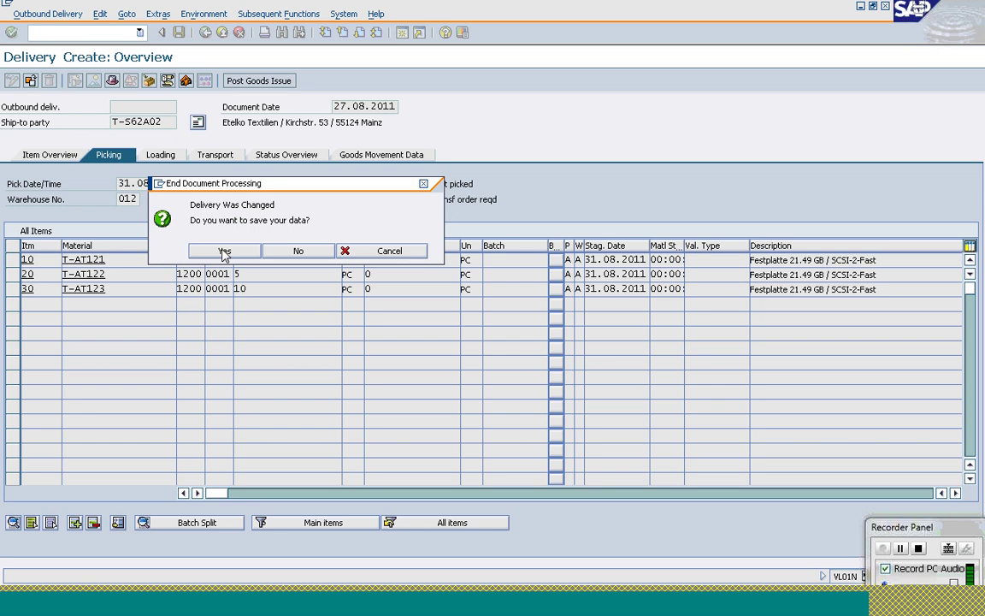
pyautogui.click(224, 251)
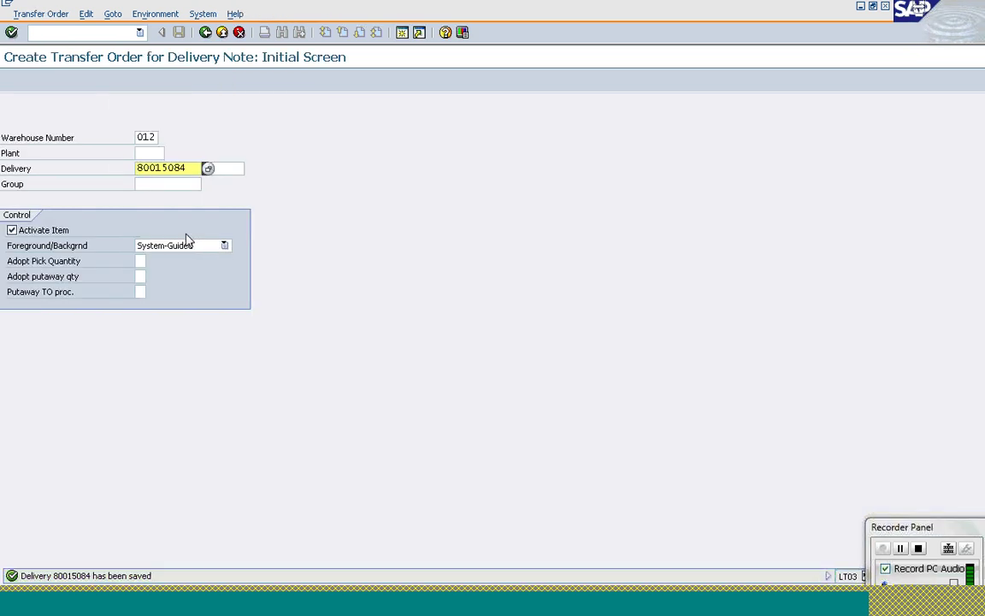
# - Generate the transfer order items for the delivery in warehouse 012 and save the transfer order
pyautogui.click(166, 193)
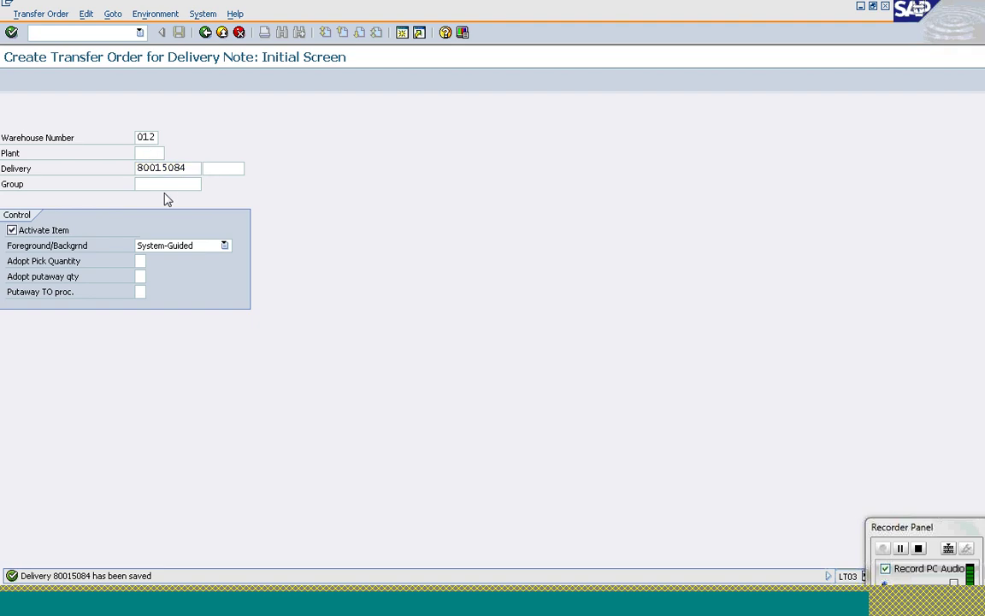
pyautogui.press('Return')
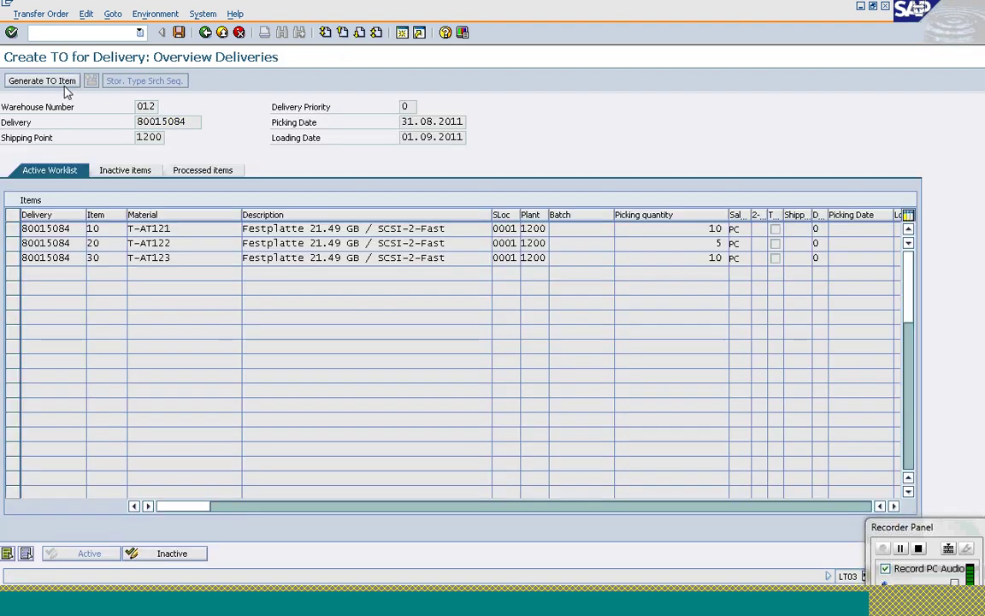
pyautogui.click(42, 80)
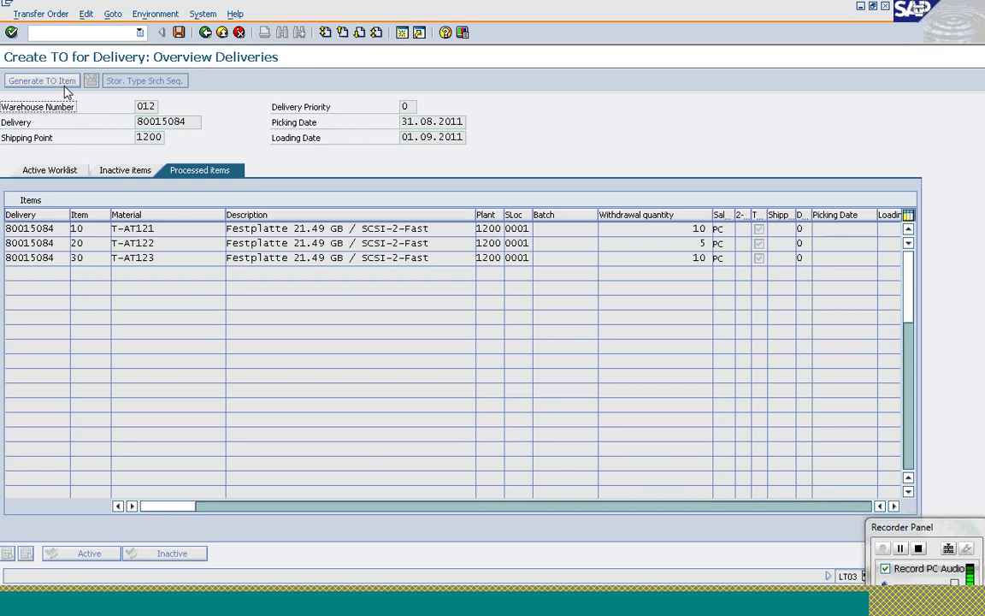
pyautogui.click(179, 32)
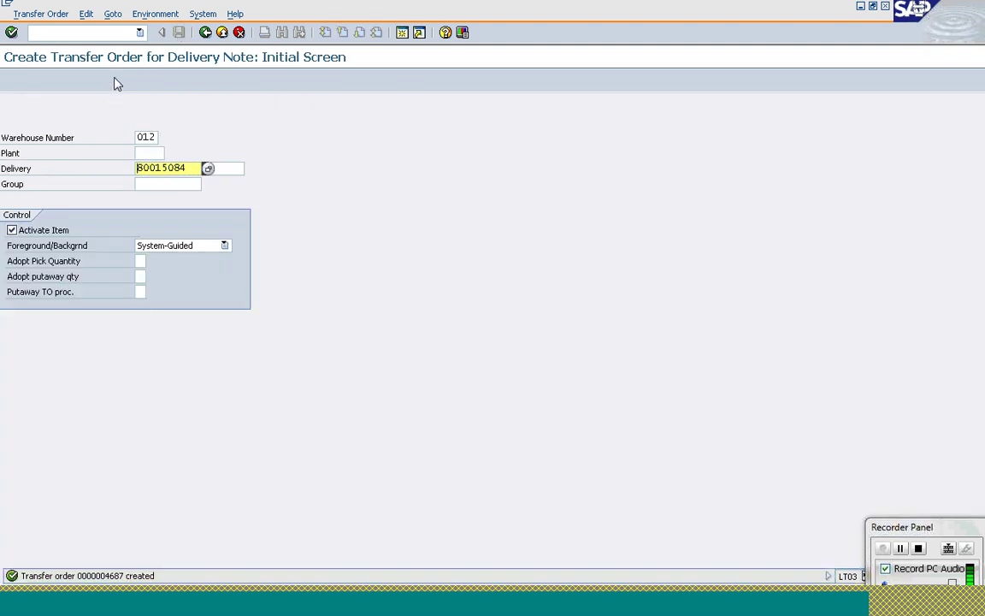
# - Start VL02N with /nvl02n and post goods issue for the outbound delivery
pyautogui.click(112, 34)
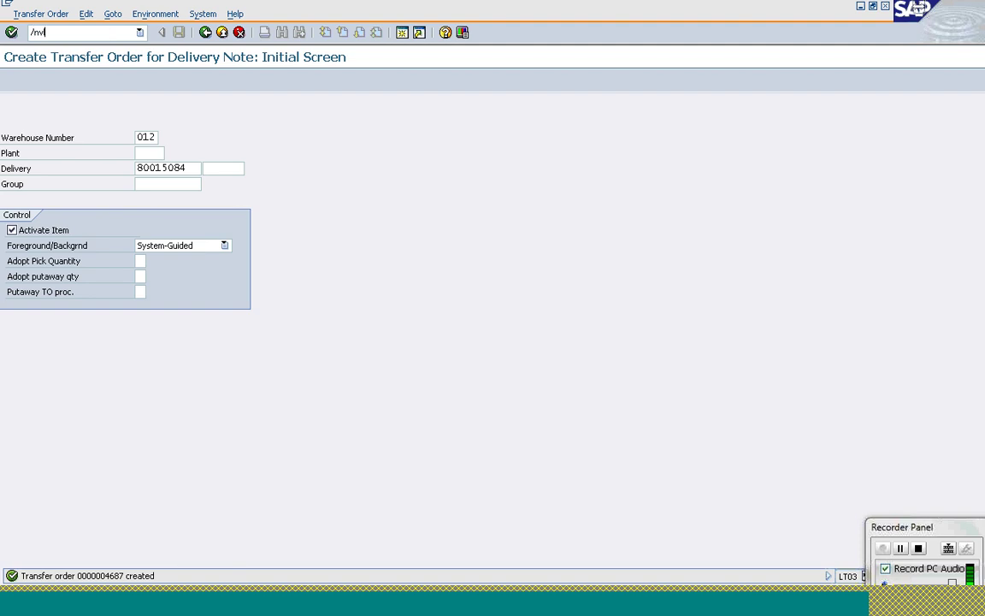
pyautogui.write('/nvl02n')
pyautogui.press('Return')
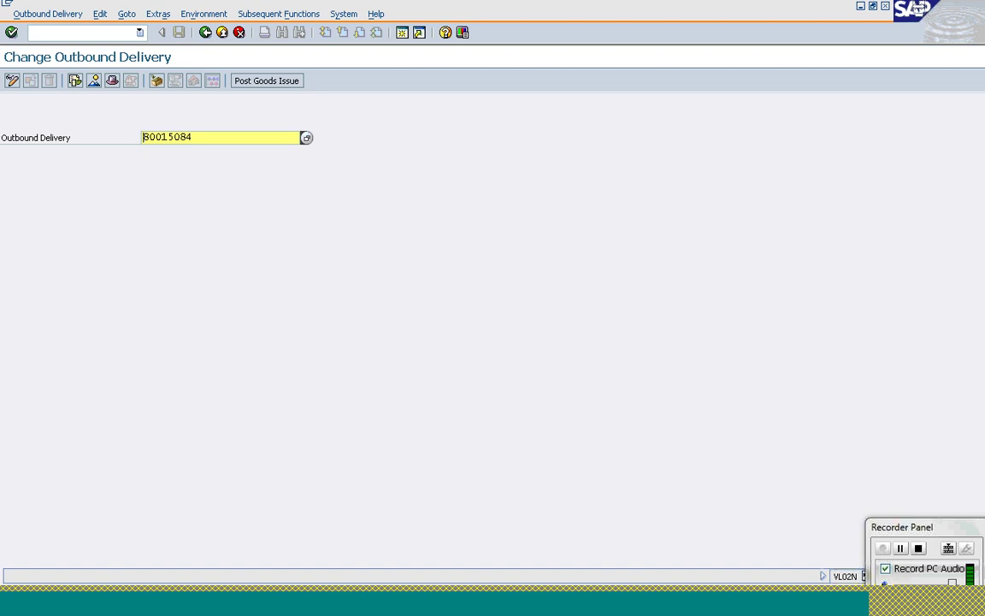
pyautogui.click(264, 82)
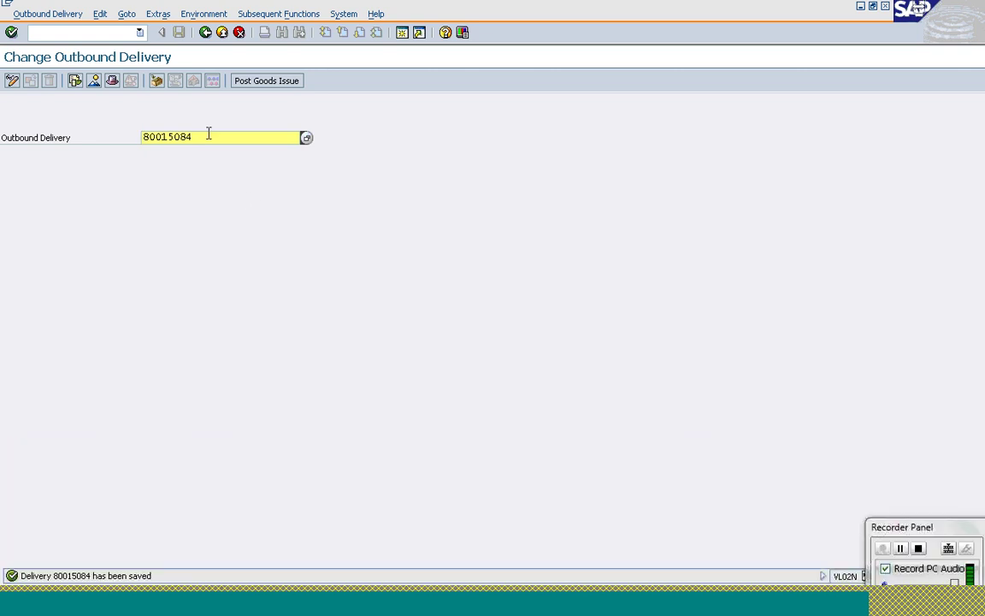
# - Start VF01 for the delivery, create its F2 invoice and save the billing document
pyautogui.moveTo(209, 135); pyautogui.dragTo(141, 134)
pyautogui.click(141, 135)
pyautogui.click(100, 31)
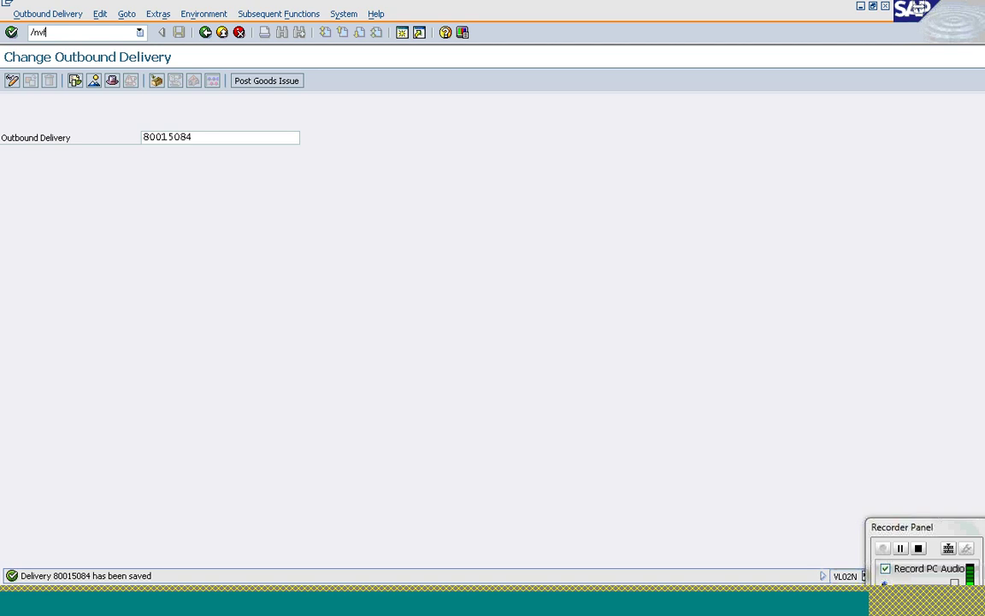
pyautogui.press('Return')
pyautogui.press('Return')
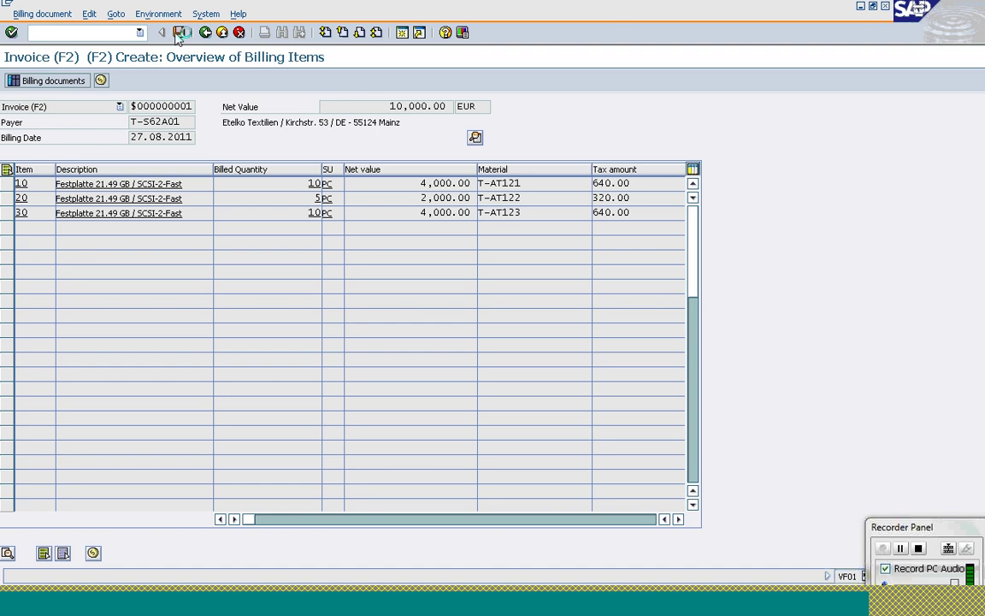
pyautogui.click(179, 33)
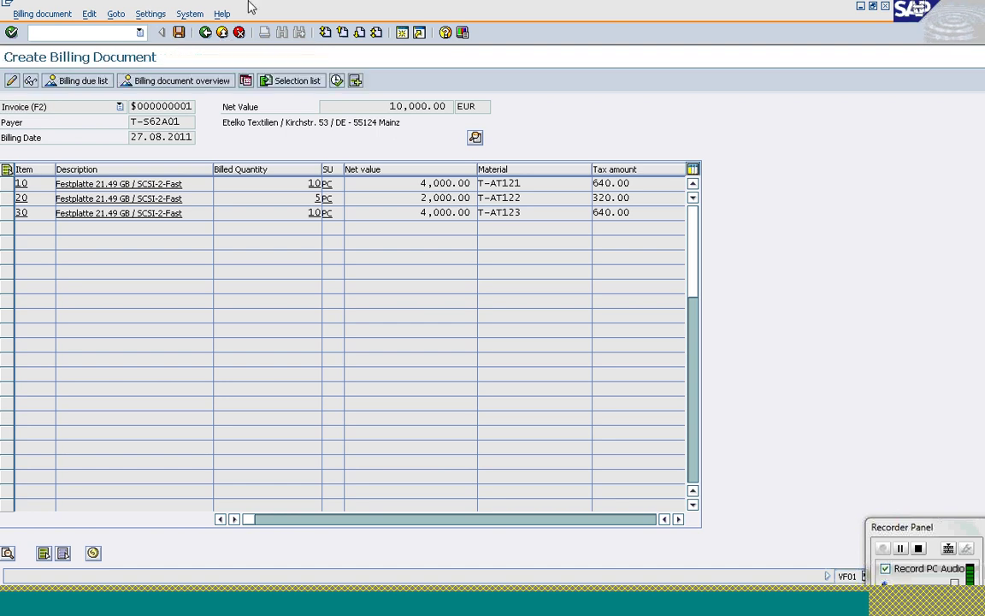
# - Try to open the order created without reference in VA02 using /nva02, and return to SAP Easy Access
pyautogui.click(120, 31)
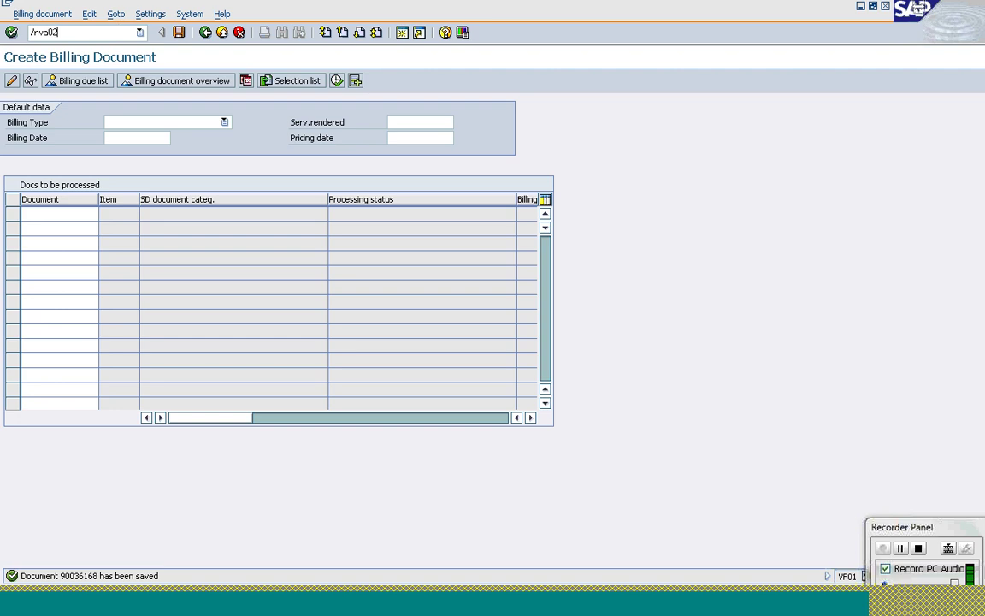
pyautogui.press('Return')
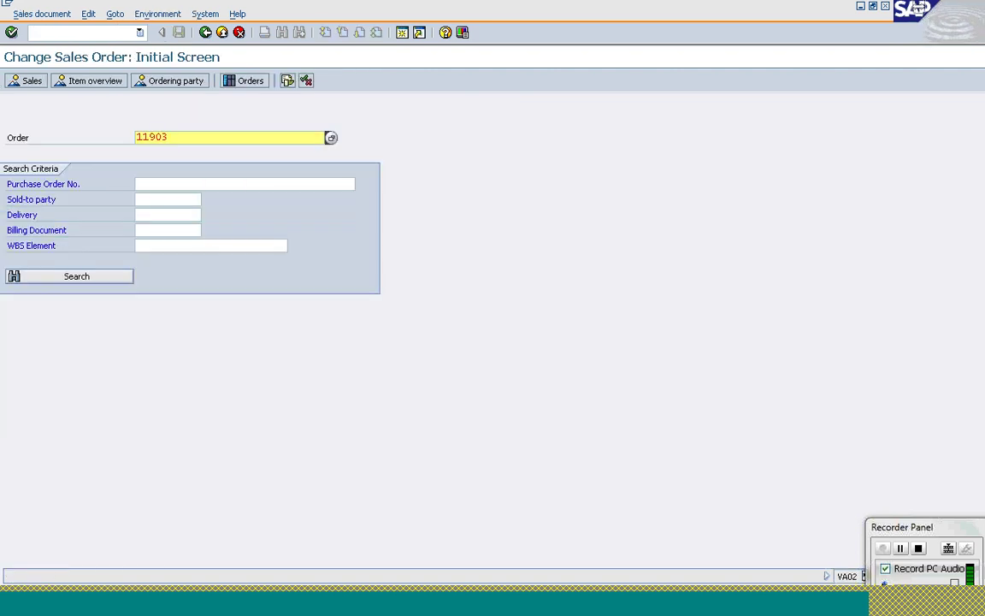
pyautogui.press('Return')
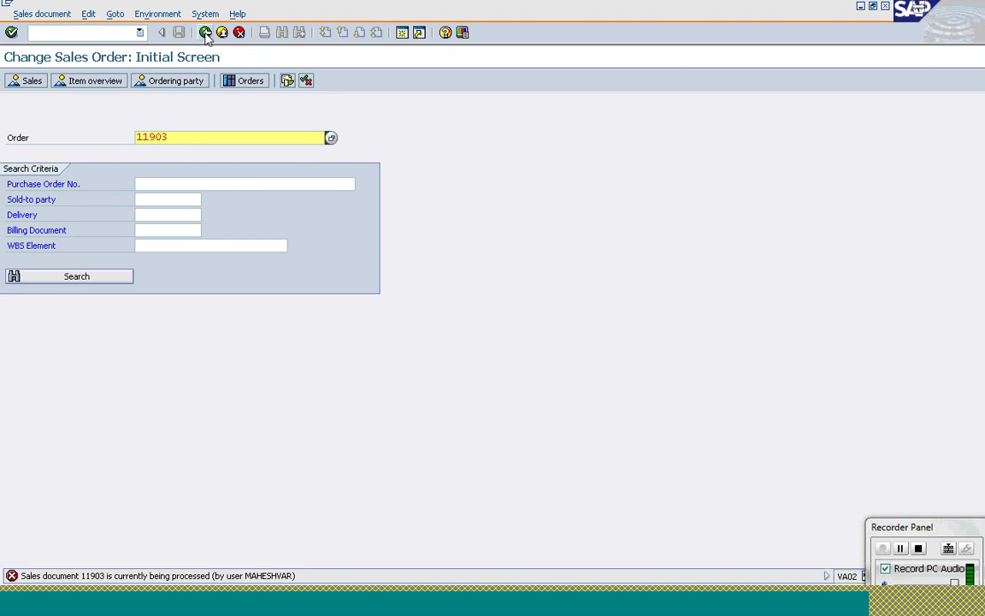
pyautogui.click(205, 33)
# - Switch to the session where the order created without reference is already open and delete that standard order
pyautogui.moveTo(262, 609)
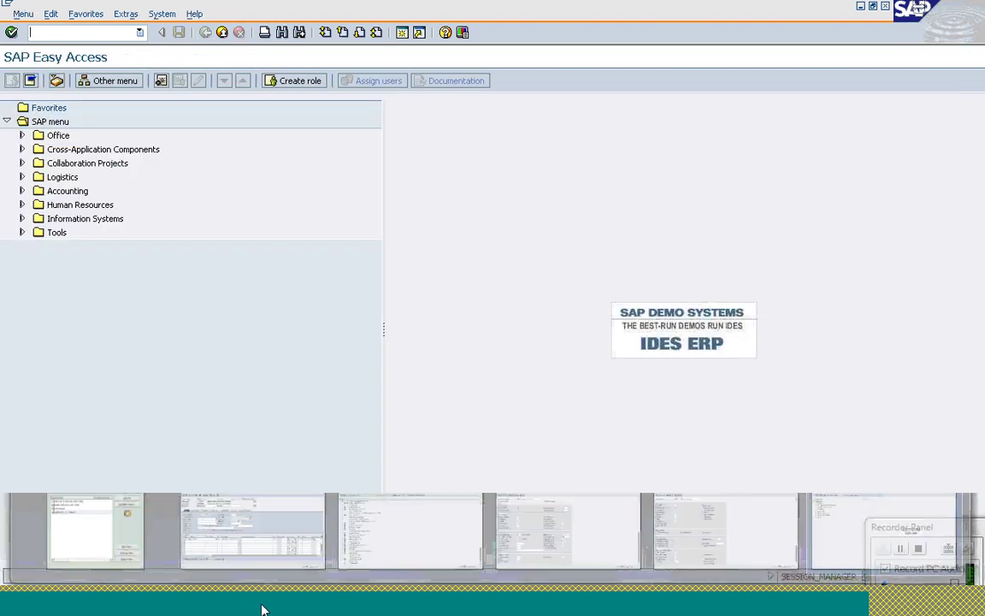
pyautogui.click(253, 518)
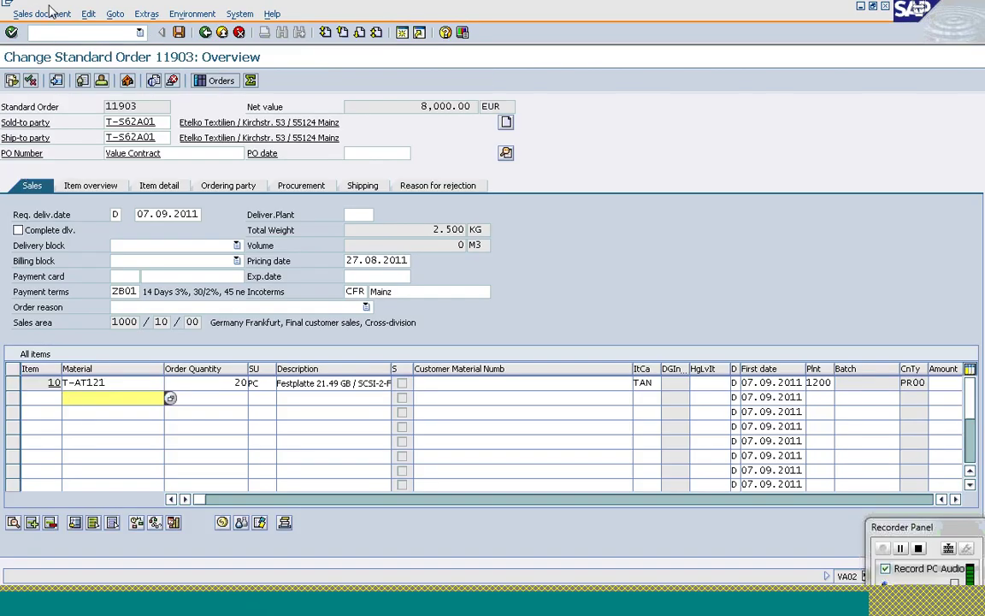
pyautogui.click(50, 11)
pyautogui.click(49, 170)
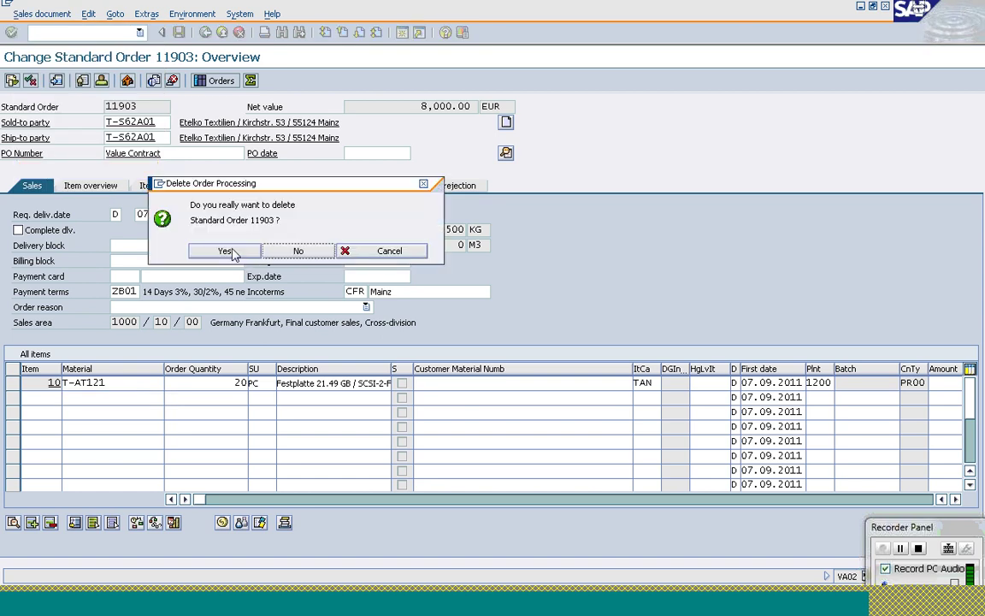
pyautogui.click(227, 251)
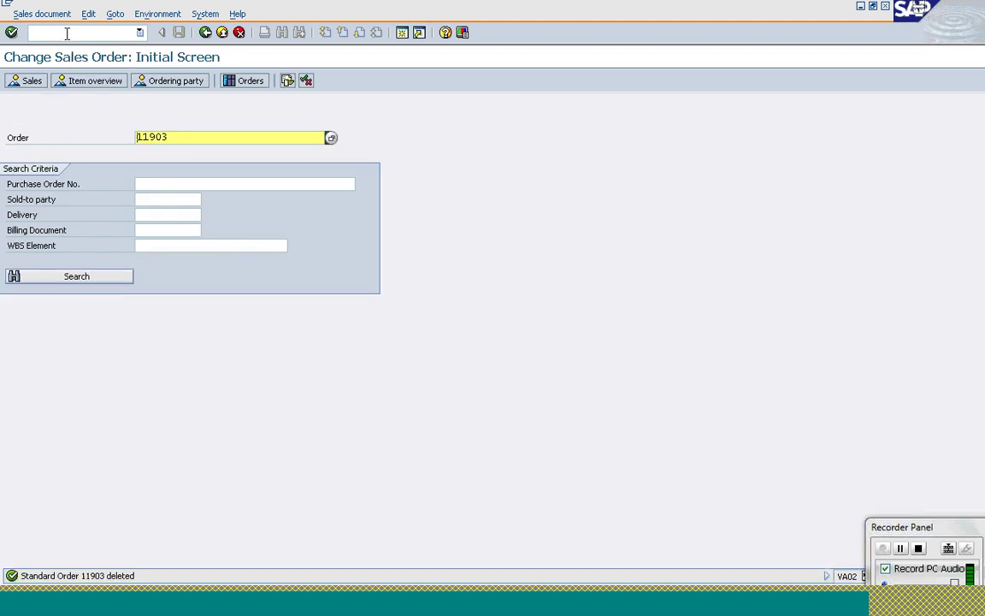
# - Start VA42 with /nva42 and open the value contract for change, acknowledging the subsequent documents information
pyautogui.click(67, 33)
pyautogui.write('/')
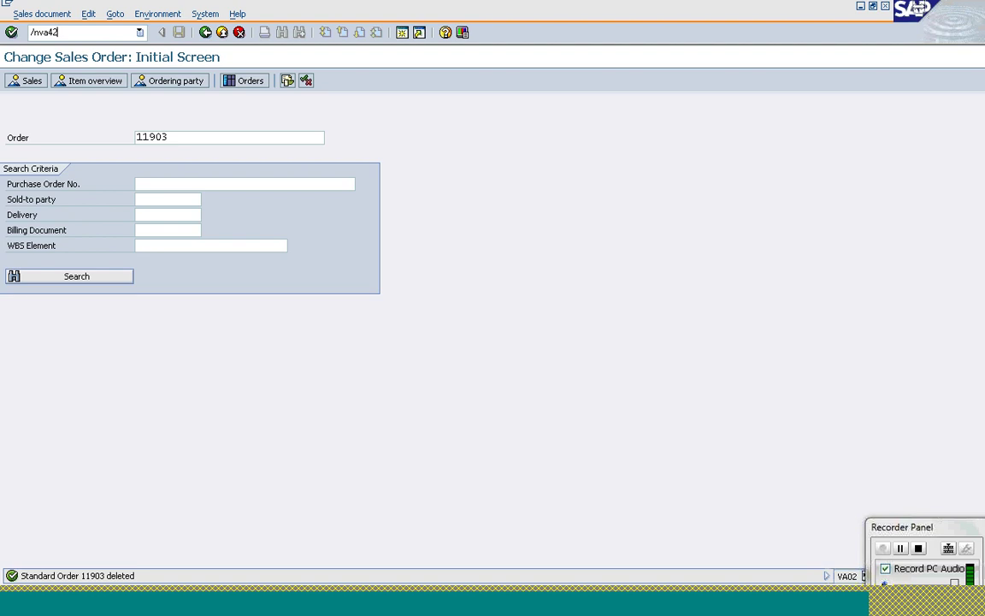
pyautogui.write('nva42')
pyautogui.press('Return')
pyautogui.press('Return')
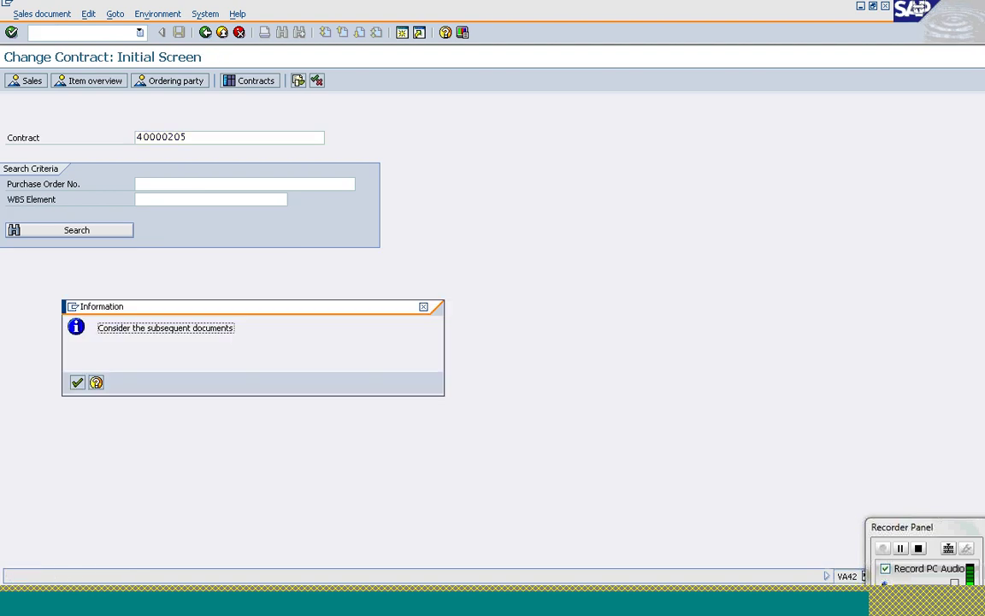
pyautogui.press('Return')
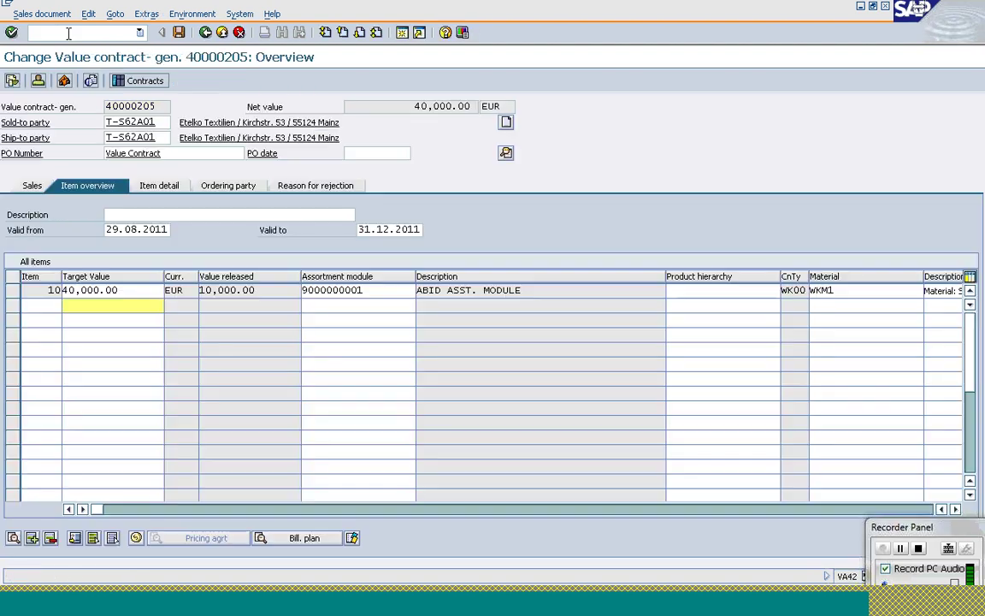
# - Select the contract item and compare its target value with its released value
pyautogui.click(14, 294)
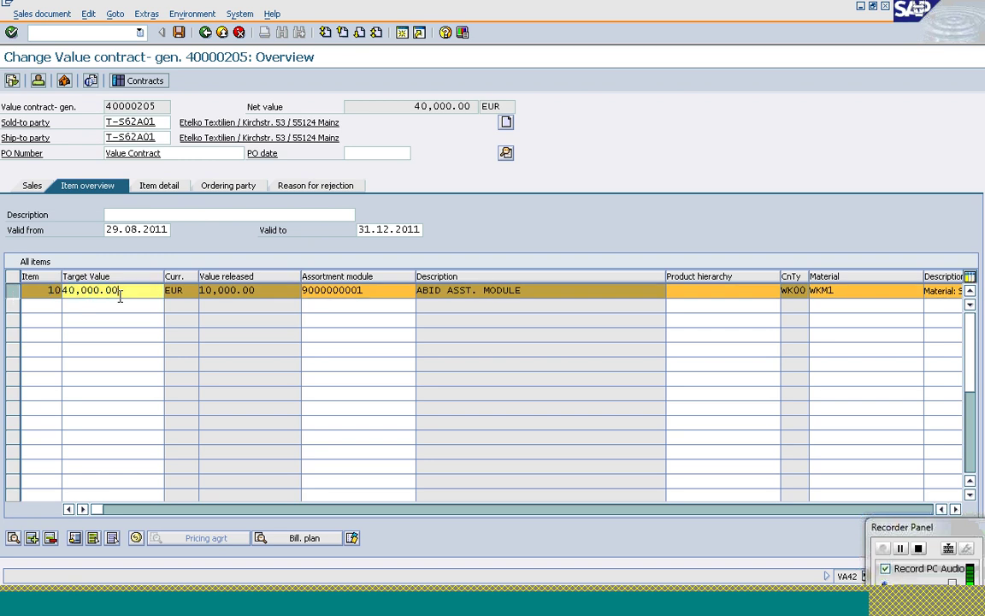
pyautogui.click(226, 295)
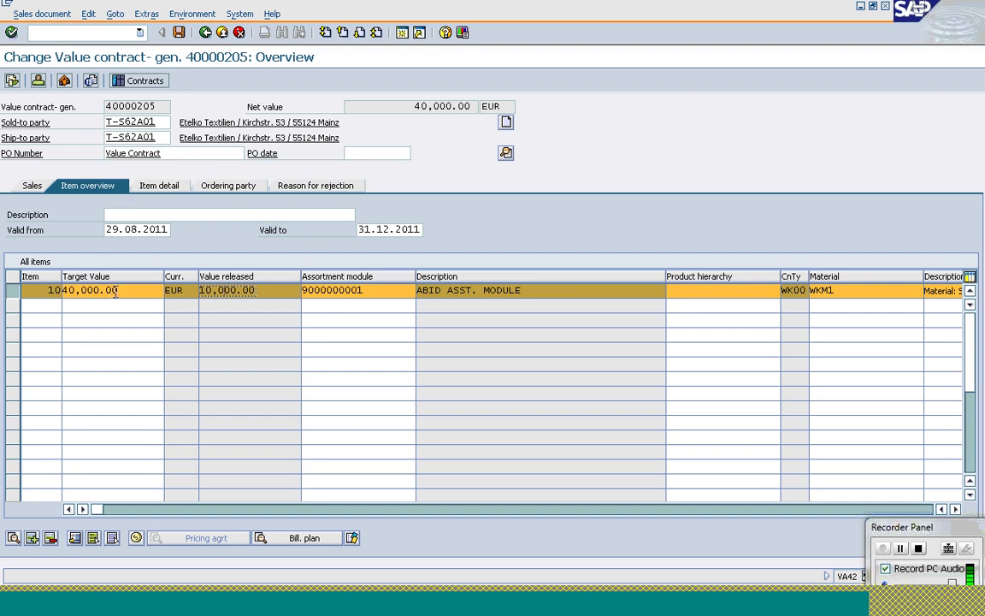
pyautogui.click(115, 293)
pyautogui.click(226, 291)
# - Switch to the SAP Easy Access session and start an OR standard order without reference in VA01
pyautogui.hotkey('alt', 'Tab')
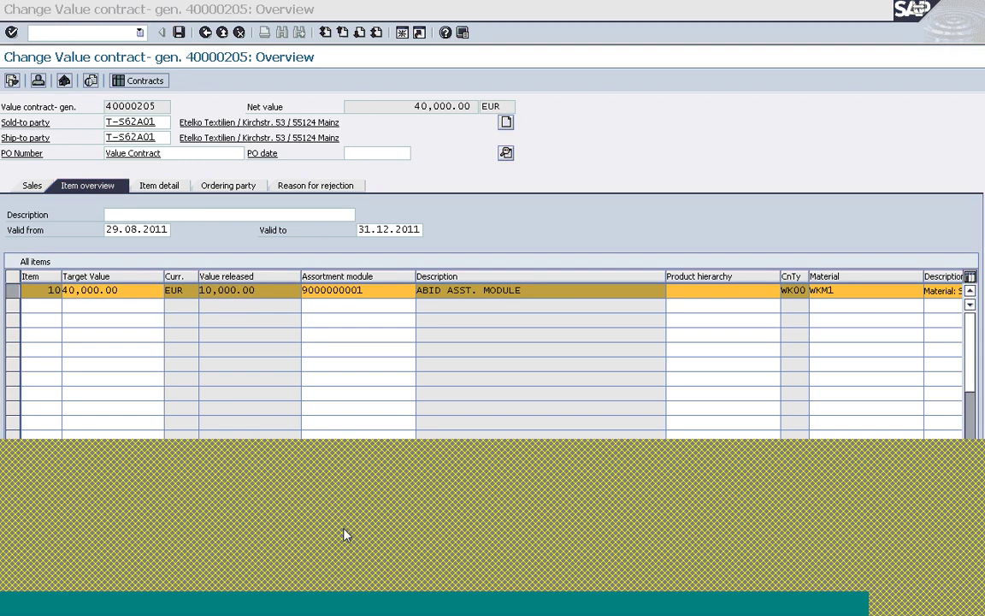
pyautogui.hotkey('alt', 'Tab')
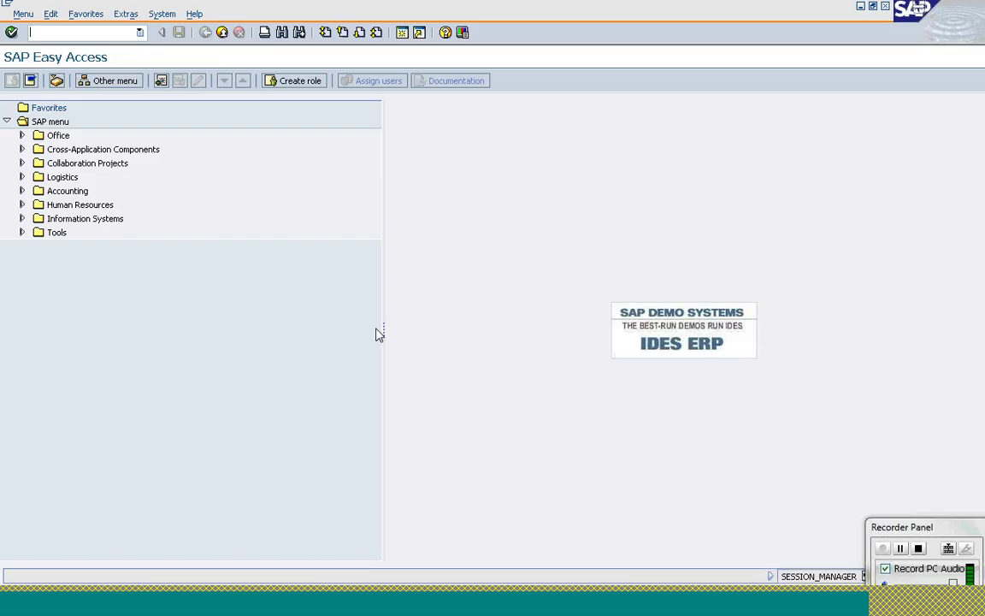
pyautogui.write('va01')
pyautogui.press('Return')
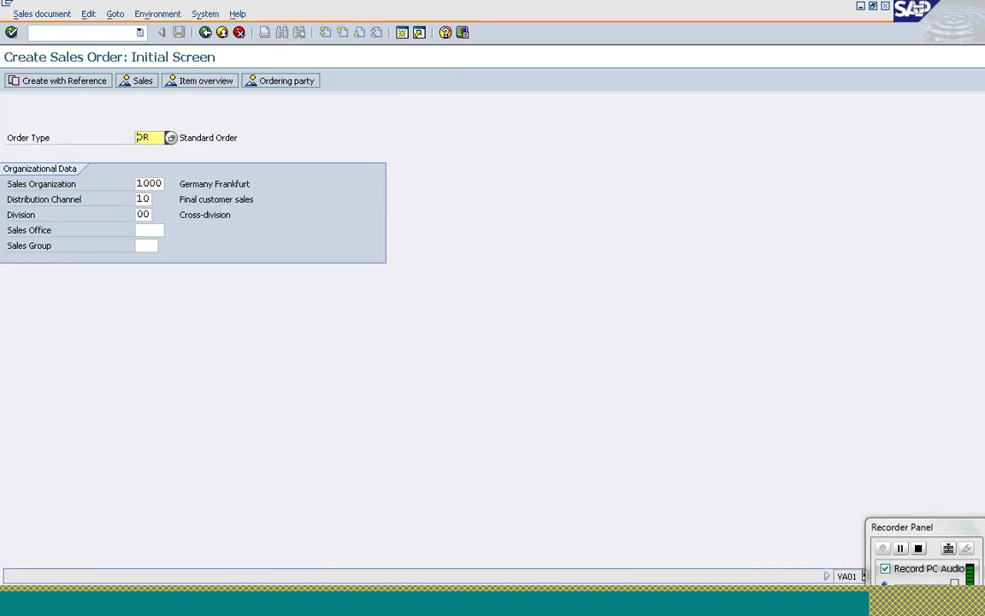
pyautogui.press('Return')
# - Enter the sold-to party and set the PO number to Value Contract in the order header
pyautogui.press('BackSpace')
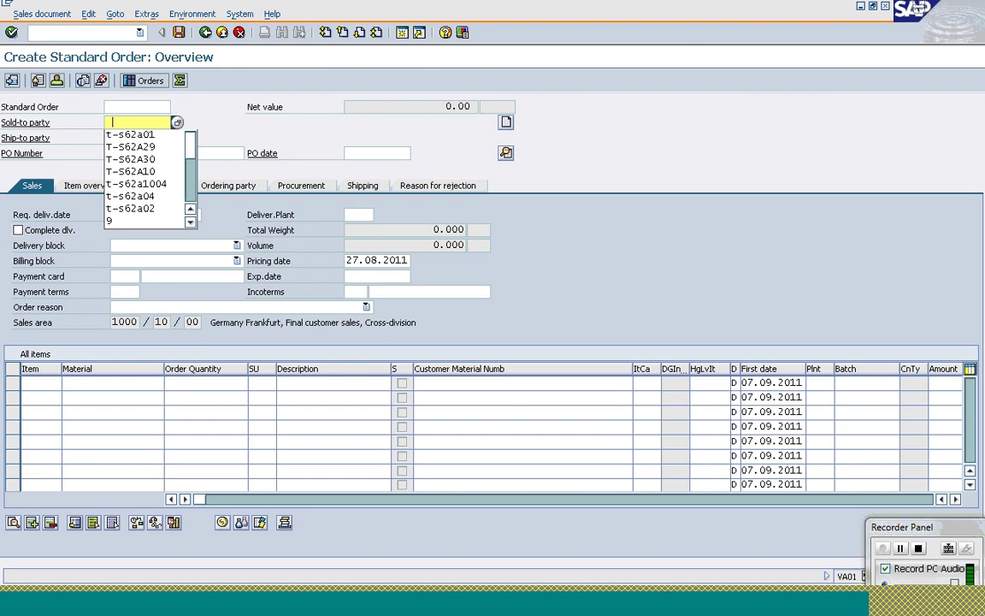
pyautogui.press('Down')
pyautogui.press('Return')
pyautogui.press('Tab')
pyautogui.press('Tab')
pyautogui.press('Down')
pyautogui.press('Return')
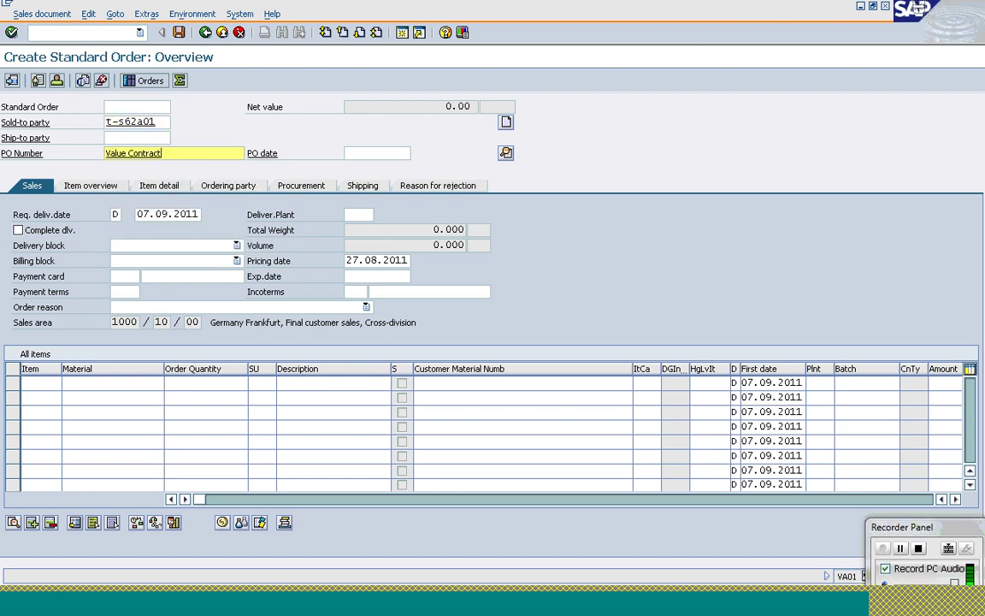
# - Enter material T-AT121 with an order quantity of 20 as the first order item
pyautogui.click(86, 383)
pyautogui.press('BackSpace')
pyautogui.press('Down')
pyautogui.press('Return')
pyautogui.press('Tab')
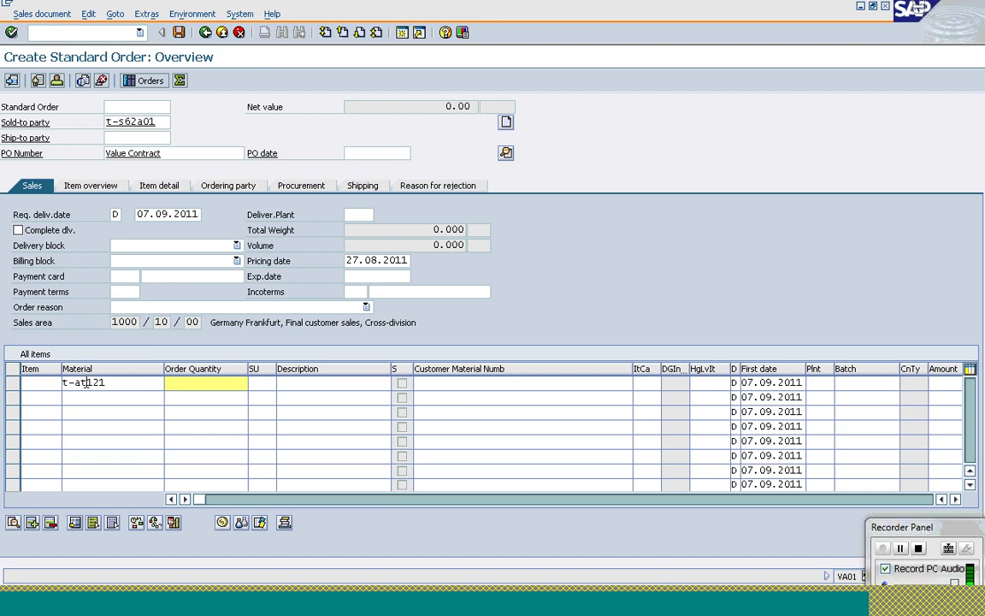
pyautogui.write('20')
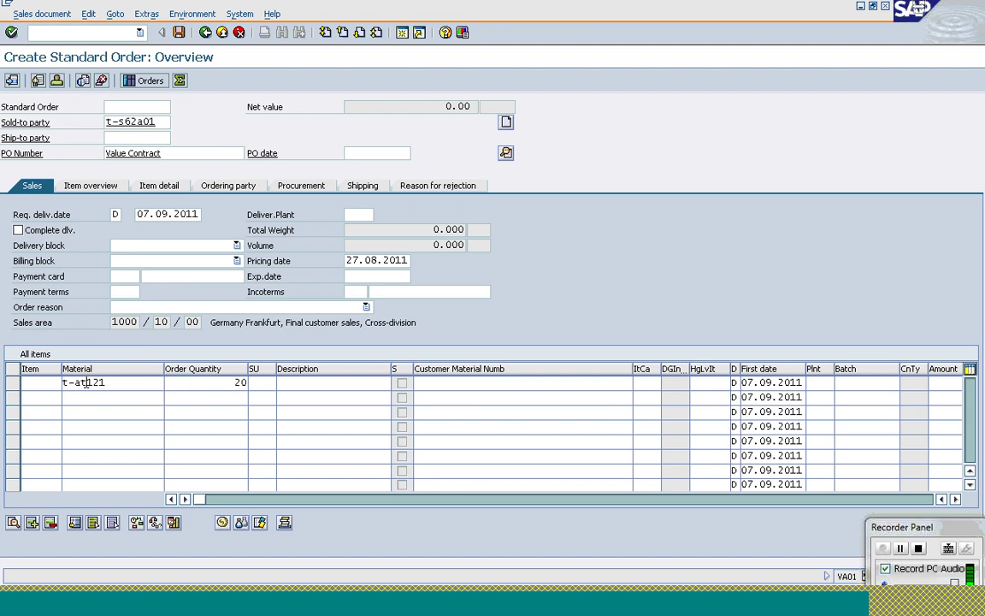
pyautogui.press('Return')
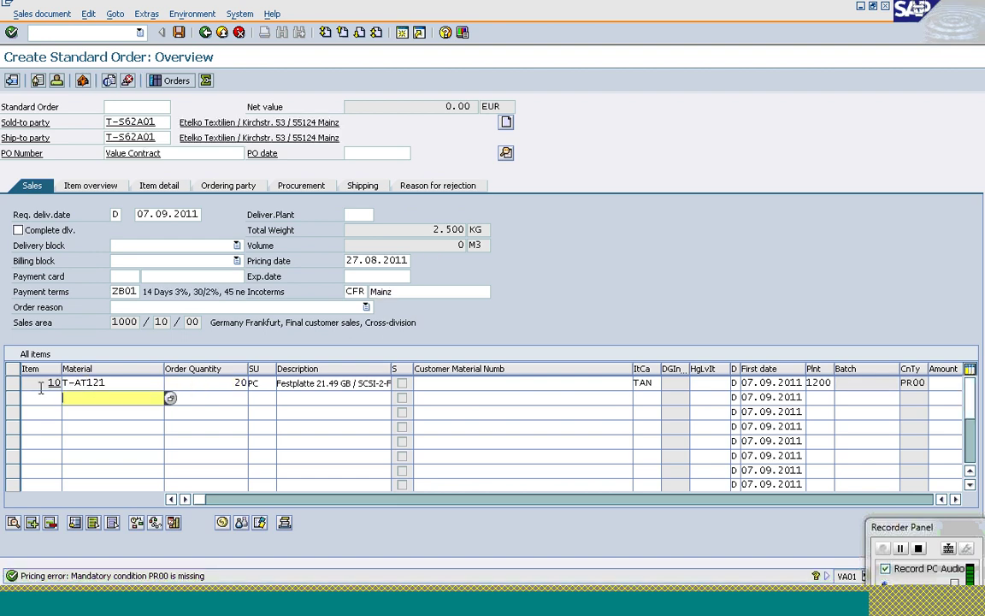
# - Add price condition PR00 with an amount of 400 to item 10 and return to the order overview
pyautogui.click(13, 384)
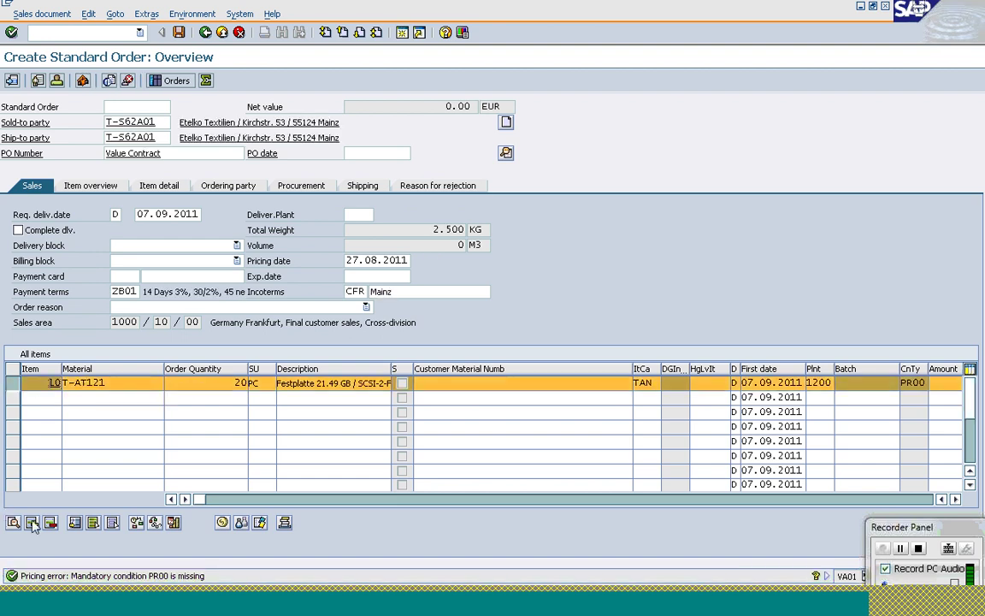
pyautogui.click(225, 522)
pyautogui.press('BackSpace')
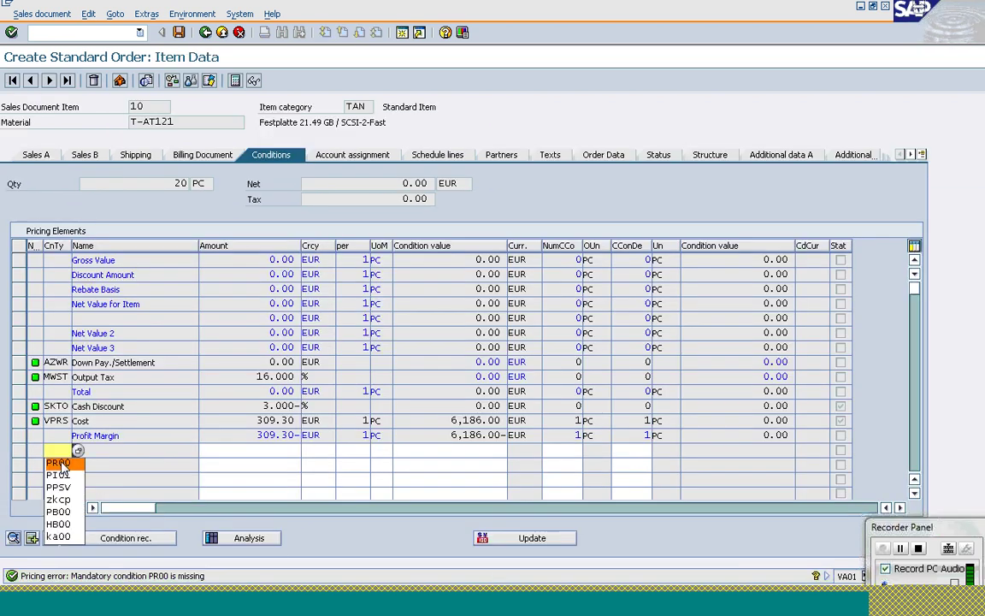
pyautogui.click(58, 463)
pyautogui.press('Tab')
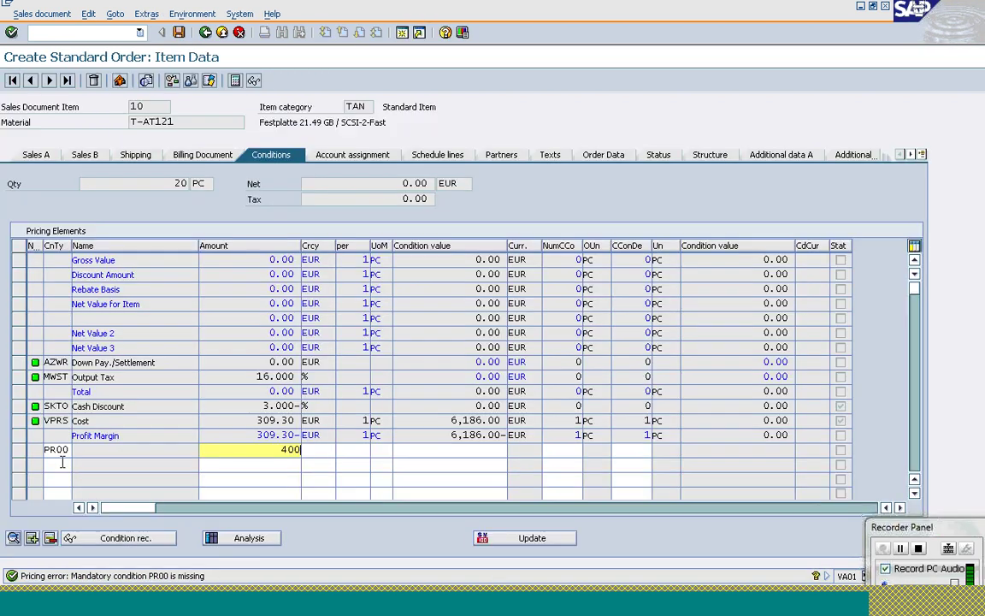
pyautogui.press('Return')
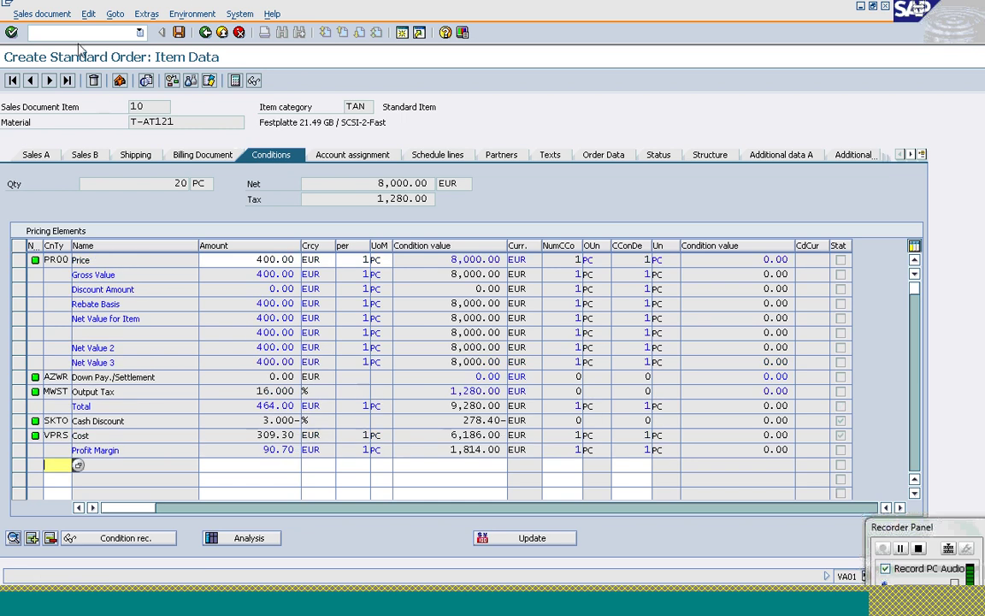
pyautogui.click(205, 33)
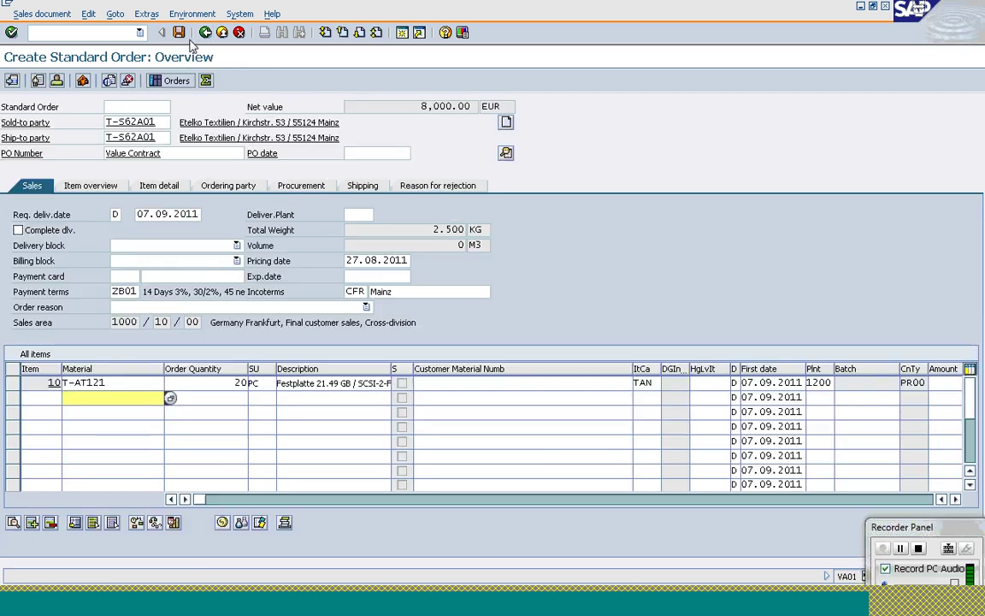
# - Save the standard order and reopen it in change mode
pyautogui.click(180, 35)
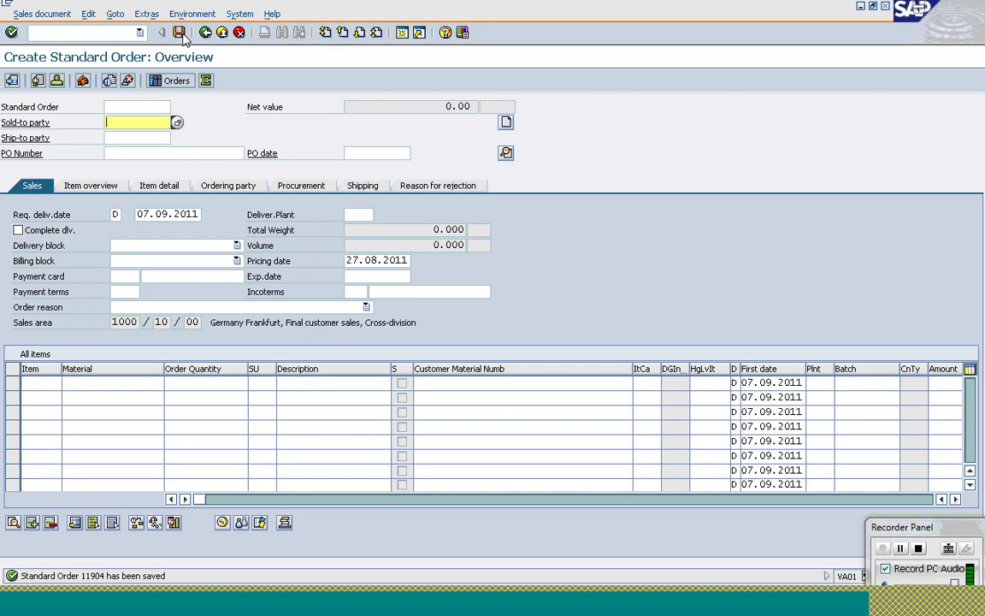
pyautogui.click(205, 33)
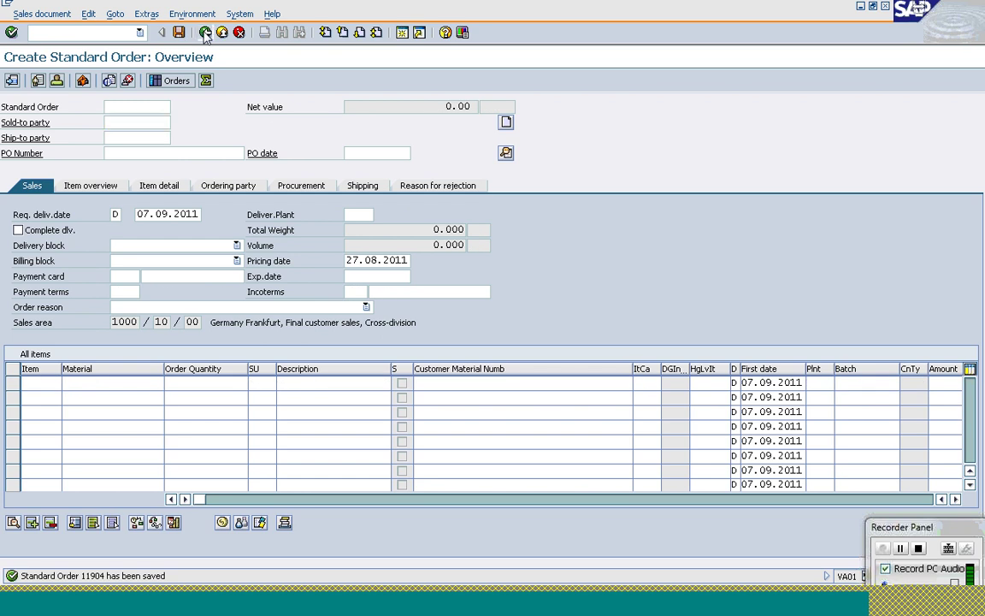
pyautogui.click(50, 15)
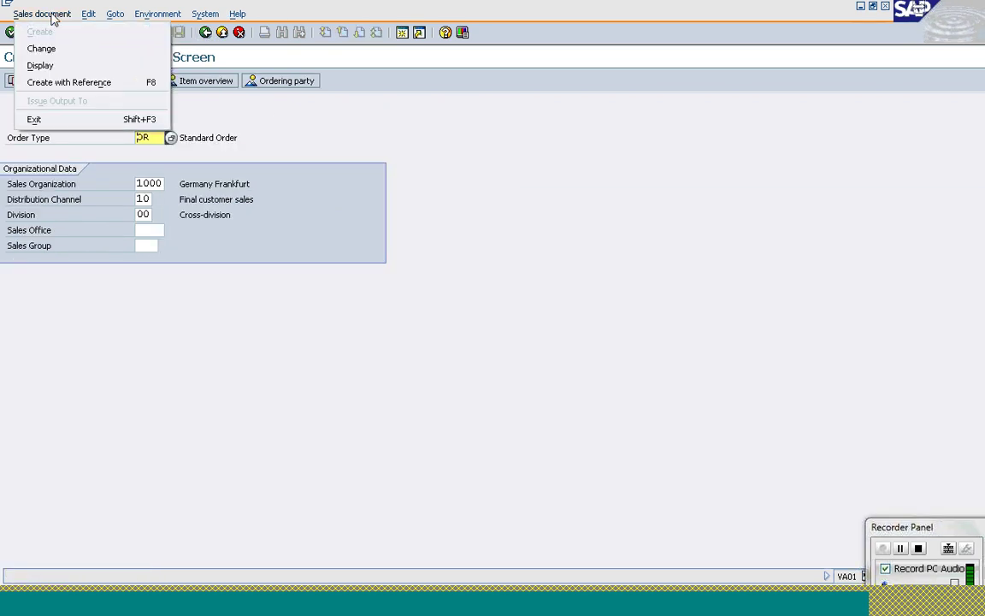
pyautogui.click(41, 48)
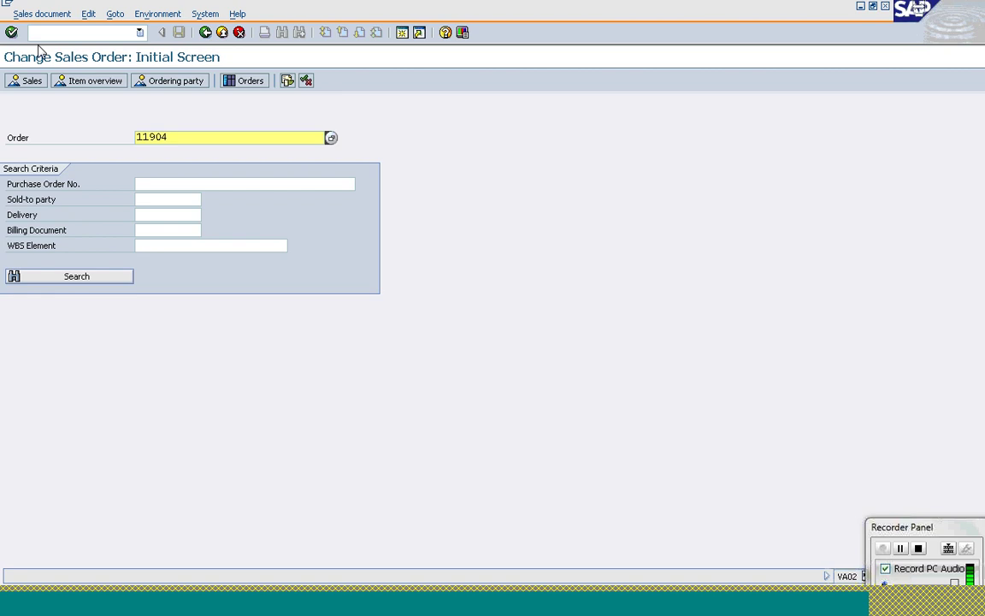
pyautogui.press('Return')
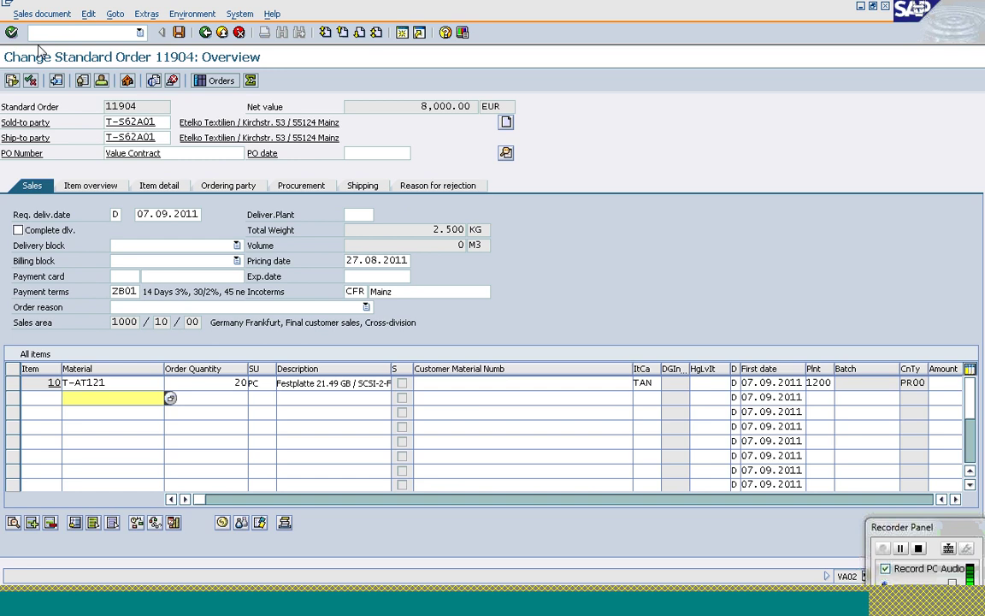
# - Start the item-level contract assignment for item 10 and look up the customer's available contract
pyautogui.click(13, 385)
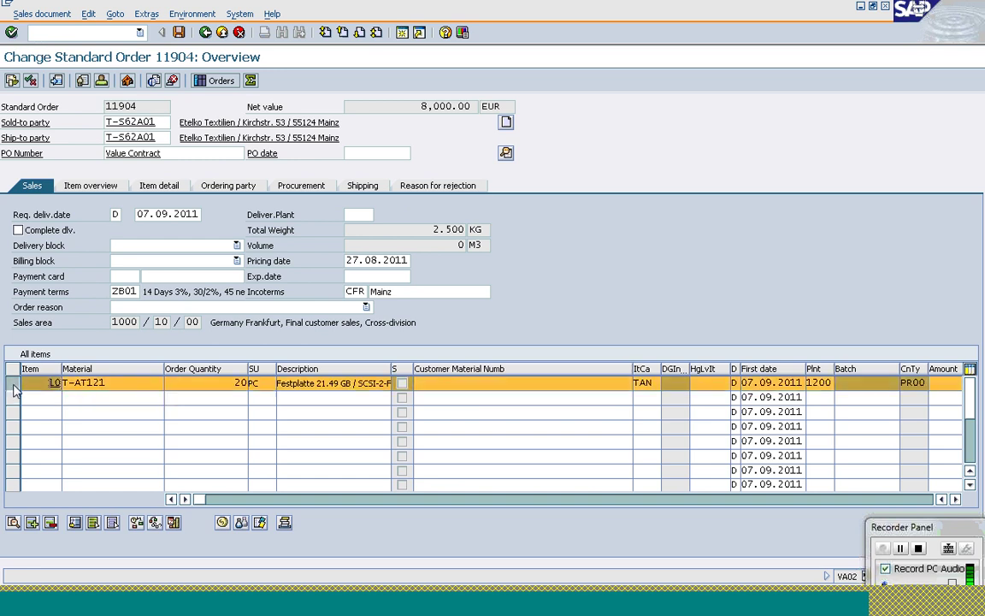
pyautogui.click(88, 14)
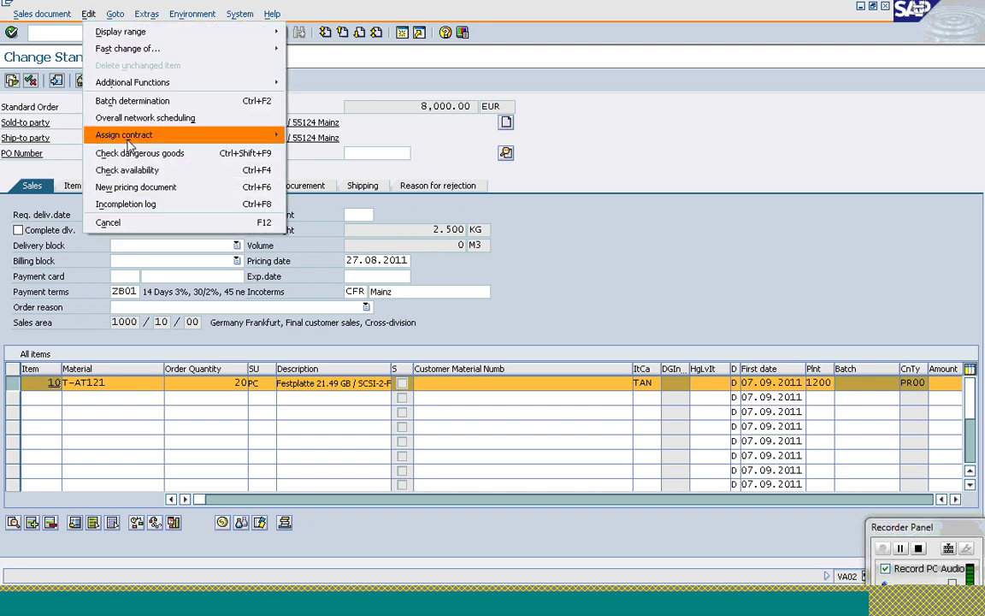
pyautogui.moveTo(124, 137)
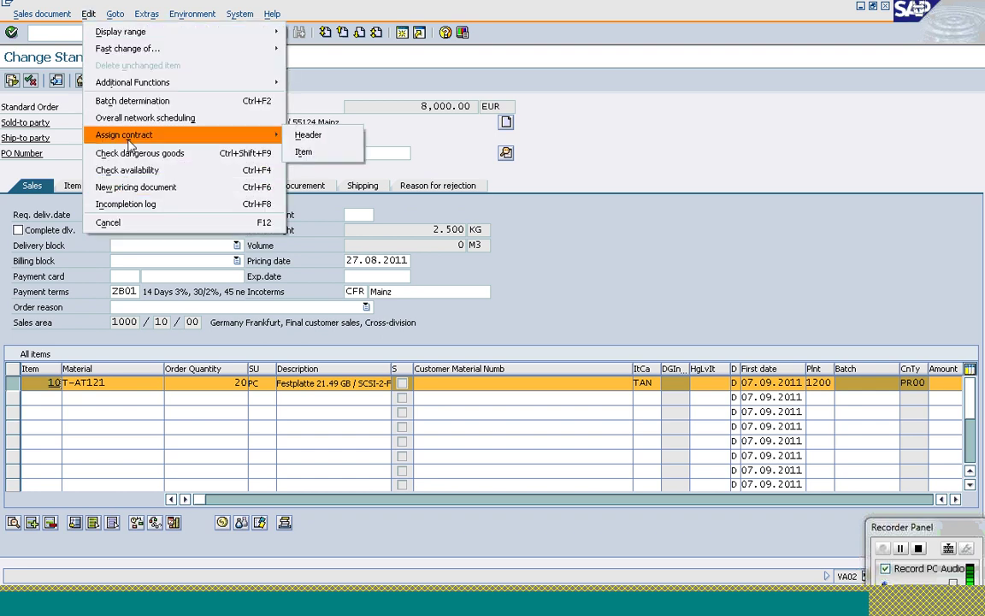
pyautogui.click(303, 152)
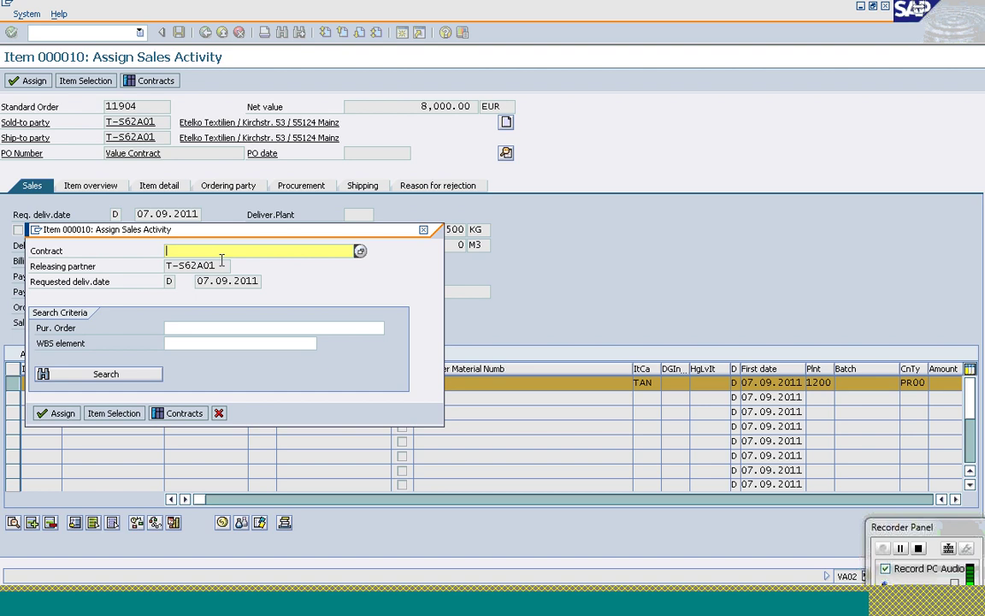
pyautogui.click(183, 414)
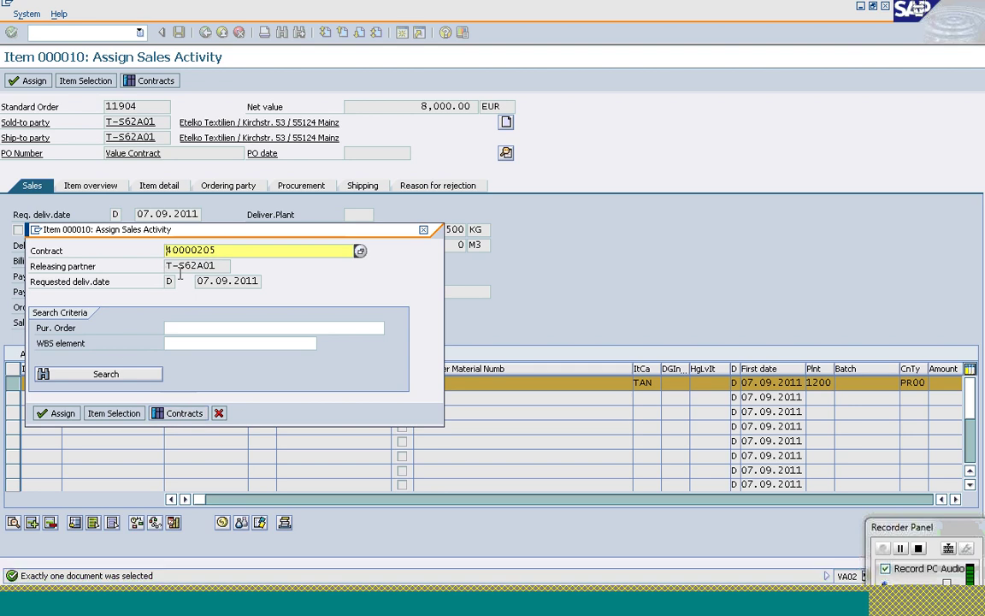
# - Try to assign the selected value contract to order item 10
pyautogui.moveTo(173, 231); pyautogui.dragTo(351, 141)
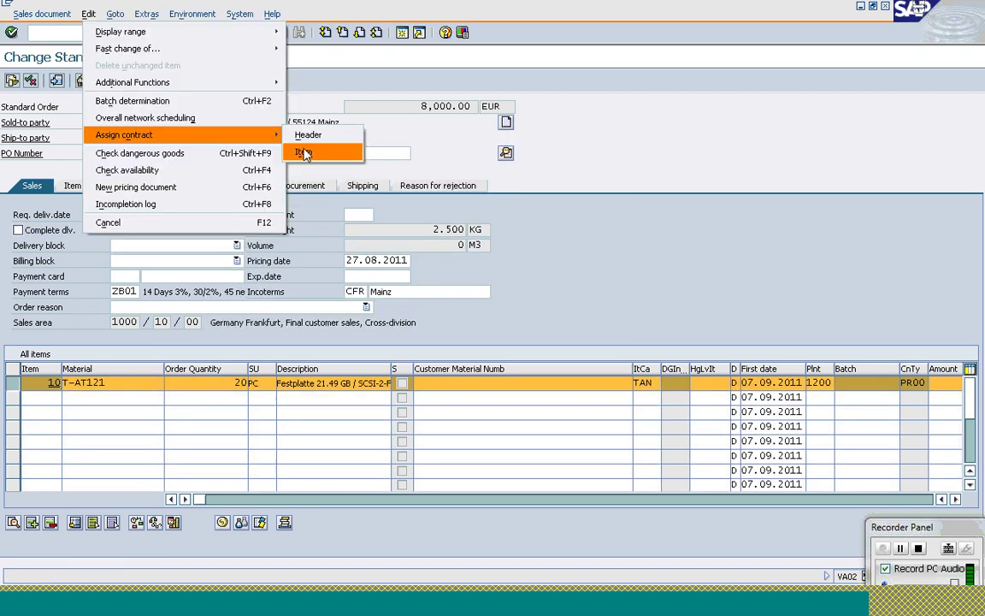
pyautogui.click(304, 153)
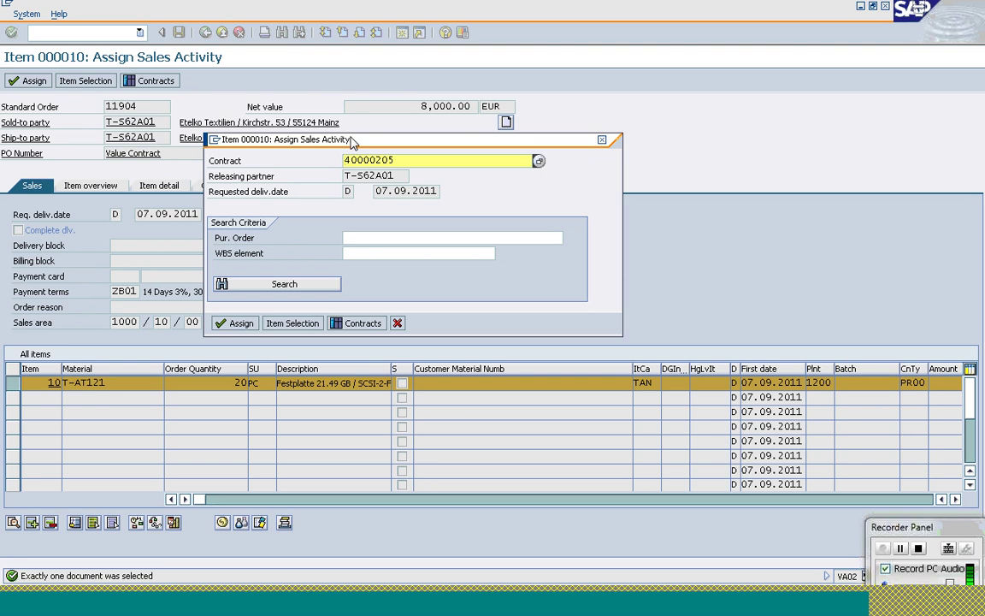
pyautogui.click(224, 323)
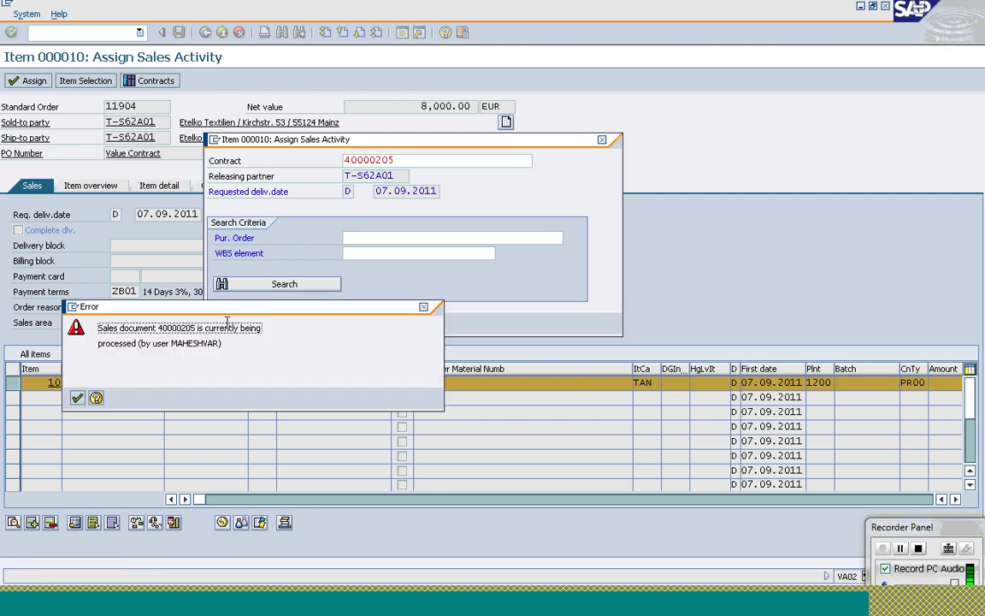
pyautogui.click(76, 399)
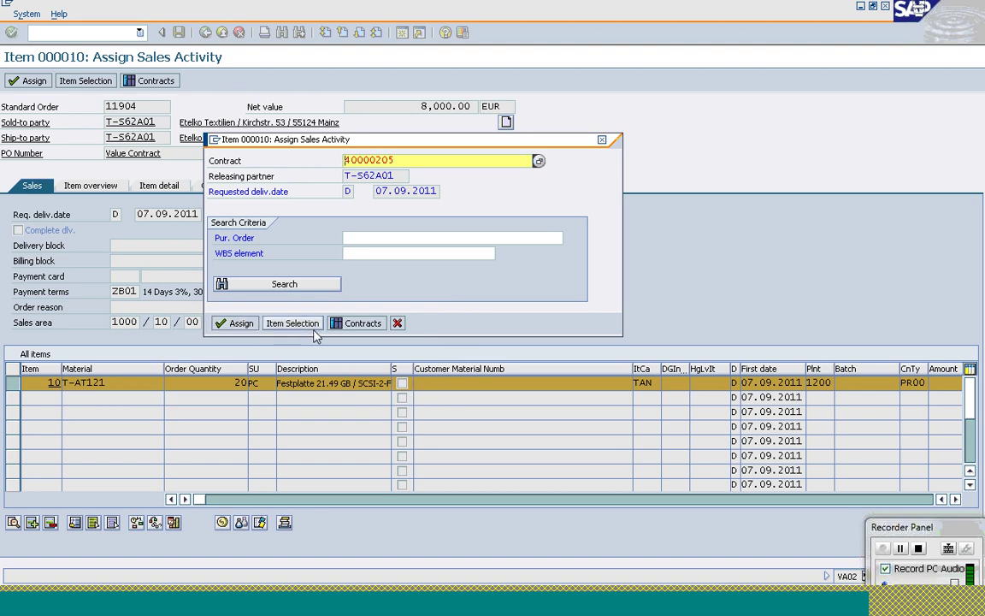
# - Switch to the value contract session, exit the contract without saving, and return to the Assign Sales Activity session
pyautogui.moveTo(266, 602)
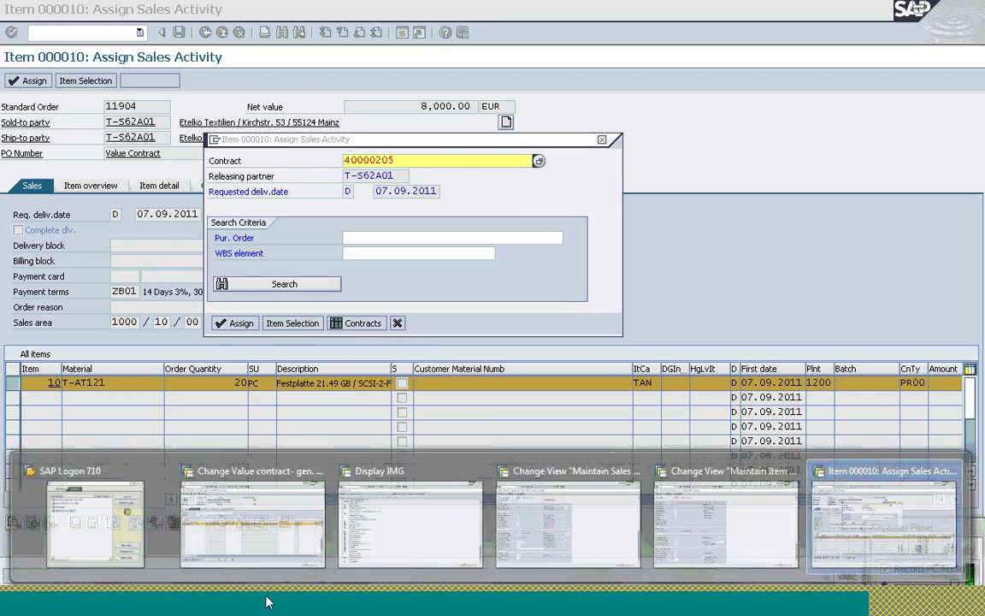
pyautogui.click(274, 518)
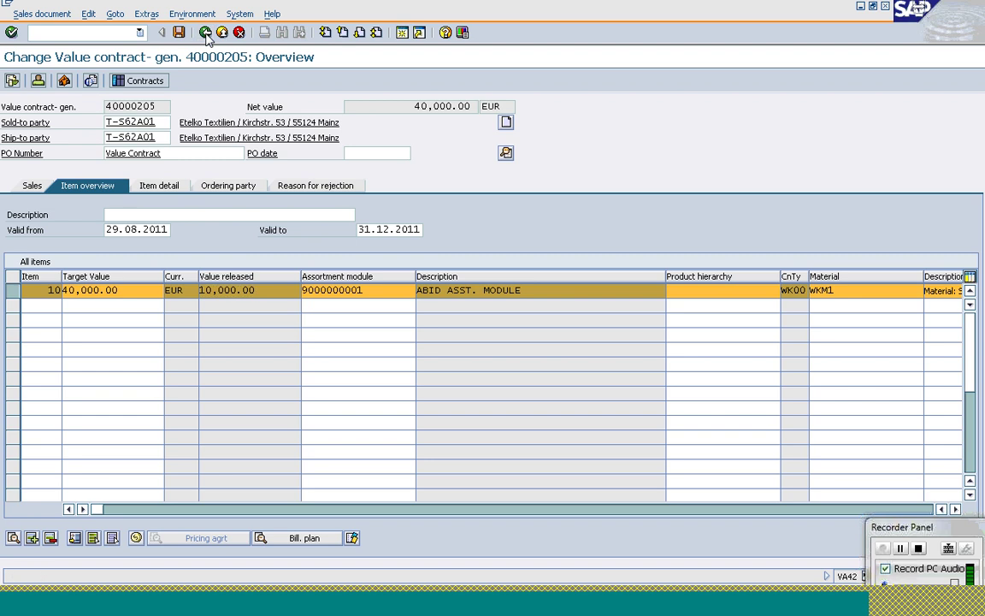
pyautogui.click(205, 32)
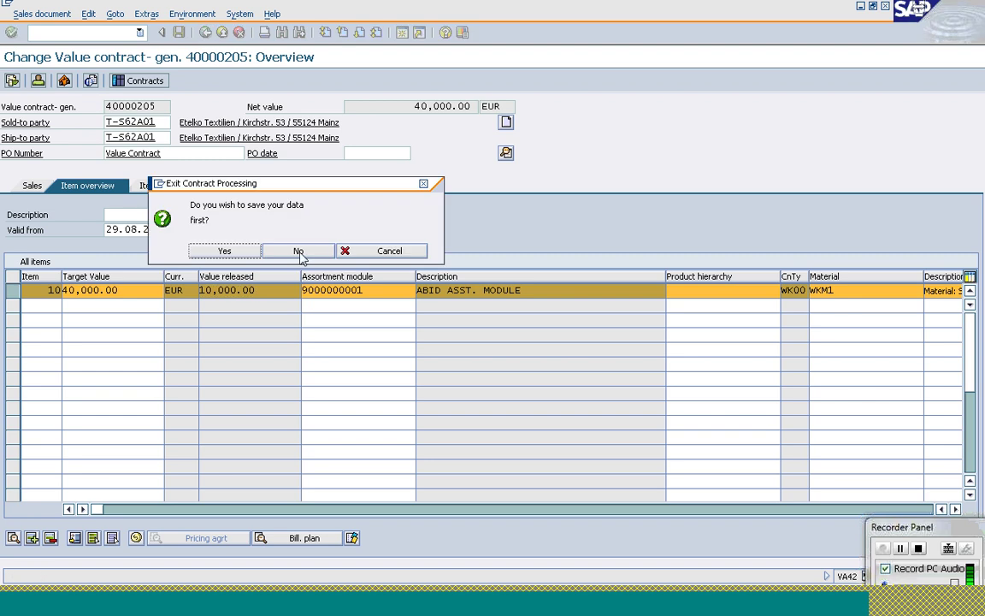
pyautogui.click(298, 250)
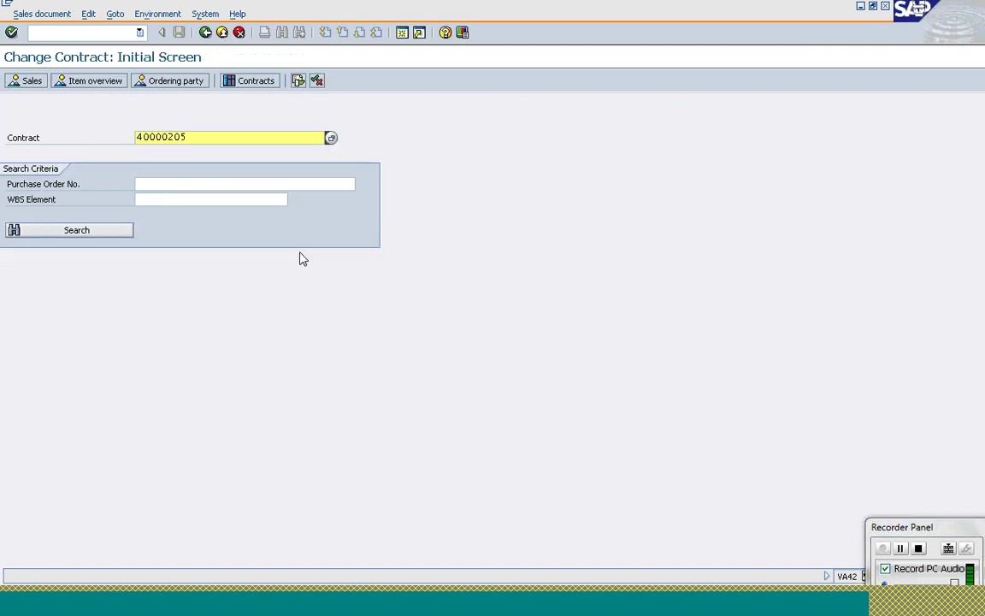
pyautogui.click(206, 33)
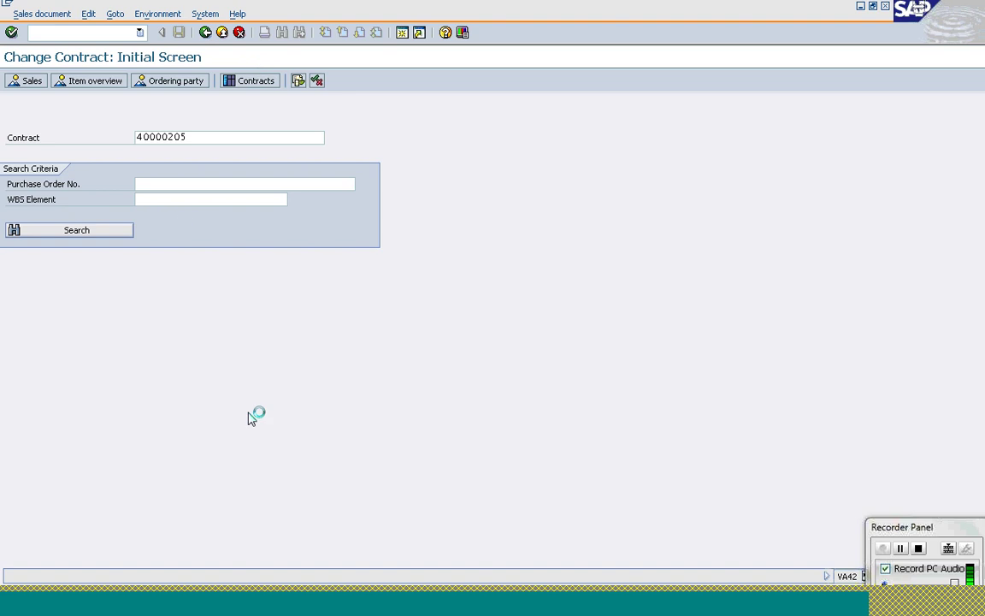
pyautogui.click(272, 607)
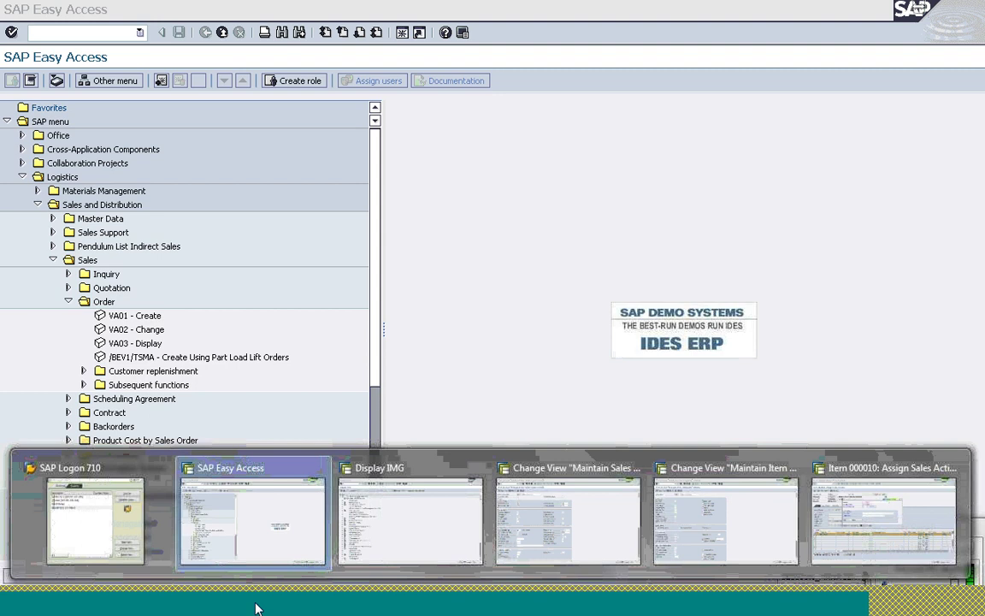
pyautogui.click(255, 608)
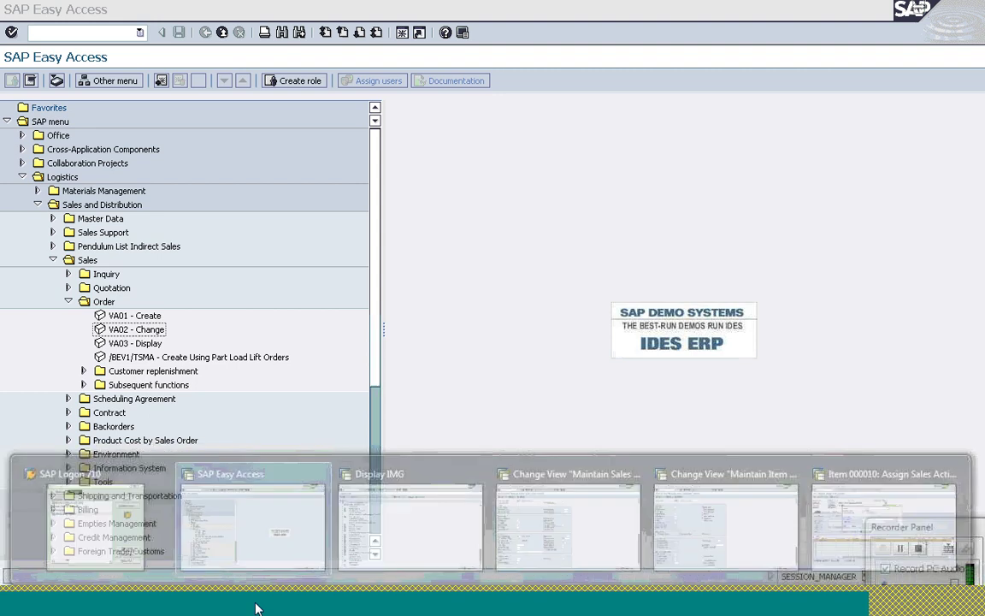
pyautogui.click(876, 527)
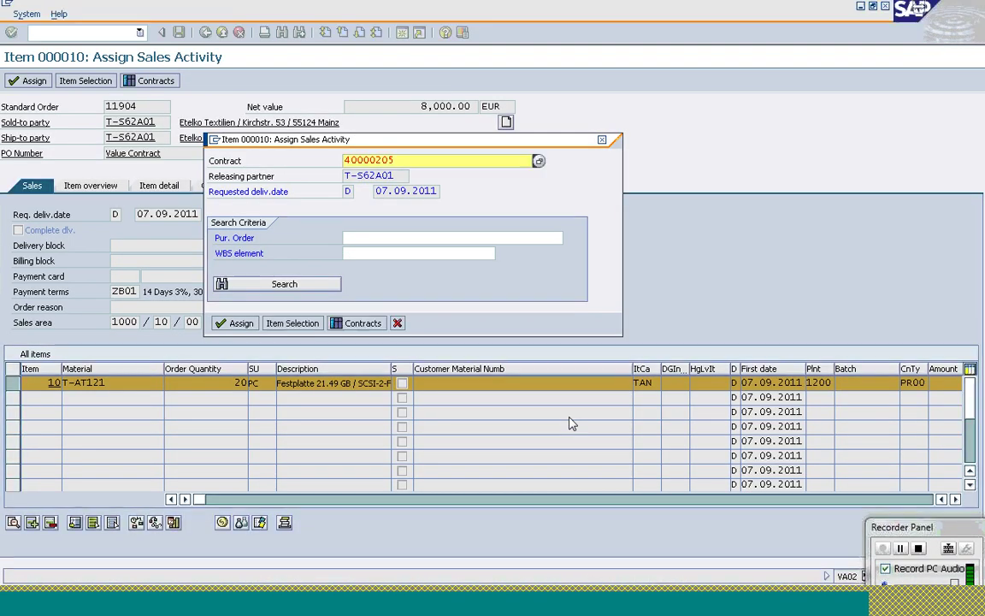
# - Assign the value contract to order item 10 and acknowledge the new pricing information
pyautogui.click(240, 325)
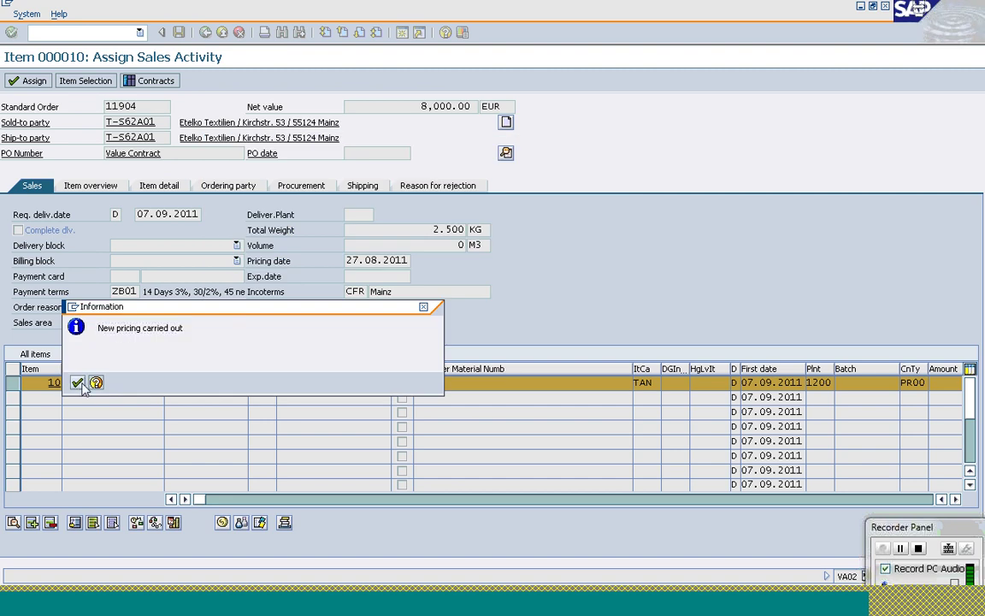
pyautogui.click(77, 384)
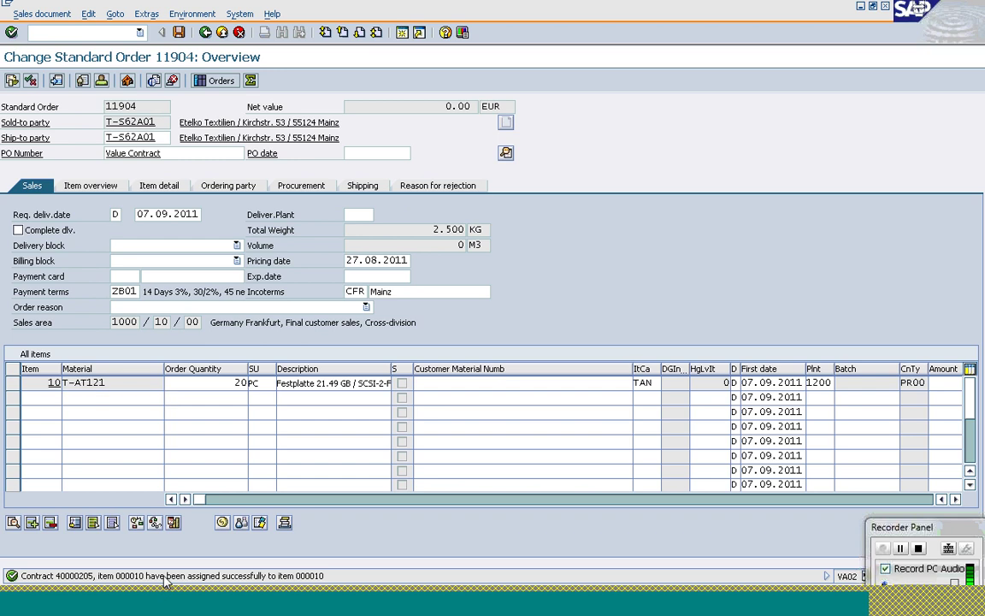
# - Open the help text for the contract assignment message and highlight the contract and item references in it
pyautogui.press('F1')
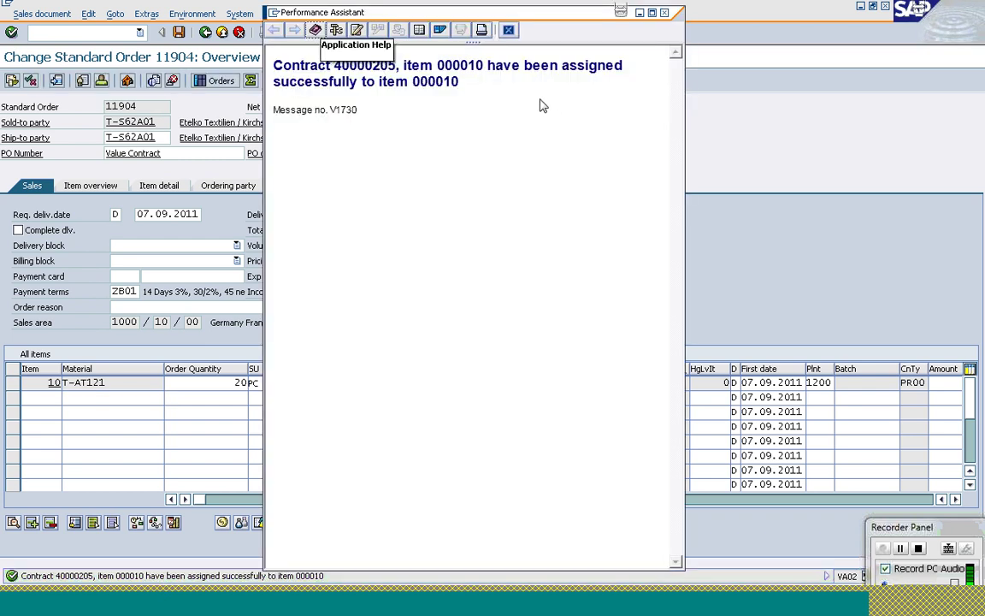
pyautogui.moveTo(462, 83); pyautogui.dragTo(342, 85)
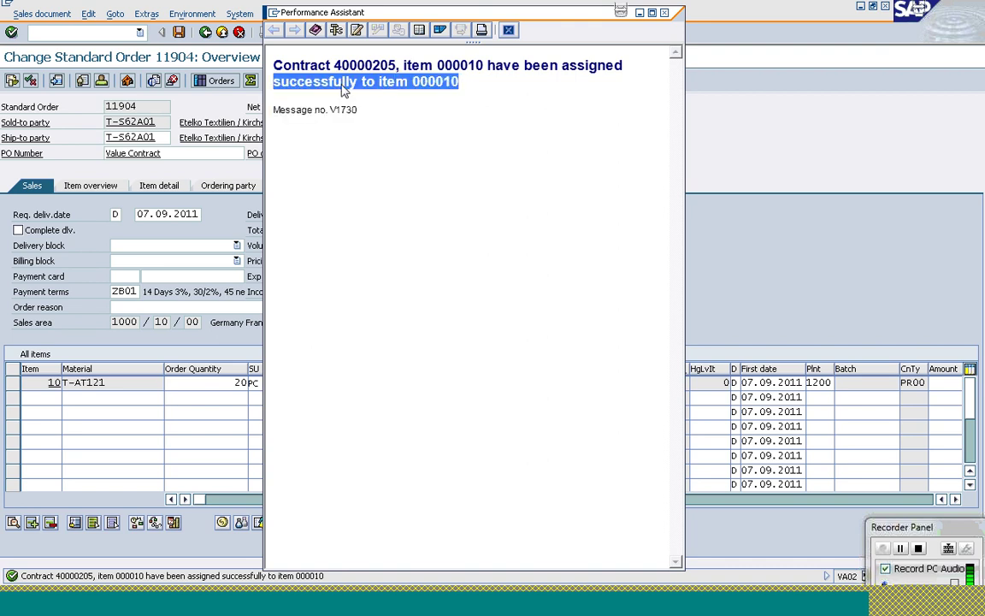
pyautogui.click(364, 69)
pyautogui.moveTo(334, 67); pyautogui.dragTo(487, 67)
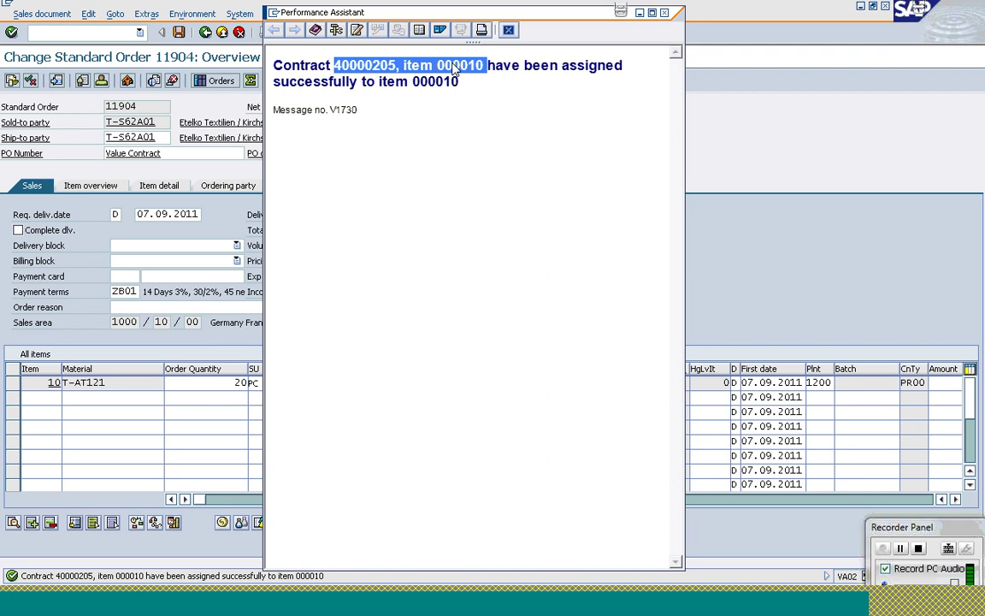
# - Close the message help, save the standard order, choose to edit the incomplete document, and open item 10's missing pricing data
pyautogui.click(508, 30)
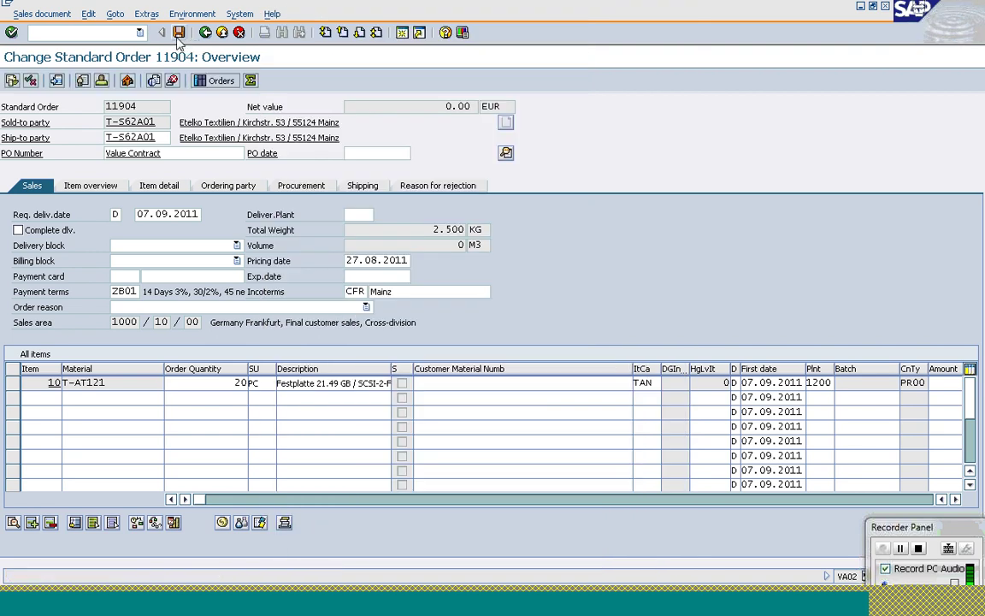
pyautogui.click(179, 33)
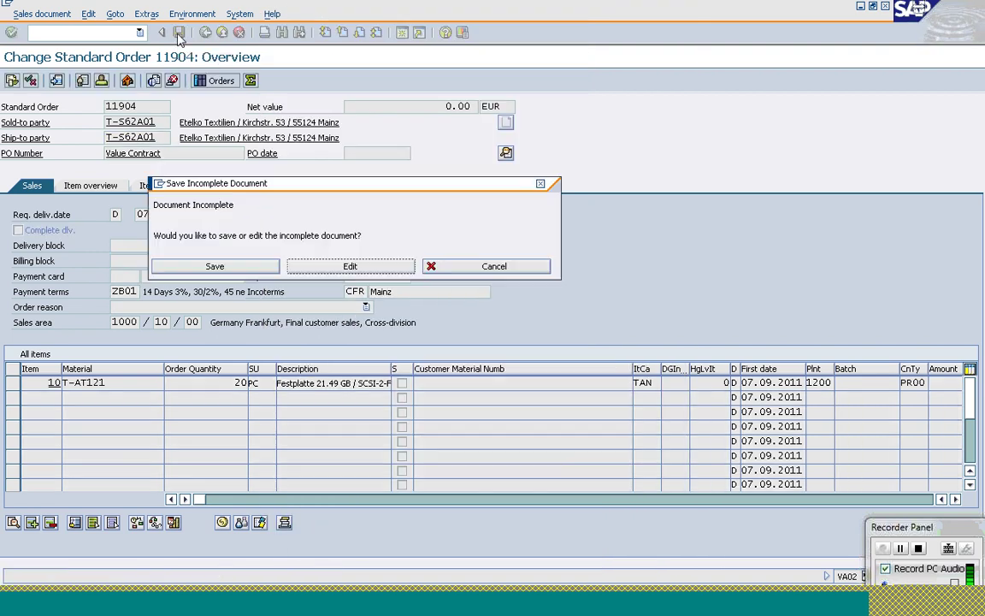
pyautogui.click(321, 269)
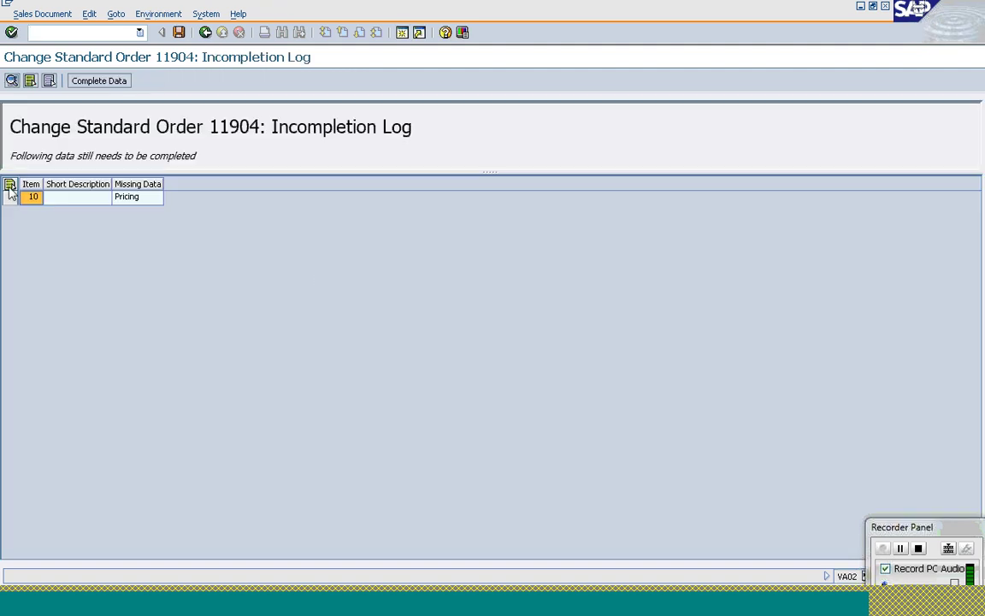
pyautogui.click(10, 186)
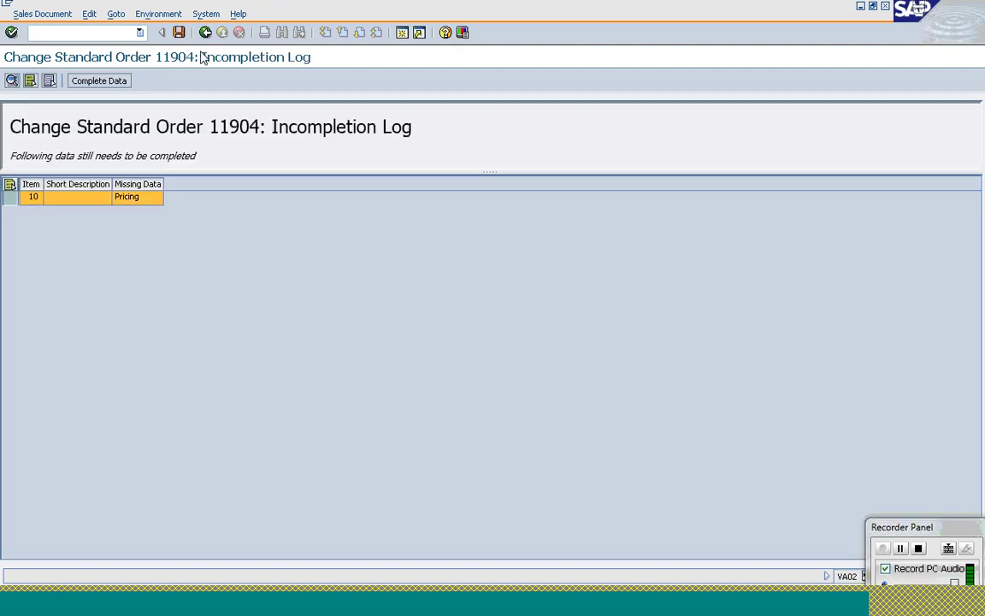
pyautogui.click(106, 83)
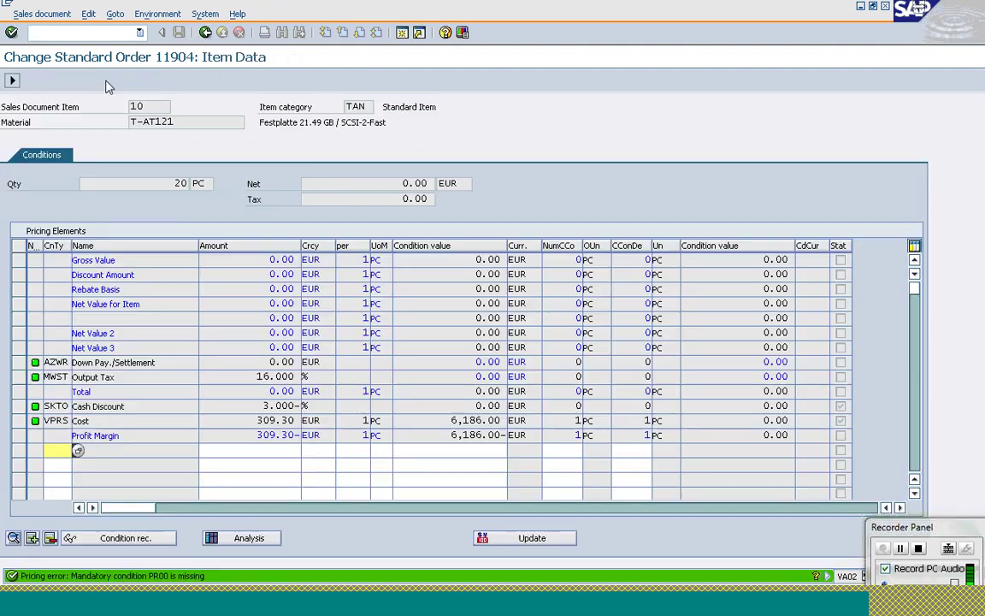
# - Add price condition PR00 with an amount of 400 to item 10 and save the standard order
pyautogui.write('PR00')
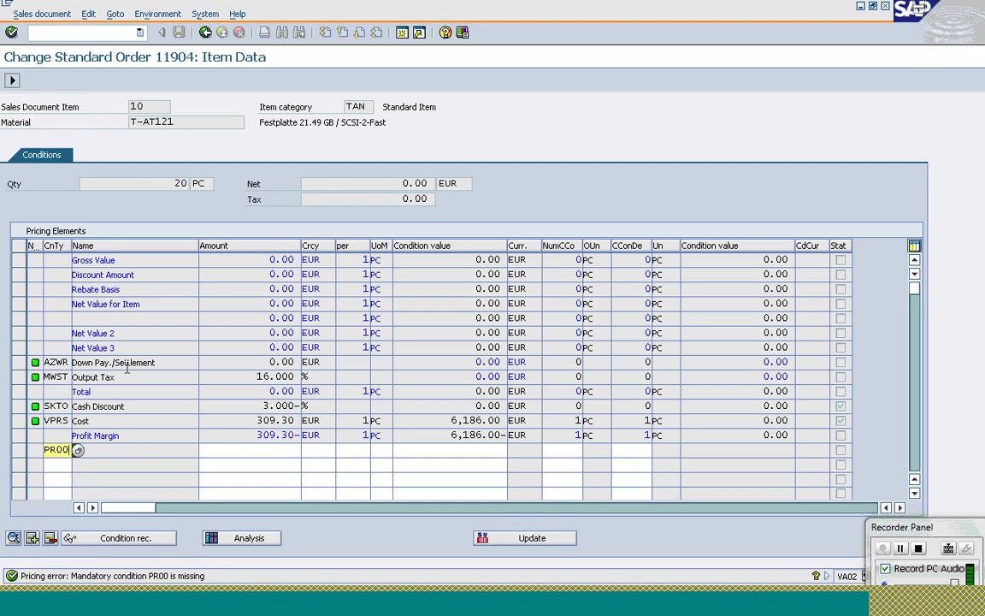
pyautogui.press('Tab')
pyautogui.write('400')
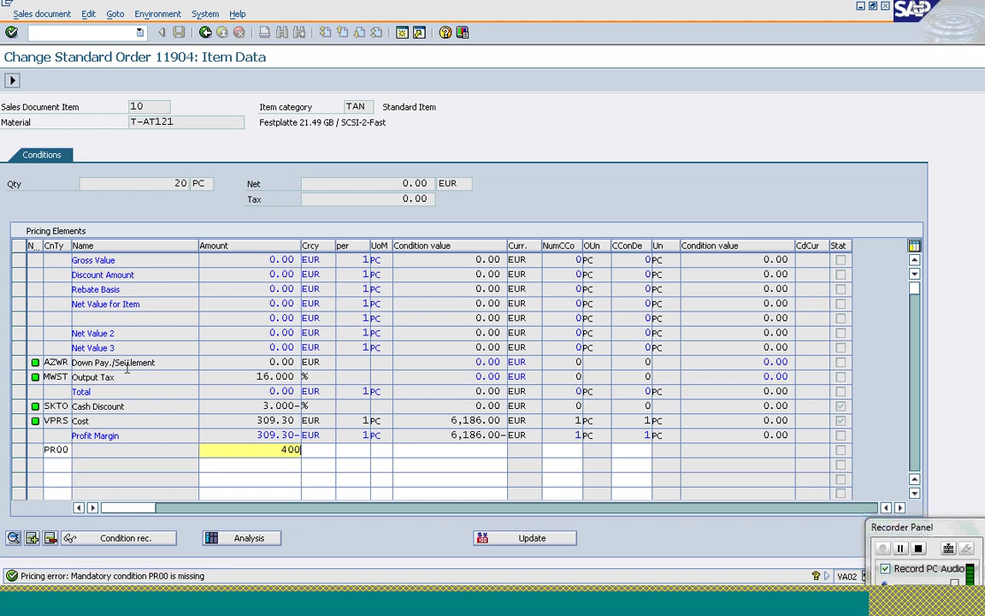
pyautogui.press('Return')
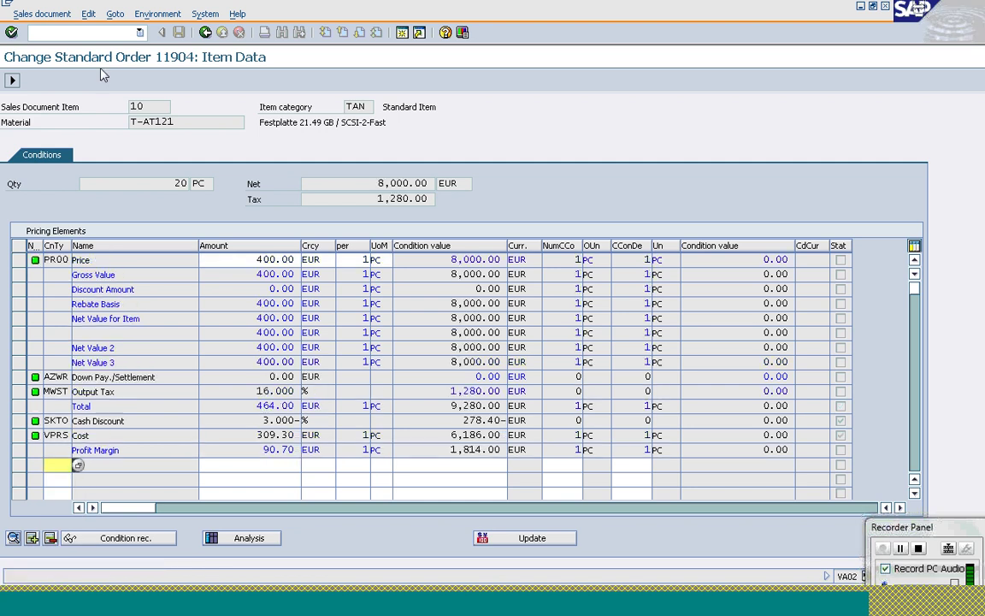
pyautogui.click(206, 32)
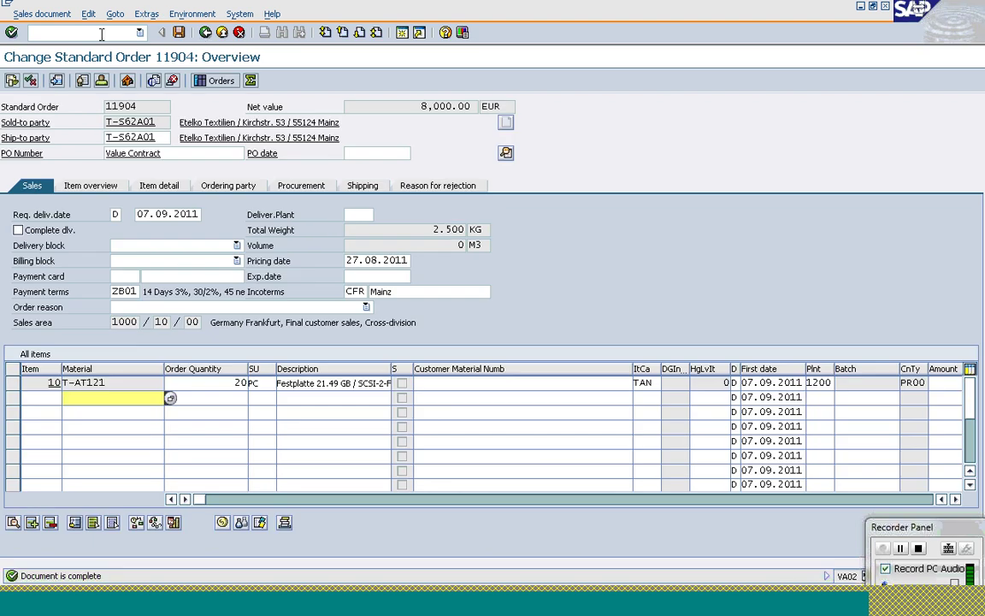
pyautogui.click(179, 32)
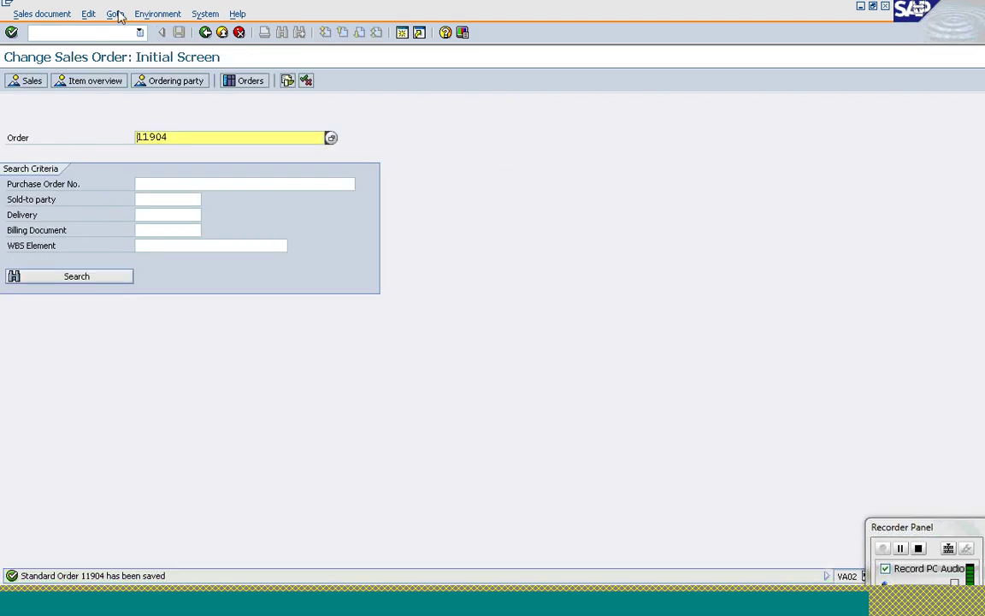
# - Start transaction VL01N and create an outbound delivery for the saved standard order at shipping point 1200 with selection date 06.09.2011
pyautogui.click(97, 34)
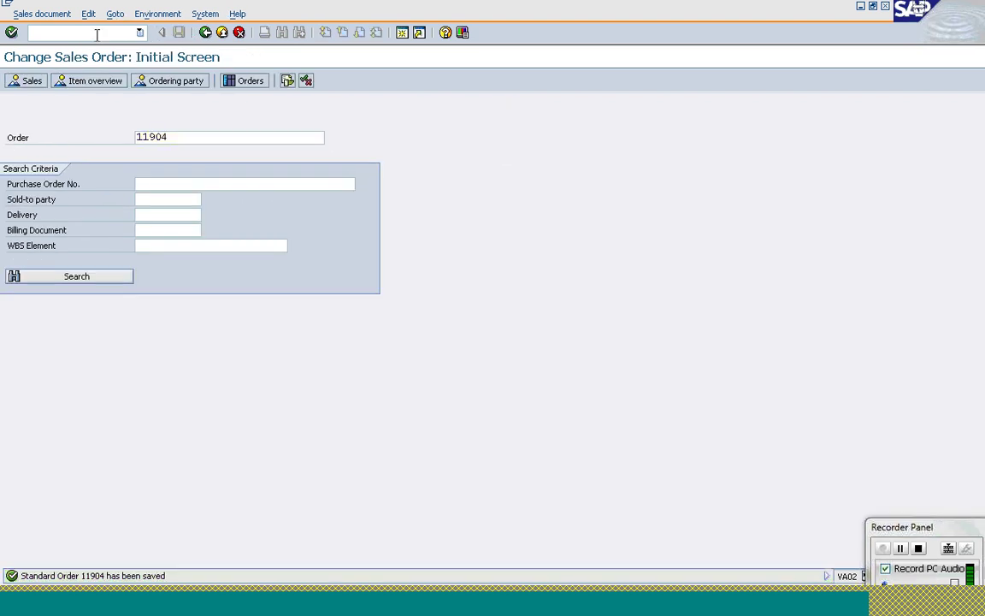
pyautogui.click(56, 16)
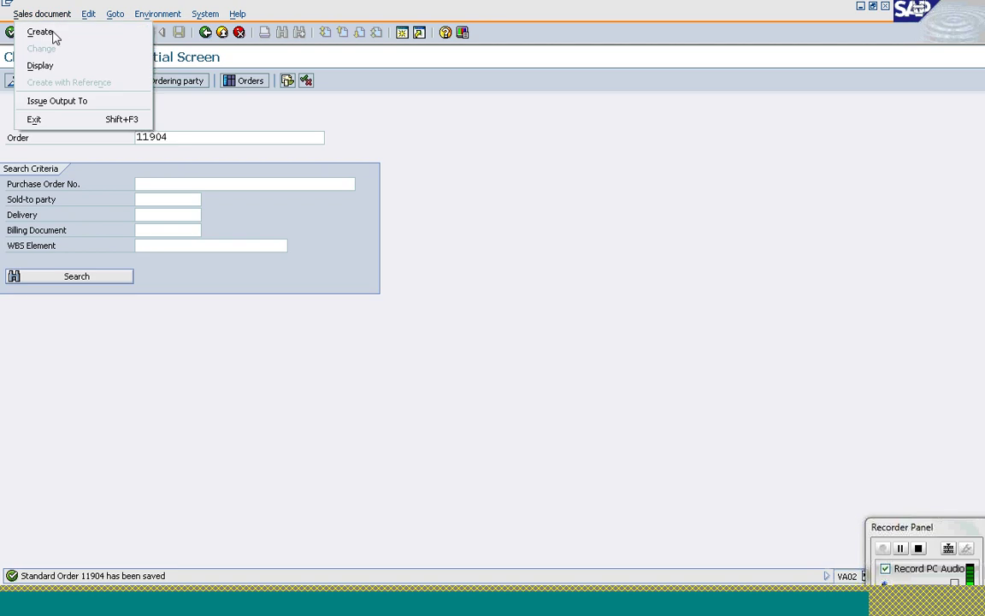
pyautogui.click(187, 138)
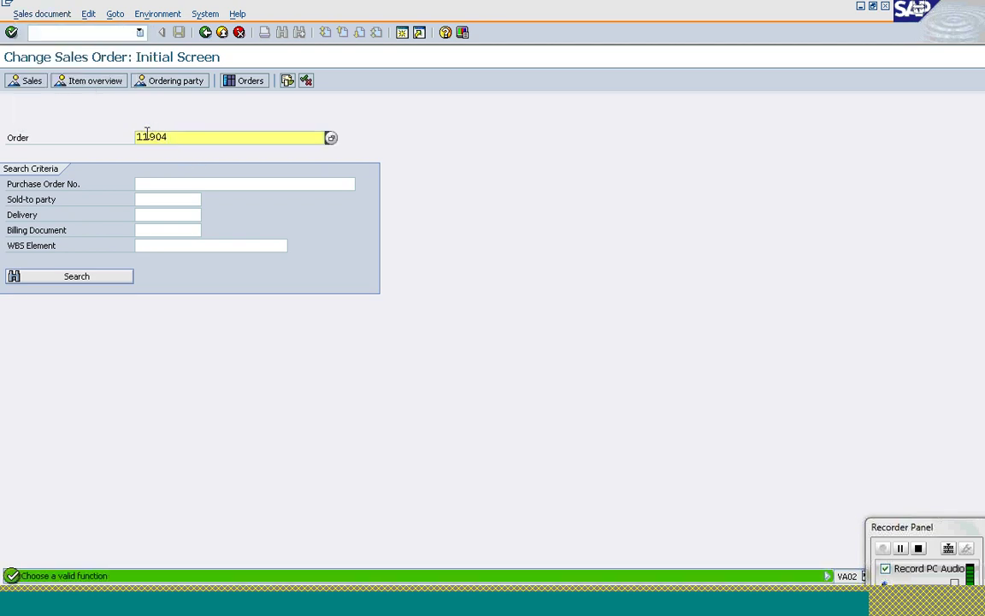
pyautogui.click(111, 36)
pyautogui.write('/nvl01')
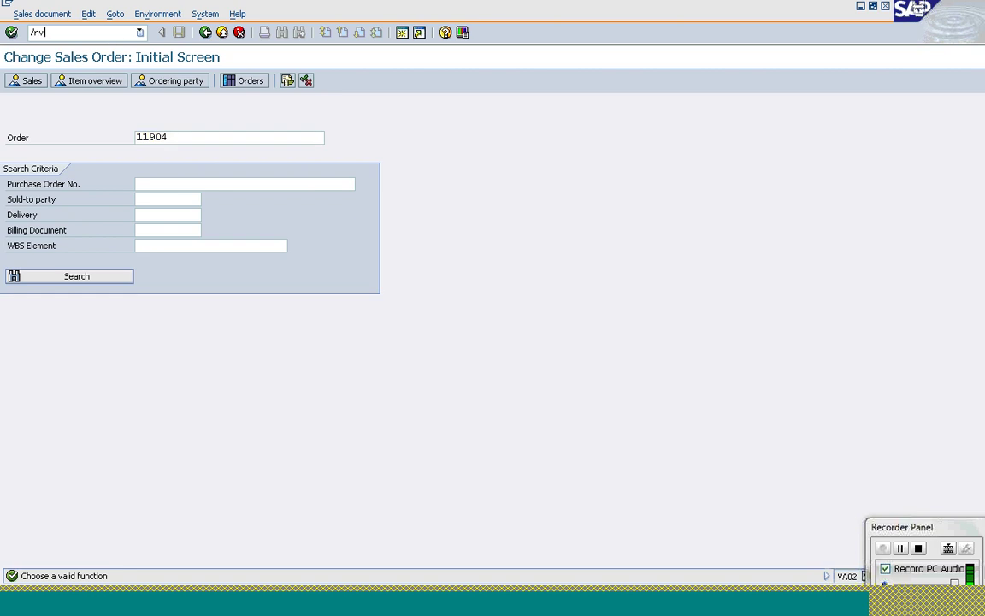
pyautogui.write('n')
pyautogui.press('Return')
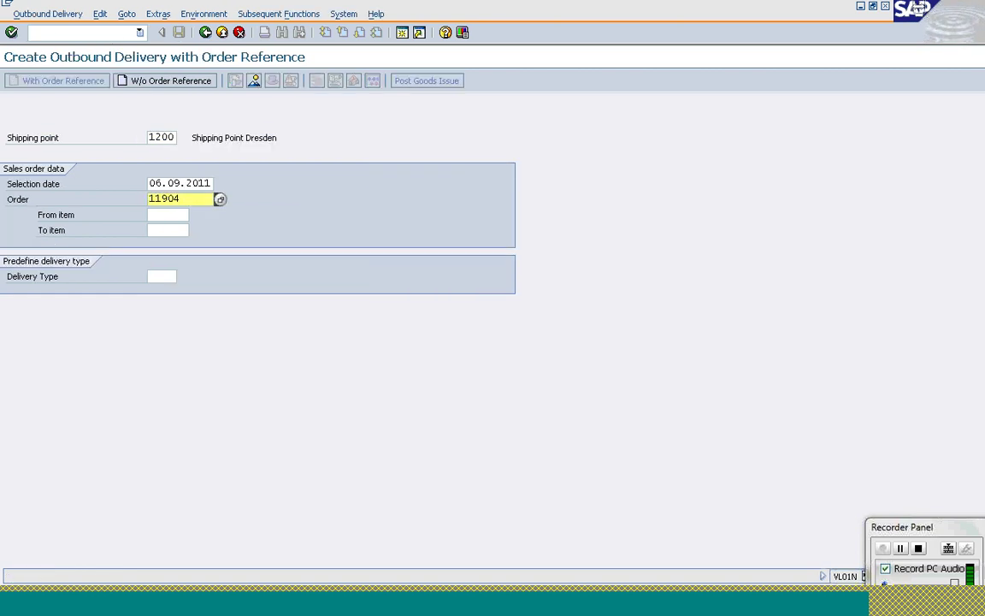
pyautogui.press('Return')
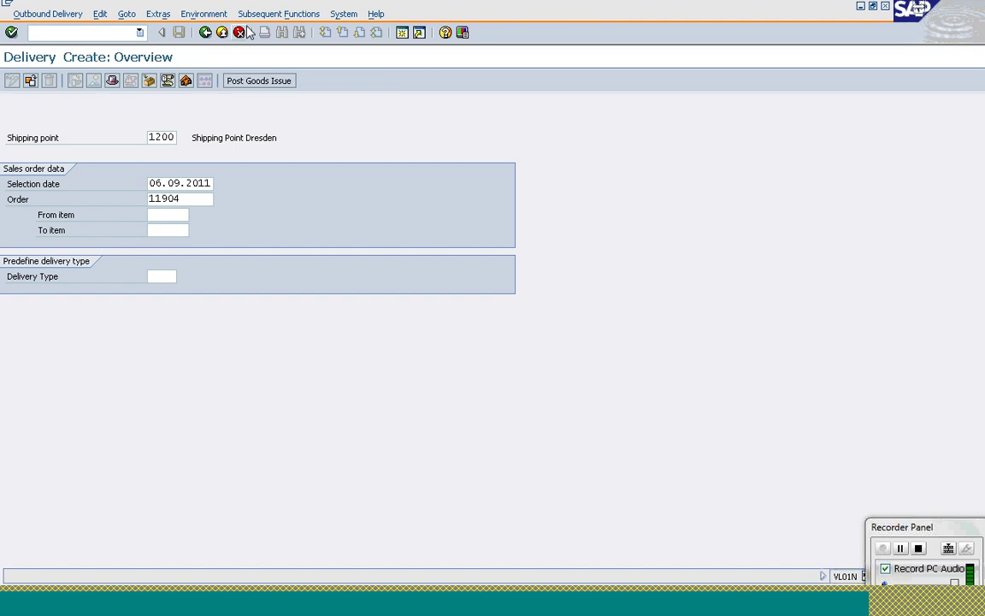
# - Save the delivery, then generate and post a transfer order for its item 10 in warehouse 012
pyautogui.click(257, 14)
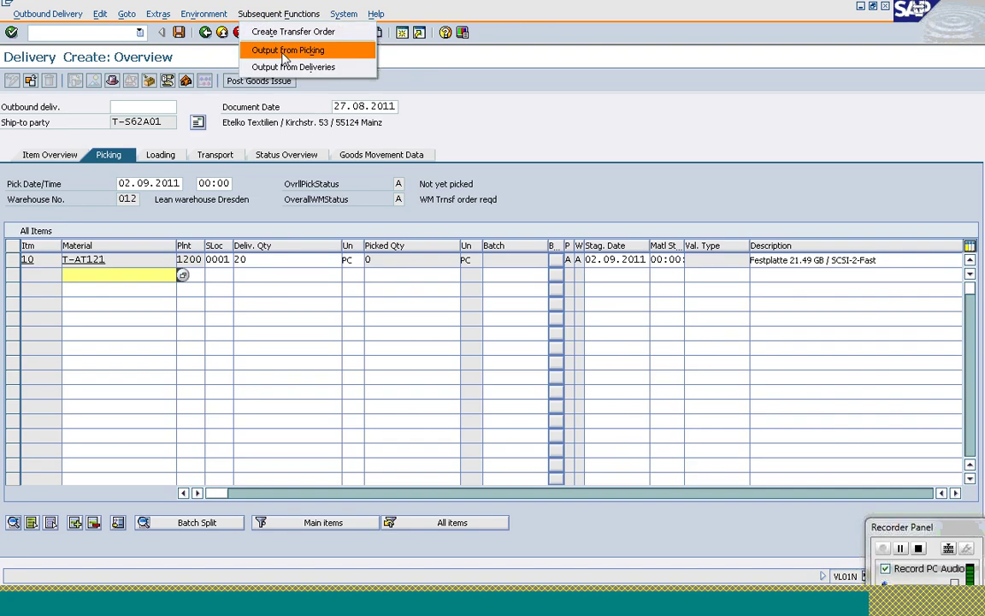
pyautogui.click(291, 32)
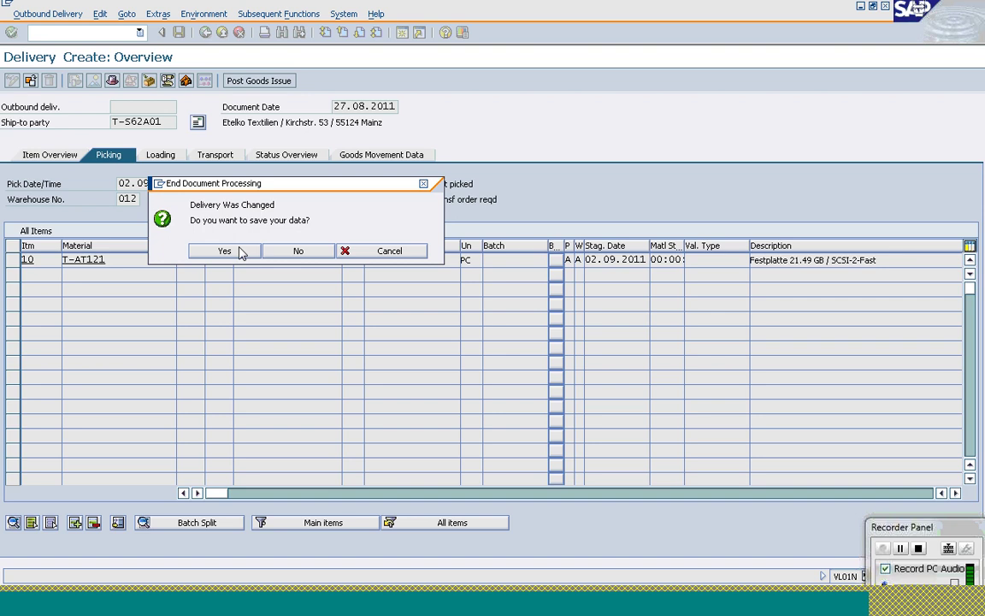
pyautogui.click(240, 251)
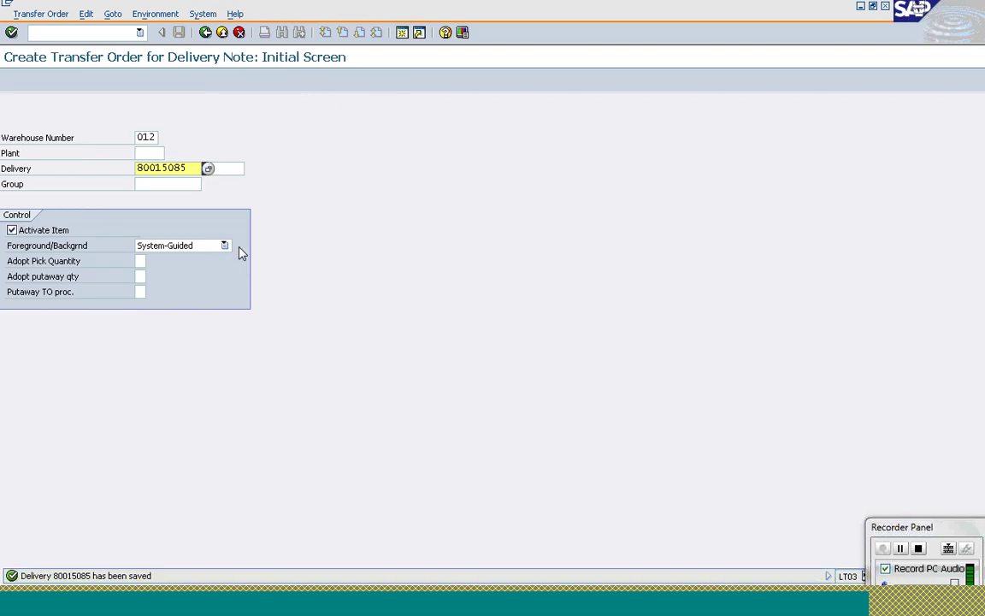
pyautogui.click(168, 186)
pyautogui.press('Return')
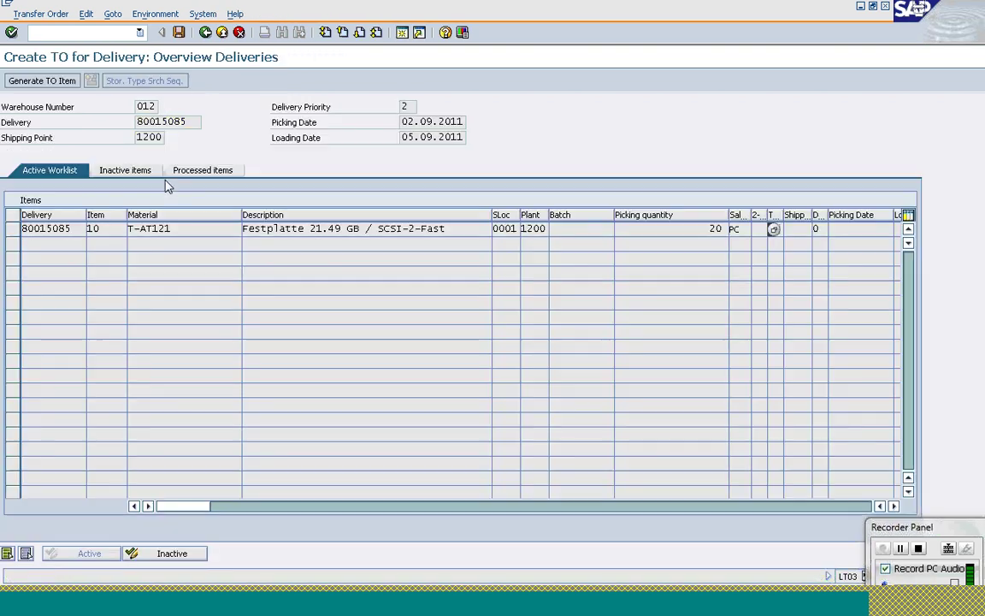
pyautogui.click(45, 83)
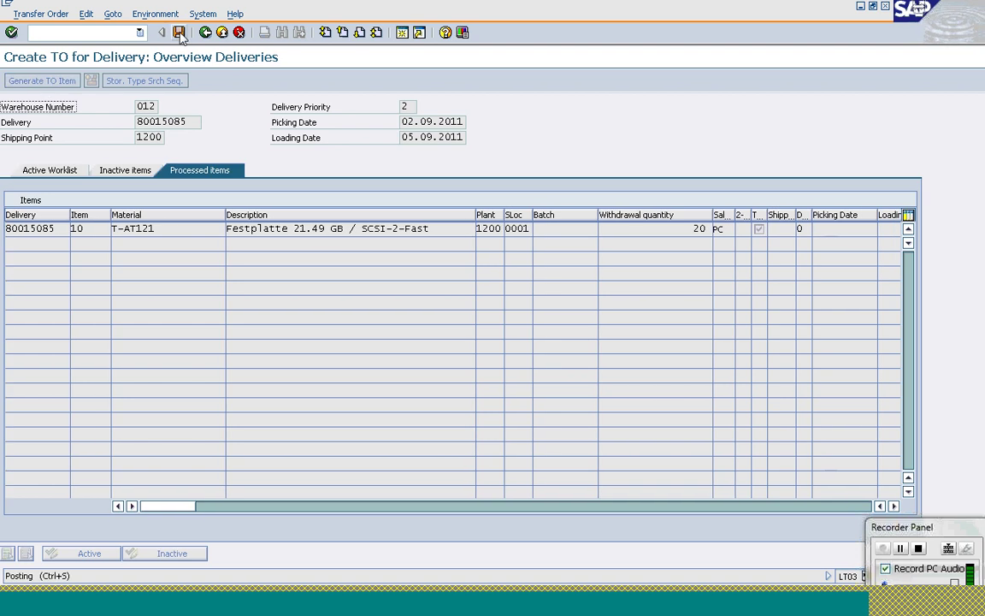
pyautogui.click(180, 34)
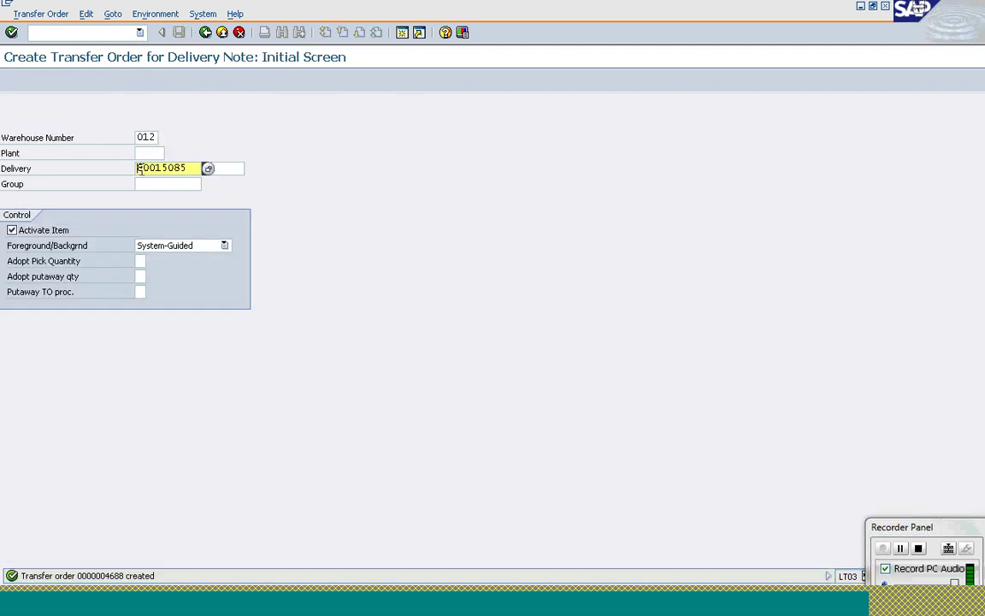
pyautogui.click(189, 168)
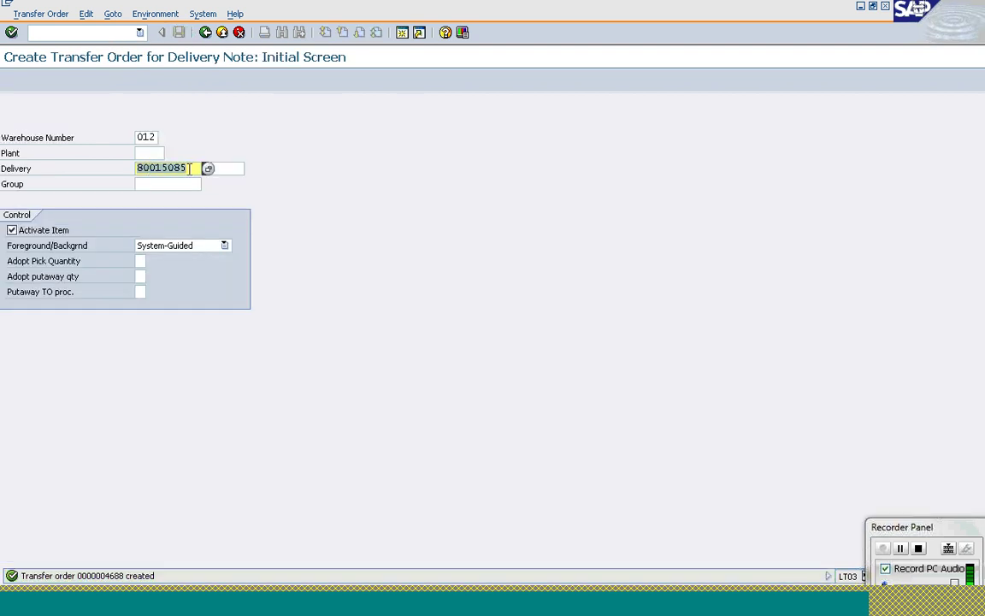
pyautogui.click(108, 35)
pyautogui.write('/')
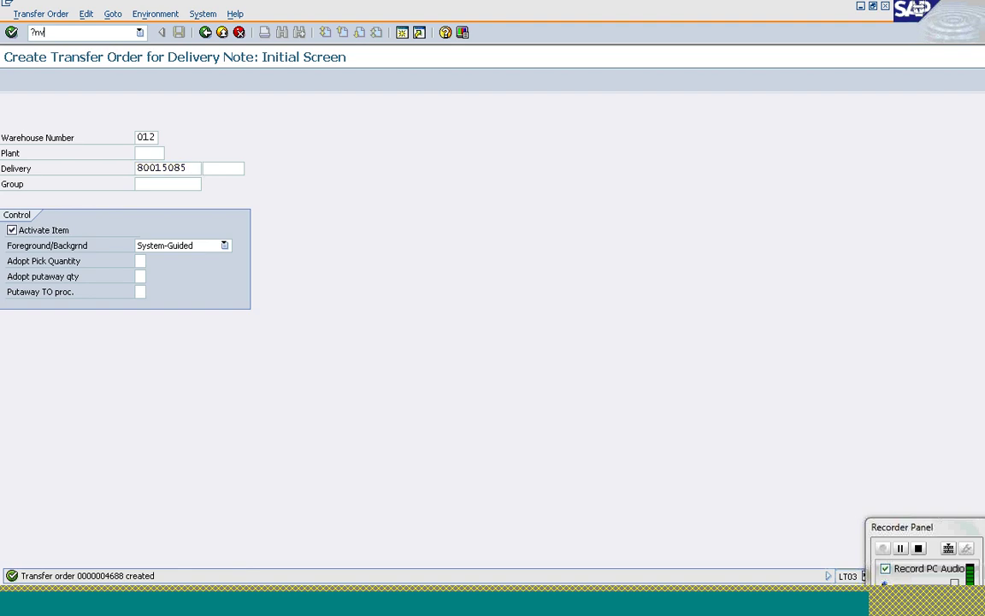
pyautogui.write('nvl02n')
pyautogui.press('Return')
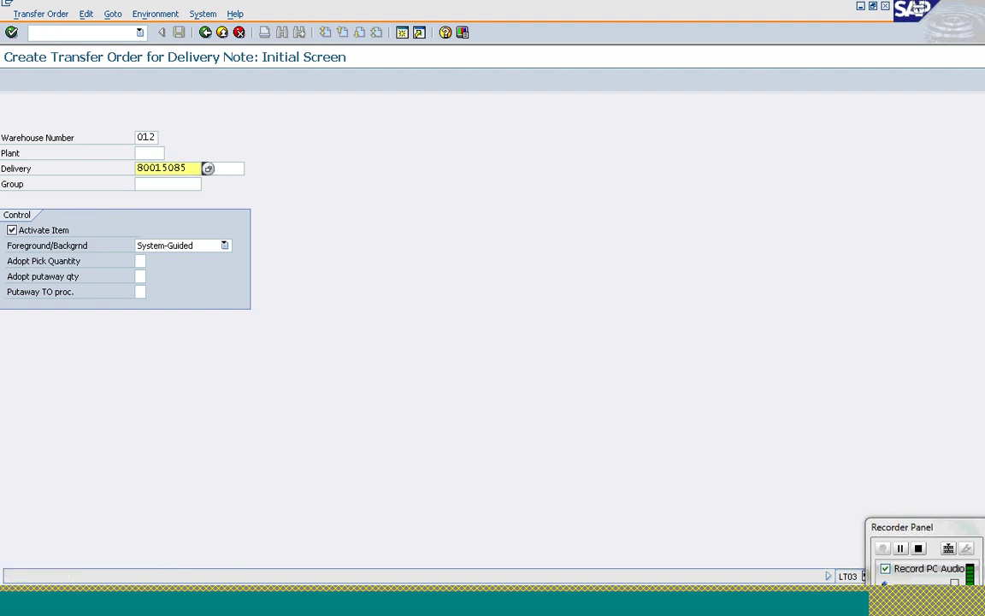
# - Open the outbound delivery in transaction VL02N and post its goods issue
pyautogui.write('/nv')
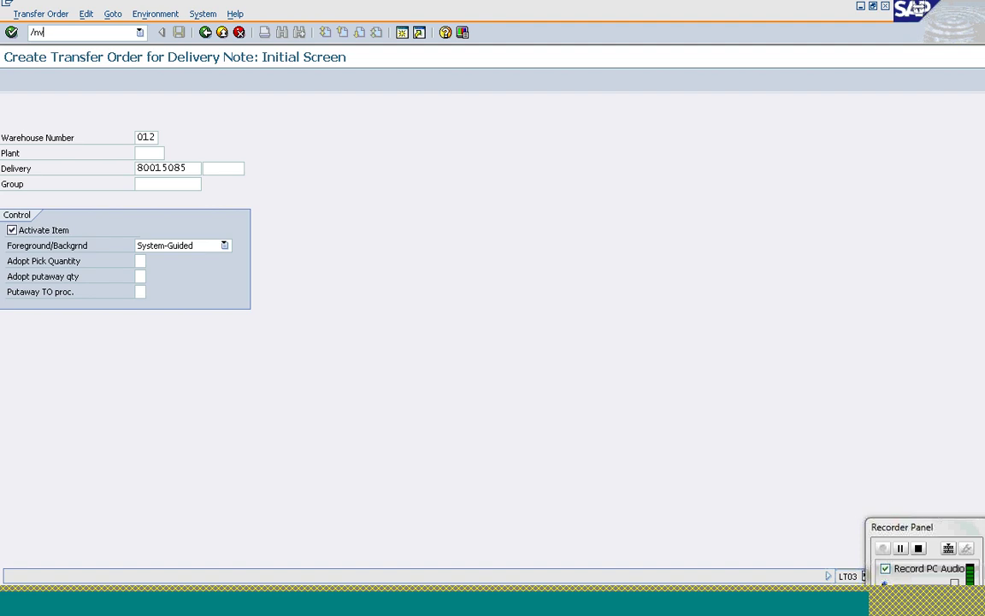
pyautogui.write('l02n')
pyautogui.press('Return')
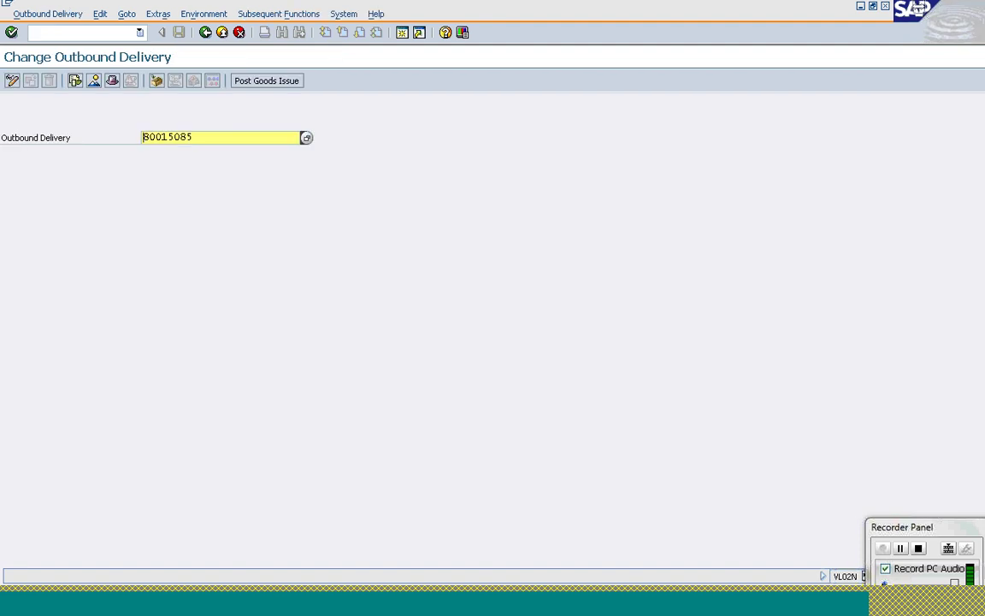
pyautogui.press('Return')
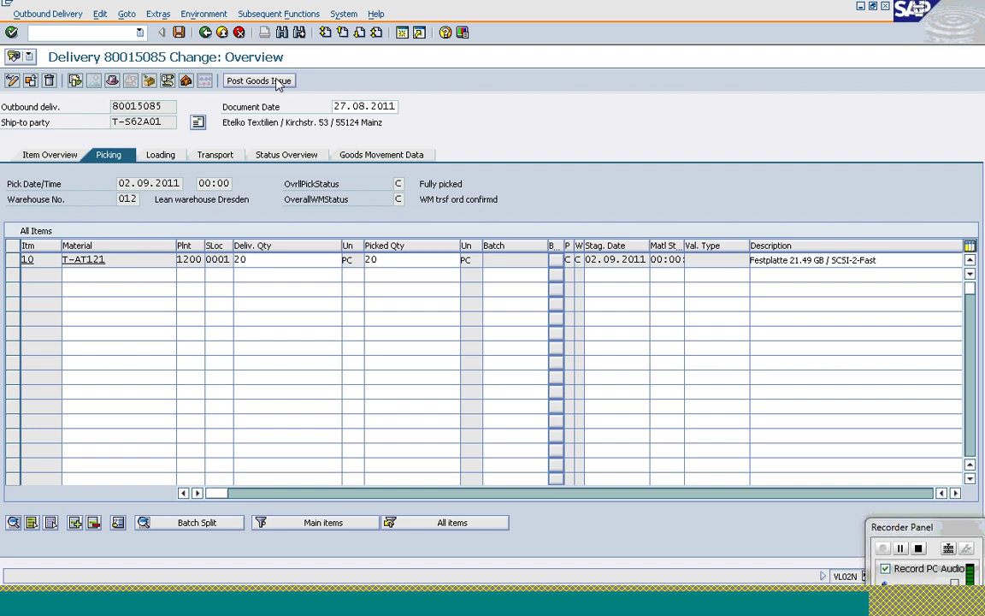
pyautogui.click(261, 82)
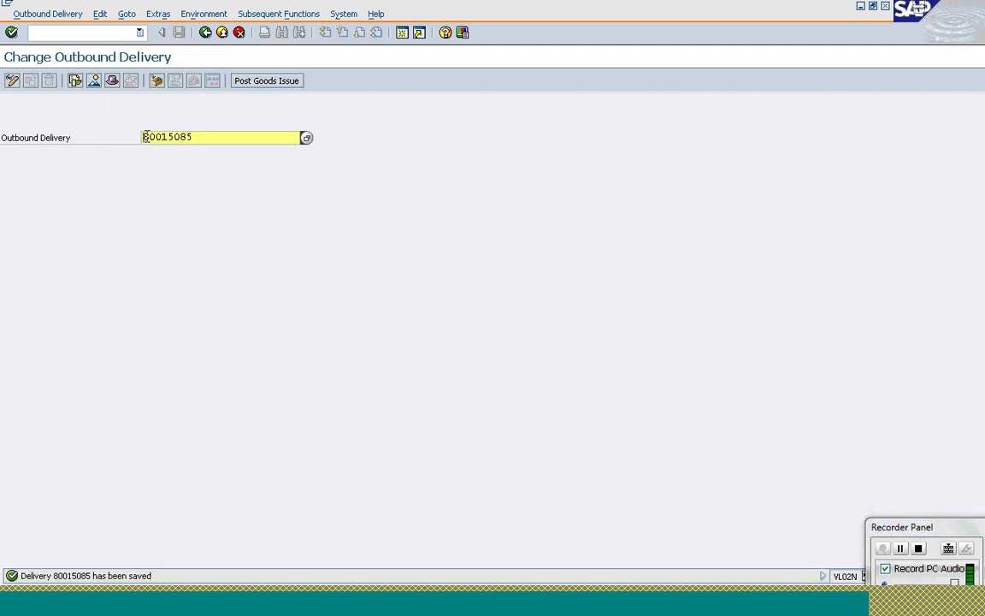
# - Try to create a billing document for the delivery in transaction VF01
pyautogui.moveTo(145, 136); pyautogui.dragTo(202, 137)
pyautogui.click(204, 138)
pyautogui.click(71, 32)
pyautogui.write('/nvf01')
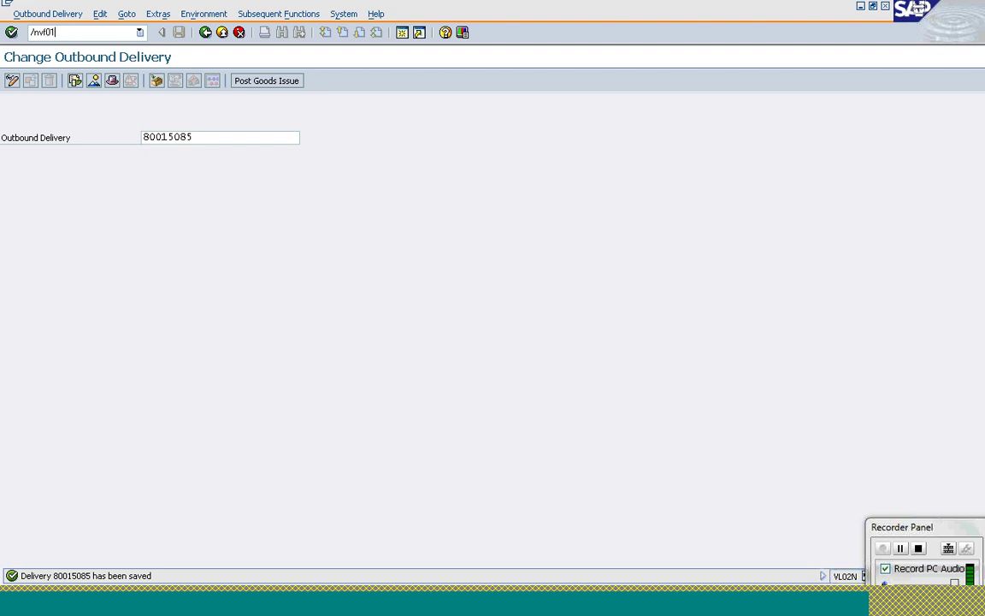
pyautogui.press('Return')
pyautogui.press('Return')
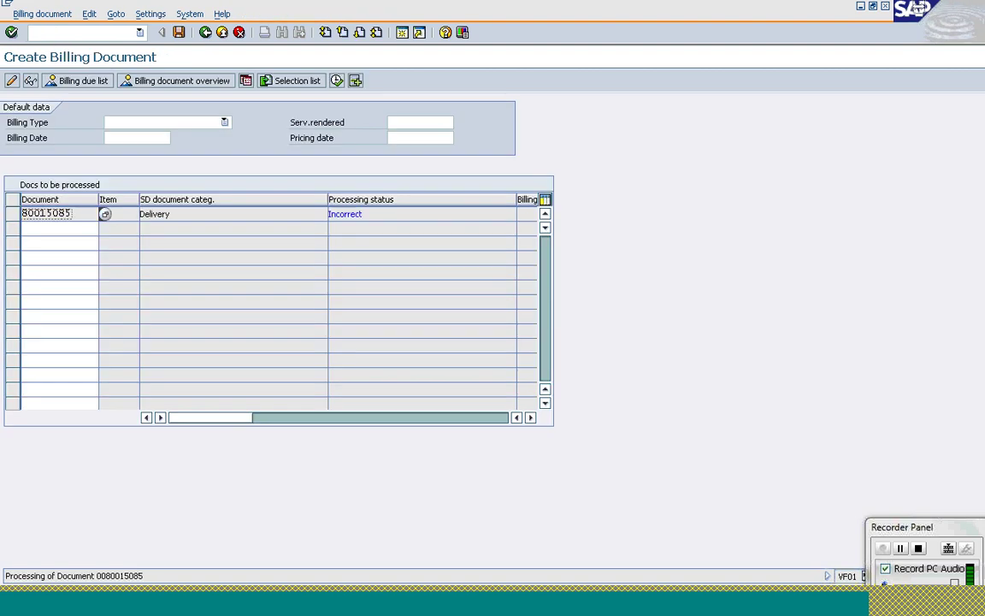
# - Confirm the outbound delivery's proof of delivery in transaction VLPOD and save it
pyautogui.click(72, 32)
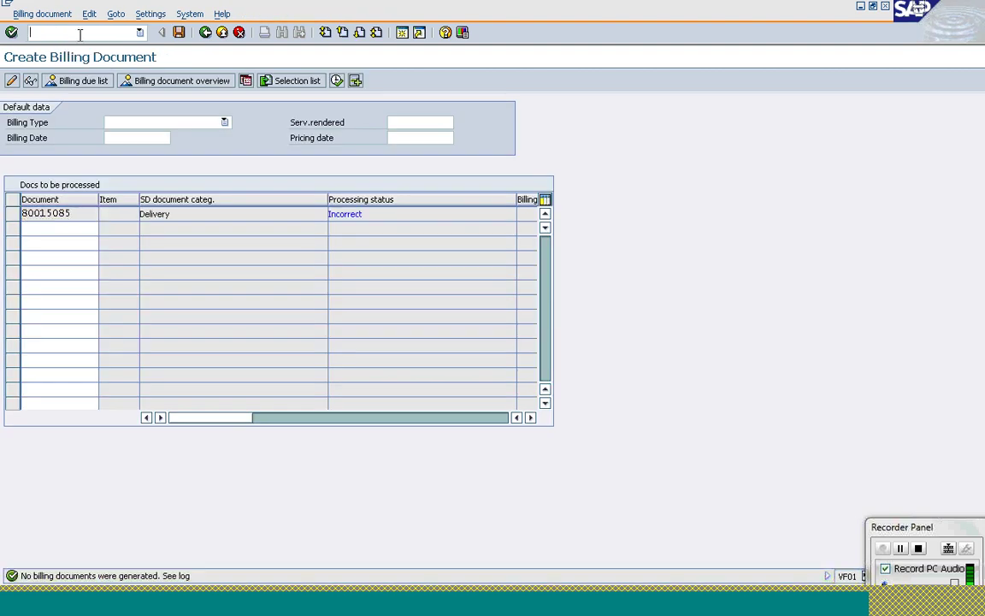
pyautogui.write('/nvlpod')
pyautogui.press('Return')
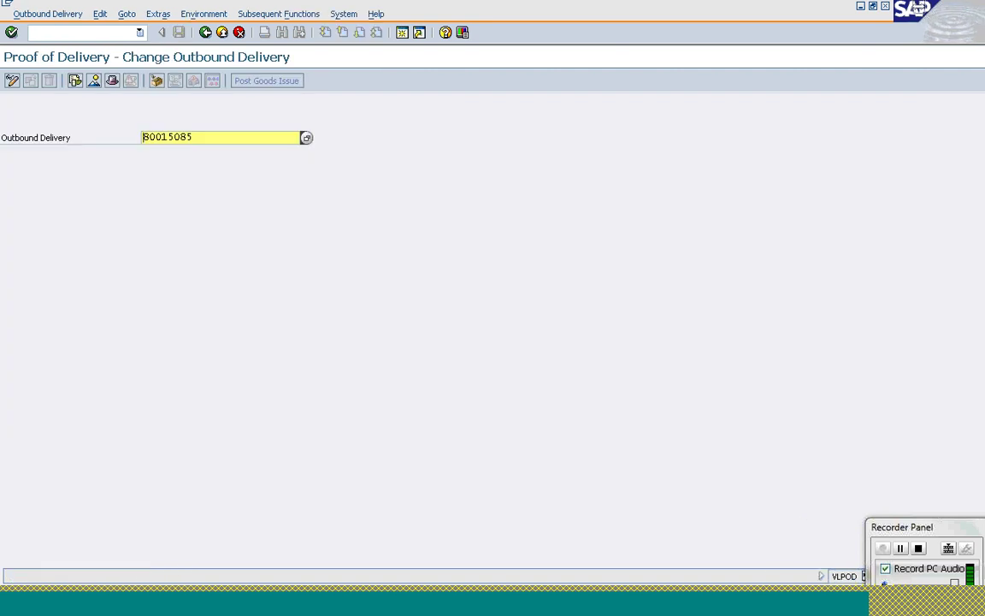
pyautogui.press('Return')
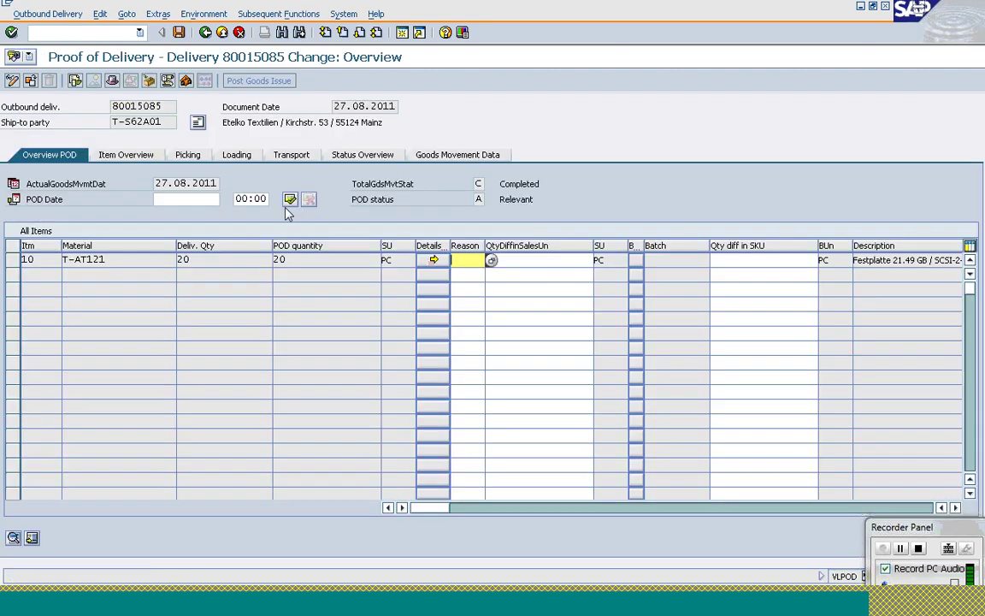
pyautogui.click(290, 199)
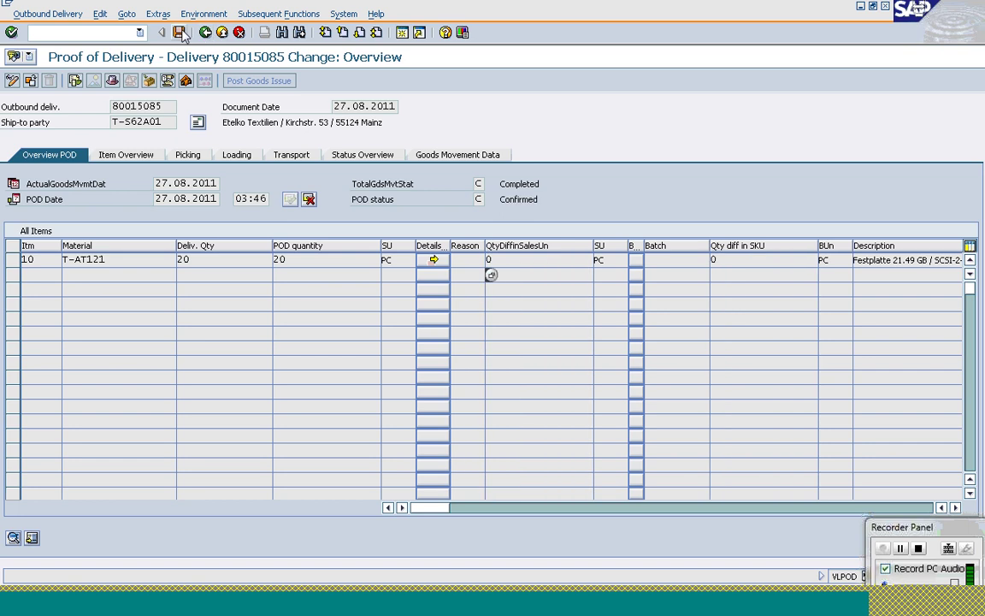
pyautogui.click(180, 32)
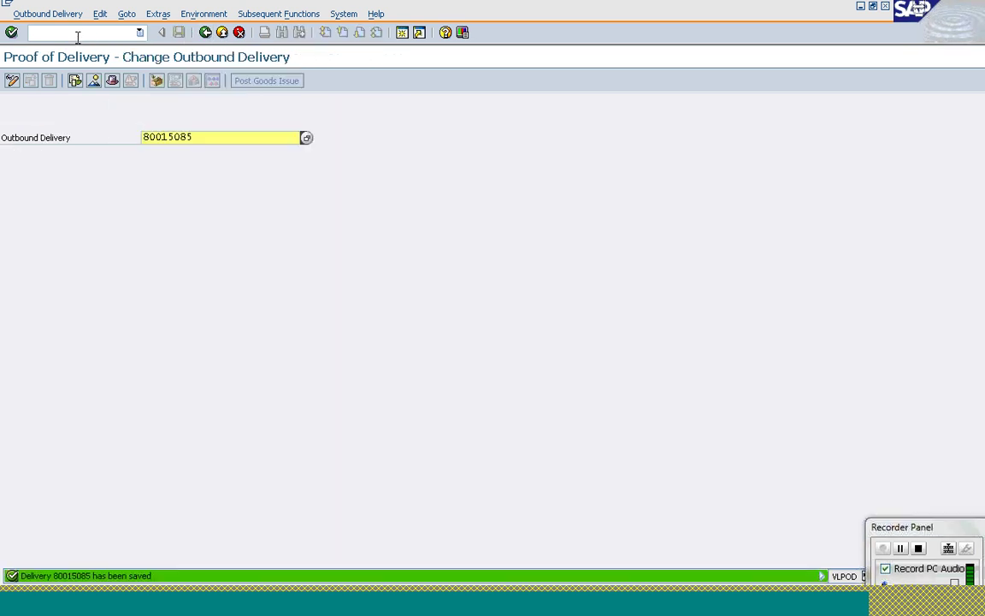
# - Create the F2 invoice for the delivery in transaction VF01 and save it
pyautogui.write('/nvf0')
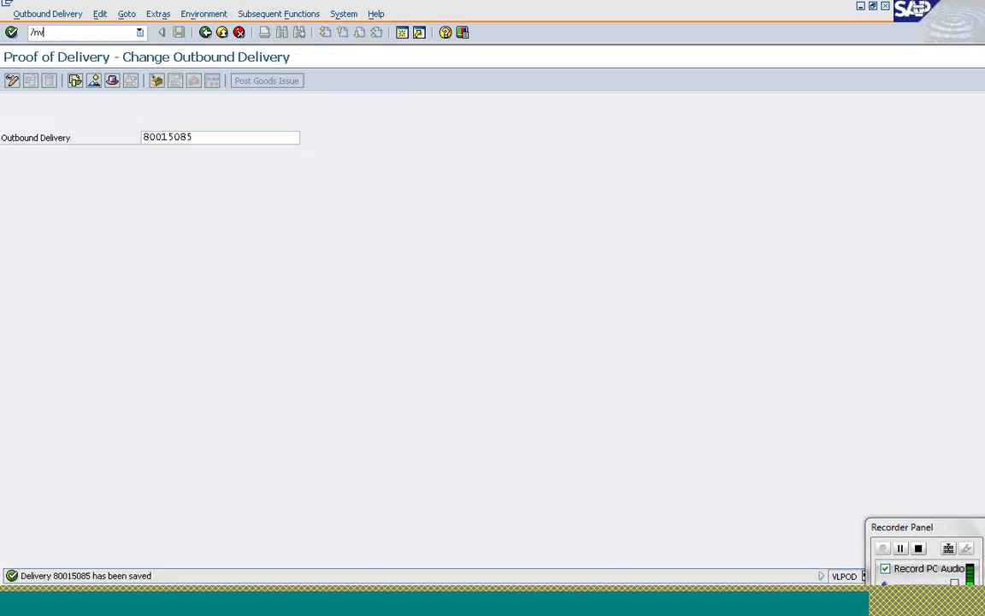
pyautogui.write('1')
pyautogui.press('Return')
pyautogui.press('Return')
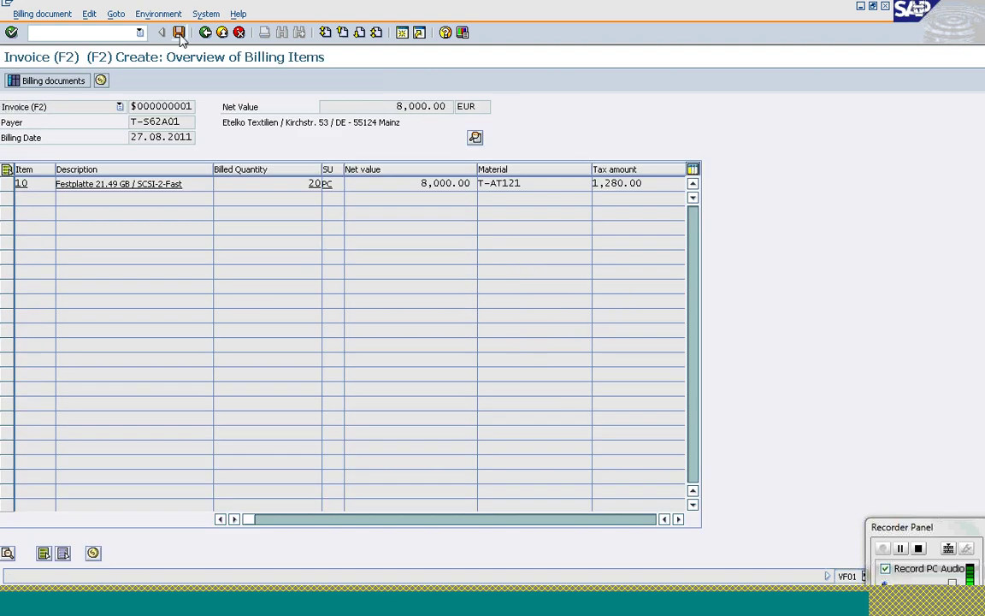
pyautogui.click(180, 34)
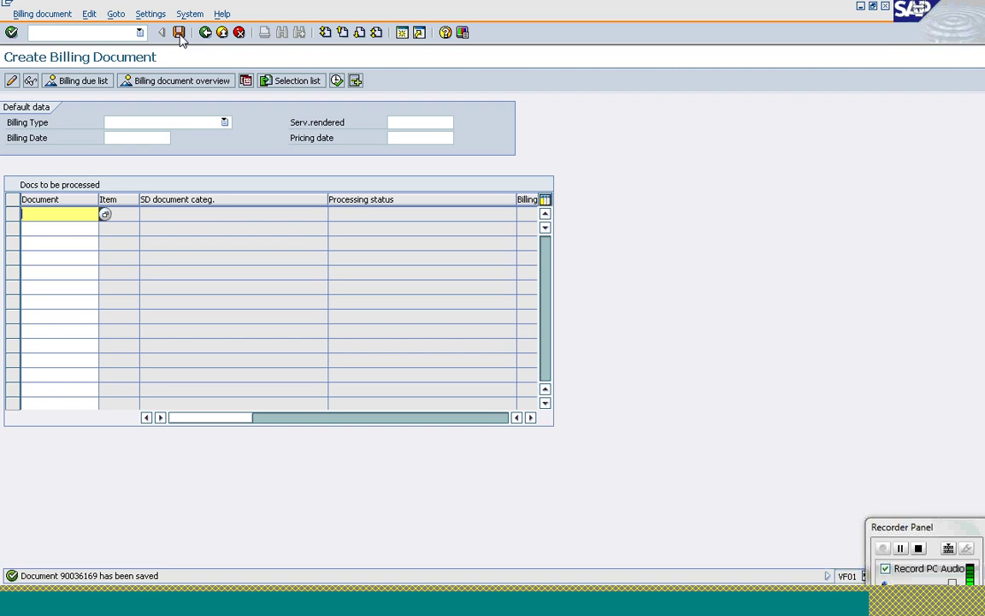
# - Open the value contract in transaction VA42, check item 10's released value against its target value, and exit, saving the contract
pyautogui.click(125, 33)
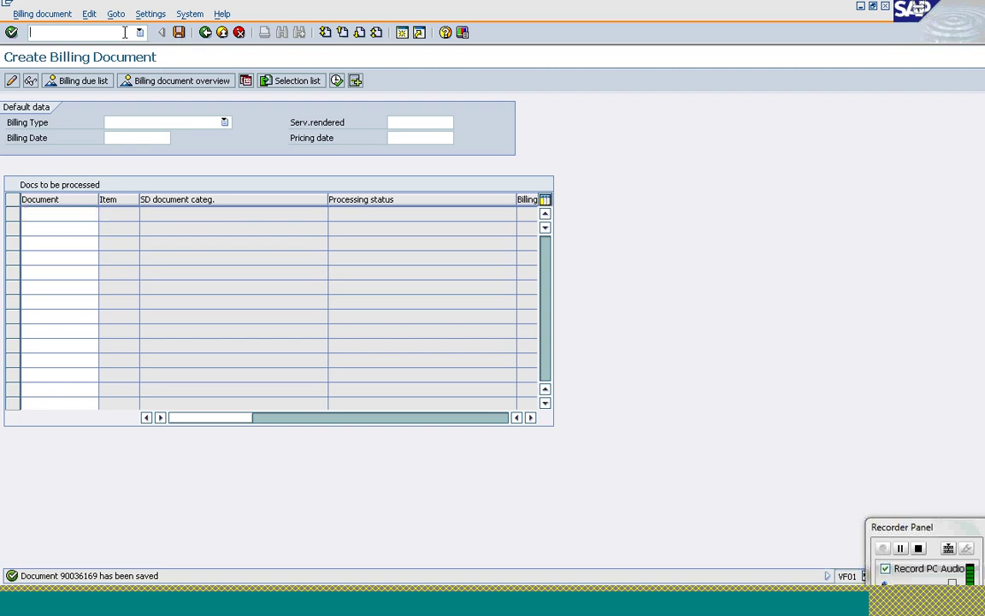
pyautogui.write('/nva42')
pyautogui.press('Return')
pyautogui.press('Return')
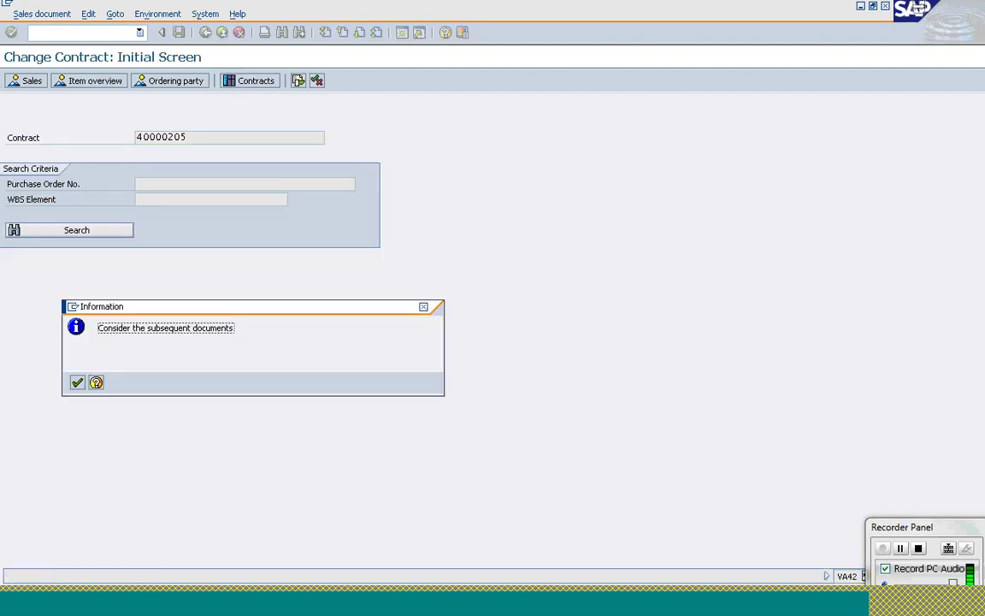
pyautogui.click(77, 382)
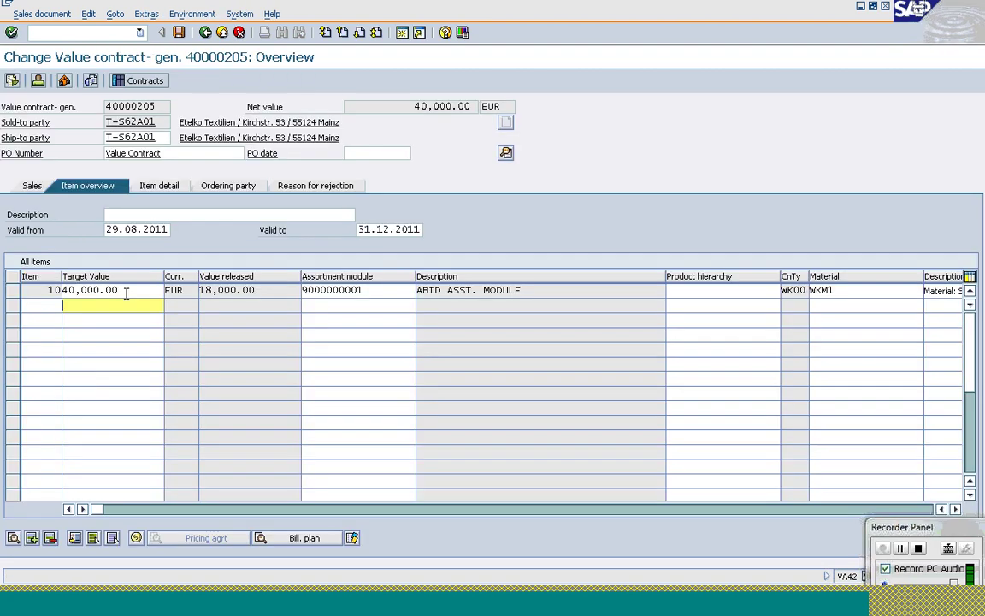
pyautogui.click(243, 291)
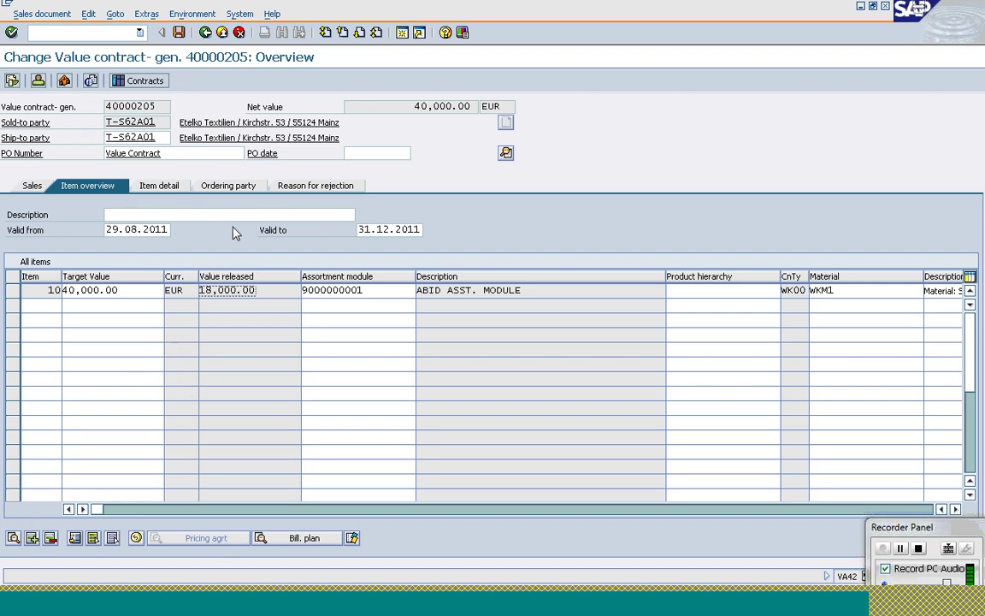
pyautogui.click(206, 34)
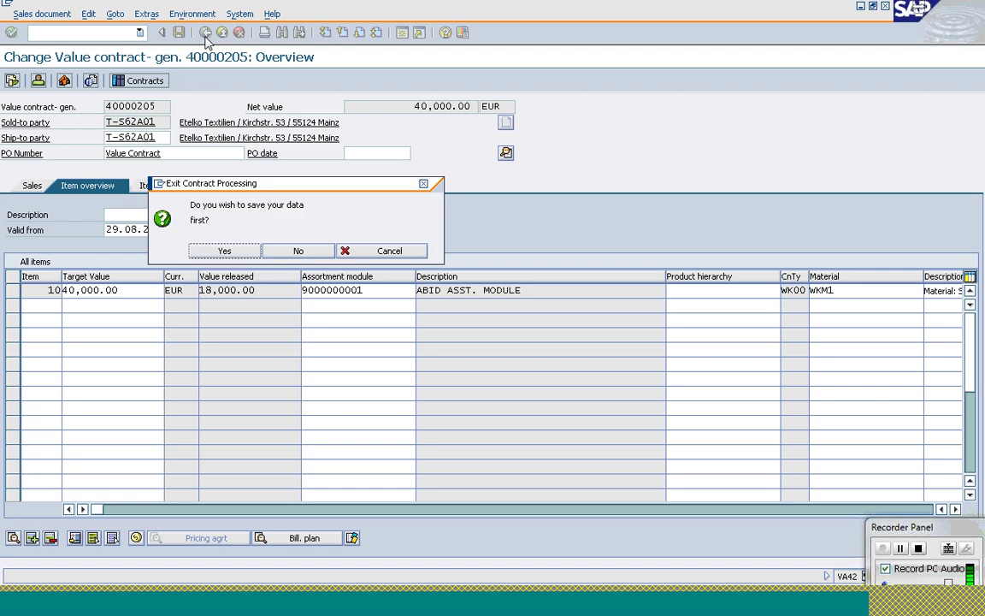
pyautogui.click(245, 254)
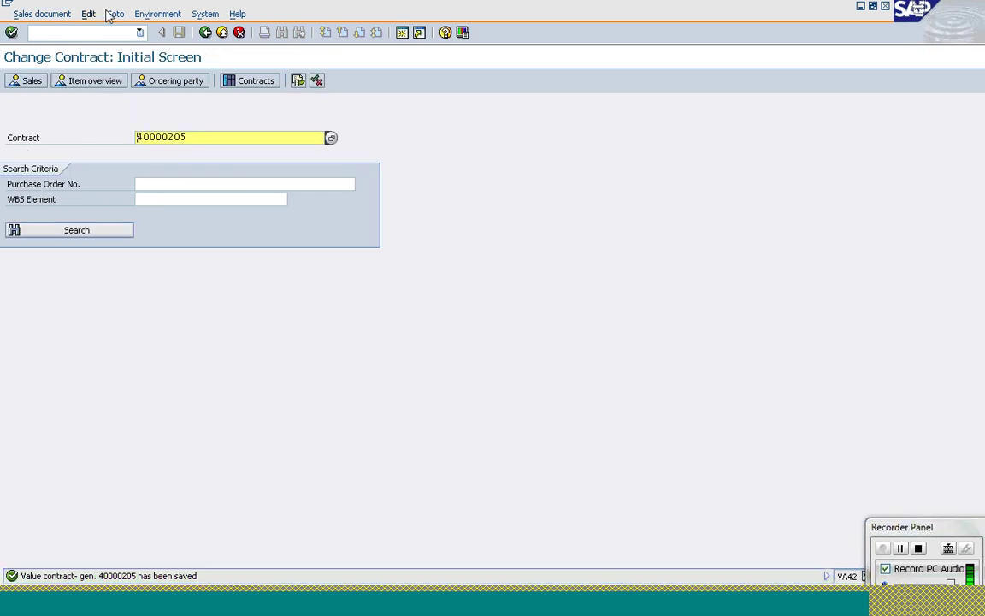
pyautogui.click(204, 33)
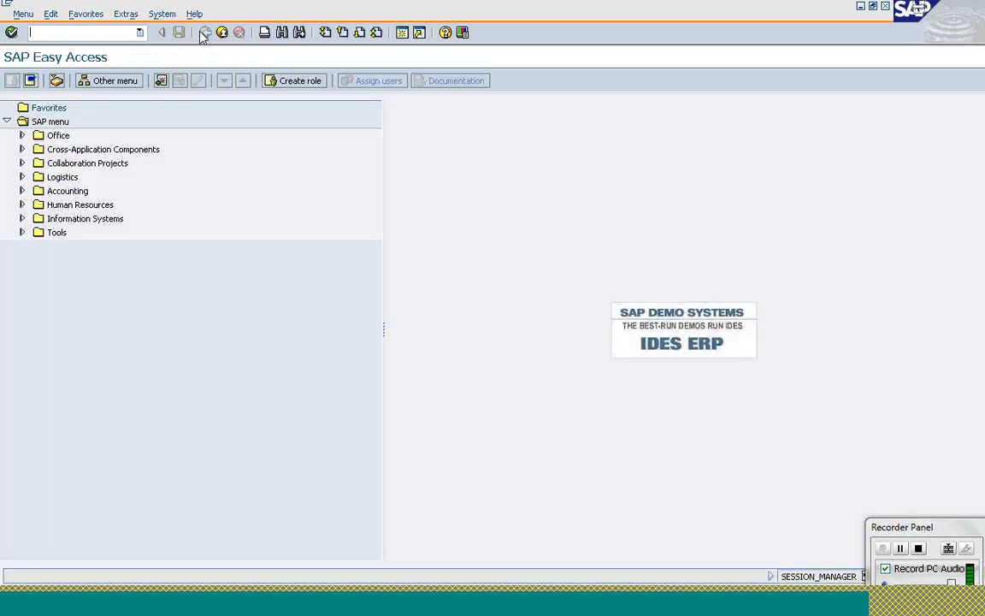
# - Start transaction VA41 from the Sales and Distribution contract functions and begin a contract of type QC
pyautogui.click(22, 177)
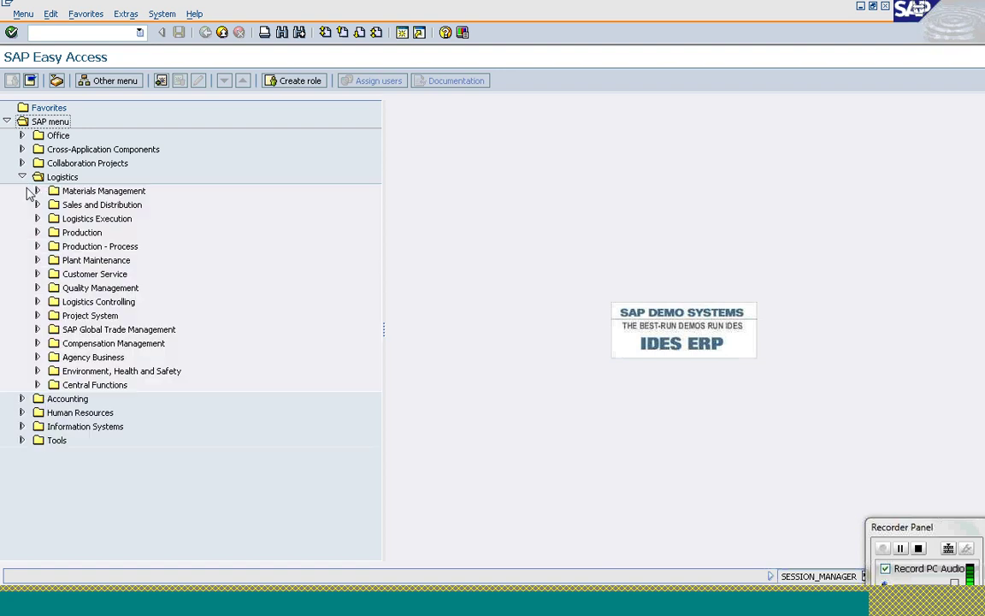
pyautogui.click(37, 204)
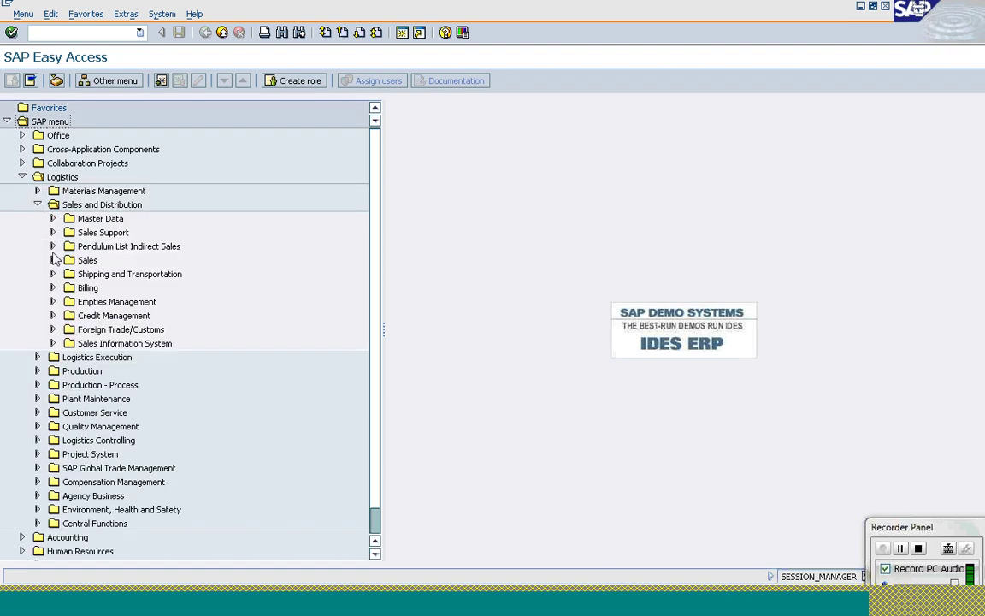
pyautogui.click(53, 260)
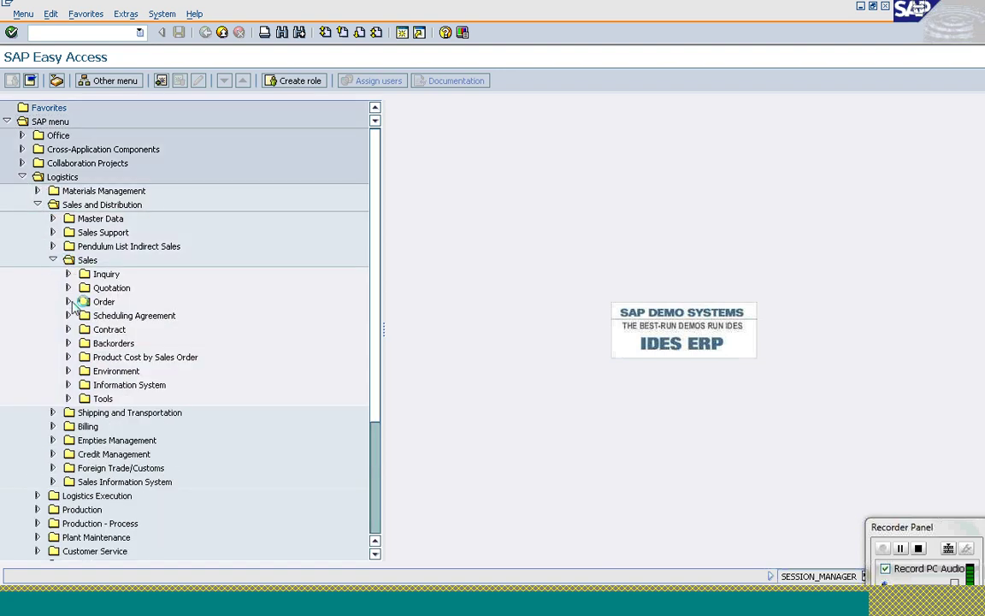
pyautogui.click(68, 329)
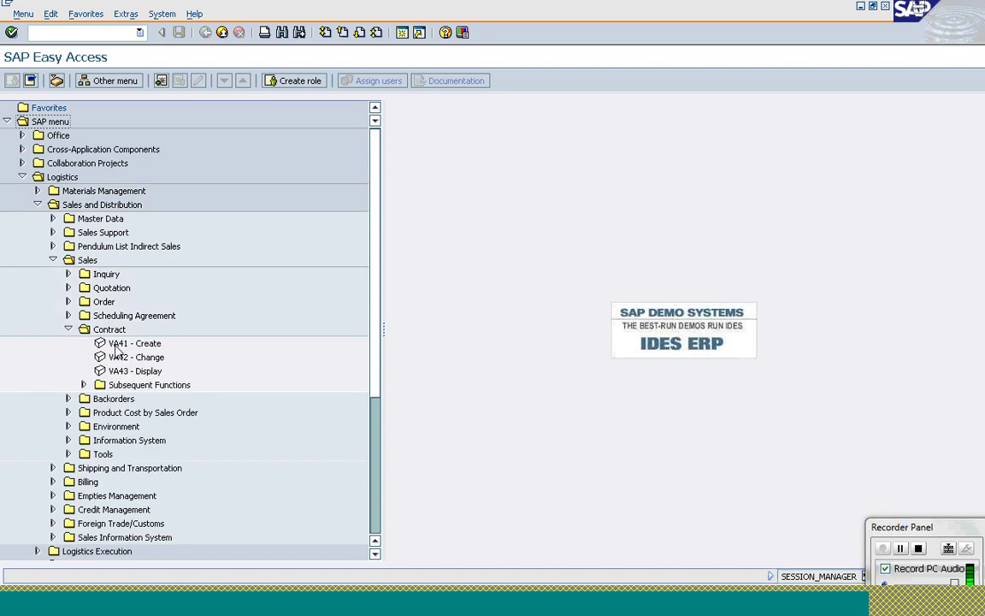
pyautogui.doubleClick(120, 343)
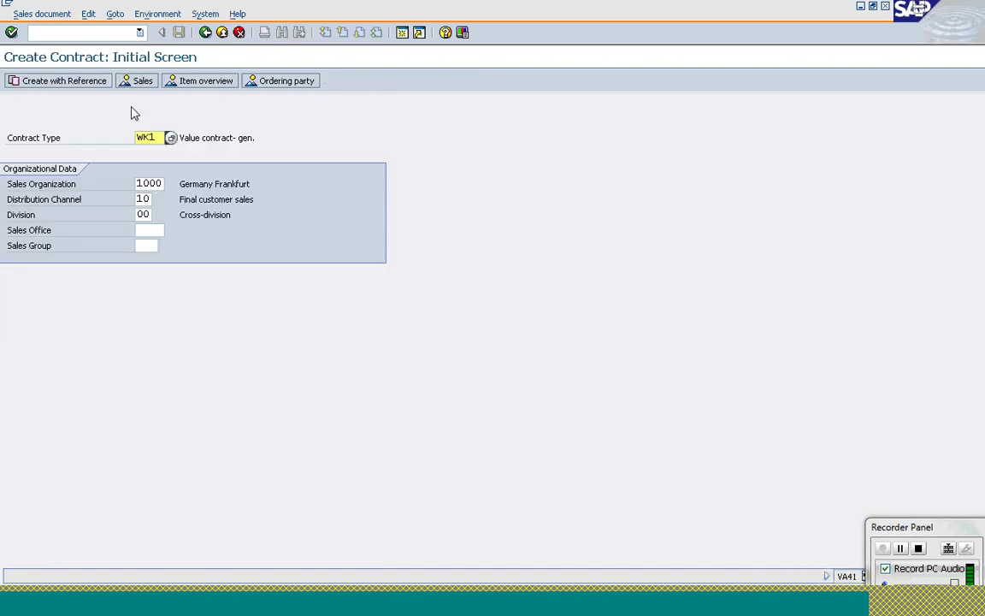
pyautogui.press('BackSpace')
pyautogui.press('BackSpace')
pyautogui.press('BackSpace')
pyautogui.write('QC')
pyautogui.press('Return')
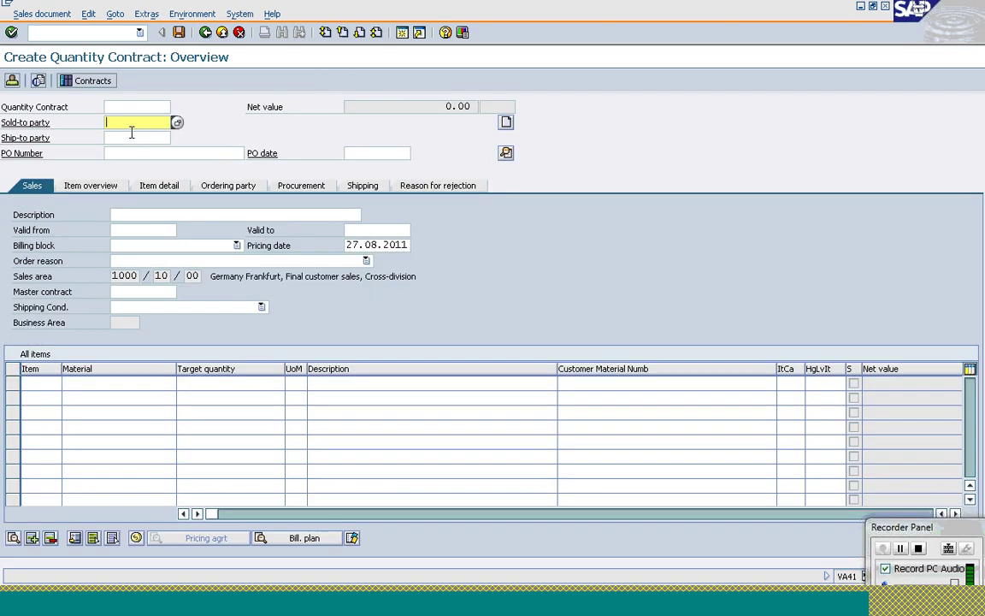
# - Enter the customer number as sold-to party and Quantity Contract as the PO number in the new contract
pyautogui.click(131, 126)
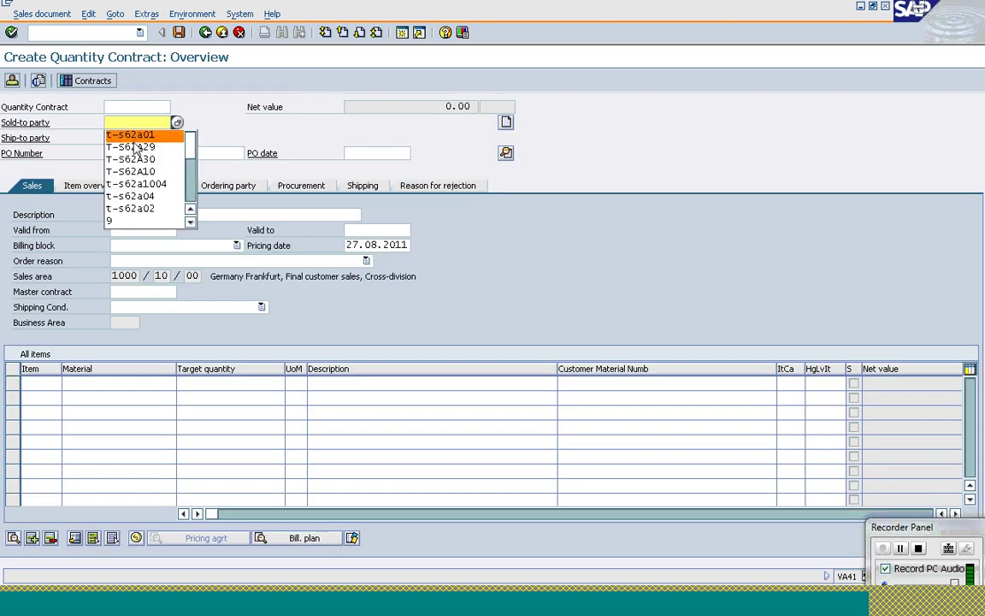
pyautogui.click(134, 146)
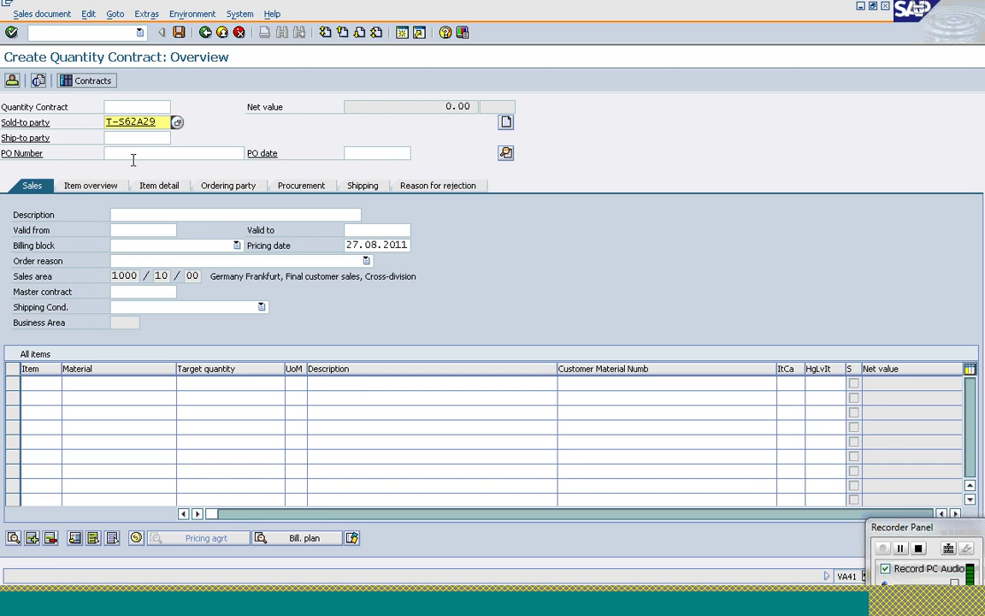
pyautogui.click(130, 152)
pyautogui.write('Q')
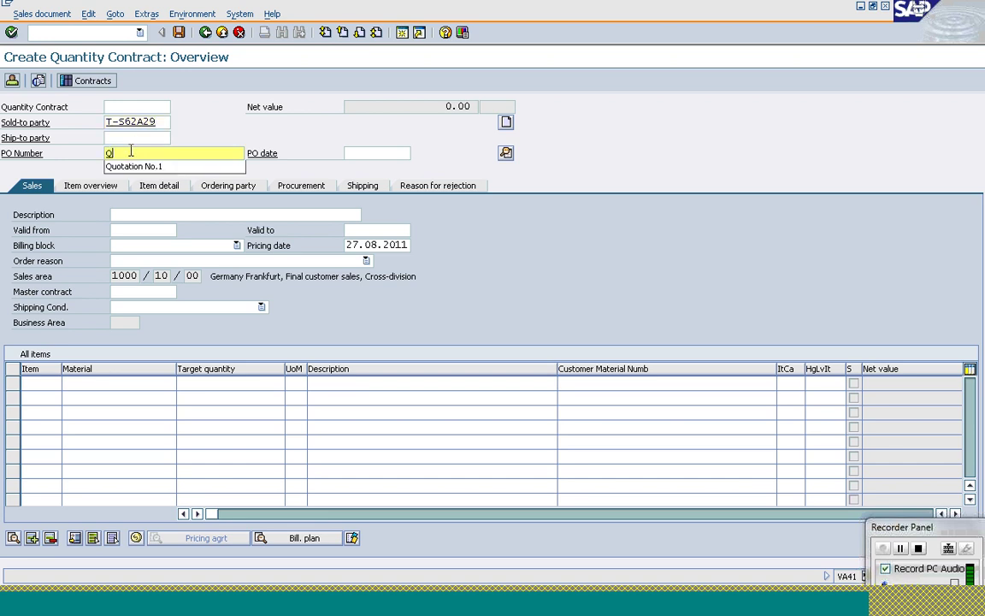
pyautogui.write('uanti')
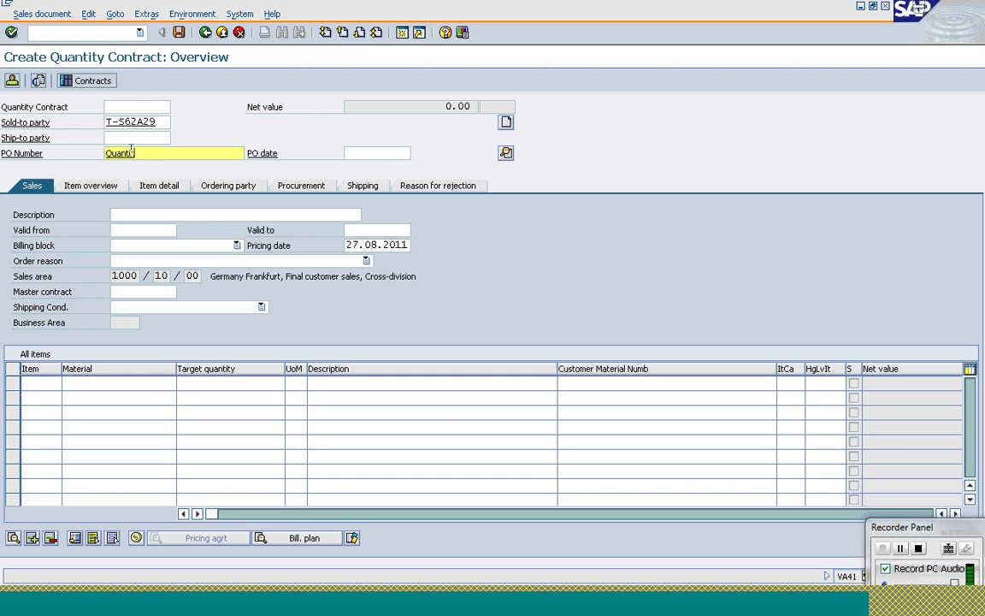
pyautogui.write('ty Contract')
pyautogui.press('Return')
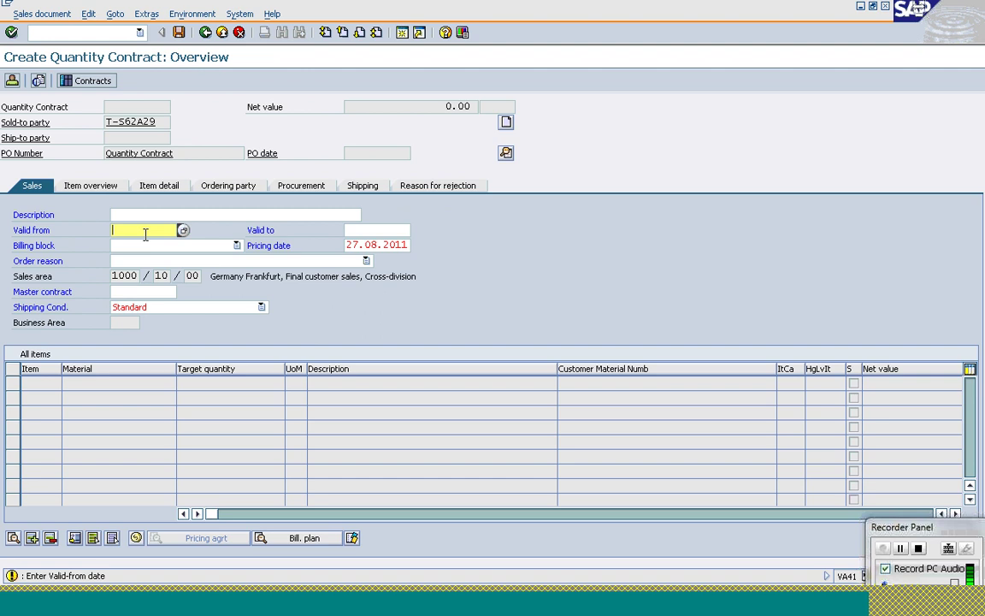
# - Set the contract's validity period from 27.08.2011 to 31.12.2011
pyautogui.write('27.08.2011')
pyautogui.press('Tab')
pyautogui.press('Down')
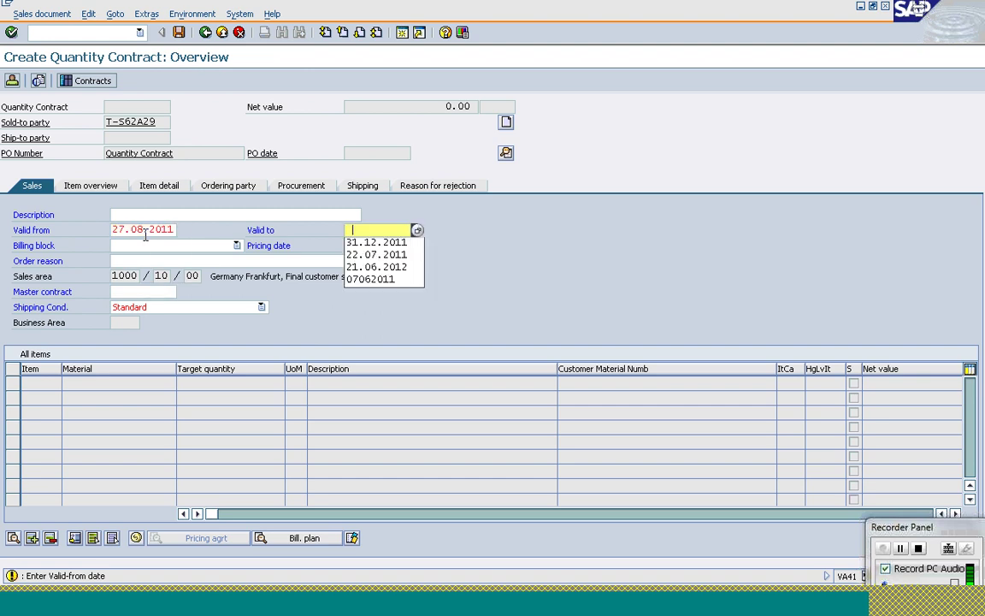
pyautogui.press('Return')
pyautogui.press('Return')
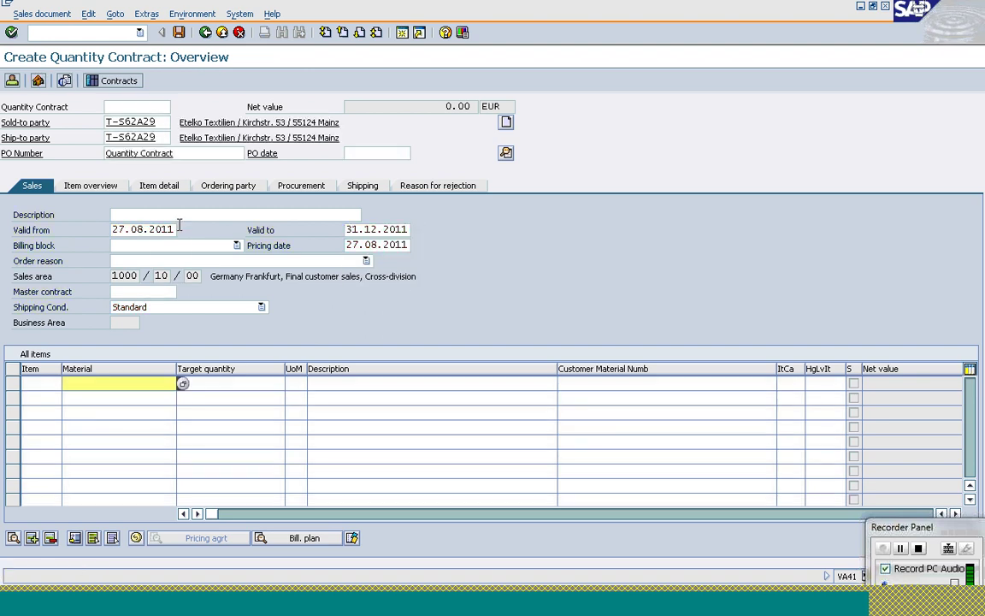
# - Enter materials t-at121, t-at122 and t-at123 as the first three contract items
pyautogui.click(122, 382)
pyautogui.press('Down')
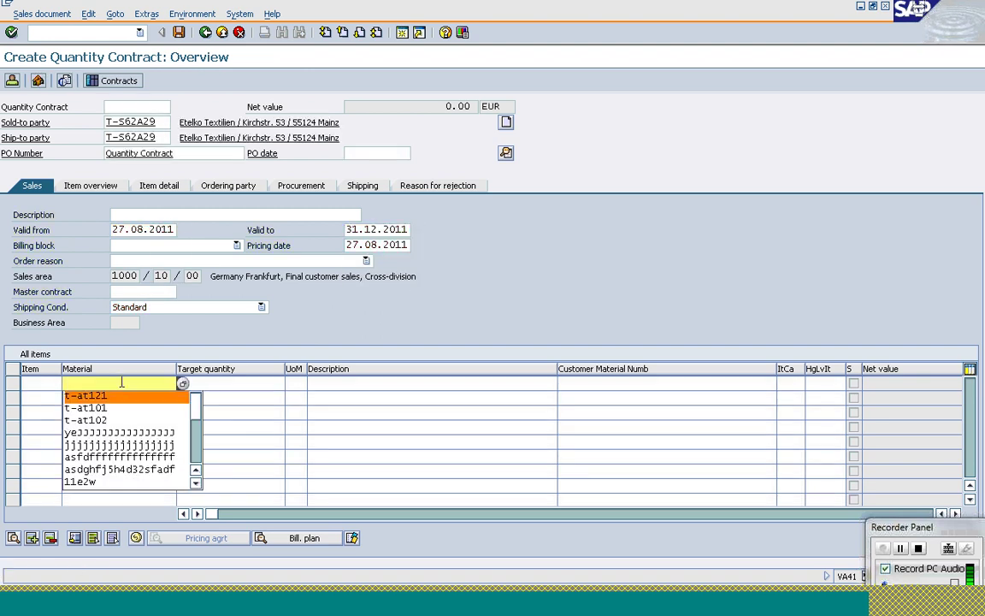
pyautogui.press('Return')
pyautogui.press('Down')
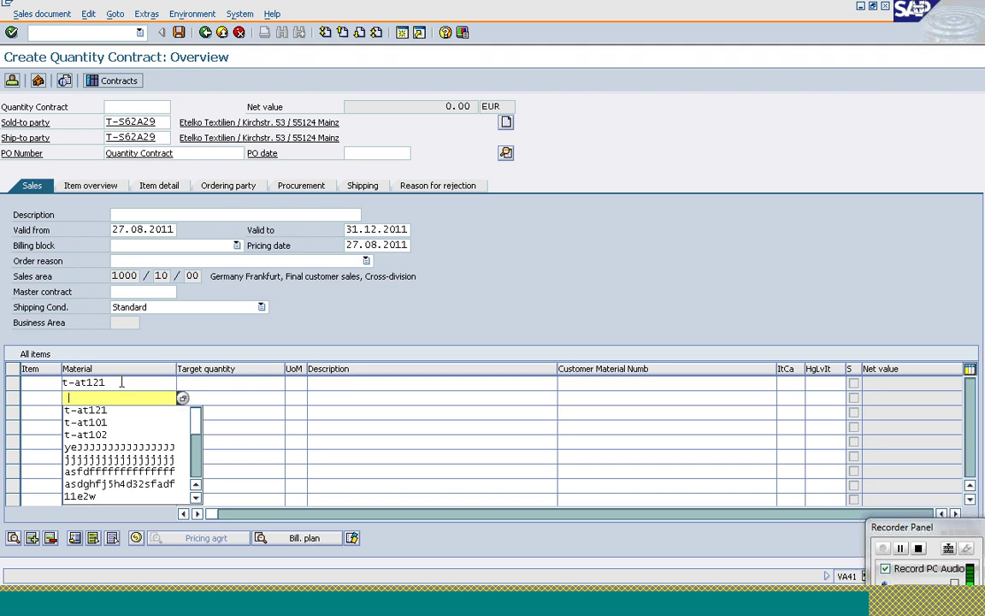
pyautogui.press('Down')
pyautogui.press('Return')
pyautogui.press('Down')
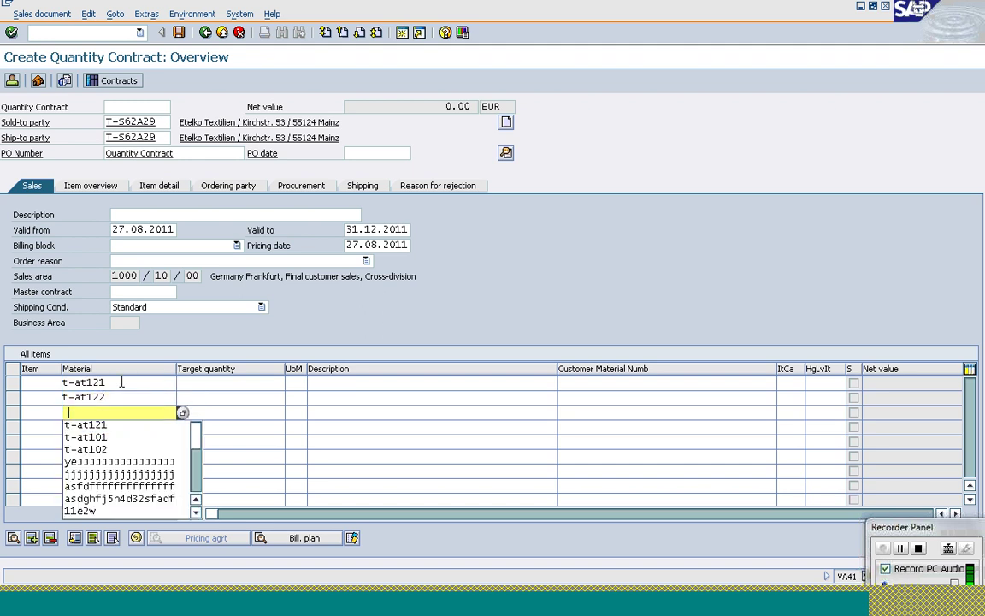
pyautogui.press('Down')
pyautogui.press('Return')
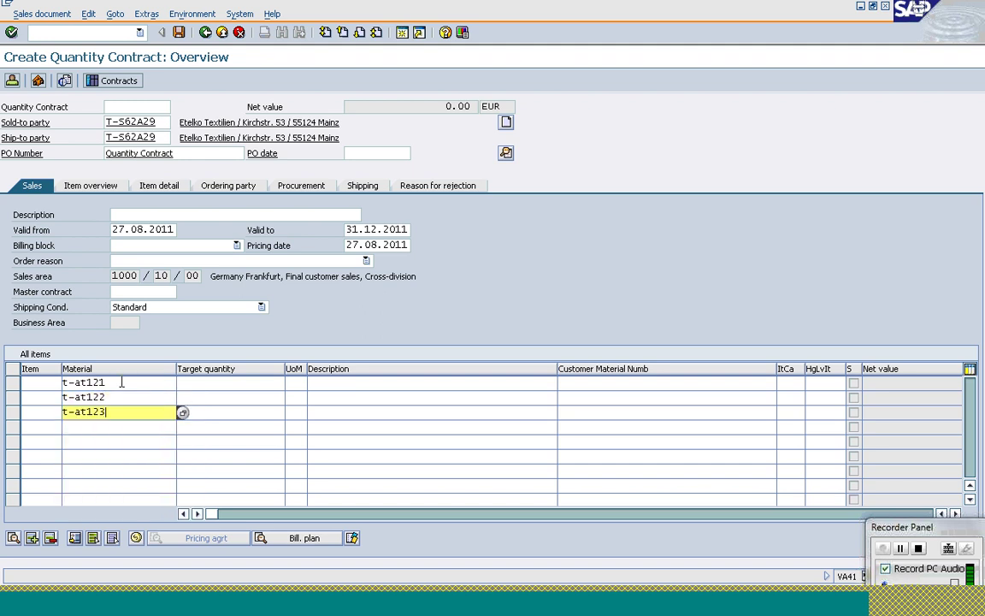
# - Set the target quantity of all three materials to 10 and validate the items
pyautogui.click(232, 384)
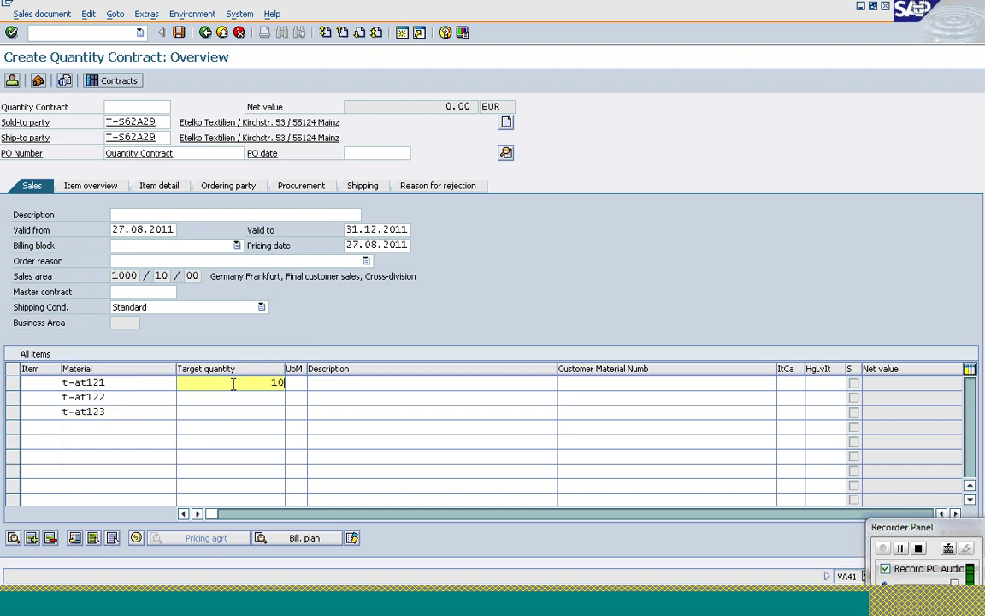
pyautogui.press('Down')
pyautogui.write('10')
pyautogui.press('Down')
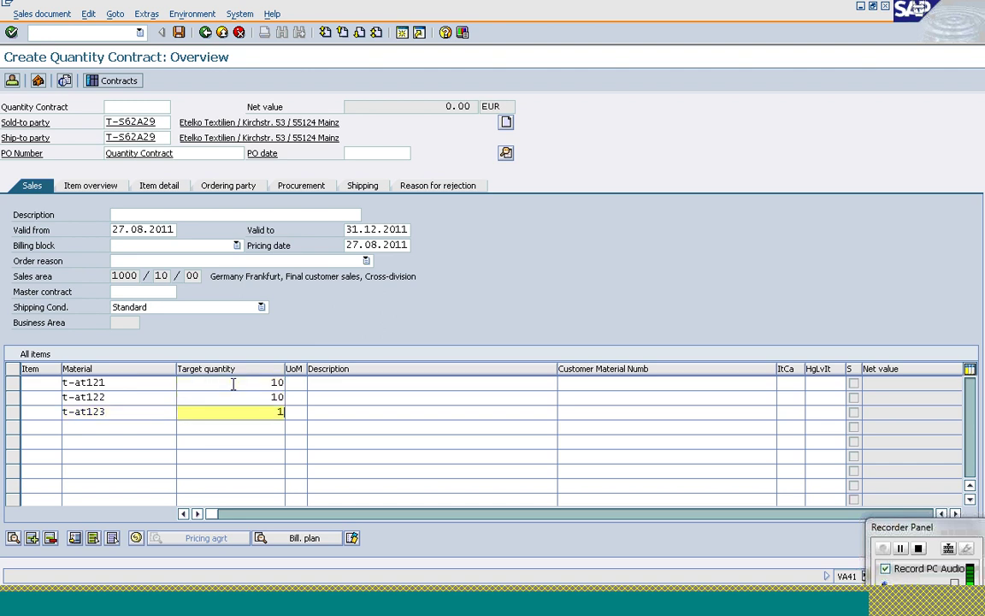
pyautogui.press('Return')
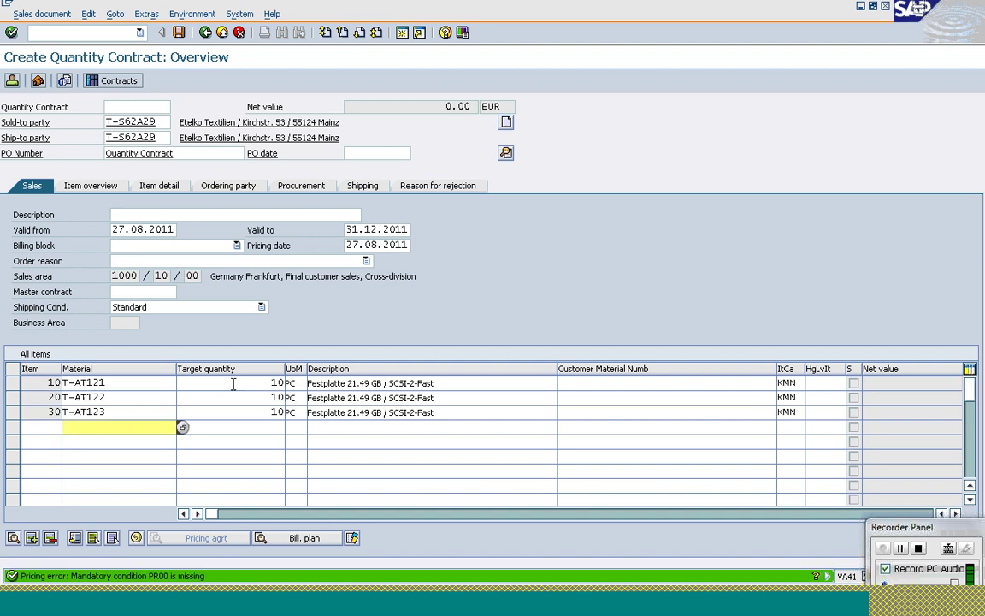
# - Select all three contract items, open their pricing conditions and add a PR00 price of 400 EUR to item 10
pyautogui.click(244, 398)
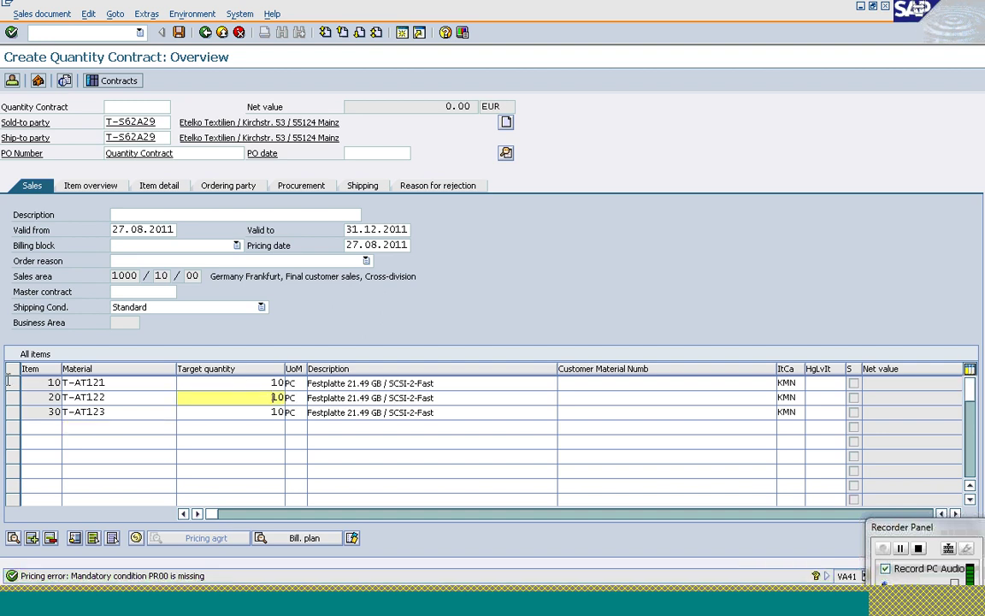
pyautogui.click(11, 383)
pyautogui.click(12, 397)
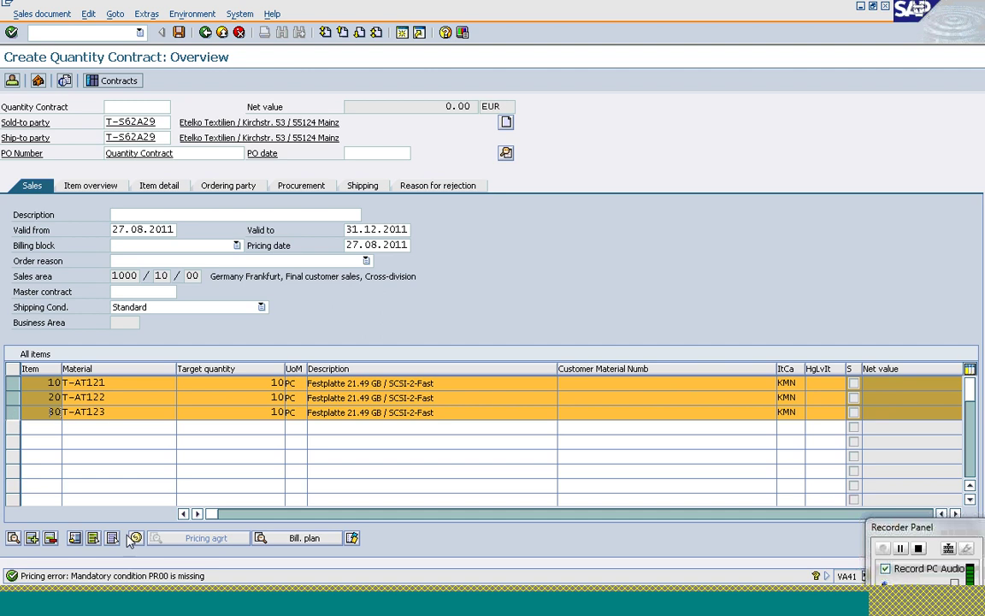
pyautogui.press('F2')
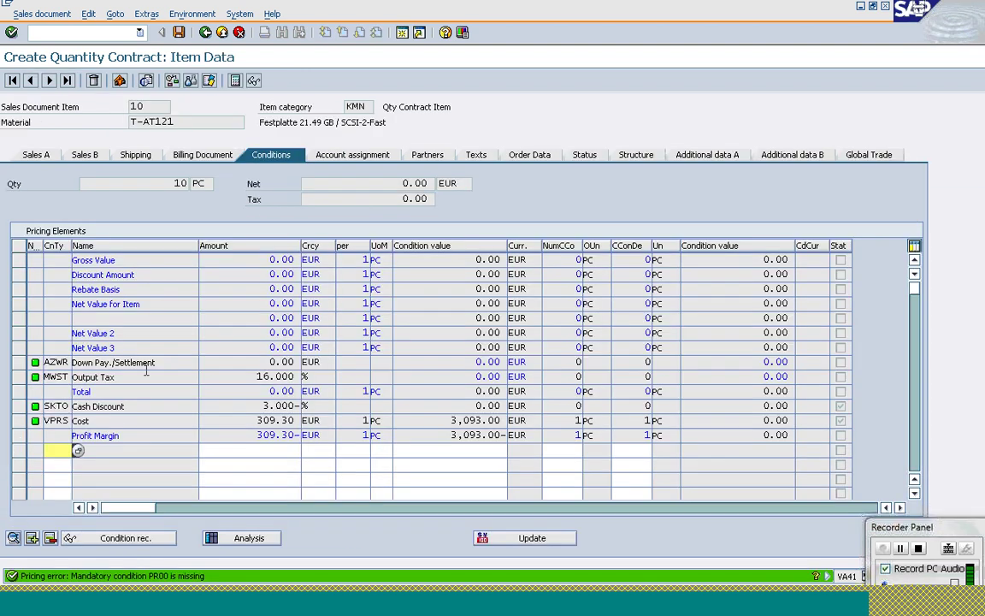
pyautogui.click(58, 448)
pyautogui.write('PR00')
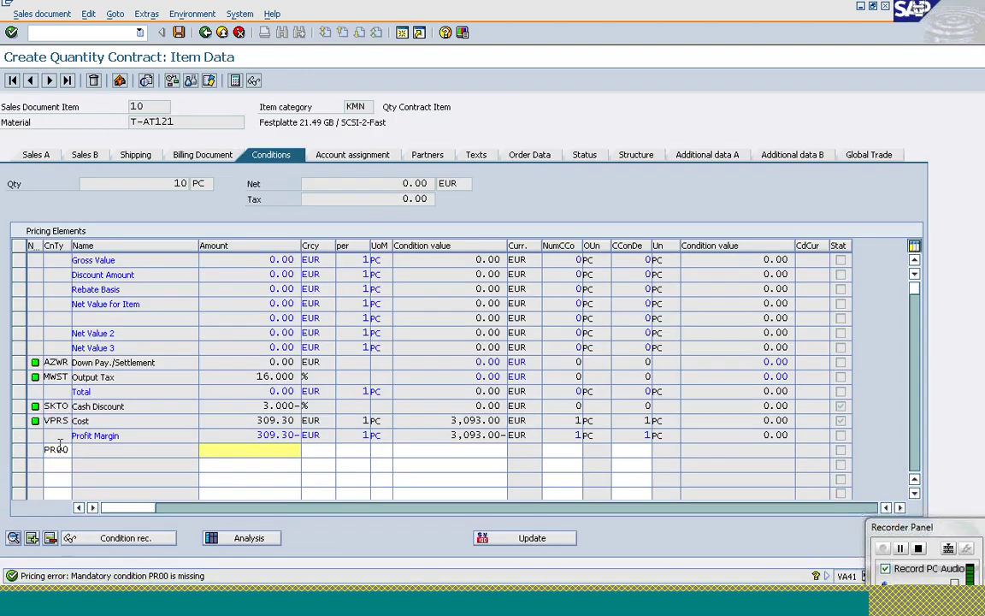
pyautogui.press('Return')
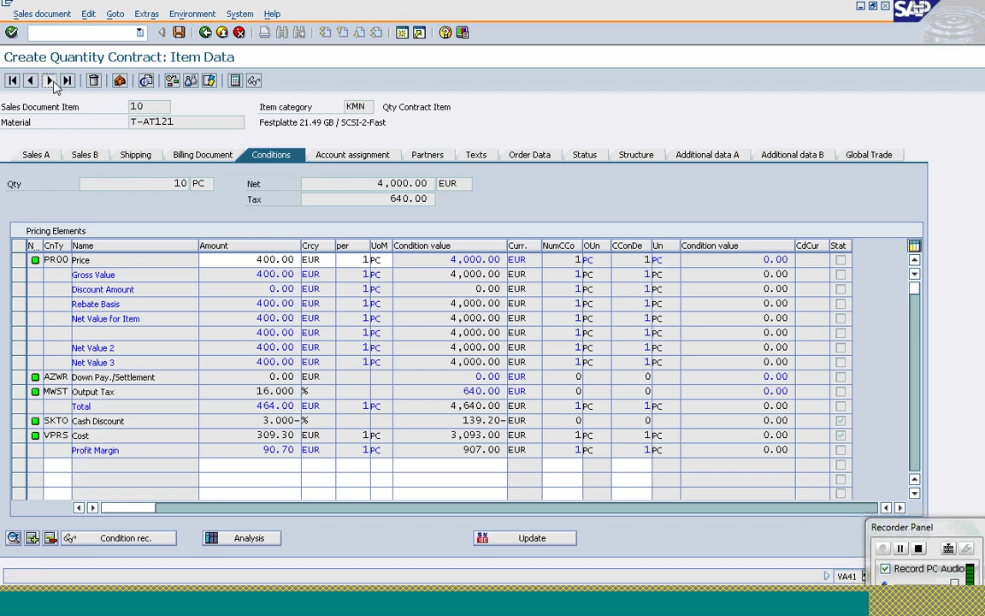
# - Add a PR00 price condition of 395 EUR to contract item 20, material T-AT122
pyautogui.click(49, 80)
pyautogui.write('PR00')
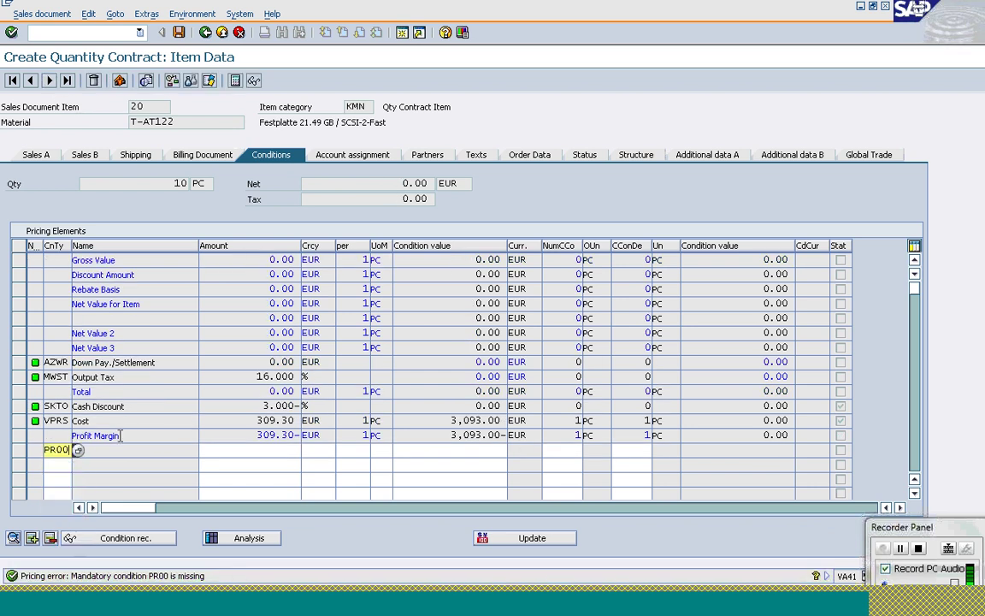
pyautogui.press('Tab')
pyautogui.write('395')
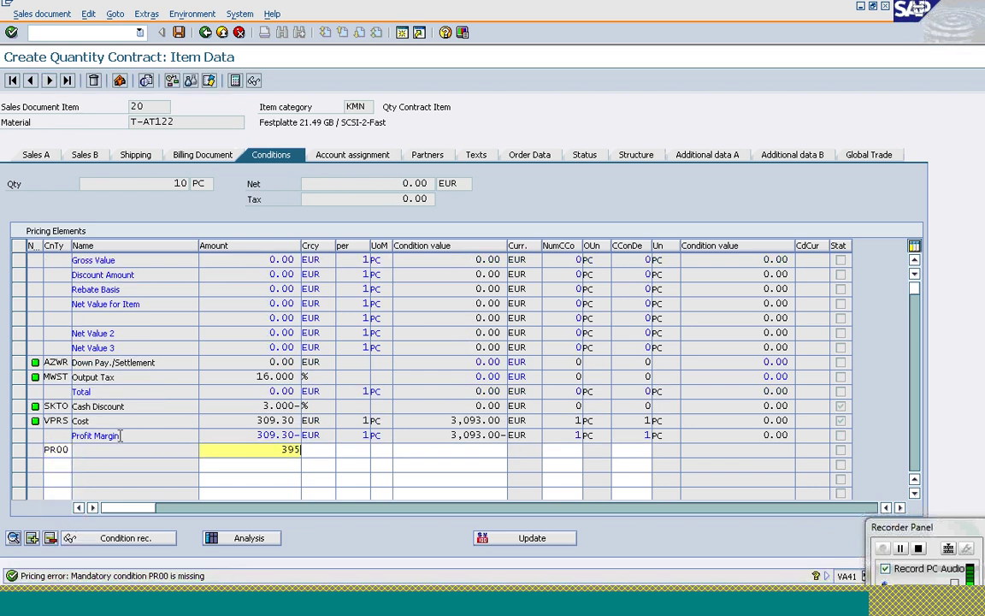
pyautogui.press('Return')
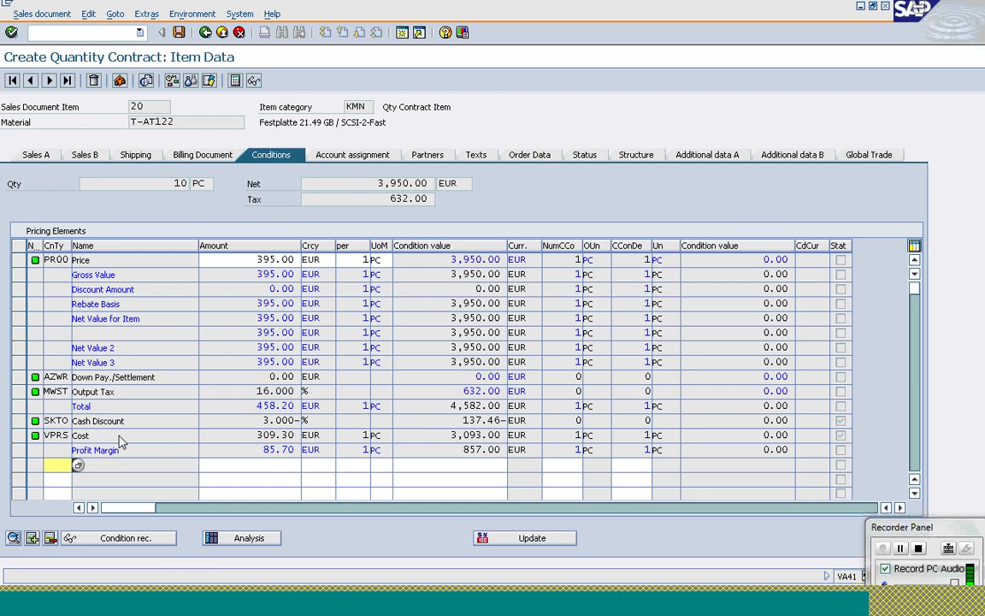
# - Add a PR00 price condition of 400 EUR to contract item 30 and save the quantity contract
pyautogui.click(50, 81)
pyautogui.write('PR00')
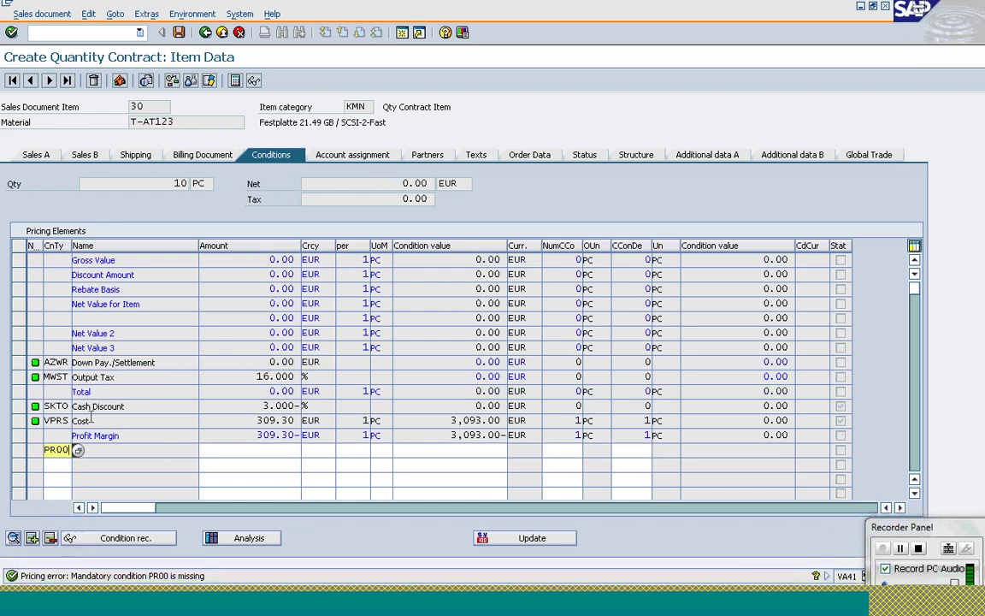
pyautogui.press('Tab')
pyautogui.write('40')
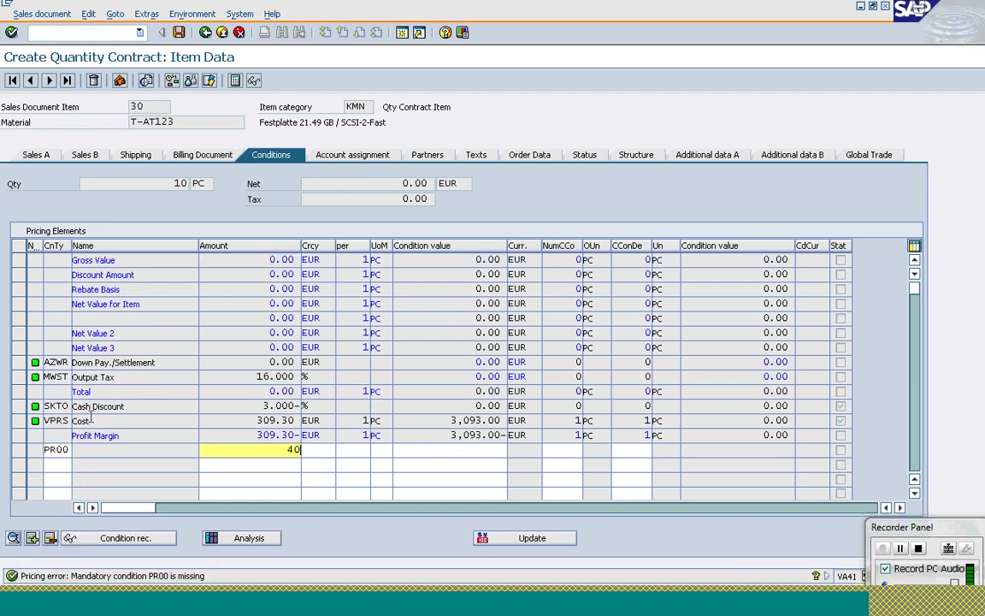
pyautogui.write('0')
pyautogui.press('Return')
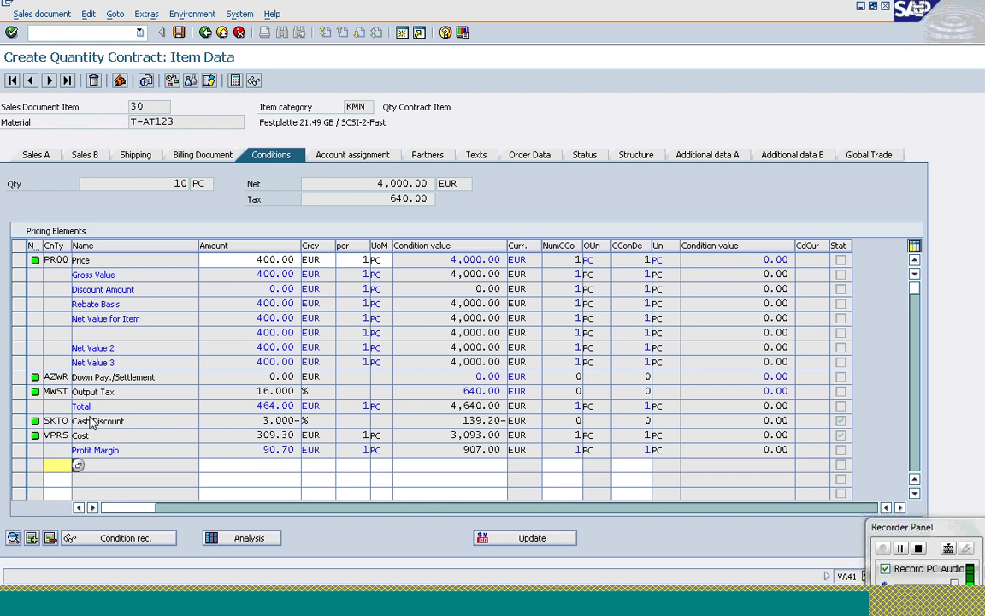
pyautogui.click(205, 33)
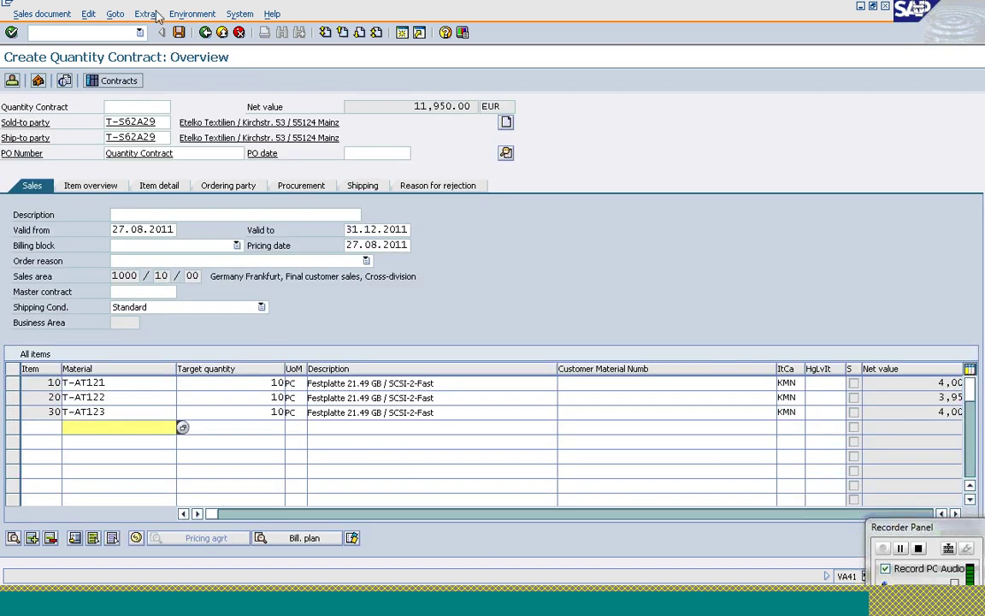
pyautogui.click(181, 34)
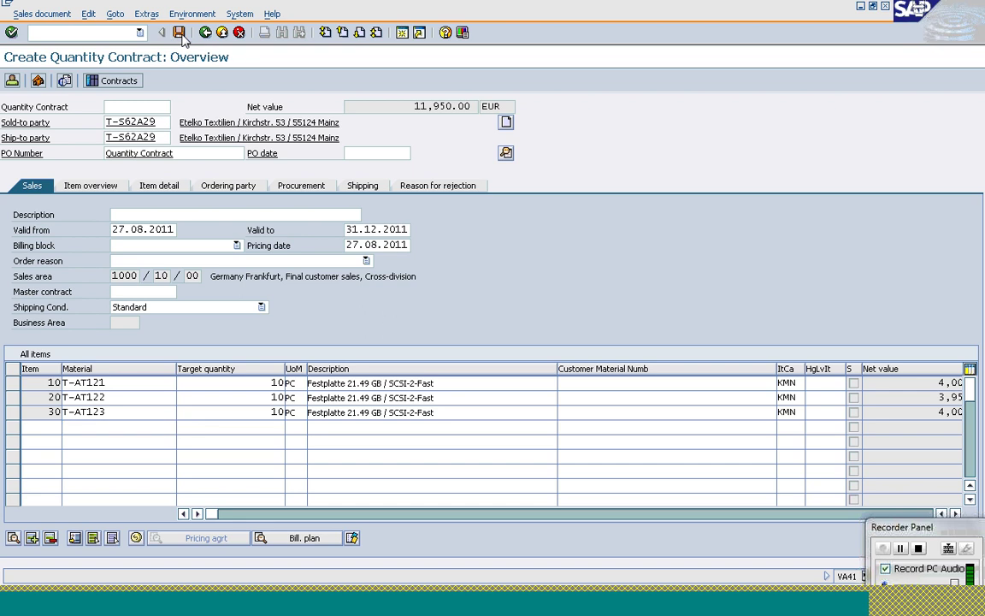
# - Start a new standard order of type OR with transaction VA01 for sales area 1000/10/00
pyautogui.click(92, 33)
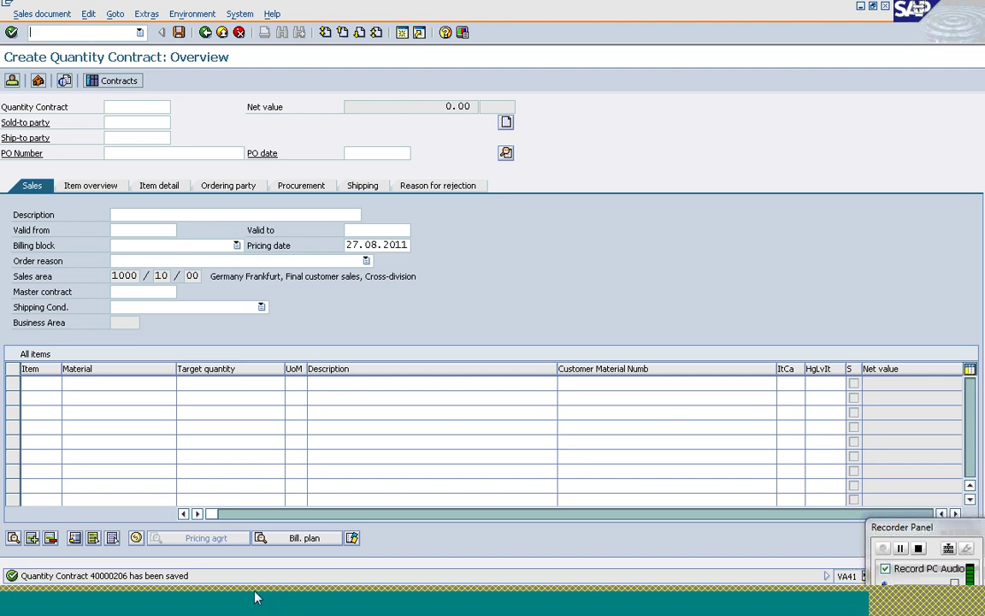
pyautogui.write('/nva01')
pyautogui.press('Return')
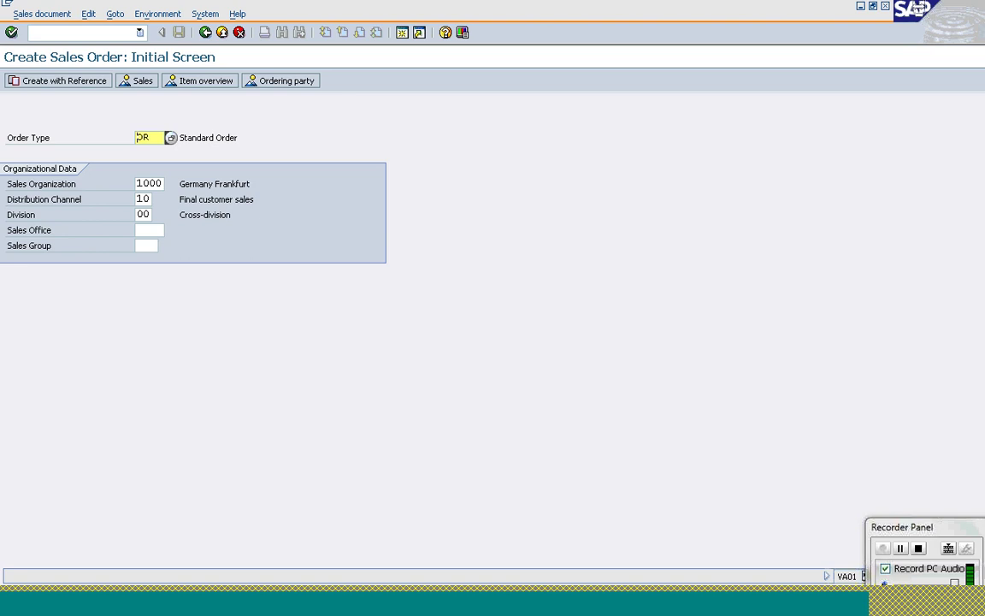
pyautogui.press('Return')
# - Enter the customer number as sold-to party and Quantity Contract as the PO number in the standard order
pyautogui.write('T-S62A29')
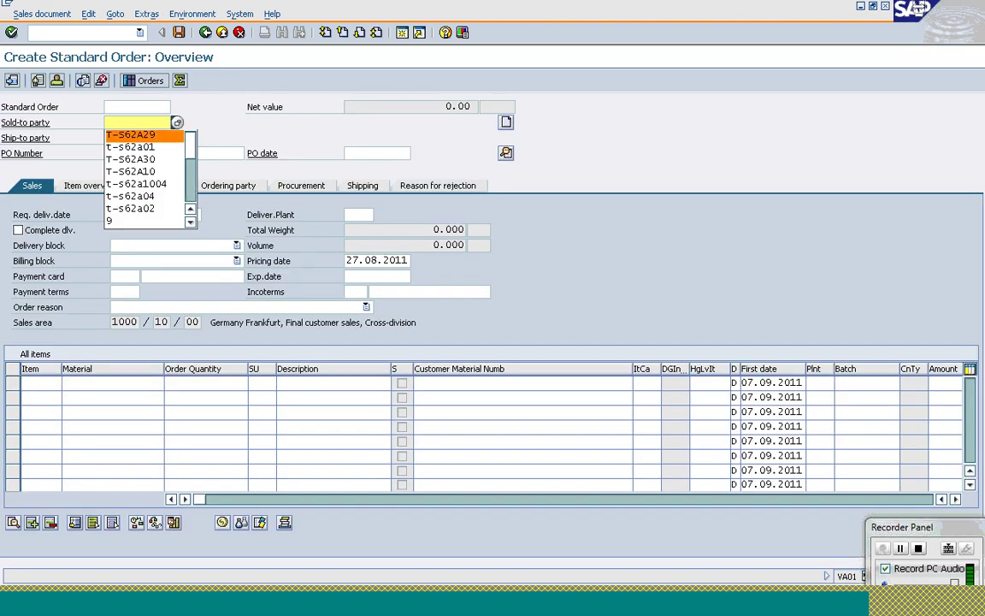
pyautogui.press('Tab')
pyautogui.press('Tab')
pyautogui.press('Down')
pyautogui.press('Return')
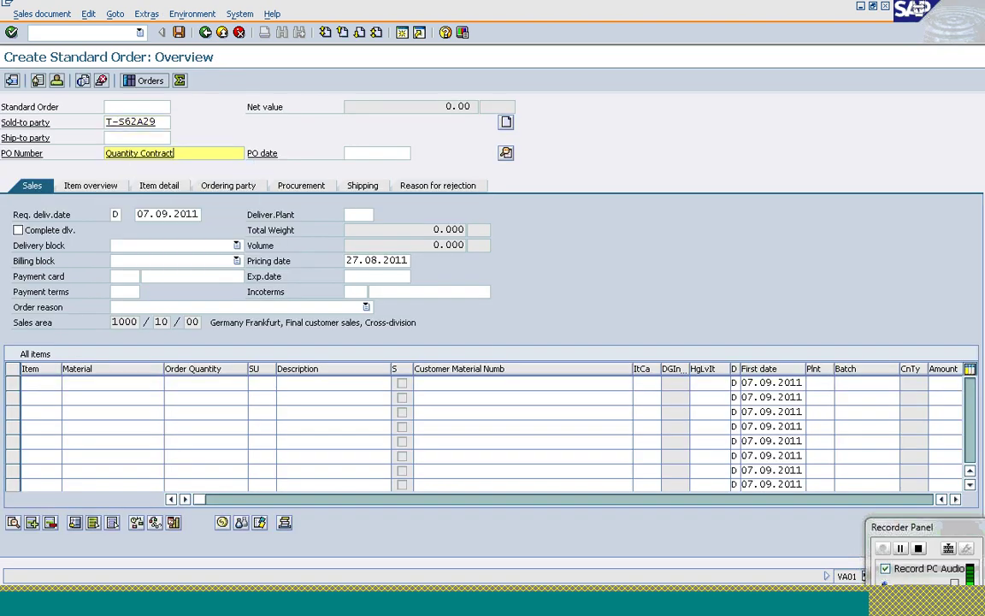
pyautogui.press('Return')
# - Enter material t-at121 with order quantity 15, and list its open outline agreements without copying any into the order
pyautogui.press('Down')
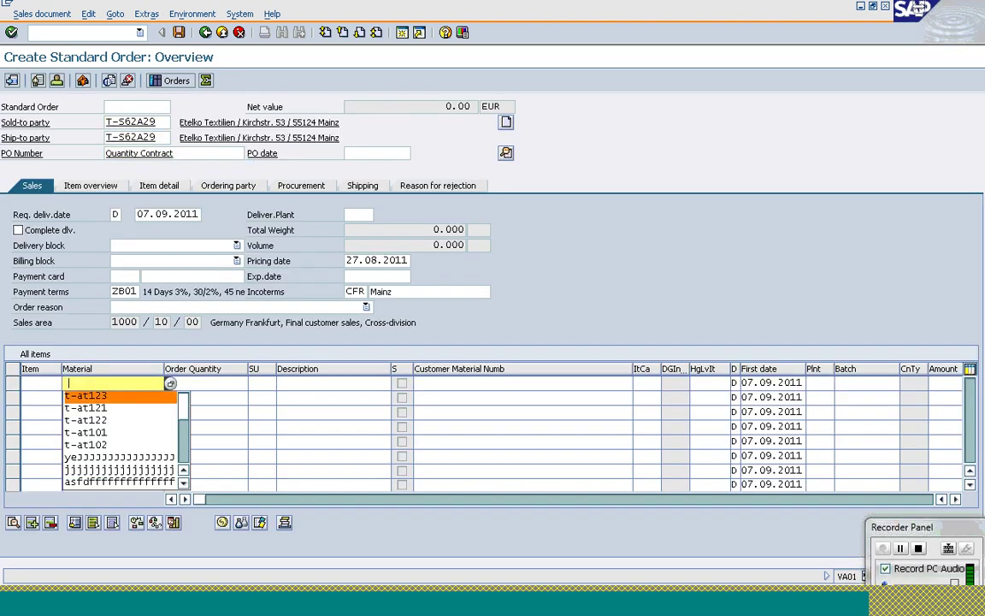
pyautogui.press('Return')
pyautogui.press('Tab')
pyautogui.write('1')
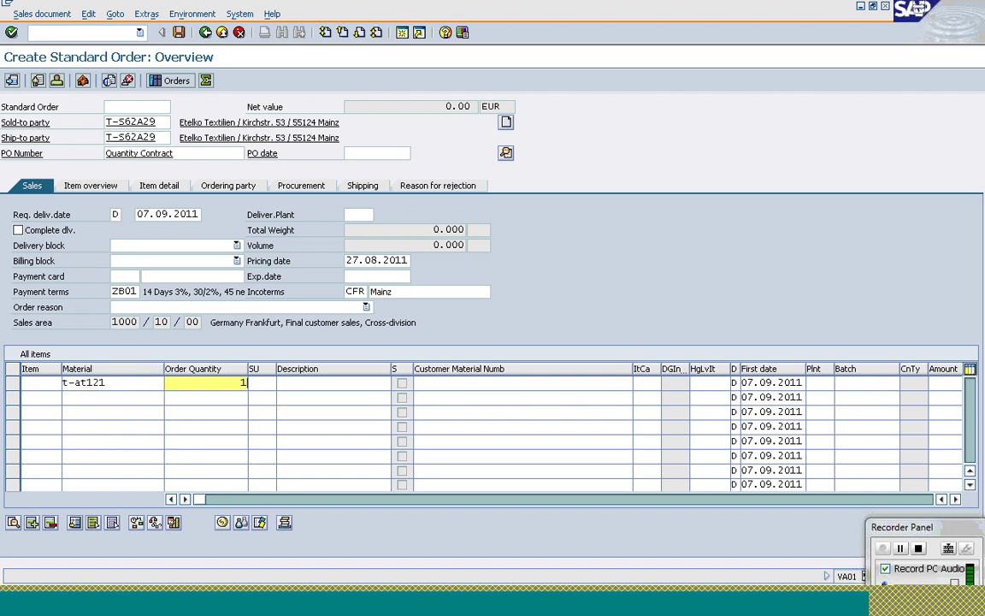
pyautogui.press('Return')
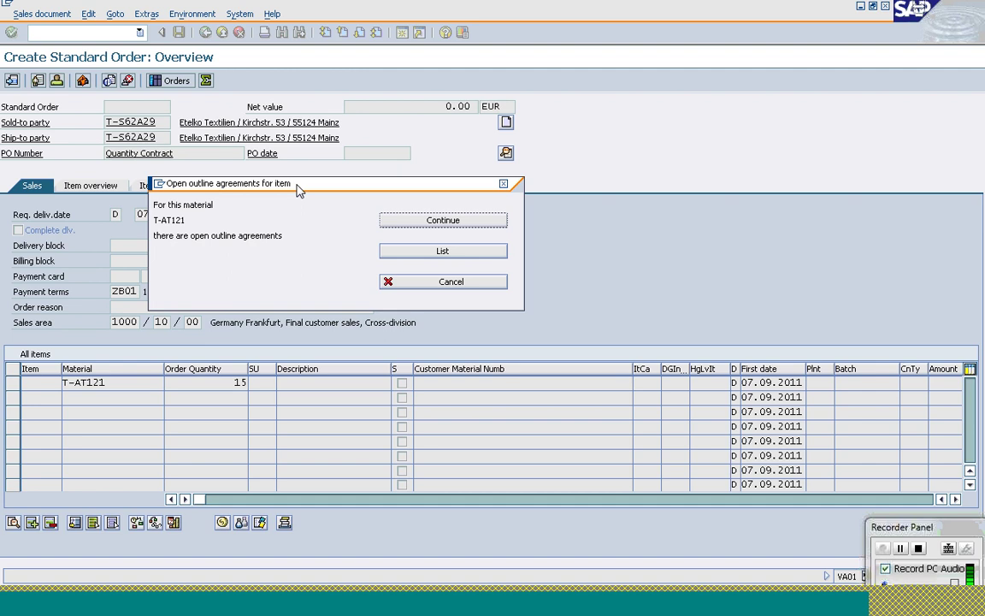
pyautogui.click(411, 253)
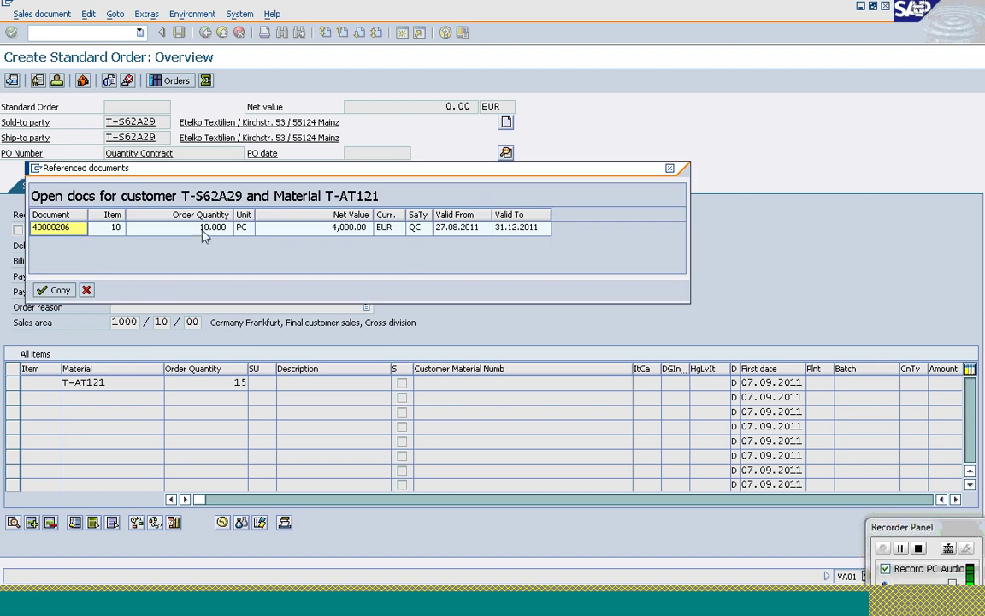
pyautogui.click(86, 291)
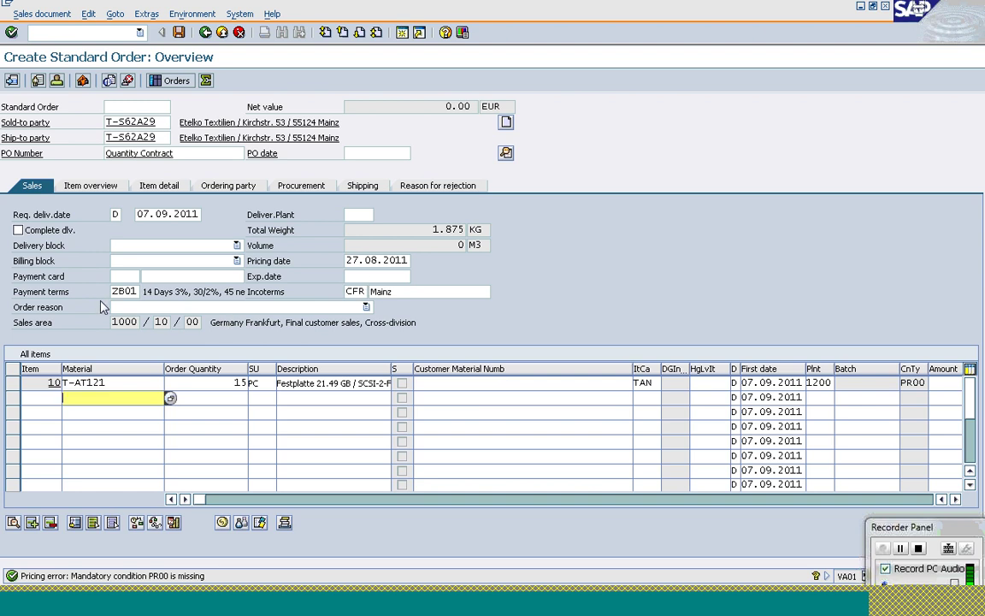
# - Add a PR00 price condition of 400 EUR to order item 10 and return to the order overview
pyautogui.click(13, 382)
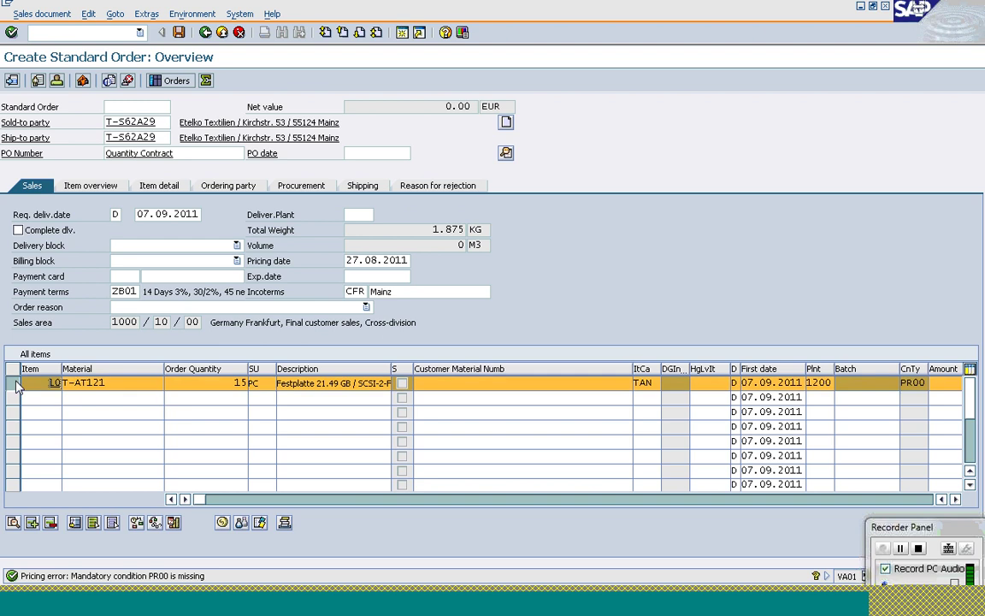
pyautogui.click(223, 523)
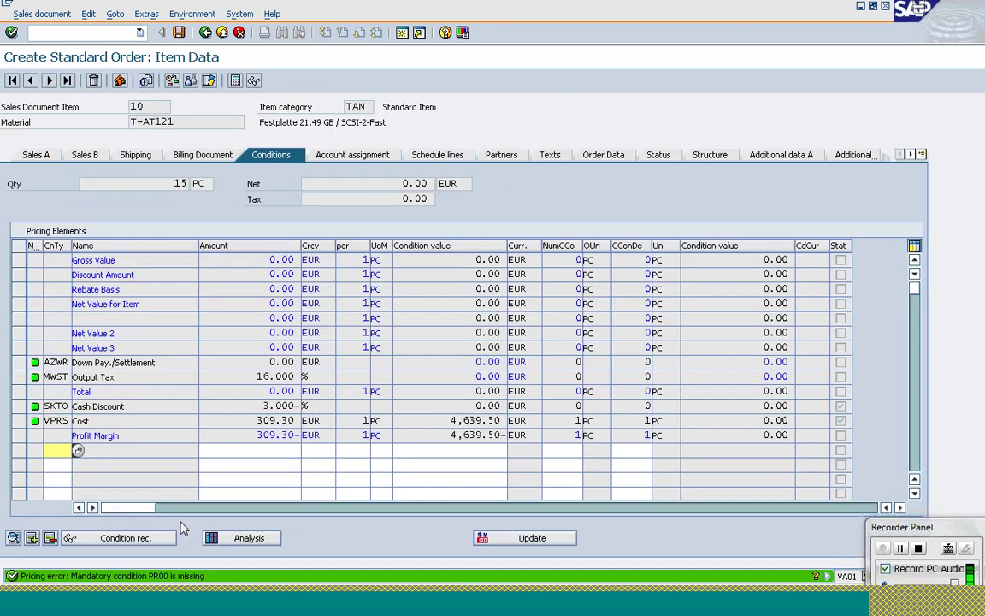
pyautogui.click(53, 451)
pyautogui.click(53, 463)
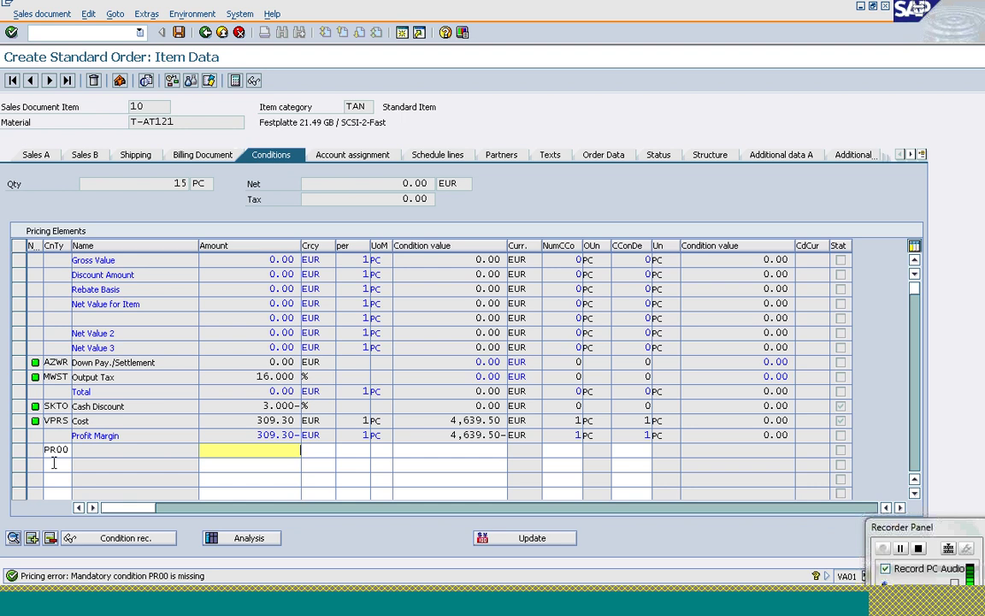
pyautogui.write('400')
pyautogui.press('Return')
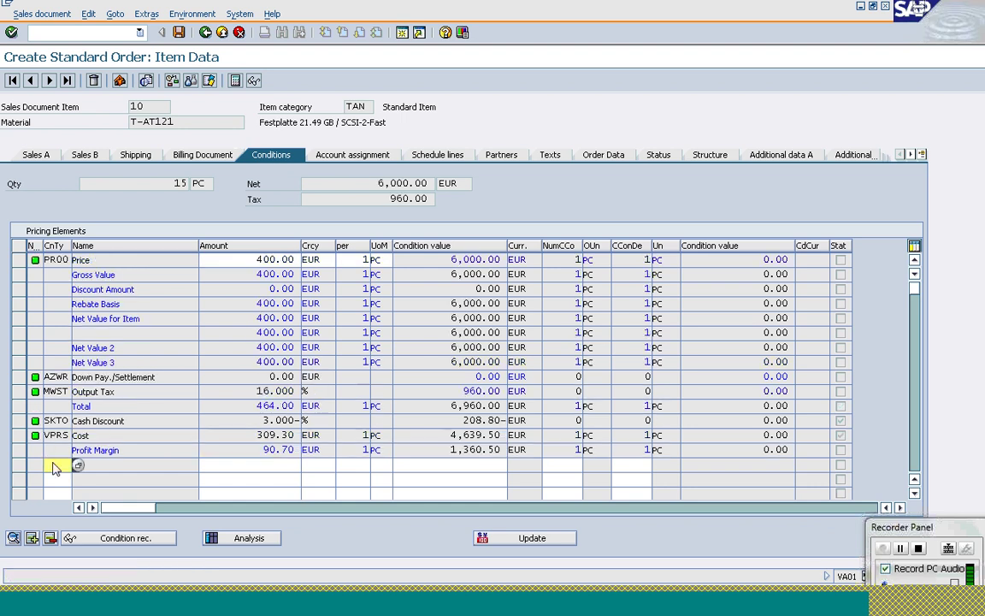
pyautogui.click(205, 36)
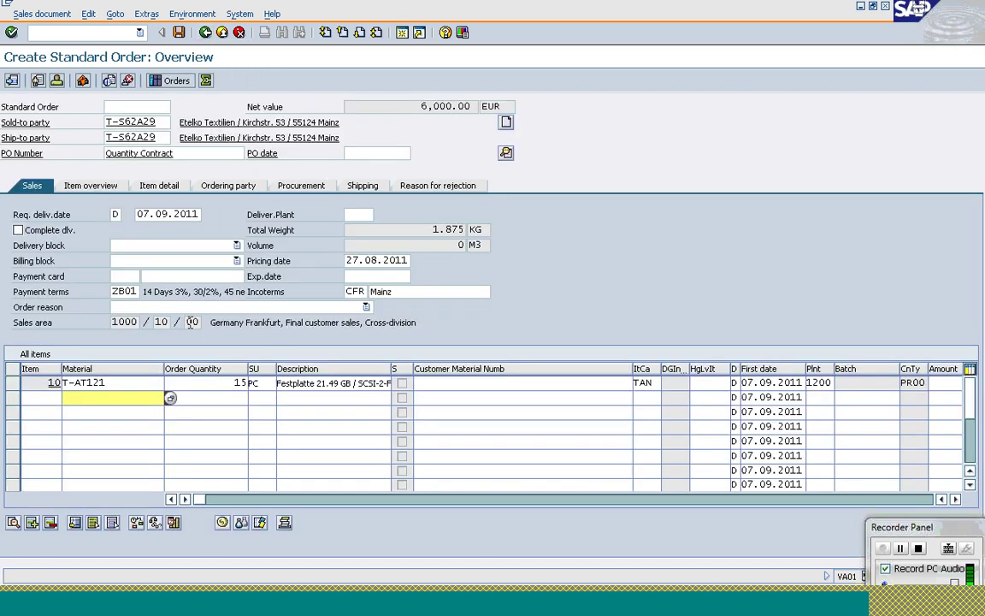
# - Revalidate the order quantity of item 10 and save the standard order
pyautogui.click(230, 383)
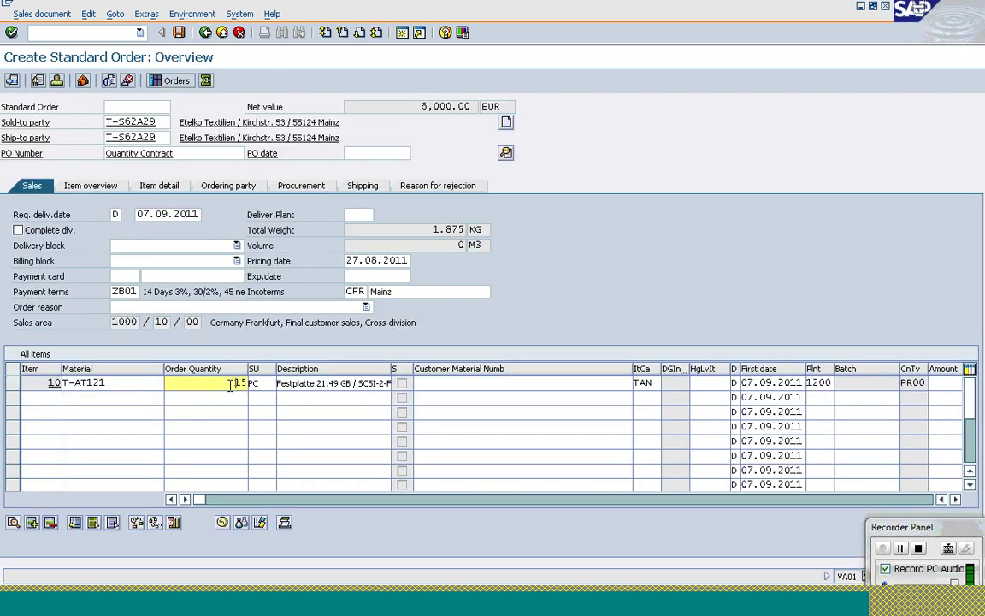
pyautogui.press('Return')
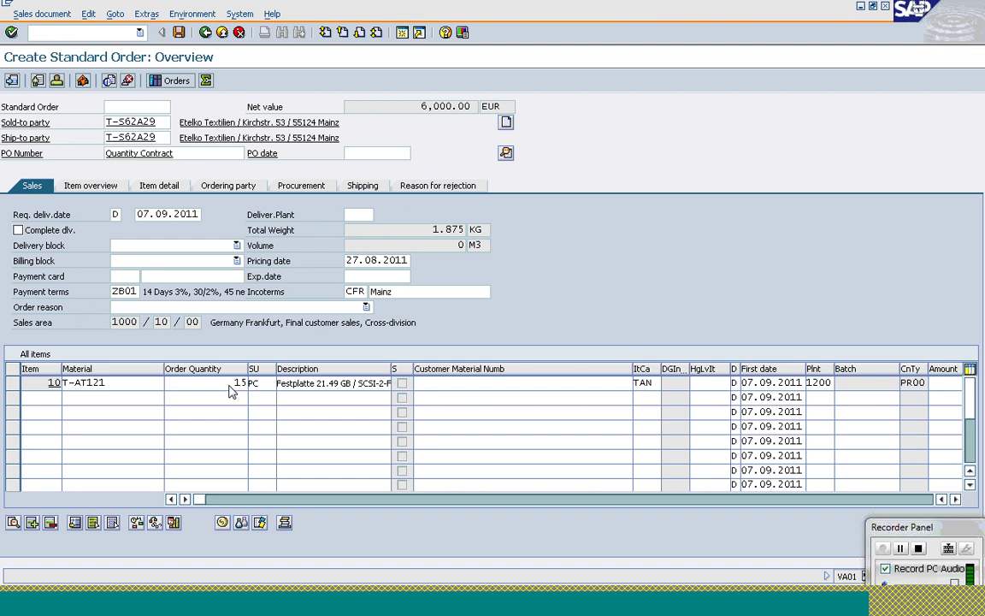
pyautogui.hotkey('ctrl', 's')
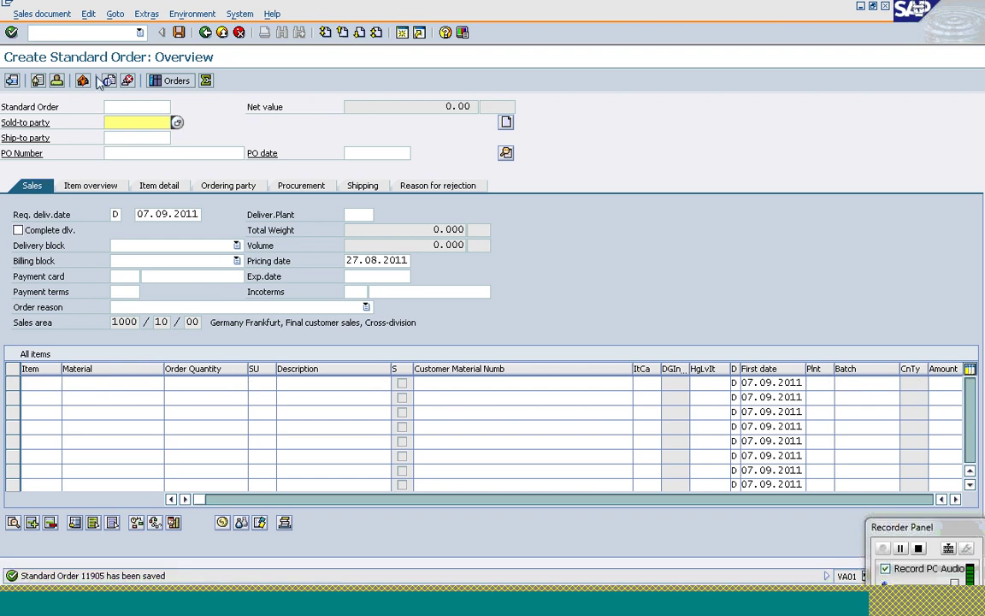
# - Open the newly saved quantity contract for changing with transaction VA42
pyautogui.click(107, 35)
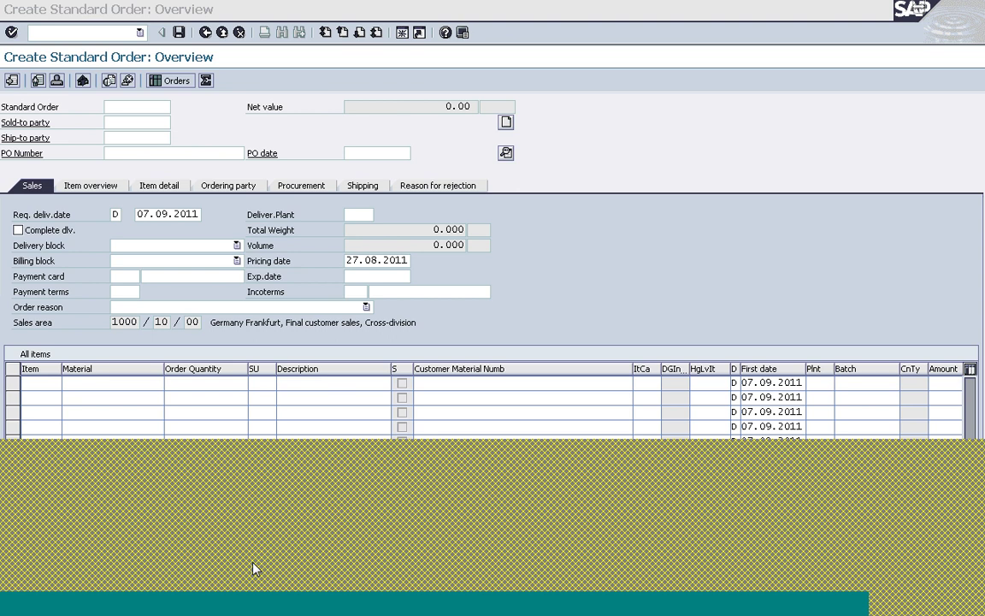
pyautogui.click(887, 521)
pyautogui.write('/nva')
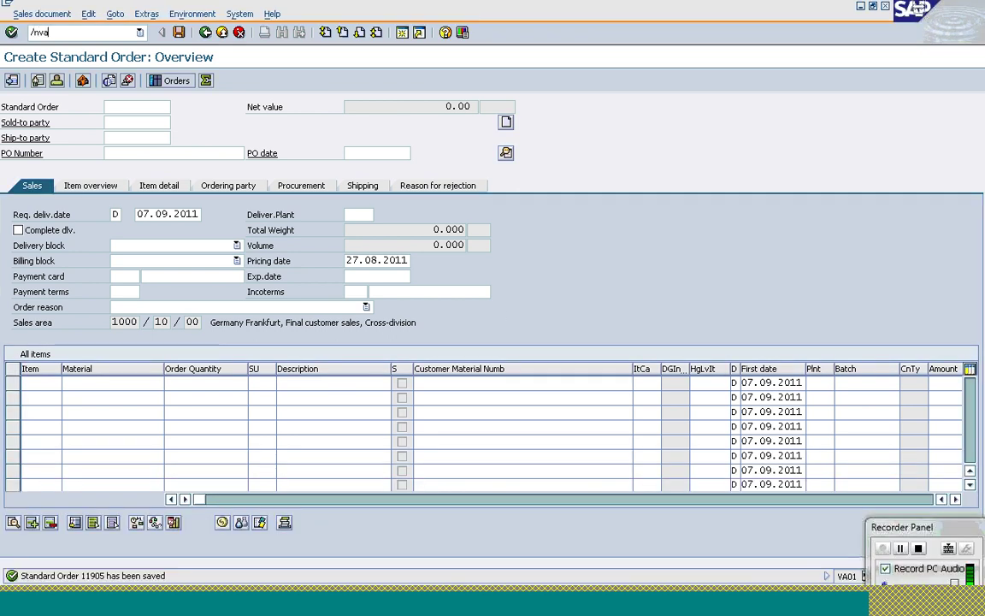
pyautogui.hotkey('shift', 'Left')
pyautogui.hotkey('shift', 'Left')
pyautogui.write('42')
pyautogui.press('Return')
pyautogui.press('Return')
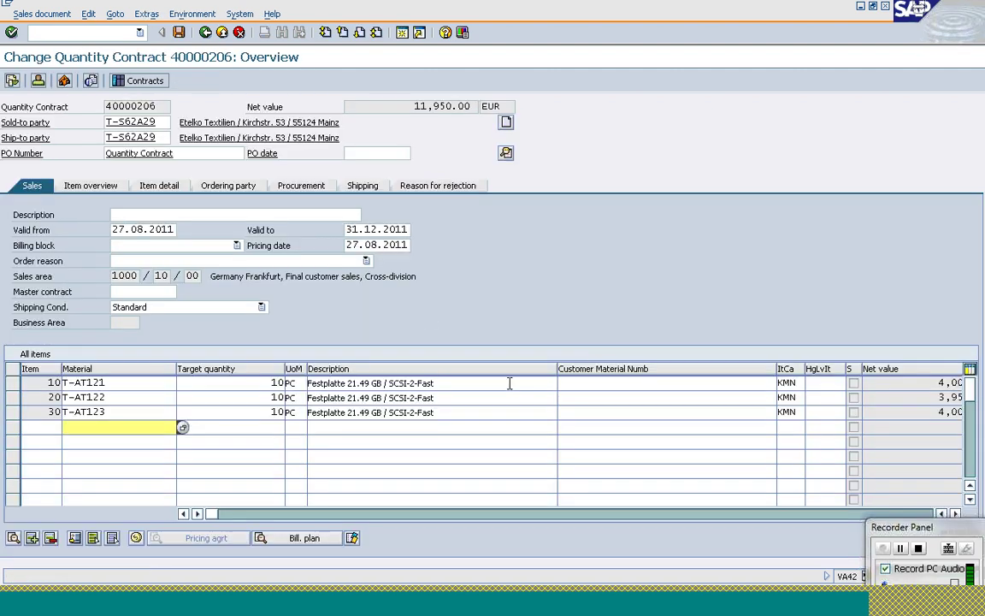
# - Switch to the other SAP session and open the item categories in transaction VOV7 in display mode
pyautogui.click(802, 384)
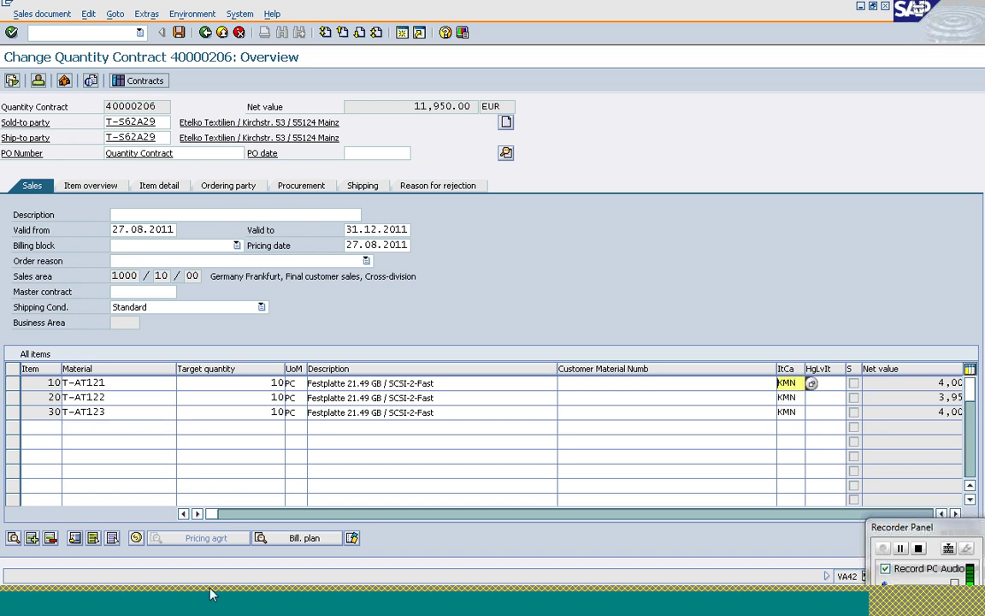
pyautogui.click(266, 609)
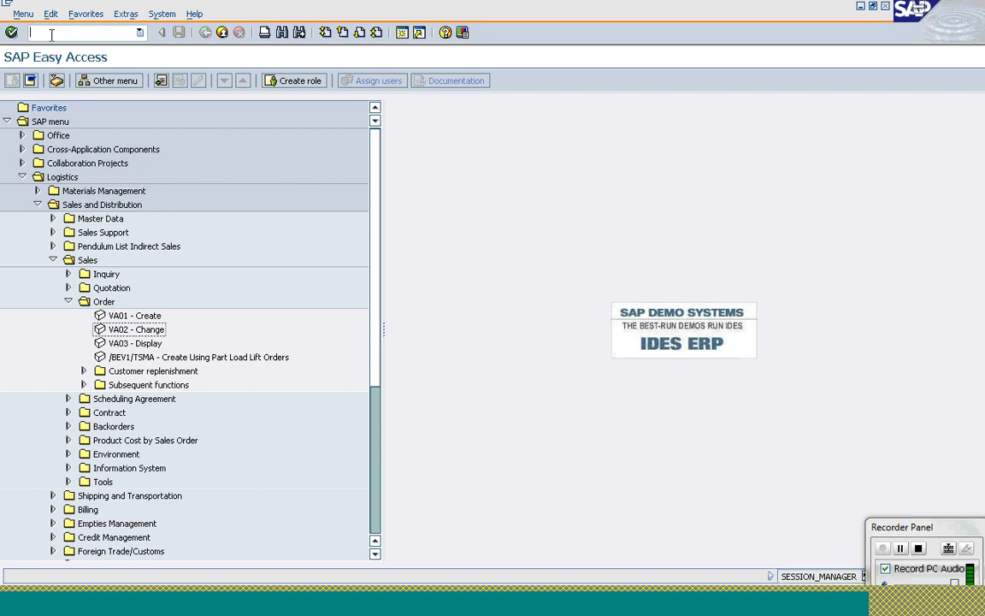
pyautogui.write('vov7')
pyautogui.press('Return')
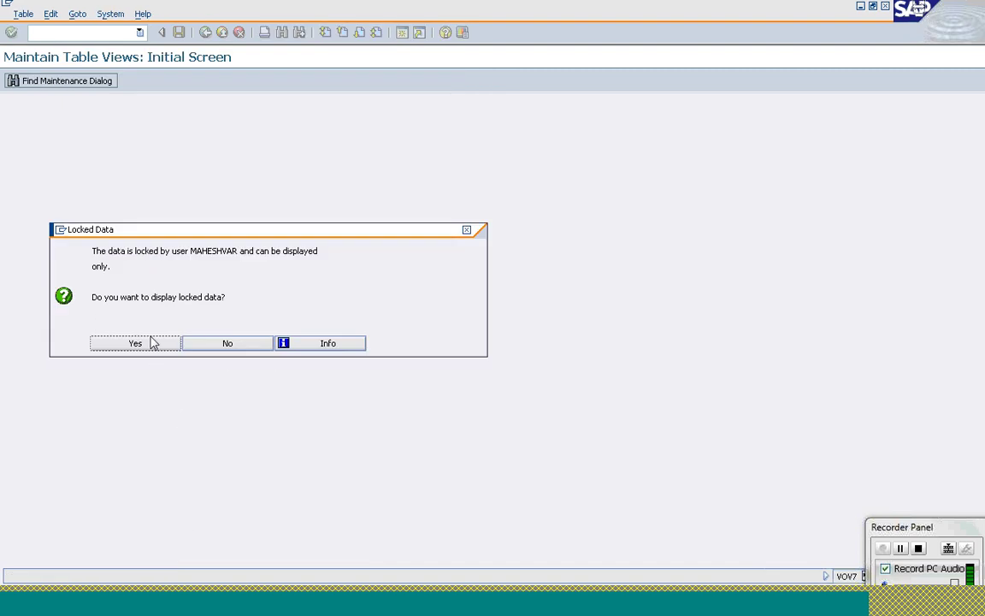
pyautogui.click(137, 344)
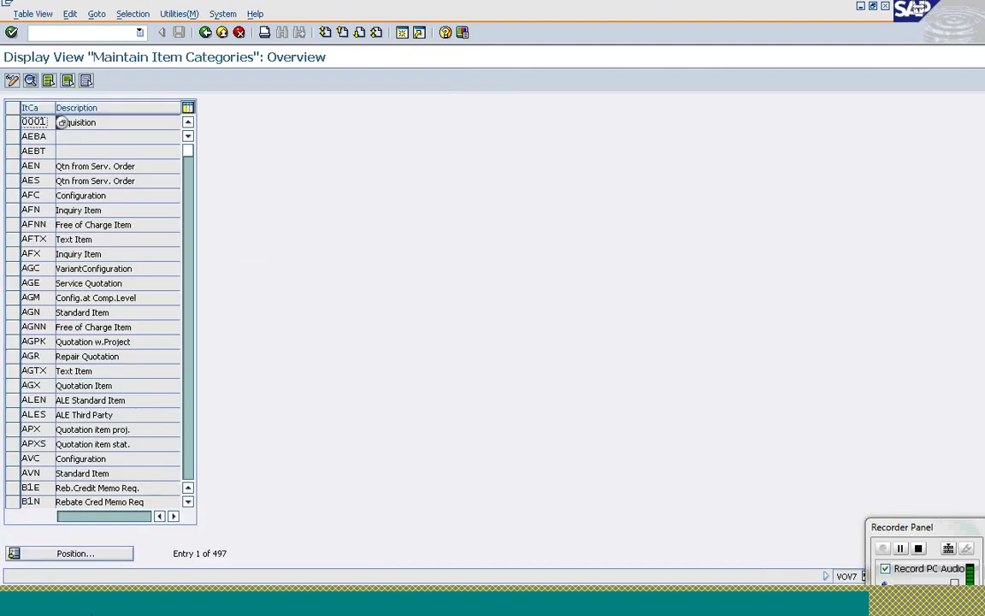
# - Position the item category list at KMN and display its details
pyautogui.click(88, 557)
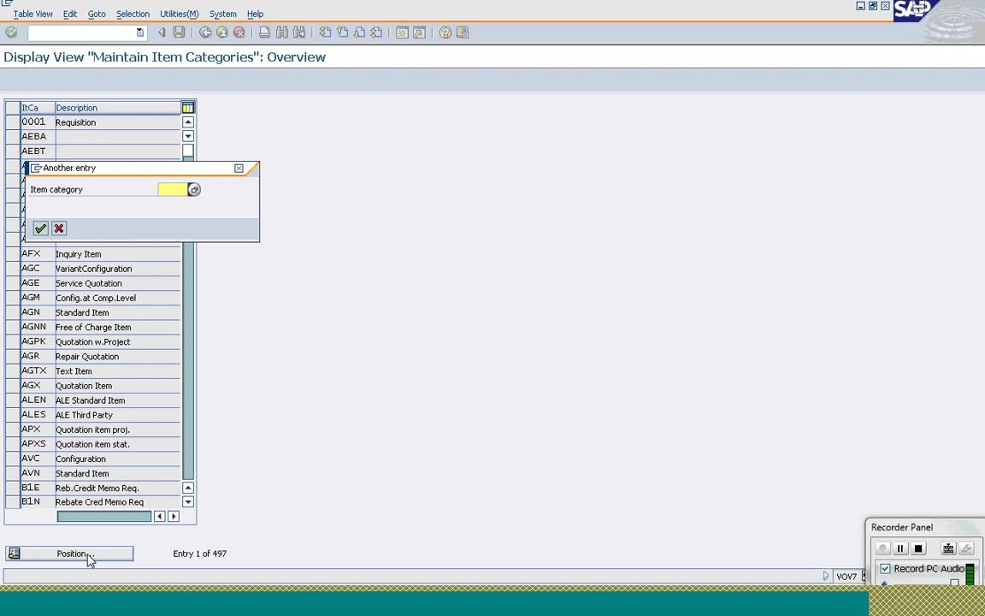
pyautogui.write('KMN')
pyautogui.press('Return')
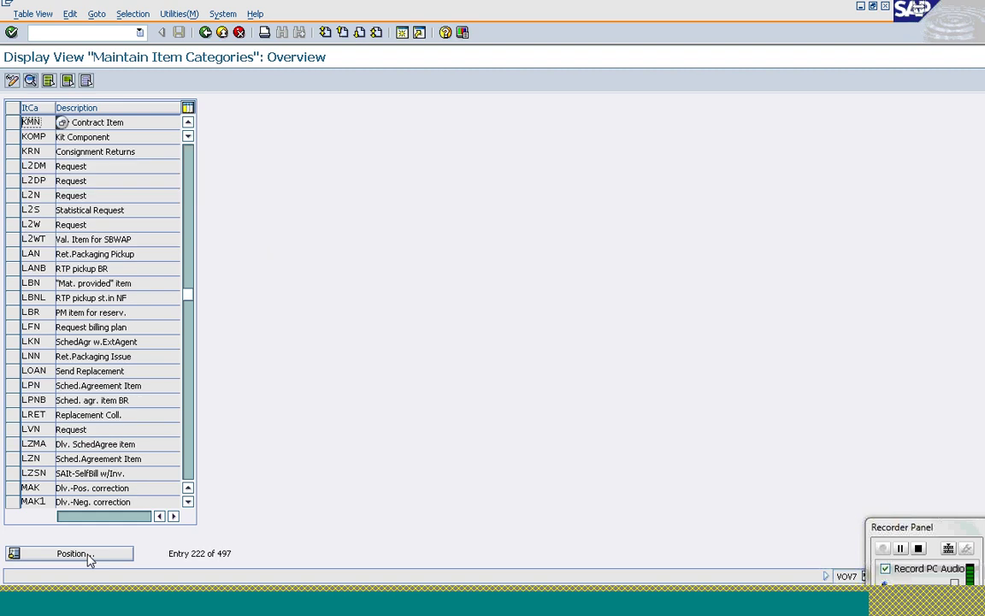
pyautogui.doubleClick(42, 123)
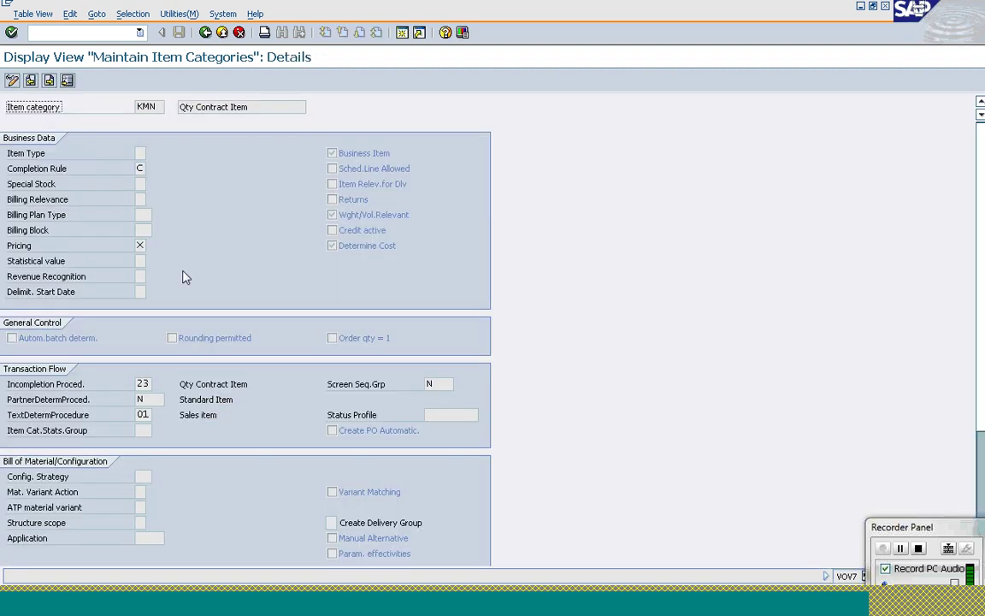
# - Examine the possible completion rules for item category KMN, highlighting rule C, and close the list without changing anything
pyautogui.click(142, 171)
pyautogui.click(152, 169)
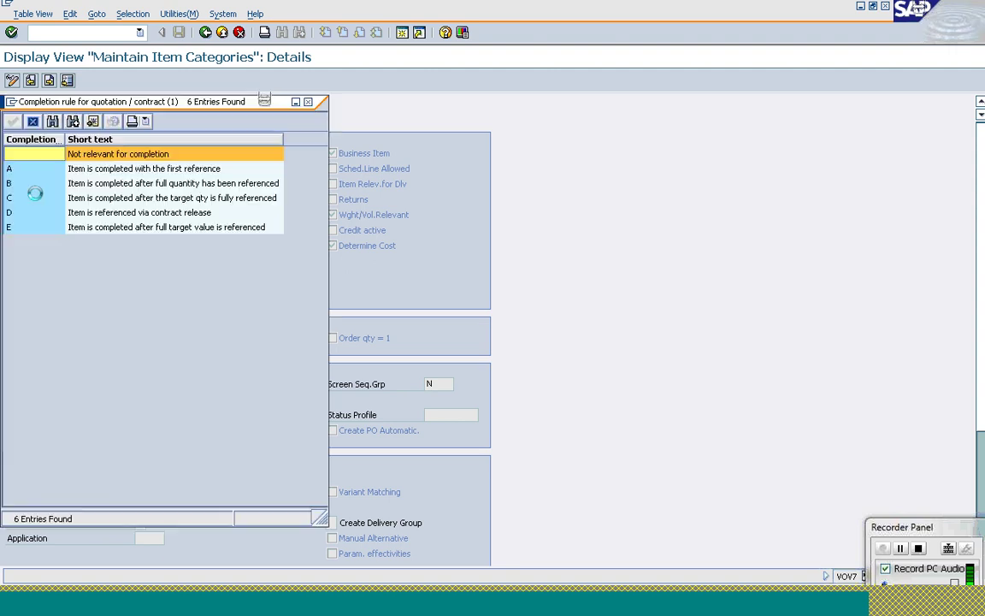
pyautogui.click(28, 198)
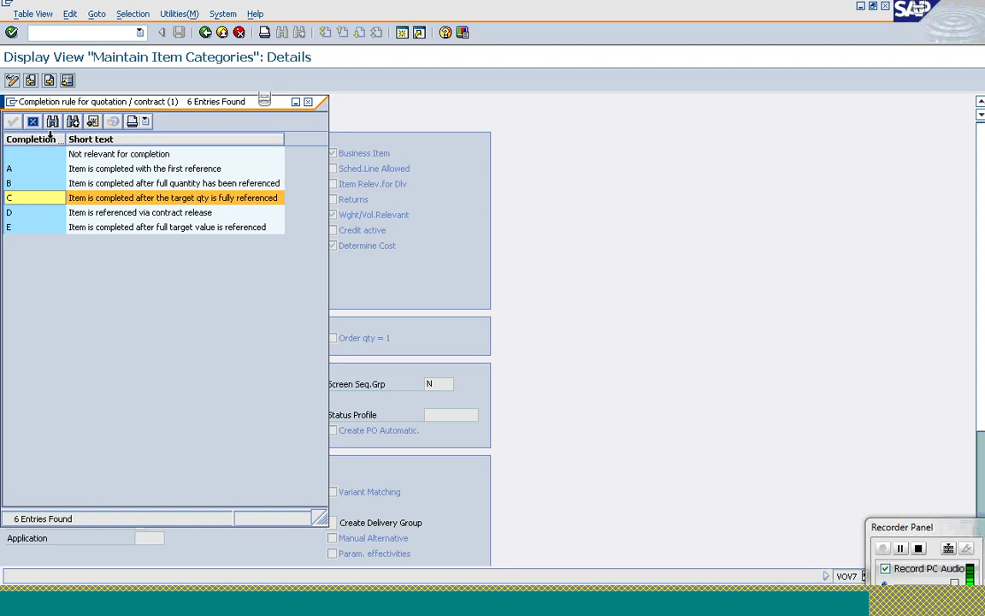
pyautogui.click(33, 122)
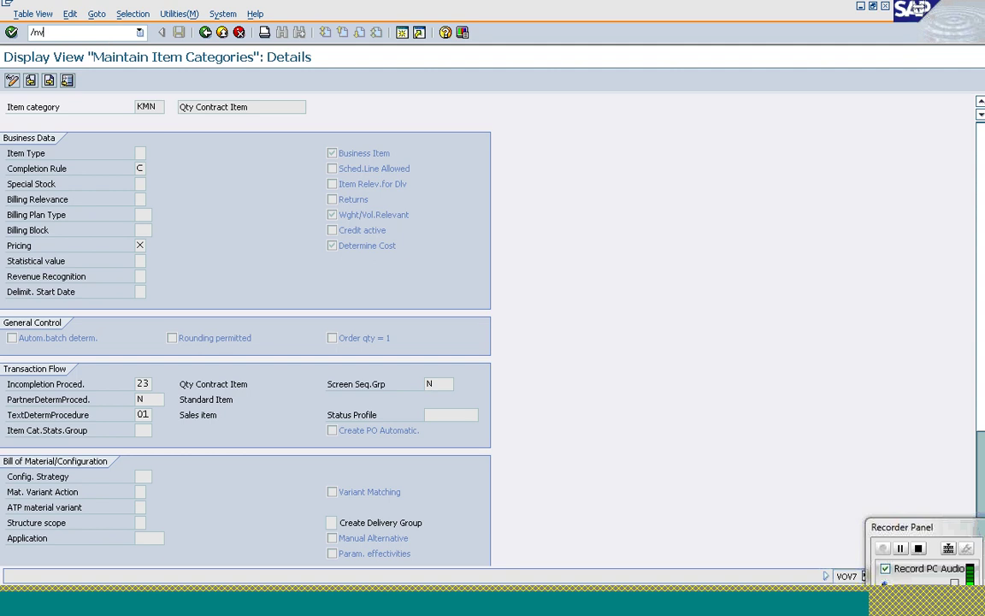
# - Open transaction VOV8 in display mode and display the details of sales document type QC
pyautogui.write('/nvov8')
pyautogui.press('Return')
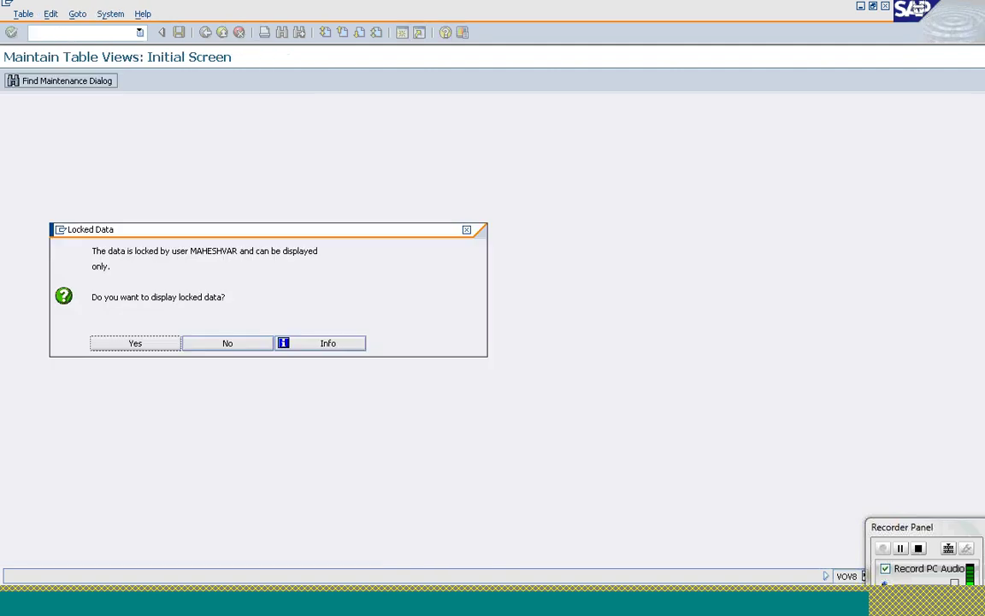
pyautogui.press('Return')
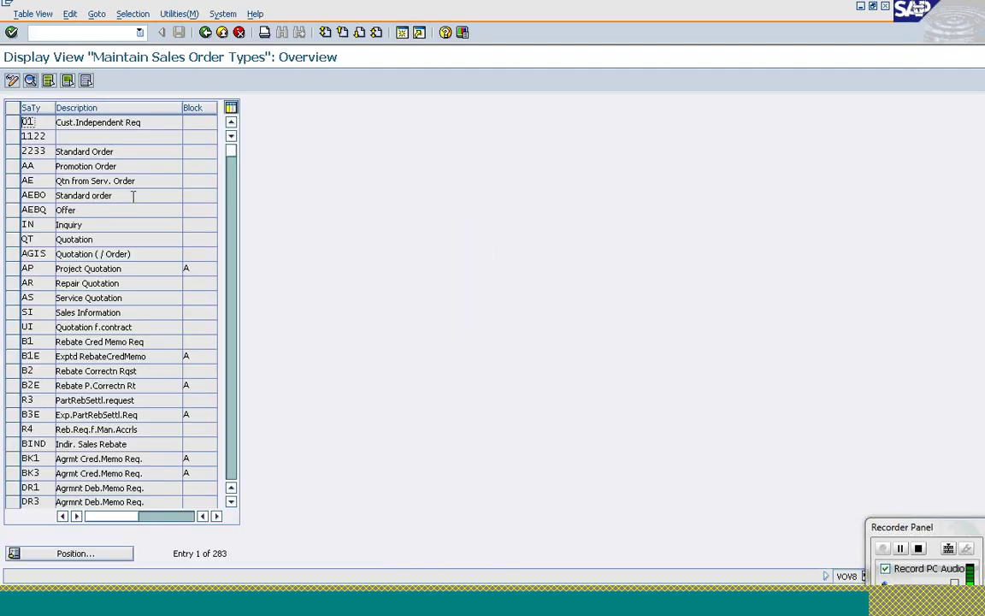
pyautogui.click(89, 560)
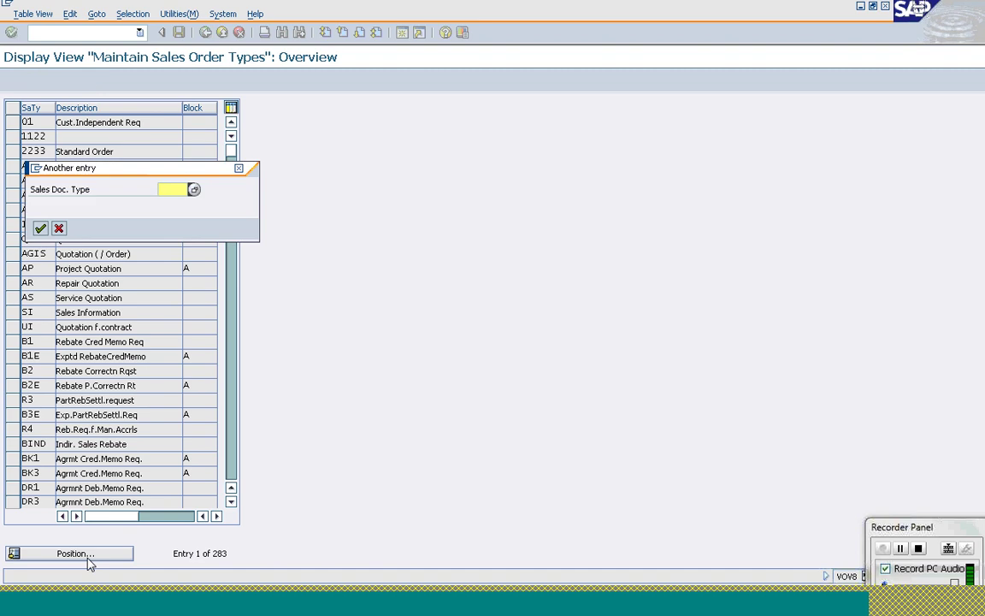
pyautogui.write('QC')
pyautogui.press('Return')
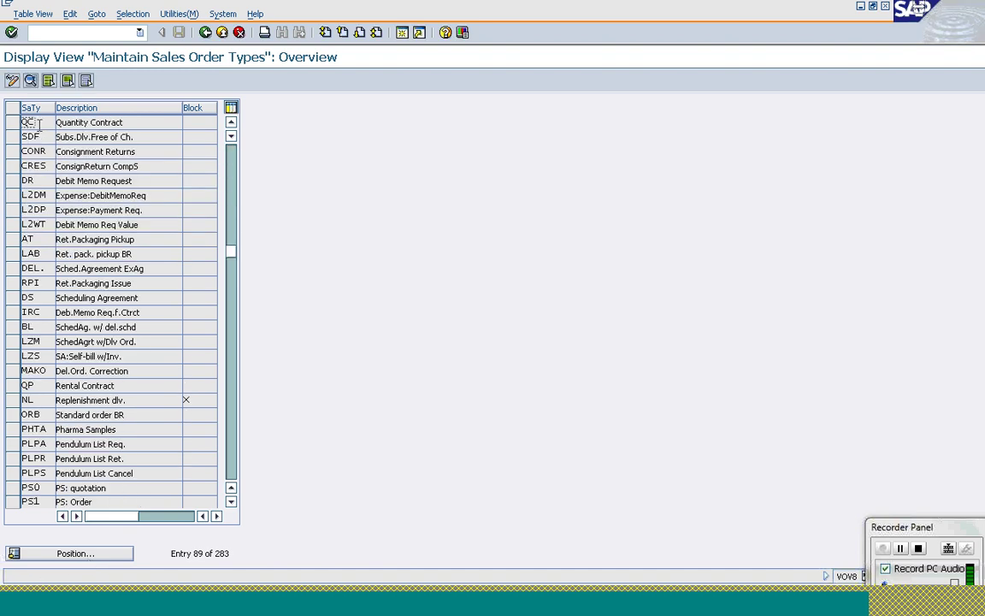
pyautogui.doubleClick(37, 124)
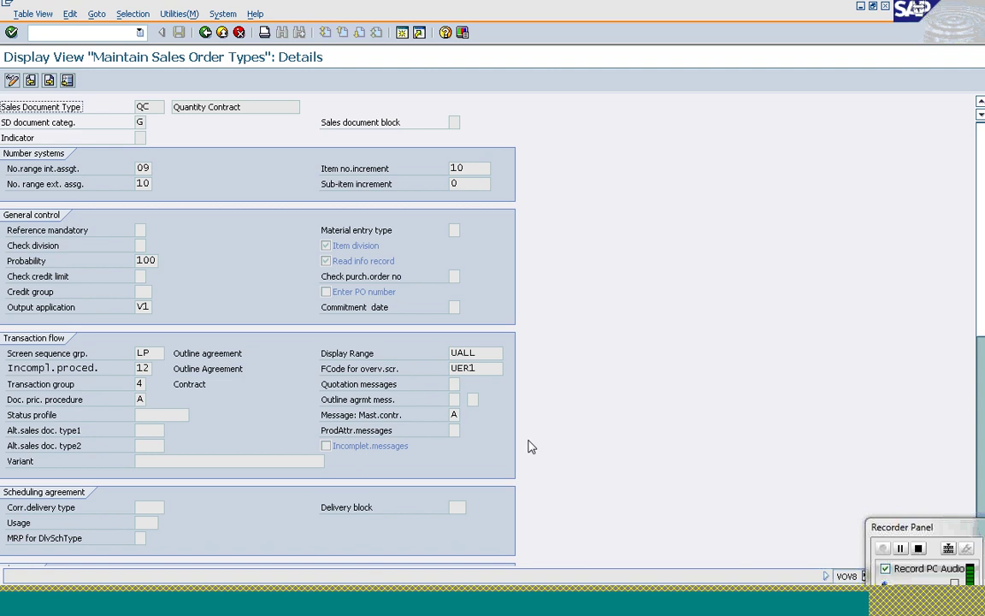
# - Examine the outline agreement message options for document type QC, and return to the initial screen for changing contracts
pyautogui.click(466, 399)
pyautogui.click(471, 400)
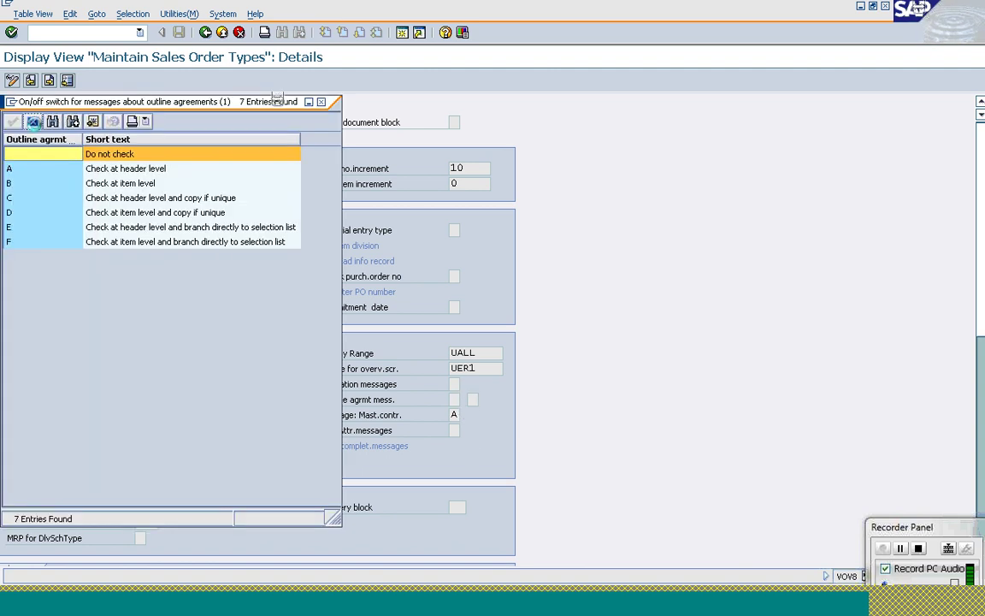
pyautogui.click(33, 122)
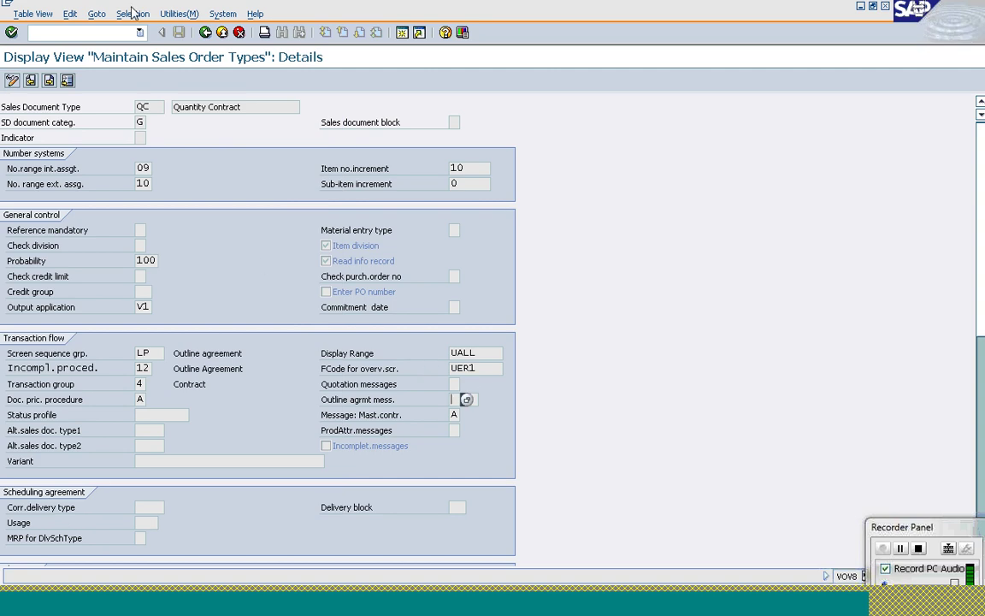
pyautogui.click(205, 32)
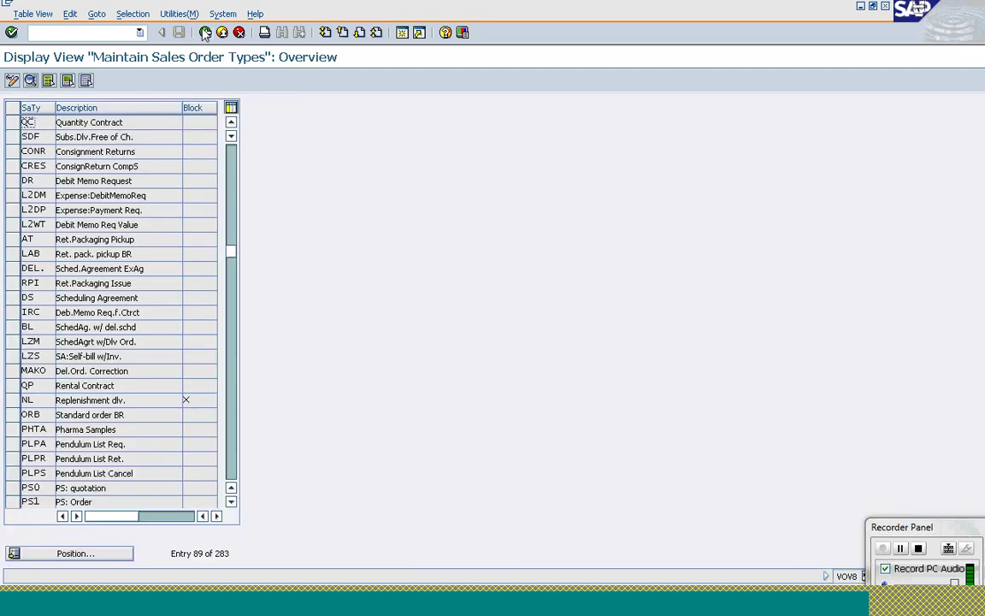
pyautogui.click(205, 32)
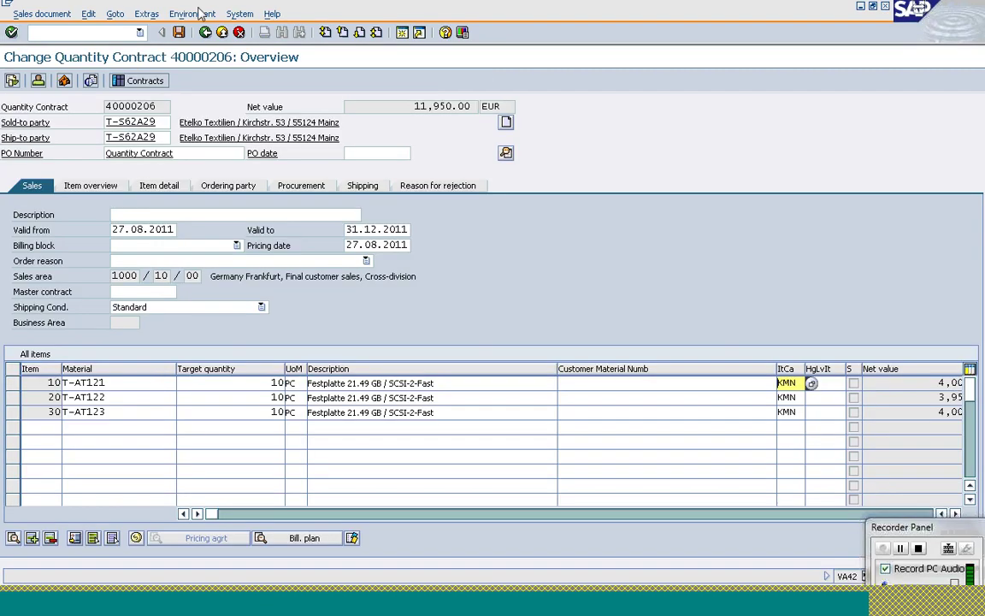
pyautogui.click(206, 32)
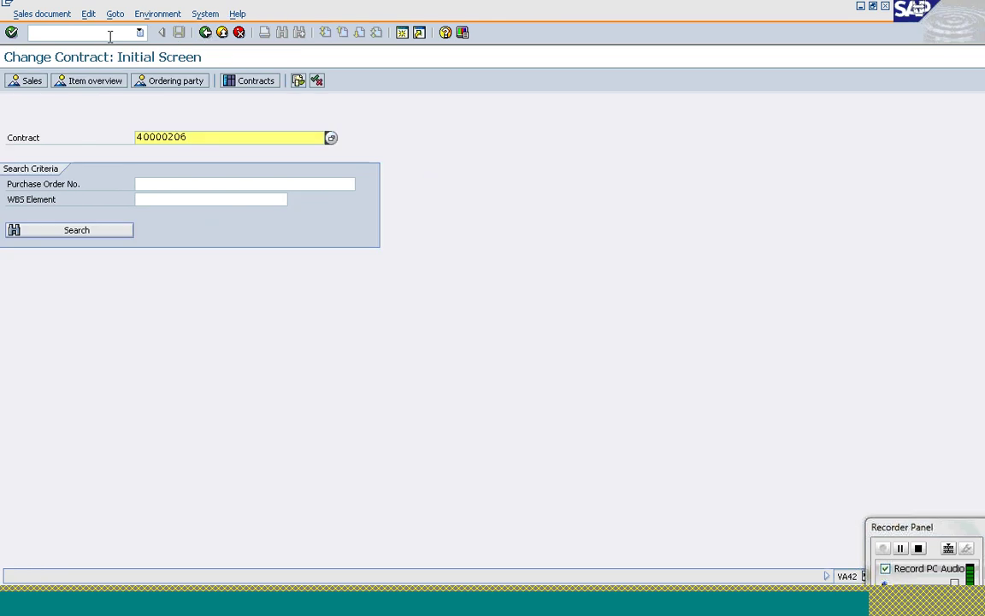
# - Create an outbound delivery for the standard order with VL01N, using shipping point 1200 and selection date 06.09.2011
pyautogui.click(96, 33)
pyautogui.write('/')
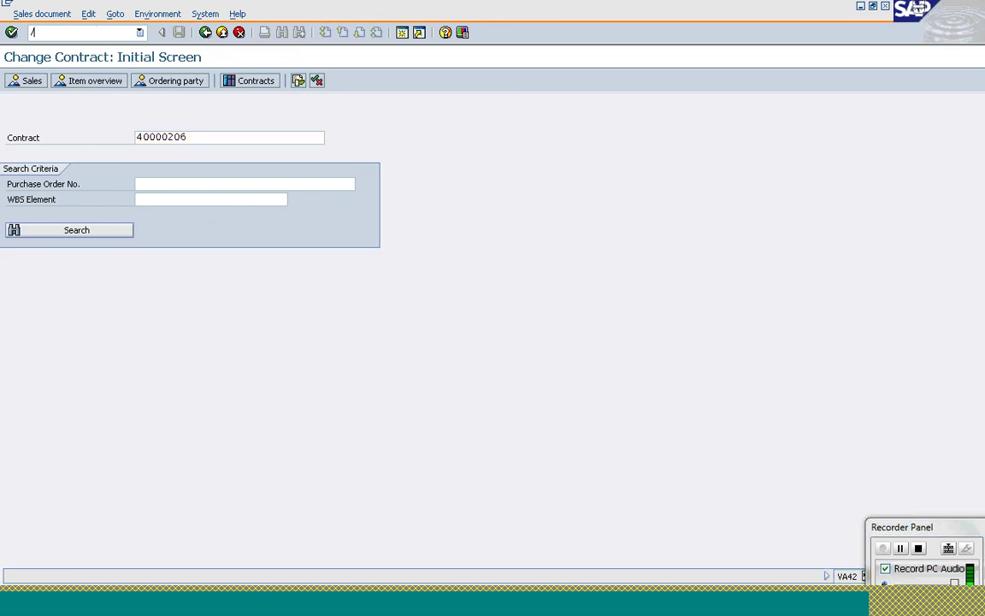
pyautogui.write('nvl01n')
pyautogui.press('Return')
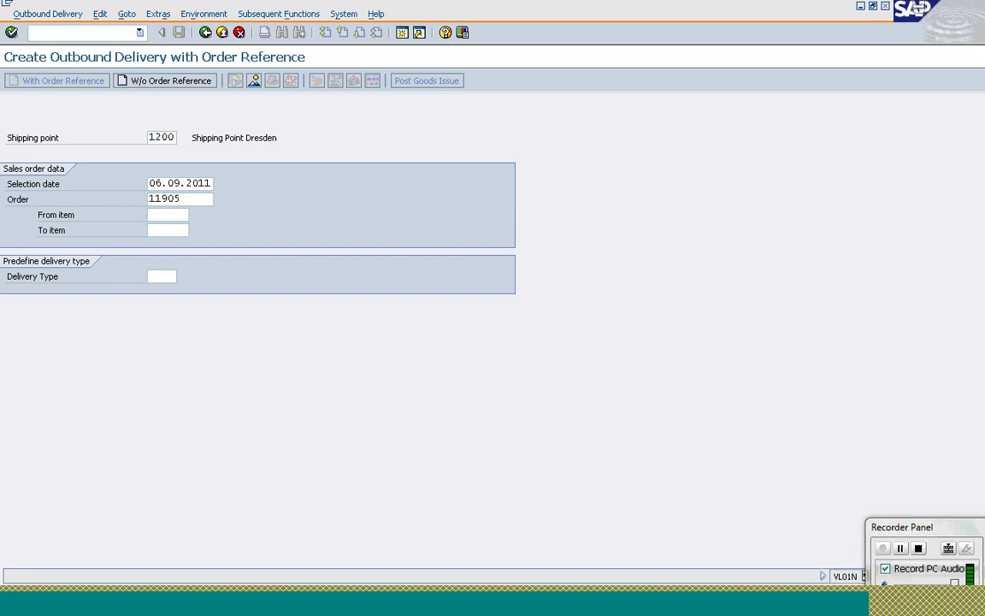
pyautogui.press('Return')
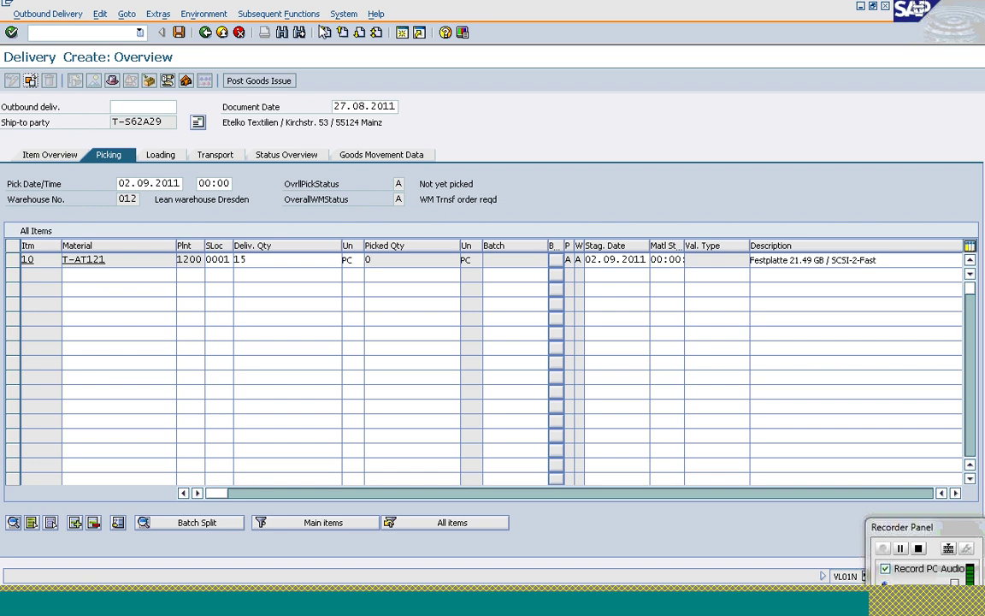
# - Save the delivery through its follow-on transfer order, generate the transfer order item in warehouse 012, and save the transfer order
pyautogui.click(295, 13)
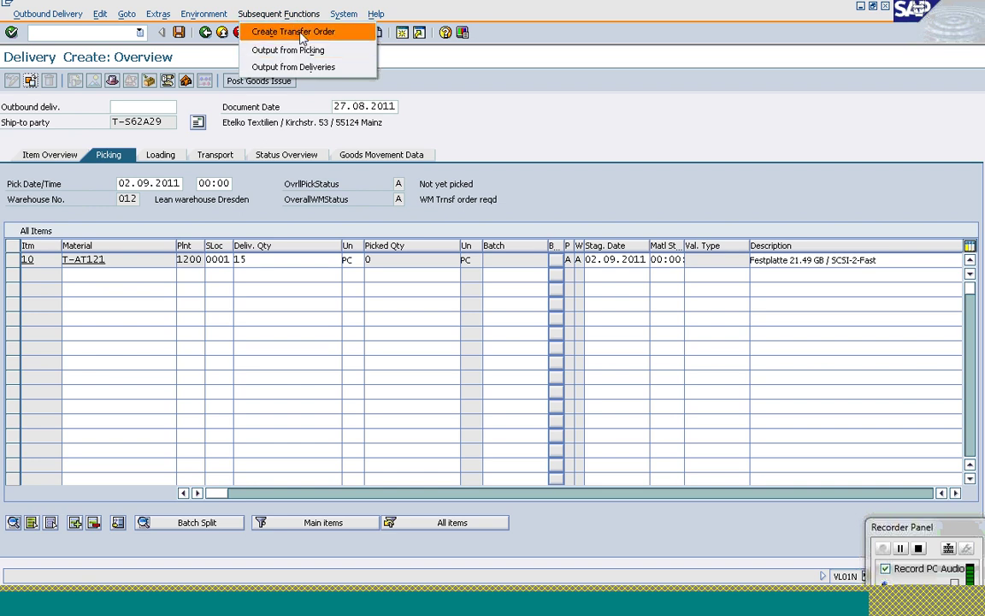
pyautogui.click(274, 32)
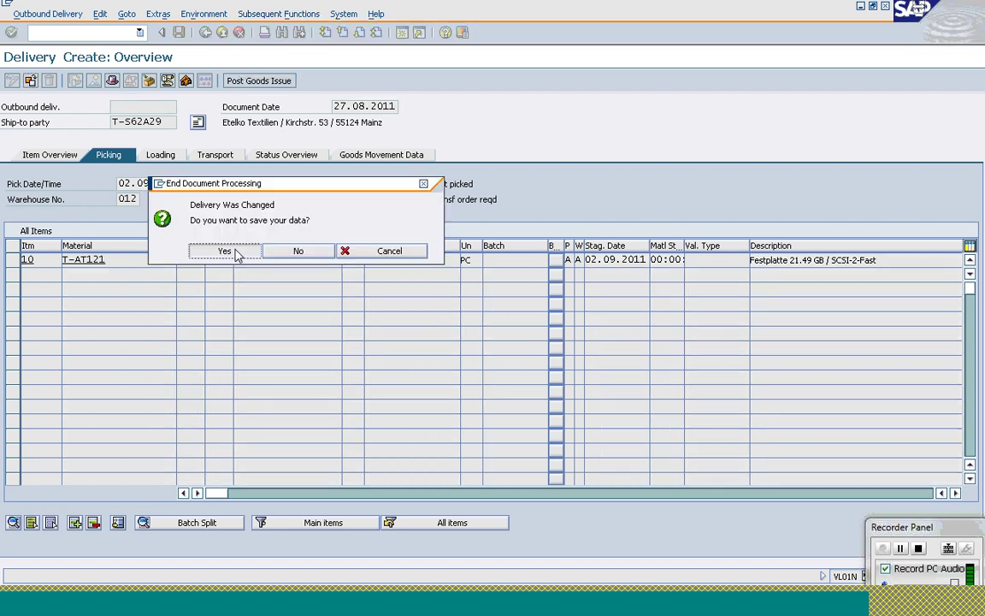
pyautogui.click(239, 251)
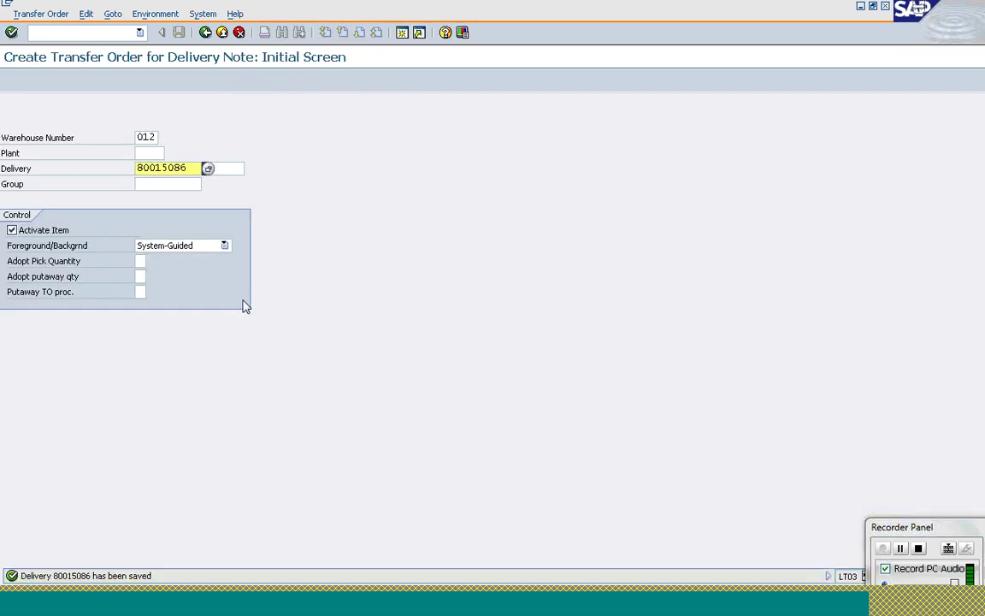
pyautogui.press('Return')
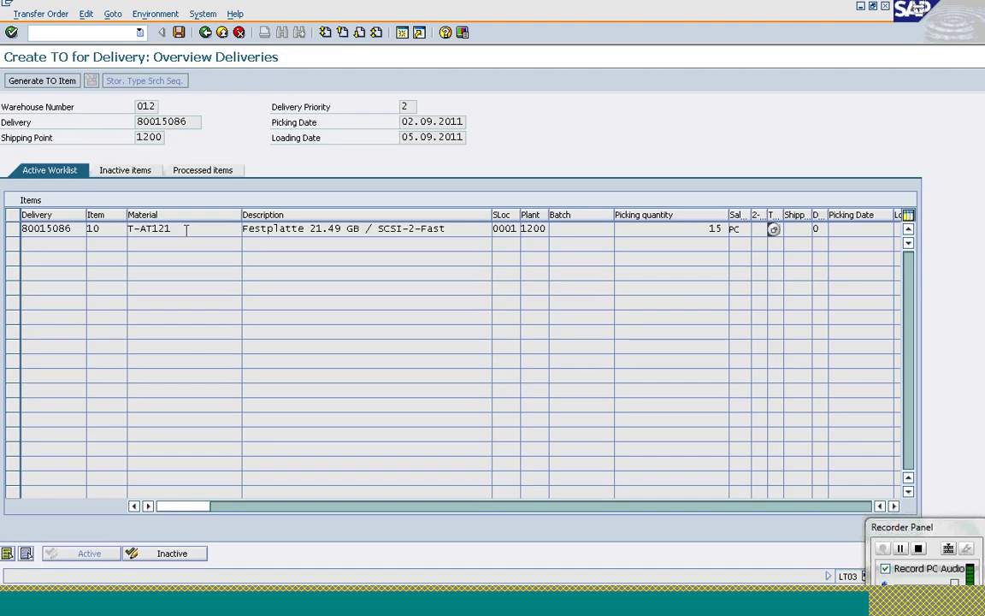
pyautogui.click(44, 81)
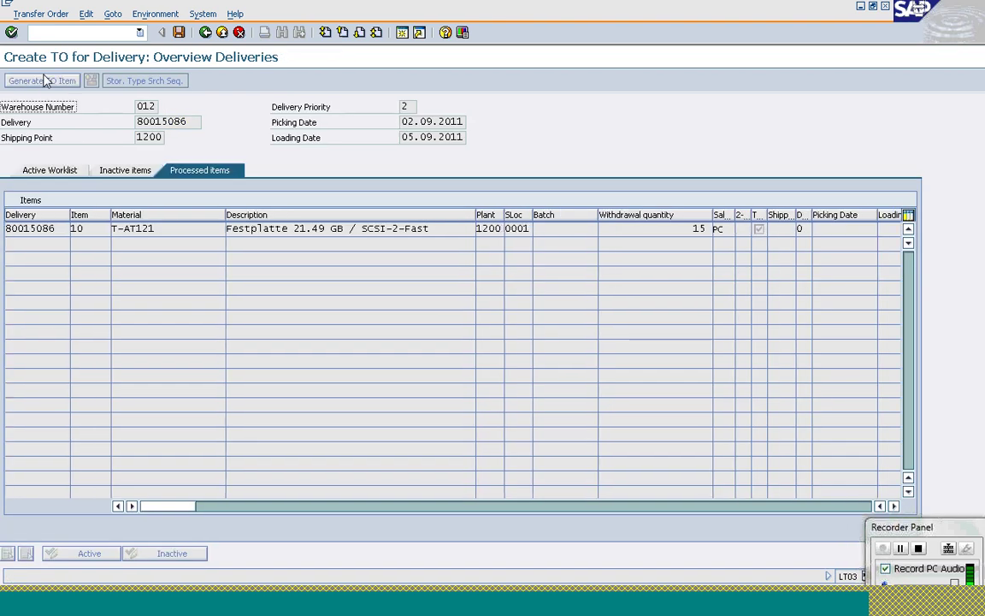
pyautogui.click(180, 32)
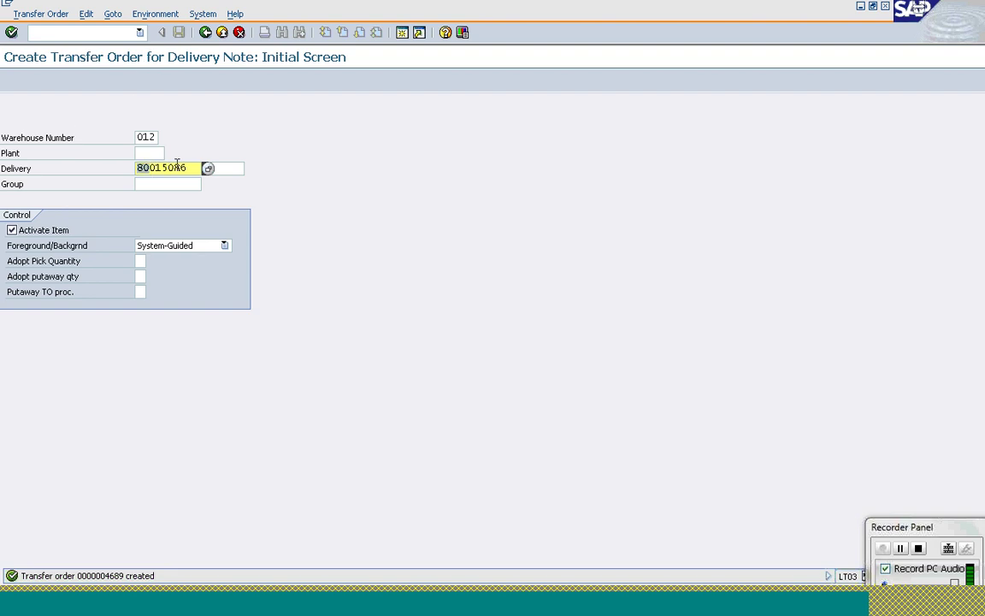
# - Post the goods issue for the new outbound delivery with transaction VL02N
pyautogui.click(100, 33)
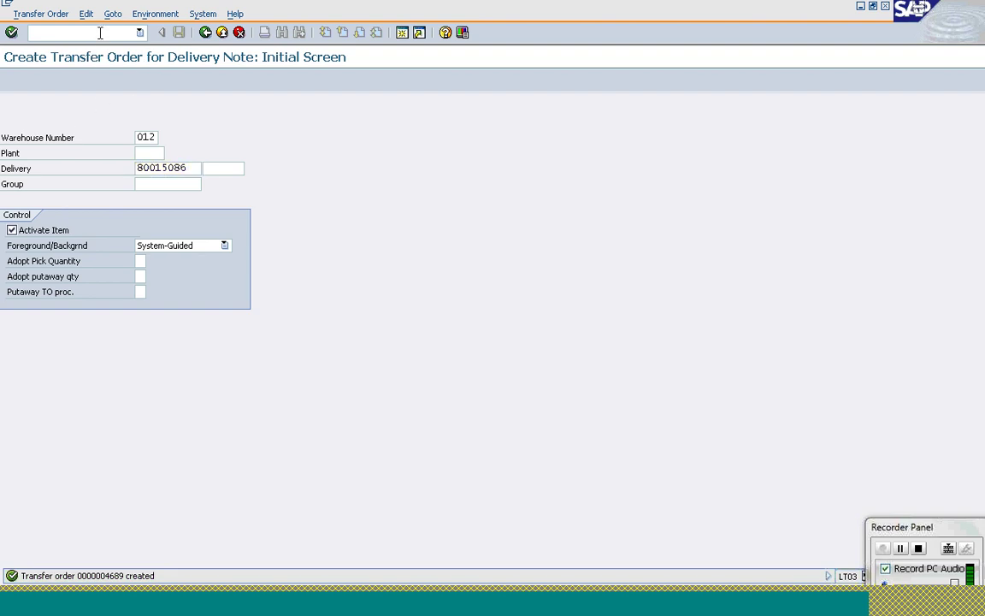
pyautogui.write('/nvl02n')
pyautogui.press('Return')
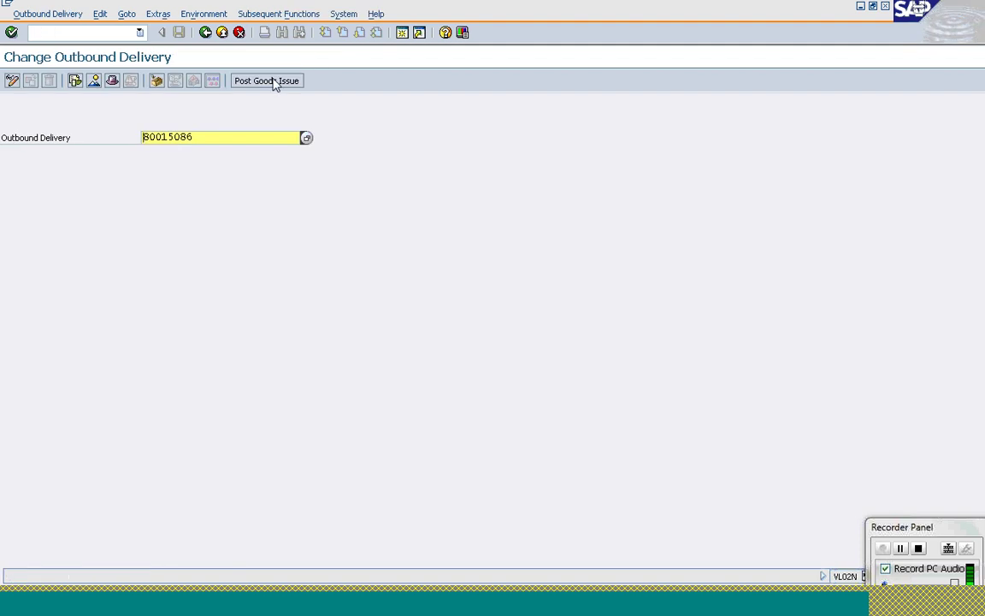
pyautogui.click(274, 83)
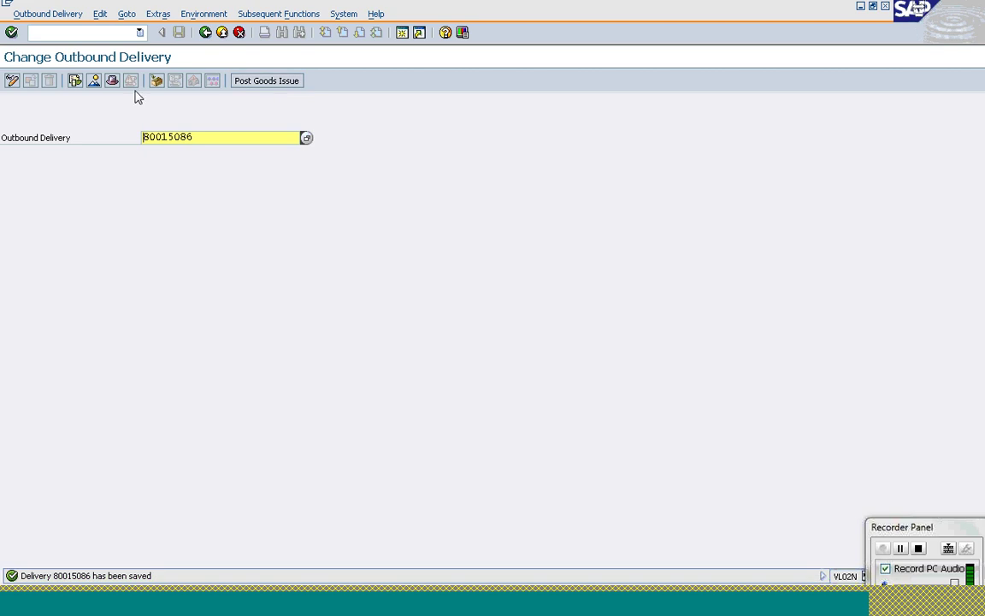
# - Create an F2 invoice for the delivery with transaction VF01 and save it
pyautogui.click(73, 34)
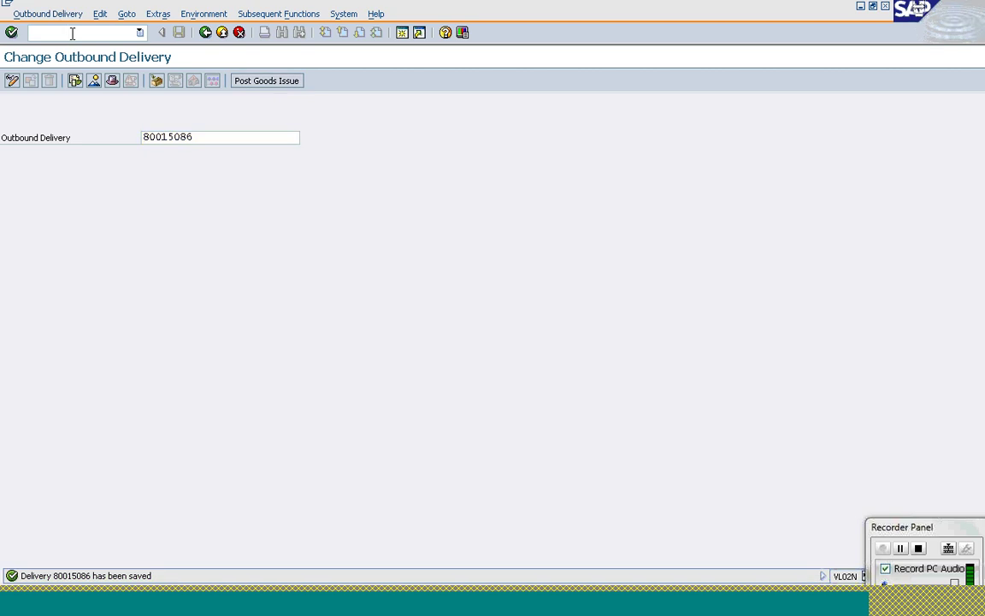
pyautogui.write('/nvf01')
pyautogui.press('Return')
pyautogui.press('Return')
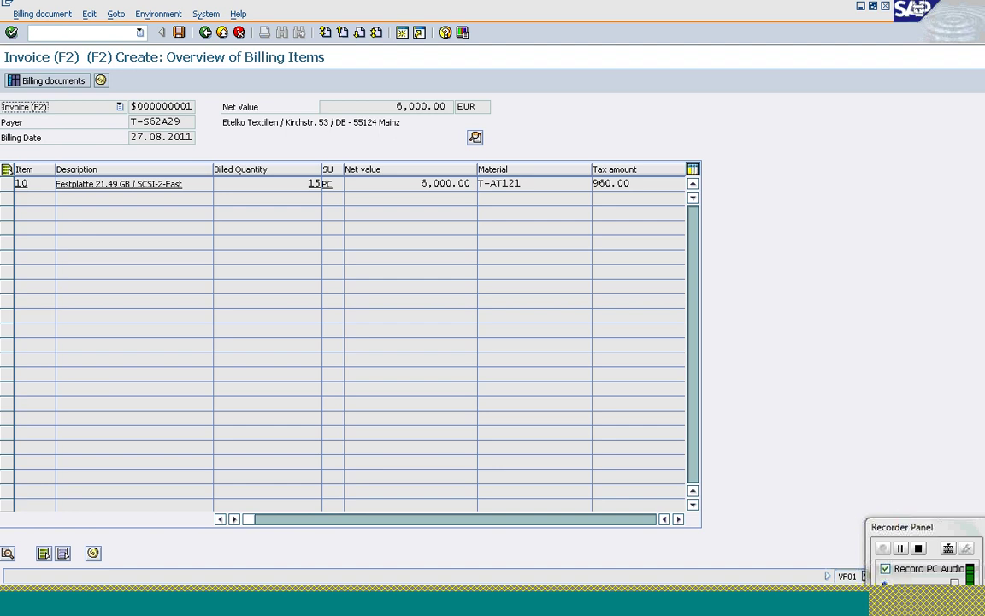
pyautogui.click(179, 32)
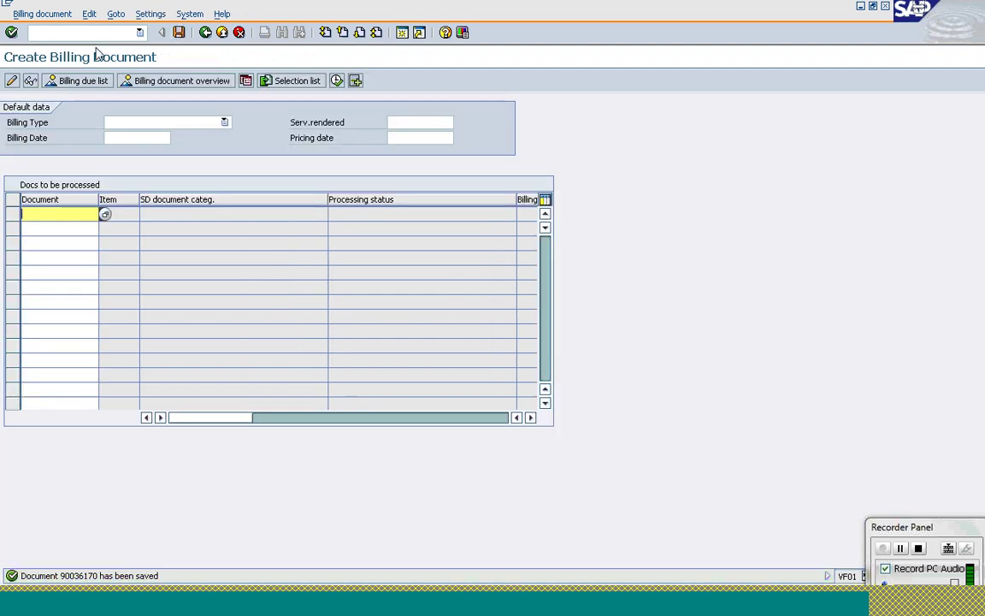
# - Display the quantity contract's overview with transaction VA43
pyautogui.click(89, 33)
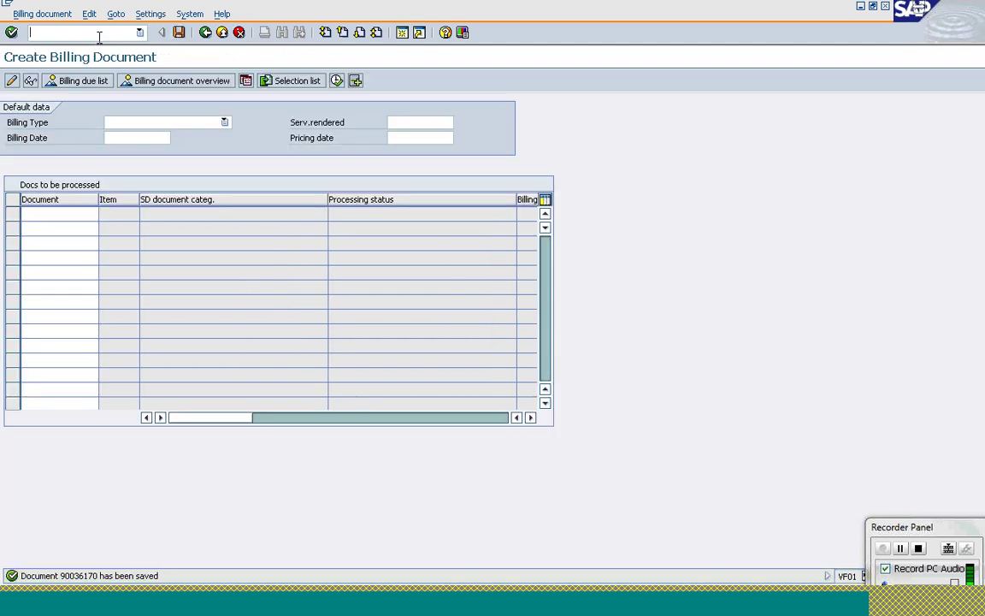
pyautogui.write('/nva43')
pyautogui.press('Return')
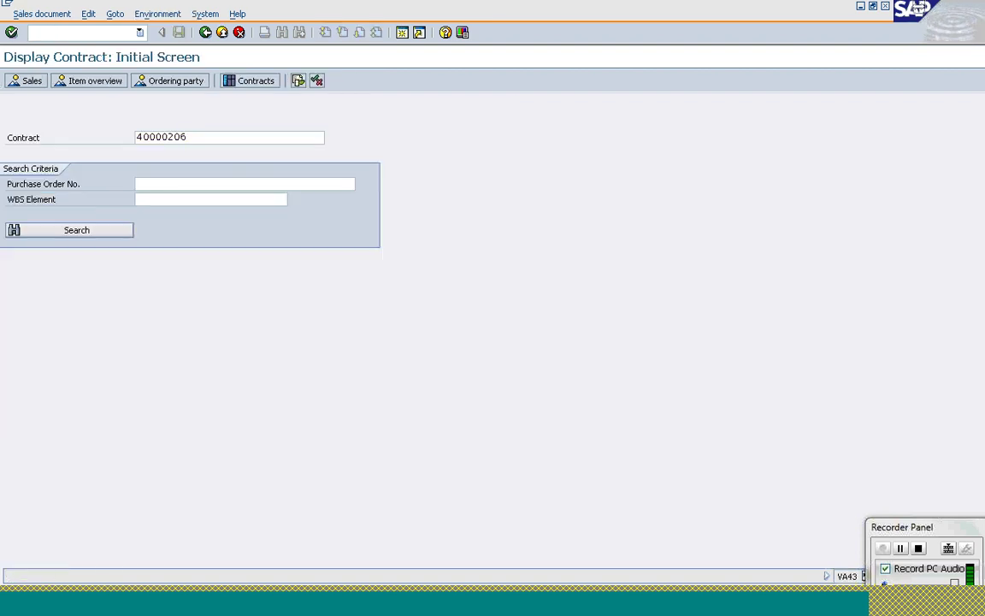
pyautogui.press('Return')
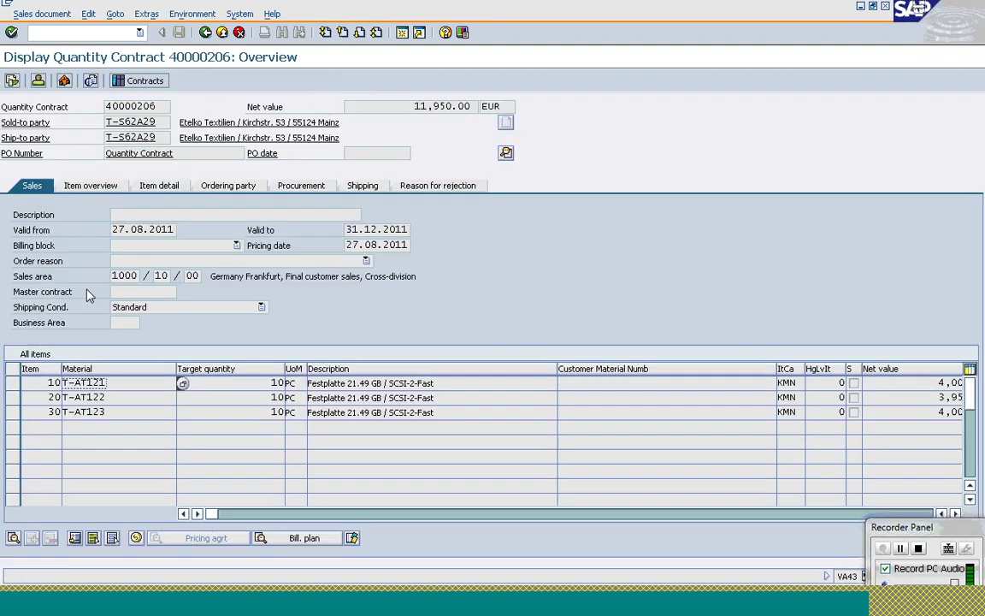
# - Examine the item data of contract item 10, material T-AT121, including its Sales A, Order Data and Sales B details
pyautogui.click(13, 384)
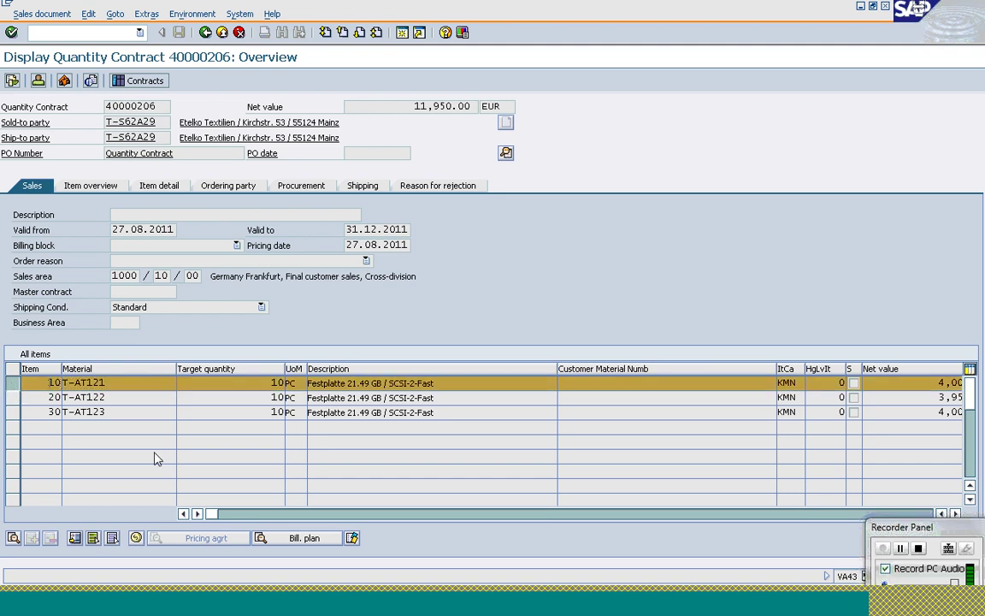
pyautogui.click(13, 538)
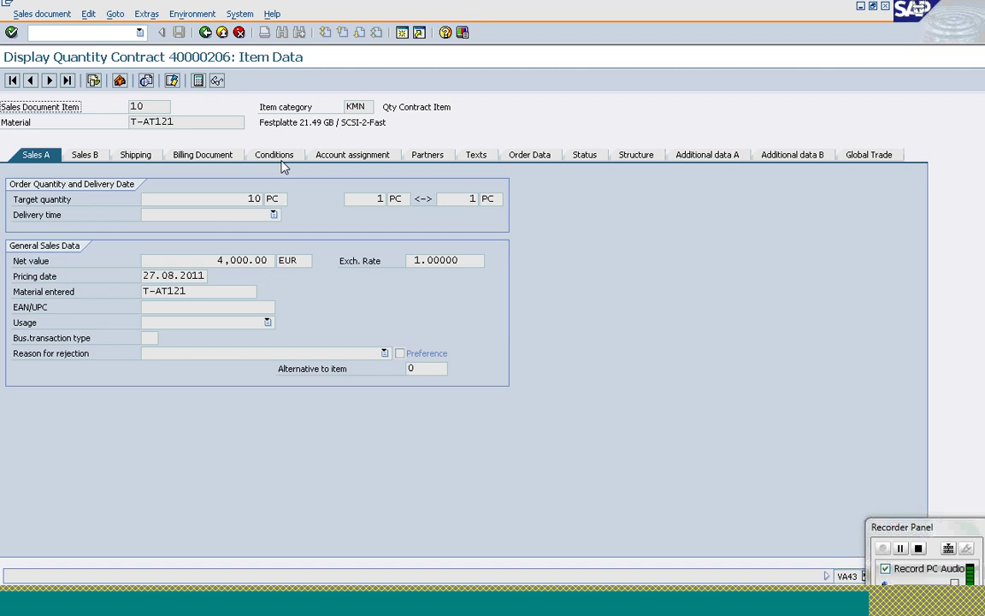
pyautogui.click(206, 33)
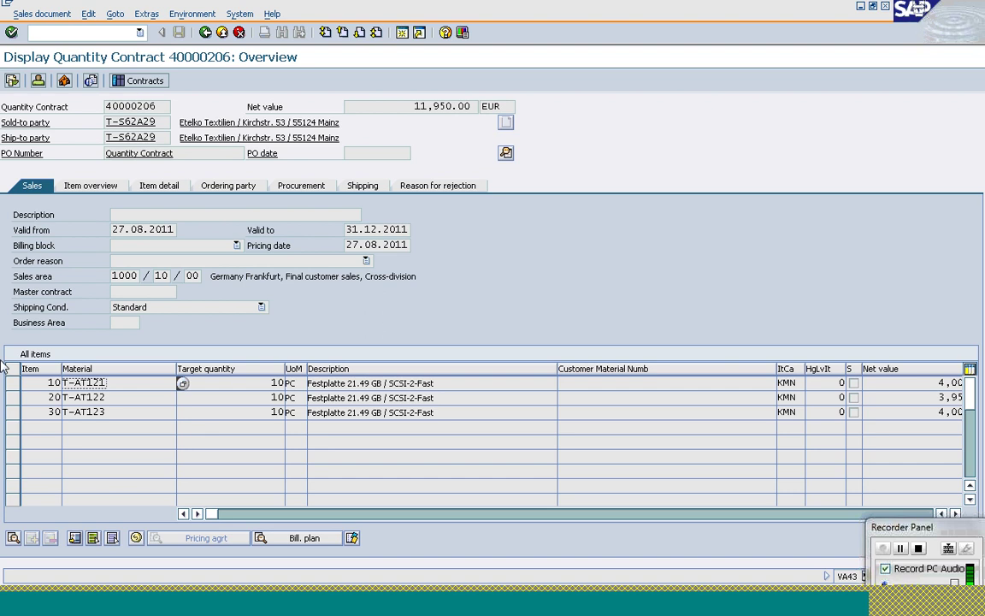
pyautogui.click(13, 384)
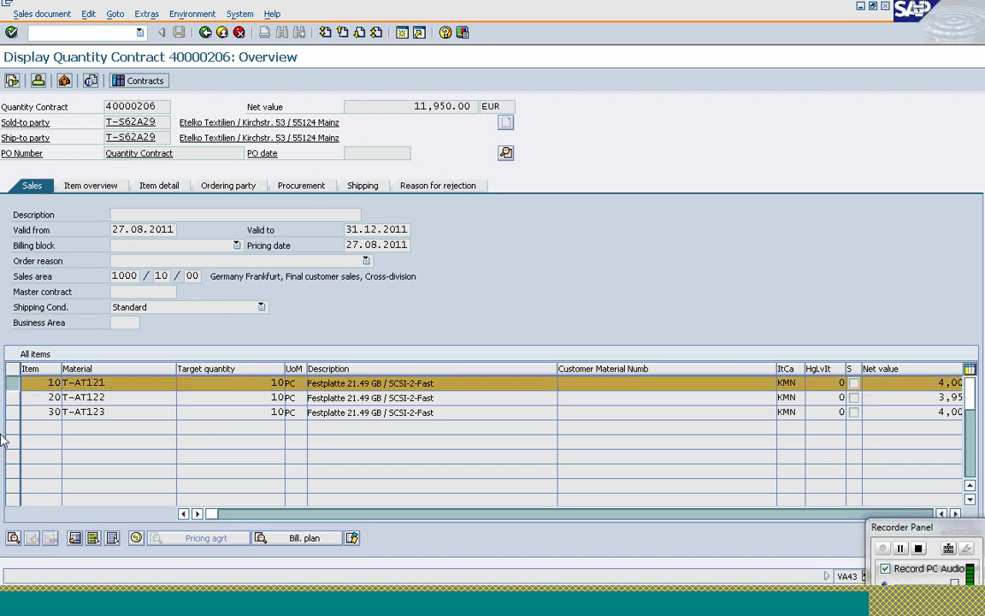
pyautogui.click(13, 537)
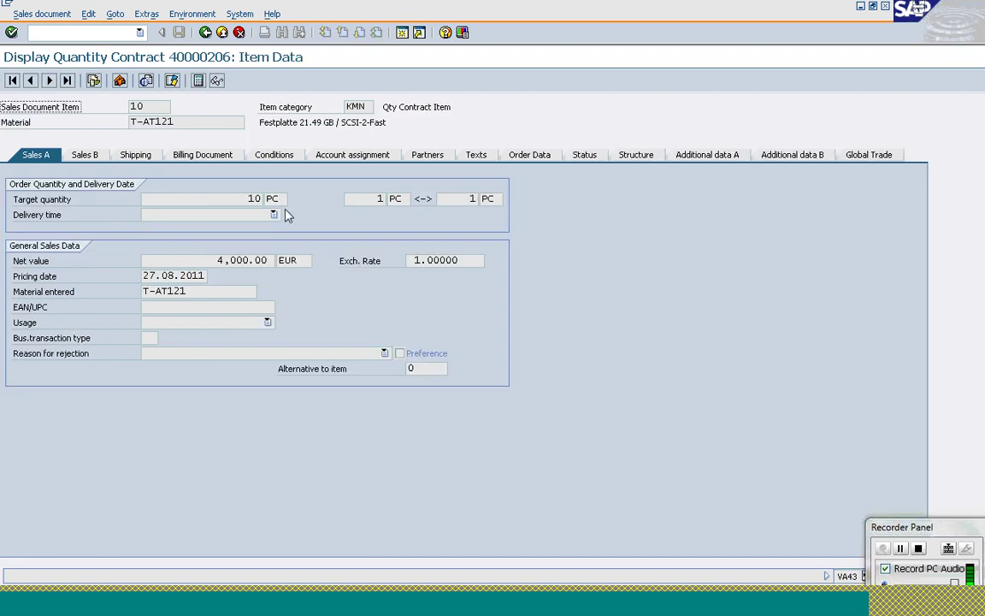
pyautogui.click(509, 157)
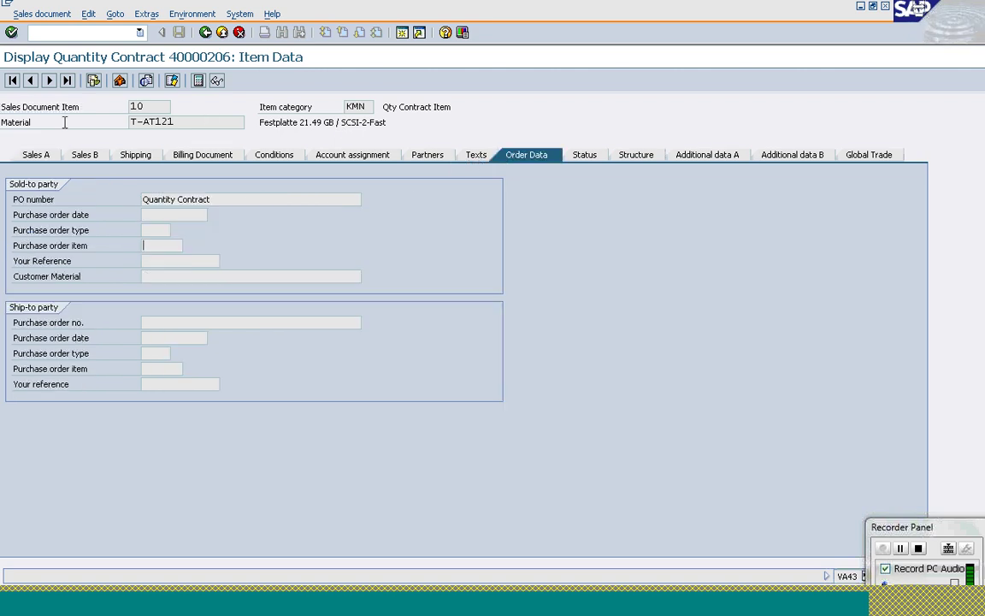
pyautogui.click(40, 157)
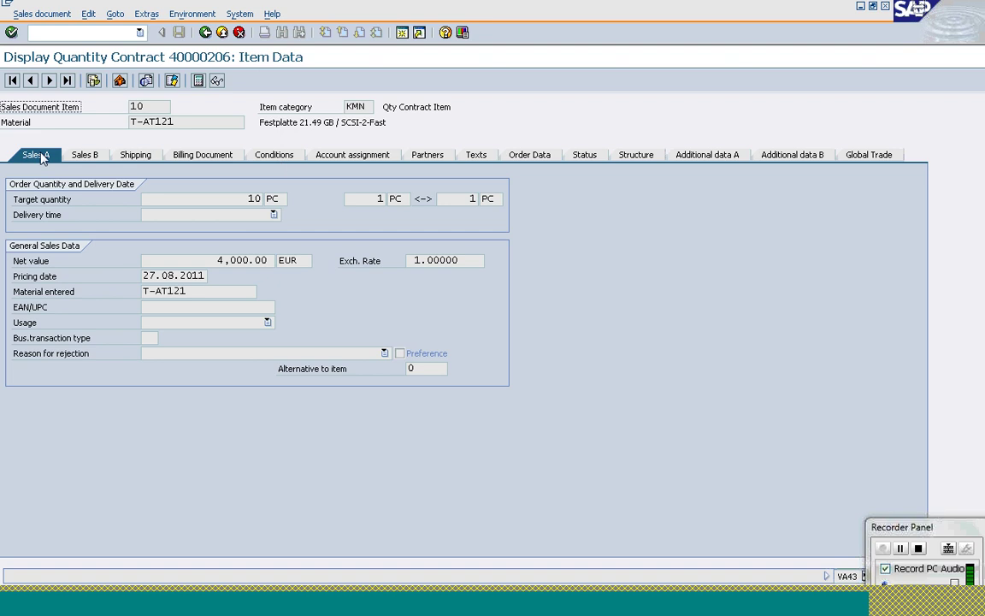
pyautogui.click(83, 155)
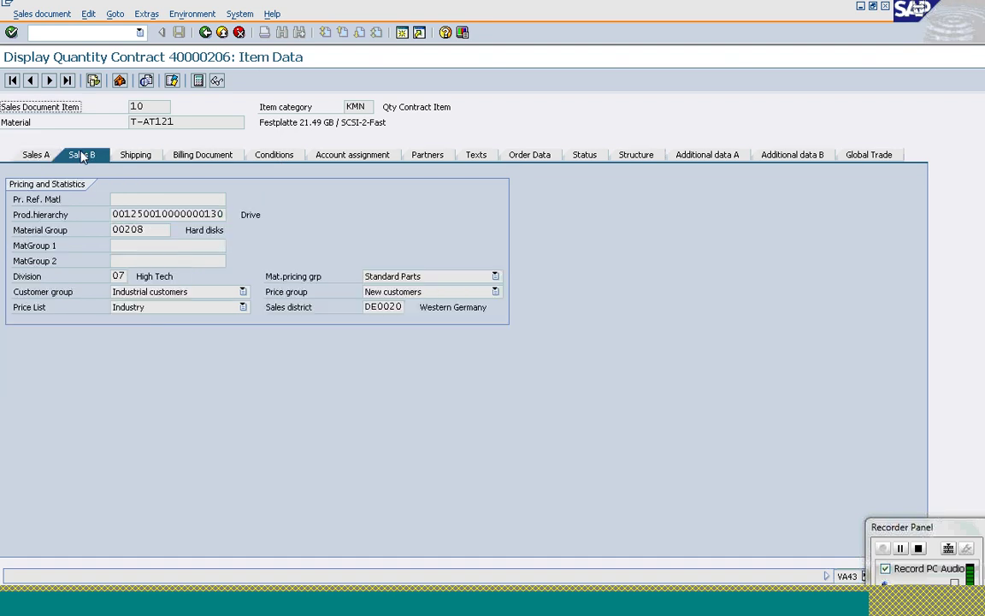
pyautogui.click(207, 32)
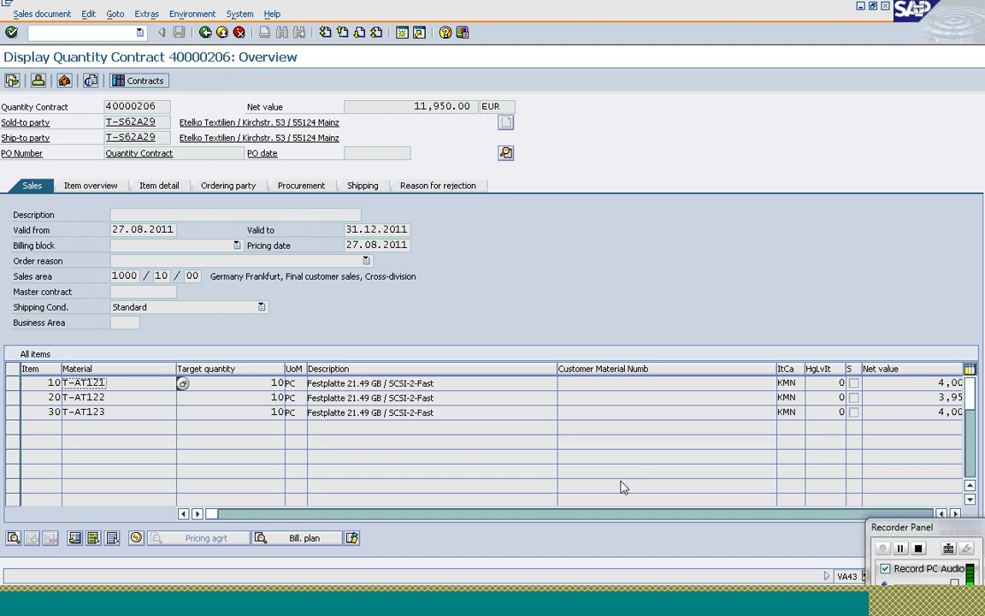
# - Examine the contract's item list across its columns, checking the entries for materials T-AT121 and T-AT122
pyautogui.moveTo(600, 516); pyautogui.dragTo(281, 517)
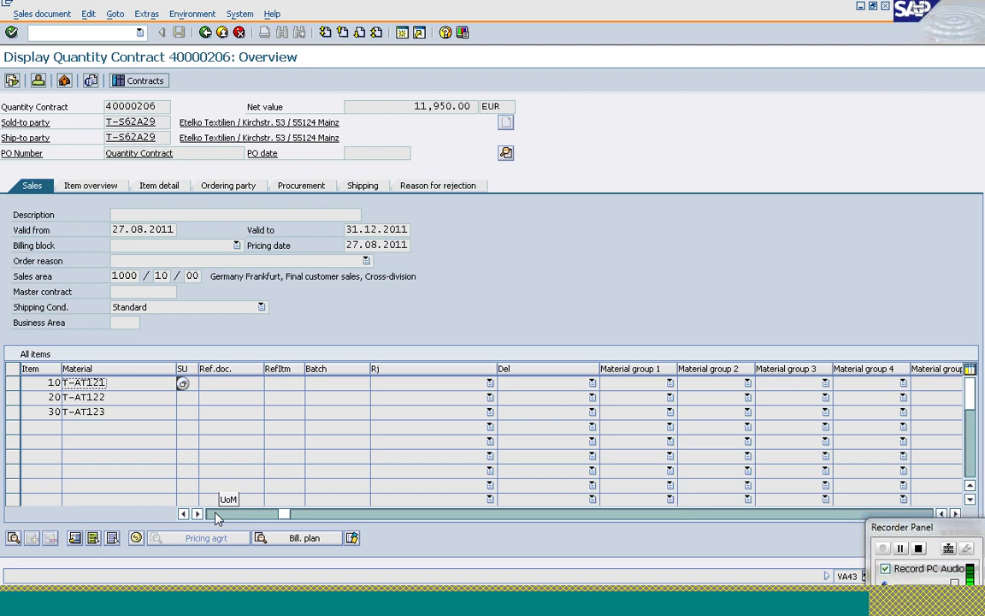
pyautogui.moveTo(217, 518); pyautogui.dragTo(217, 518)
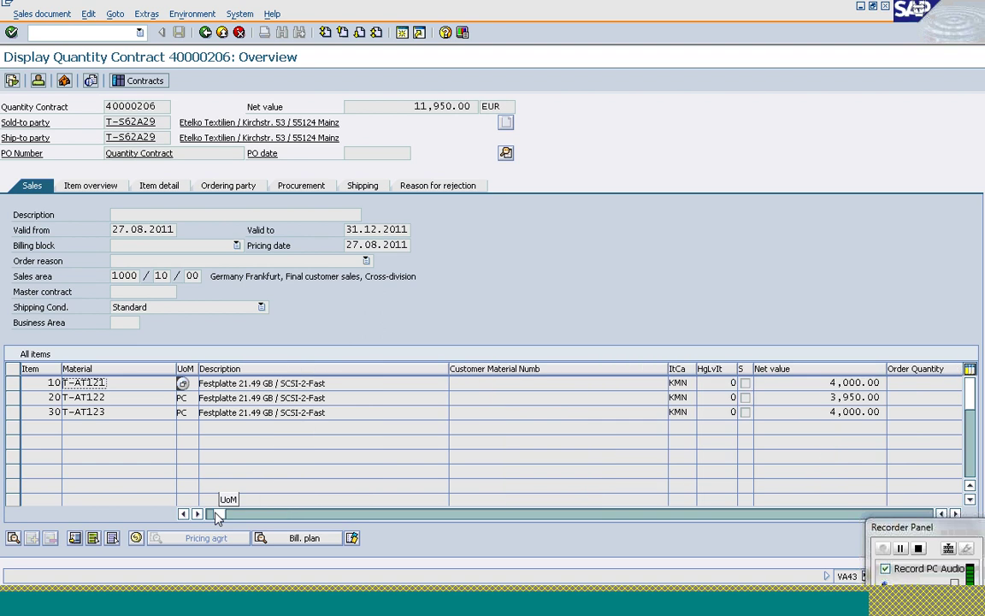
pyautogui.press('F2')
pyautogui.press('F3')
pyautogui.press('F2')
pyautogui.press('F3')
pyautogui.click(103, 397)
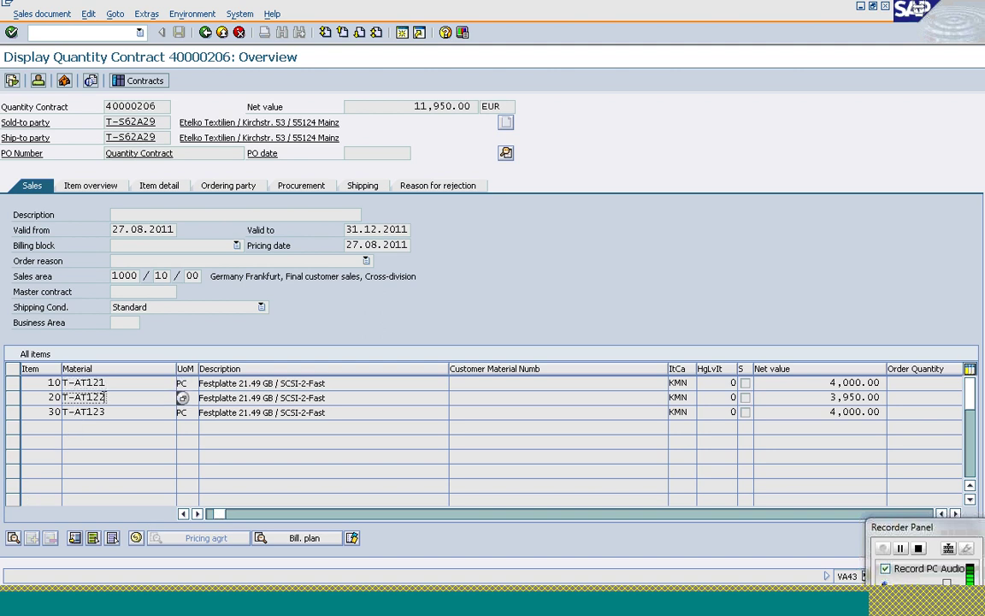
pyautogui.press('Up')
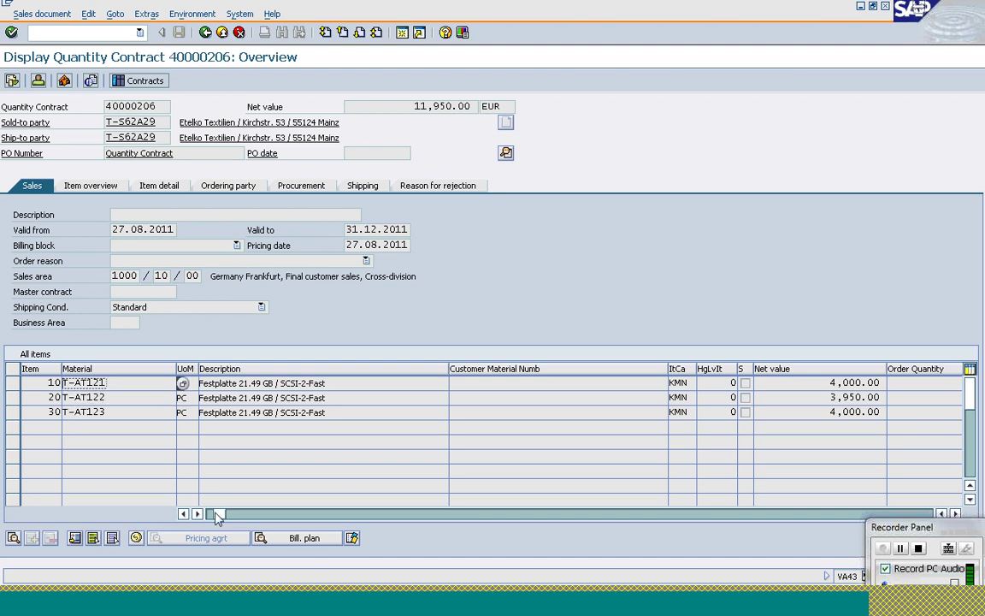
pyautogui.press('Down')
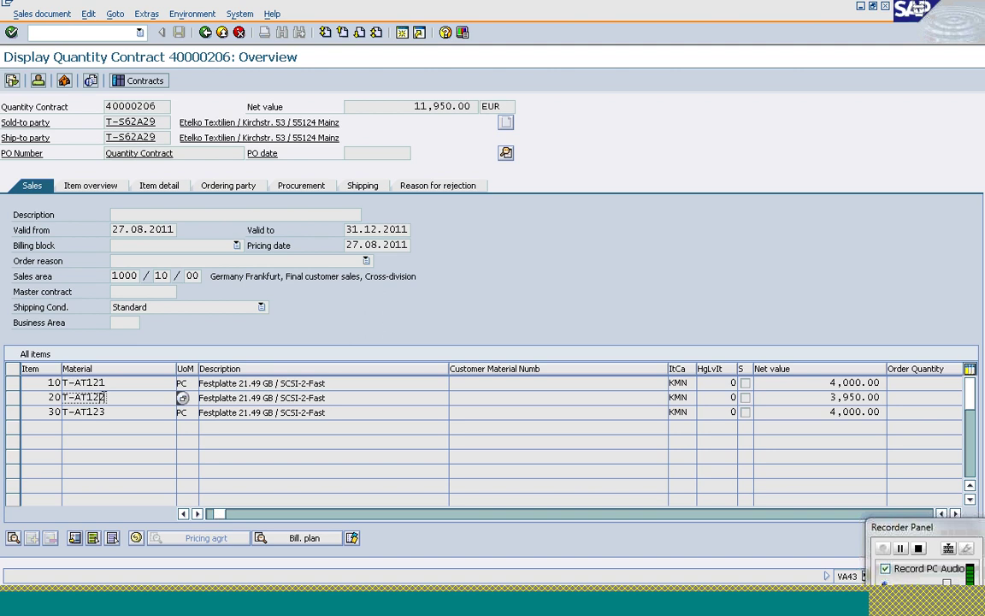